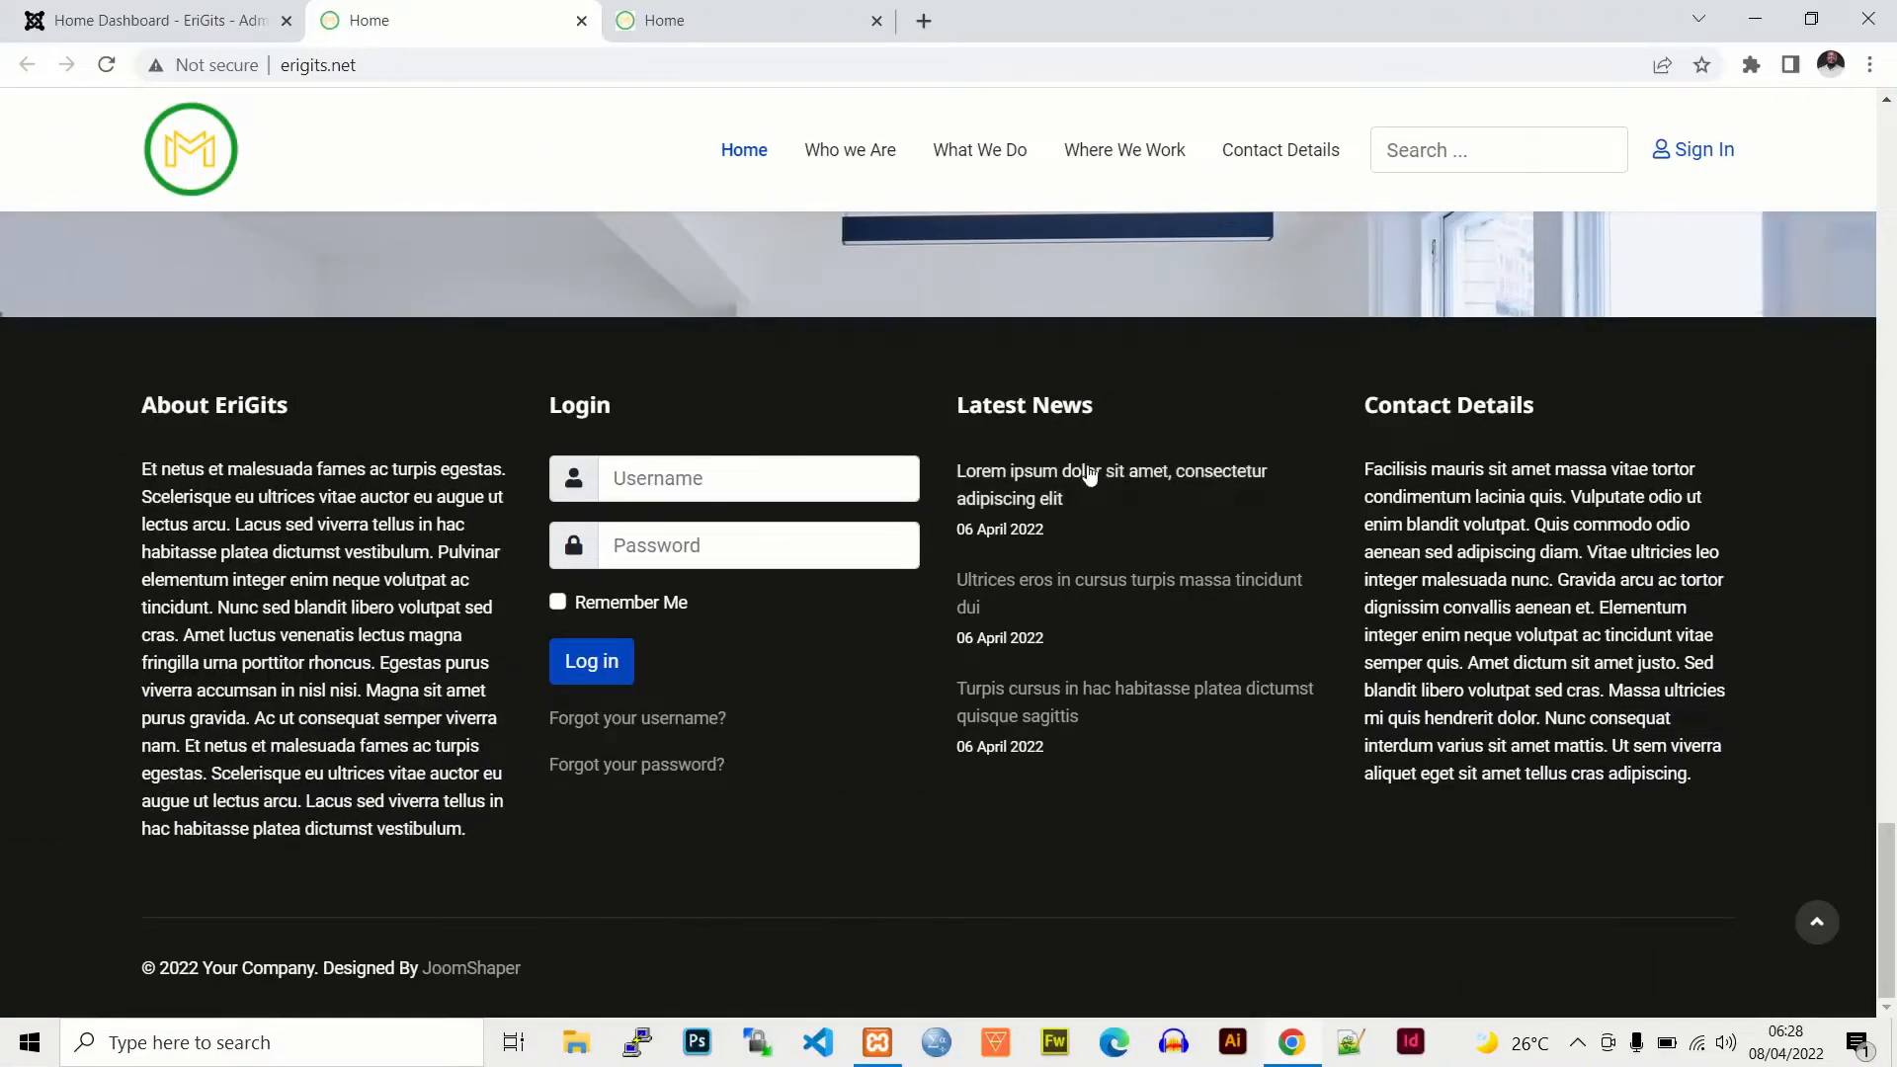
Step: Look over the erigits.net home page and compare it with the tut.net home page
scroll(1894, 583, "up", 20)
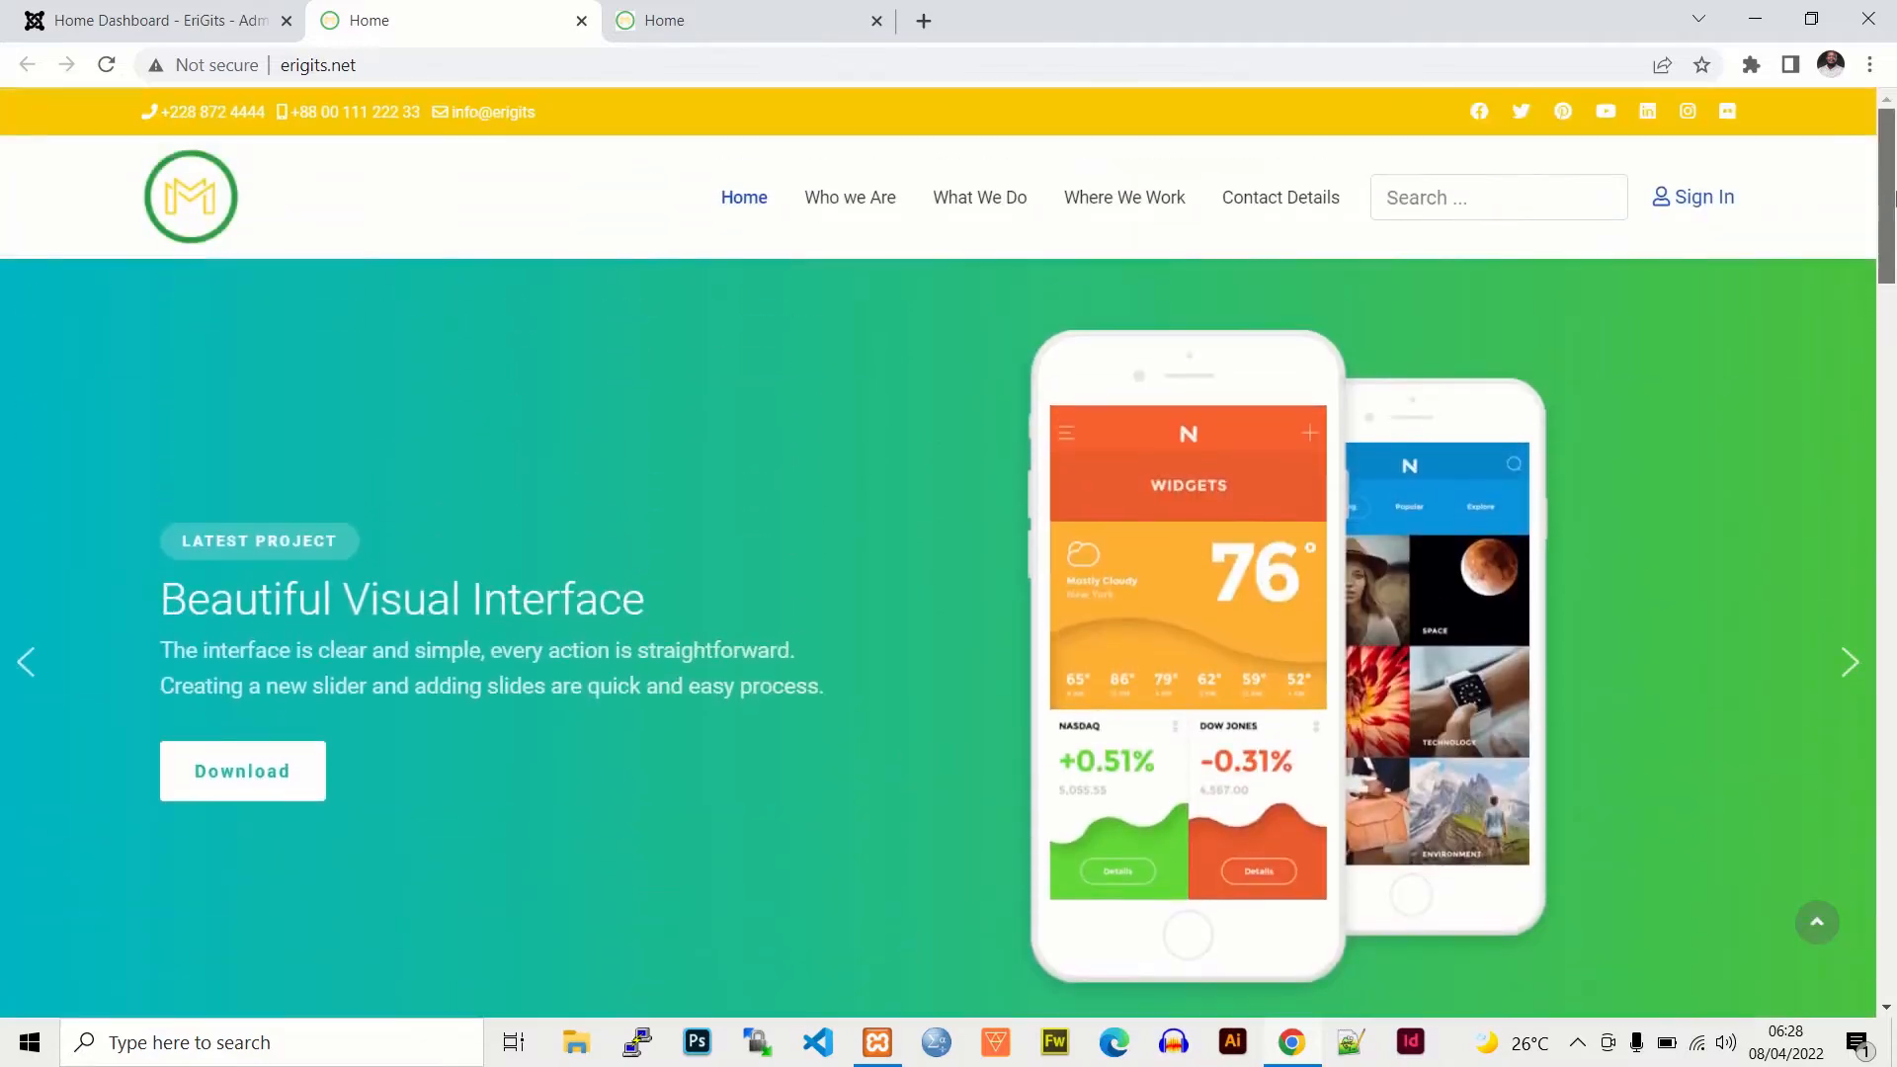
left_click_drag(1895, 200, 1895, 275)
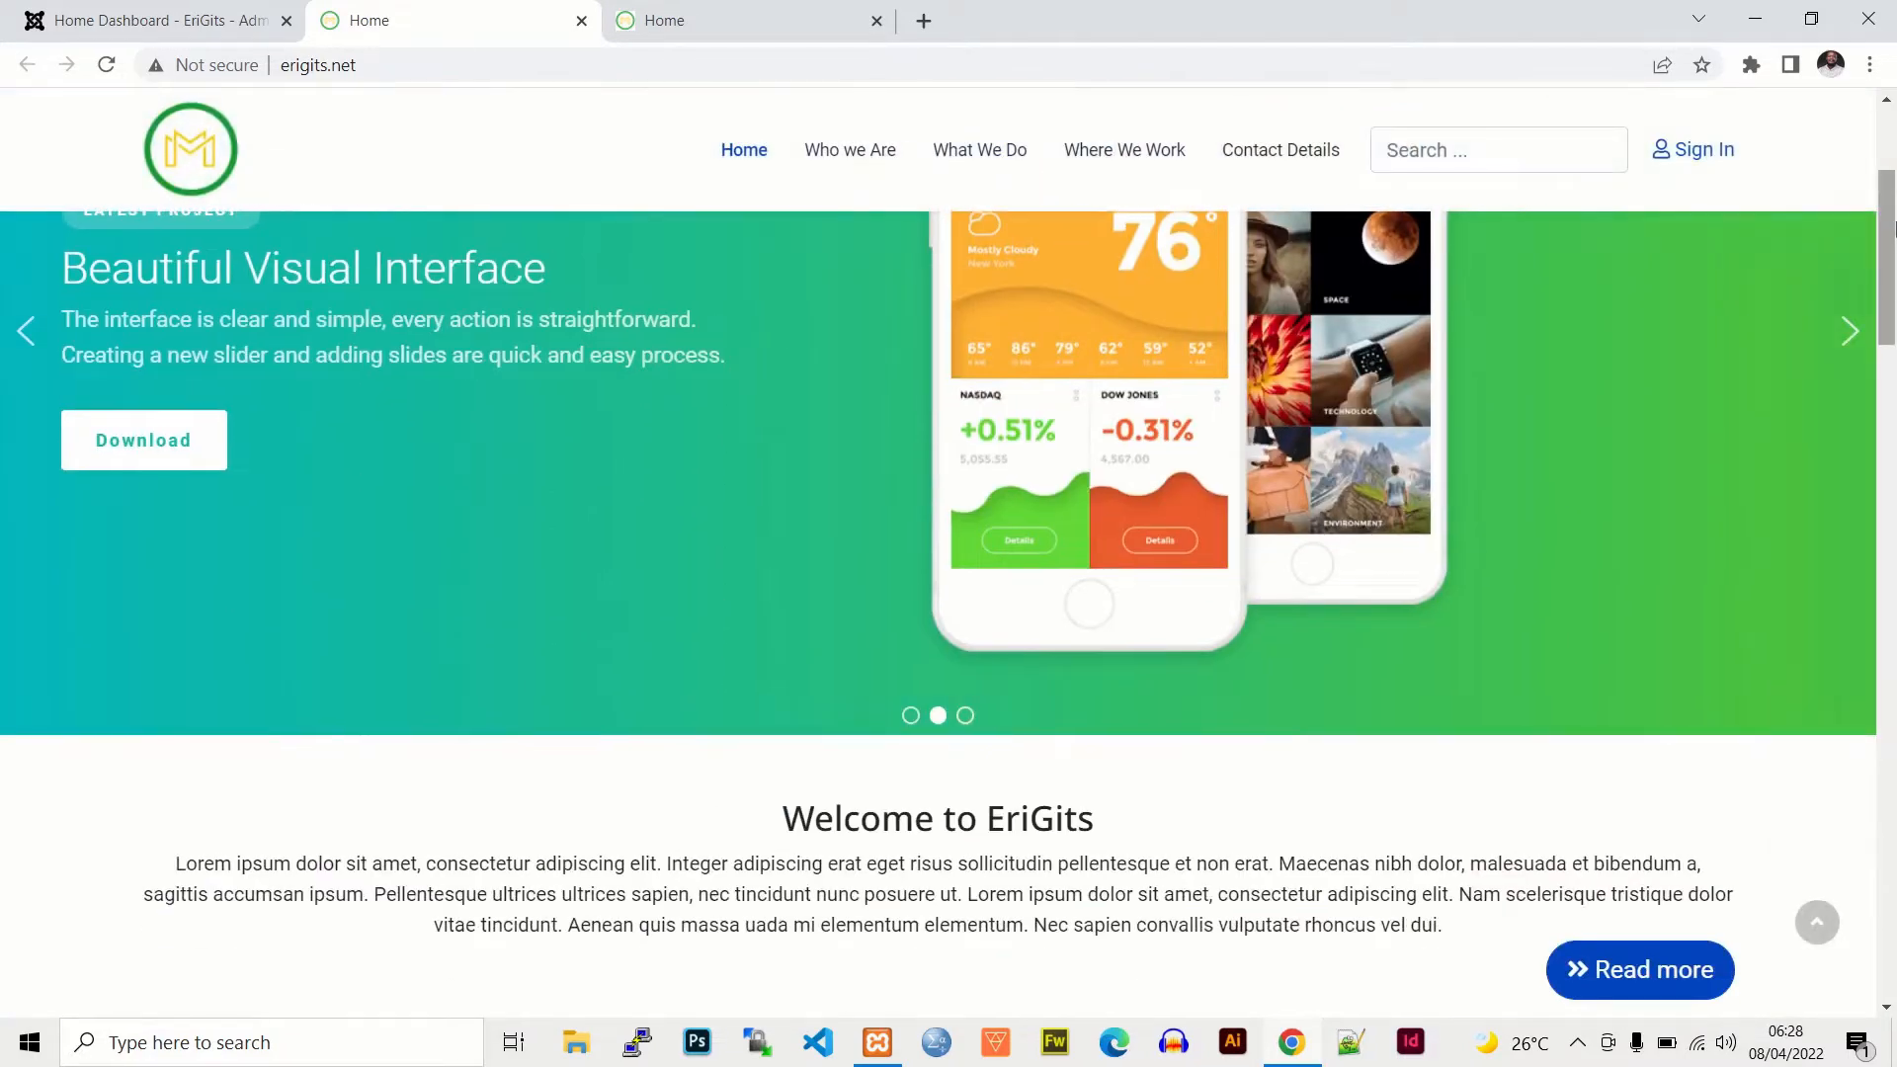
left_click_drag(1895, 363, 1895, 691)
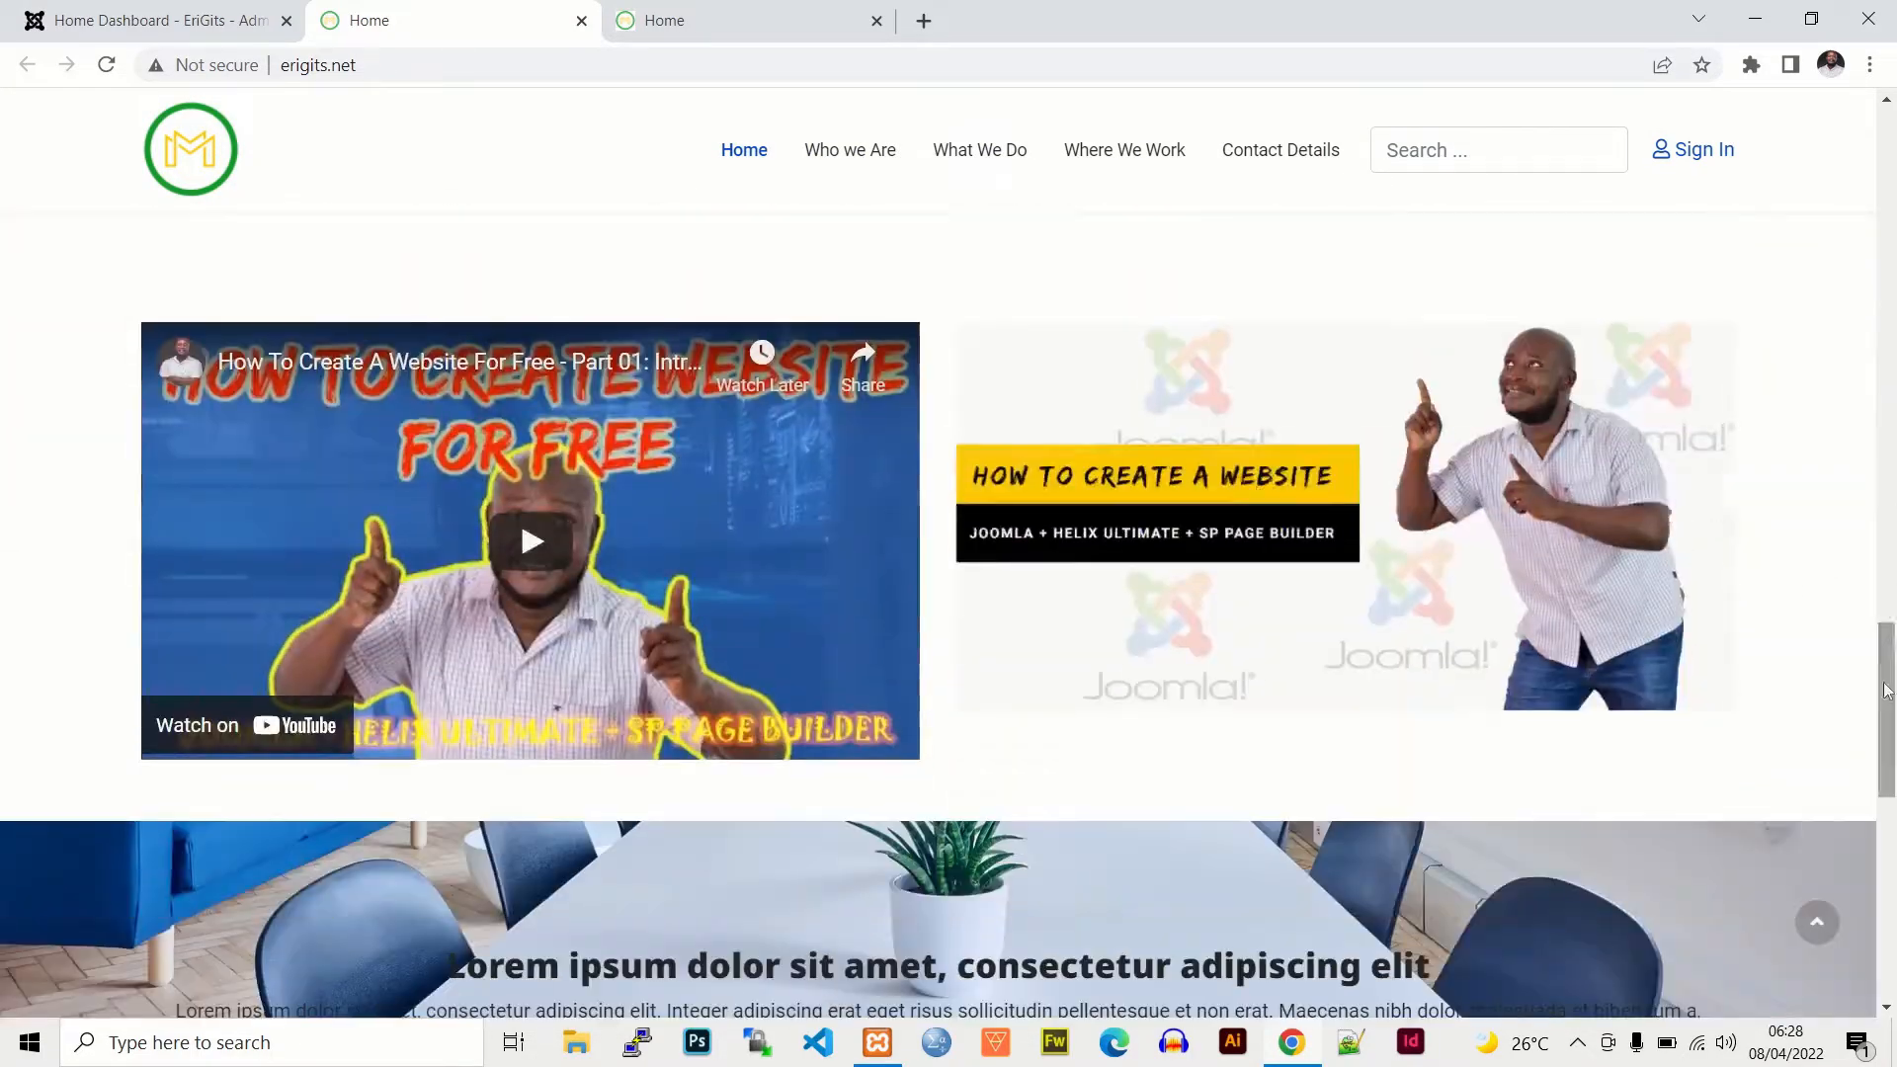
left_click(724, 22)
left_click(456, 16)
left_click(704, 14)
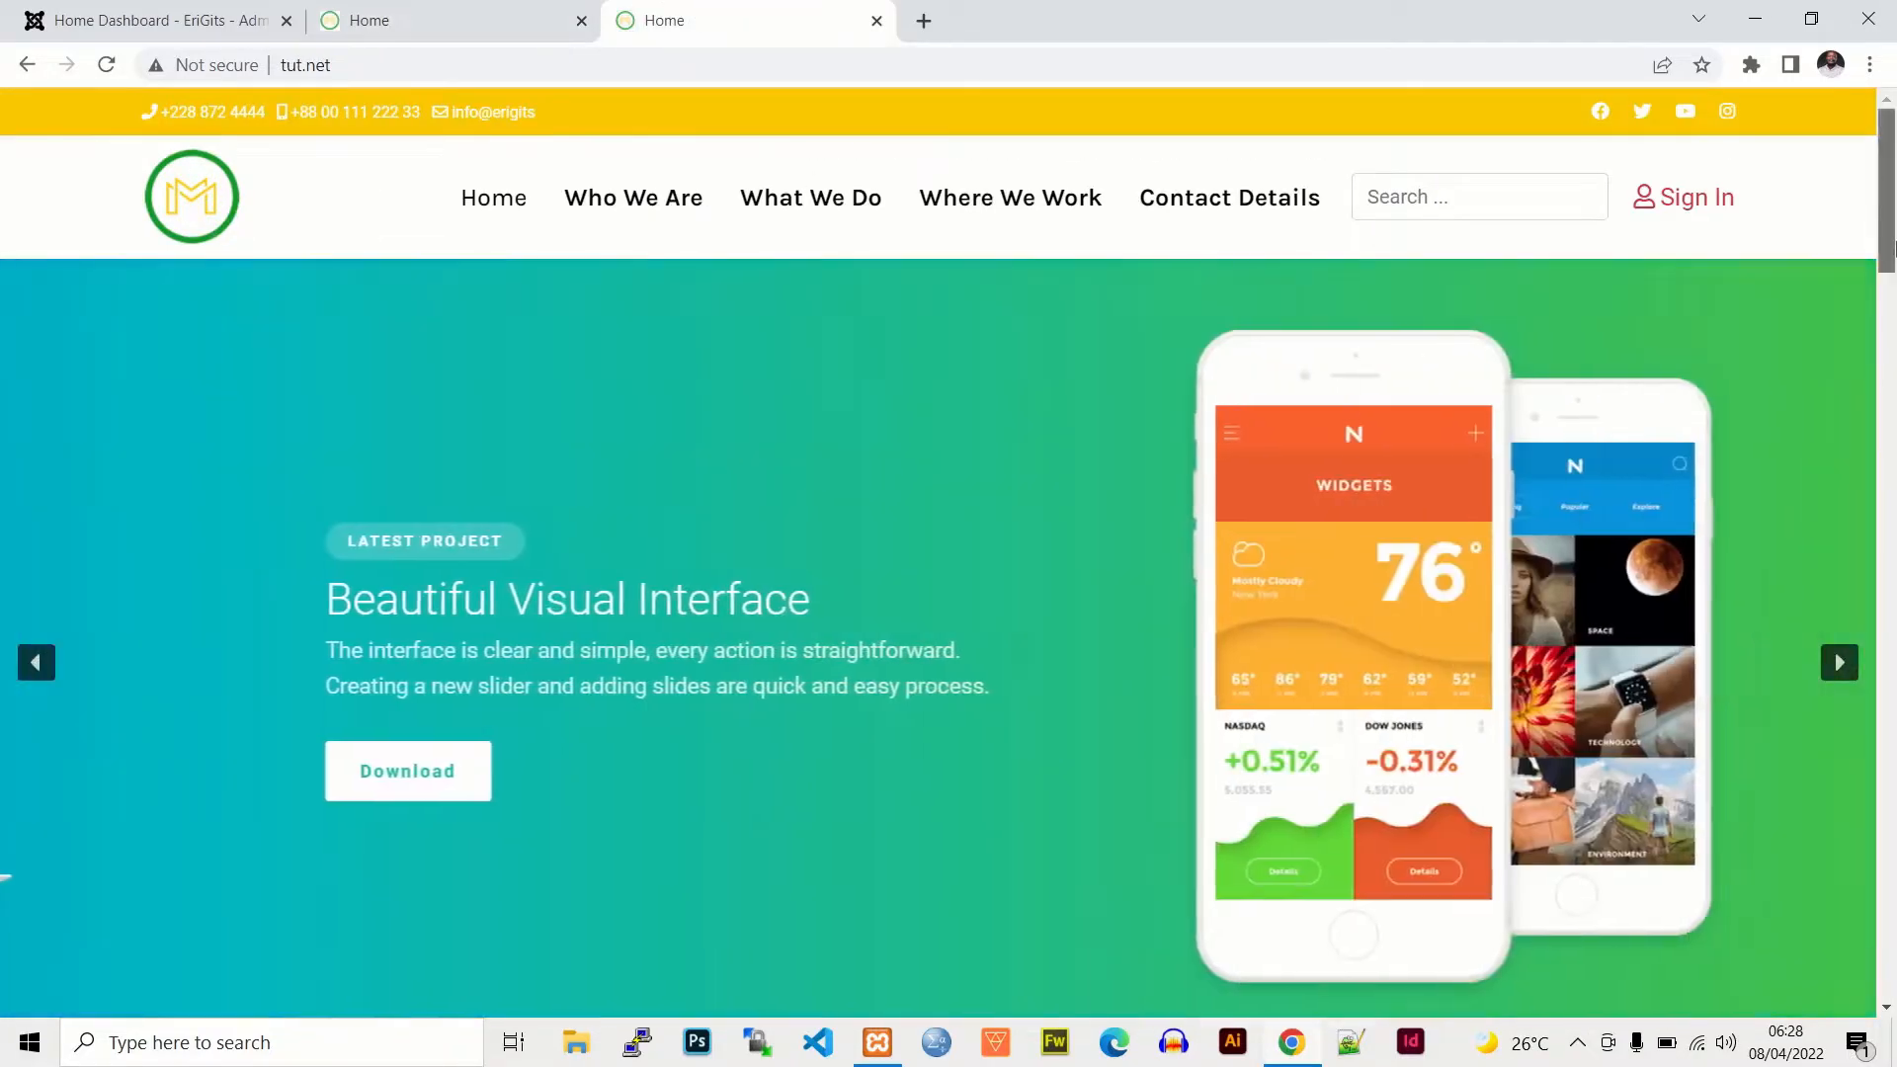
mouse_move(1890, 248)
left_mouse_down()
mouse_move(1893, 947)
mouse_move(1888, 222)
left_mouse_up()
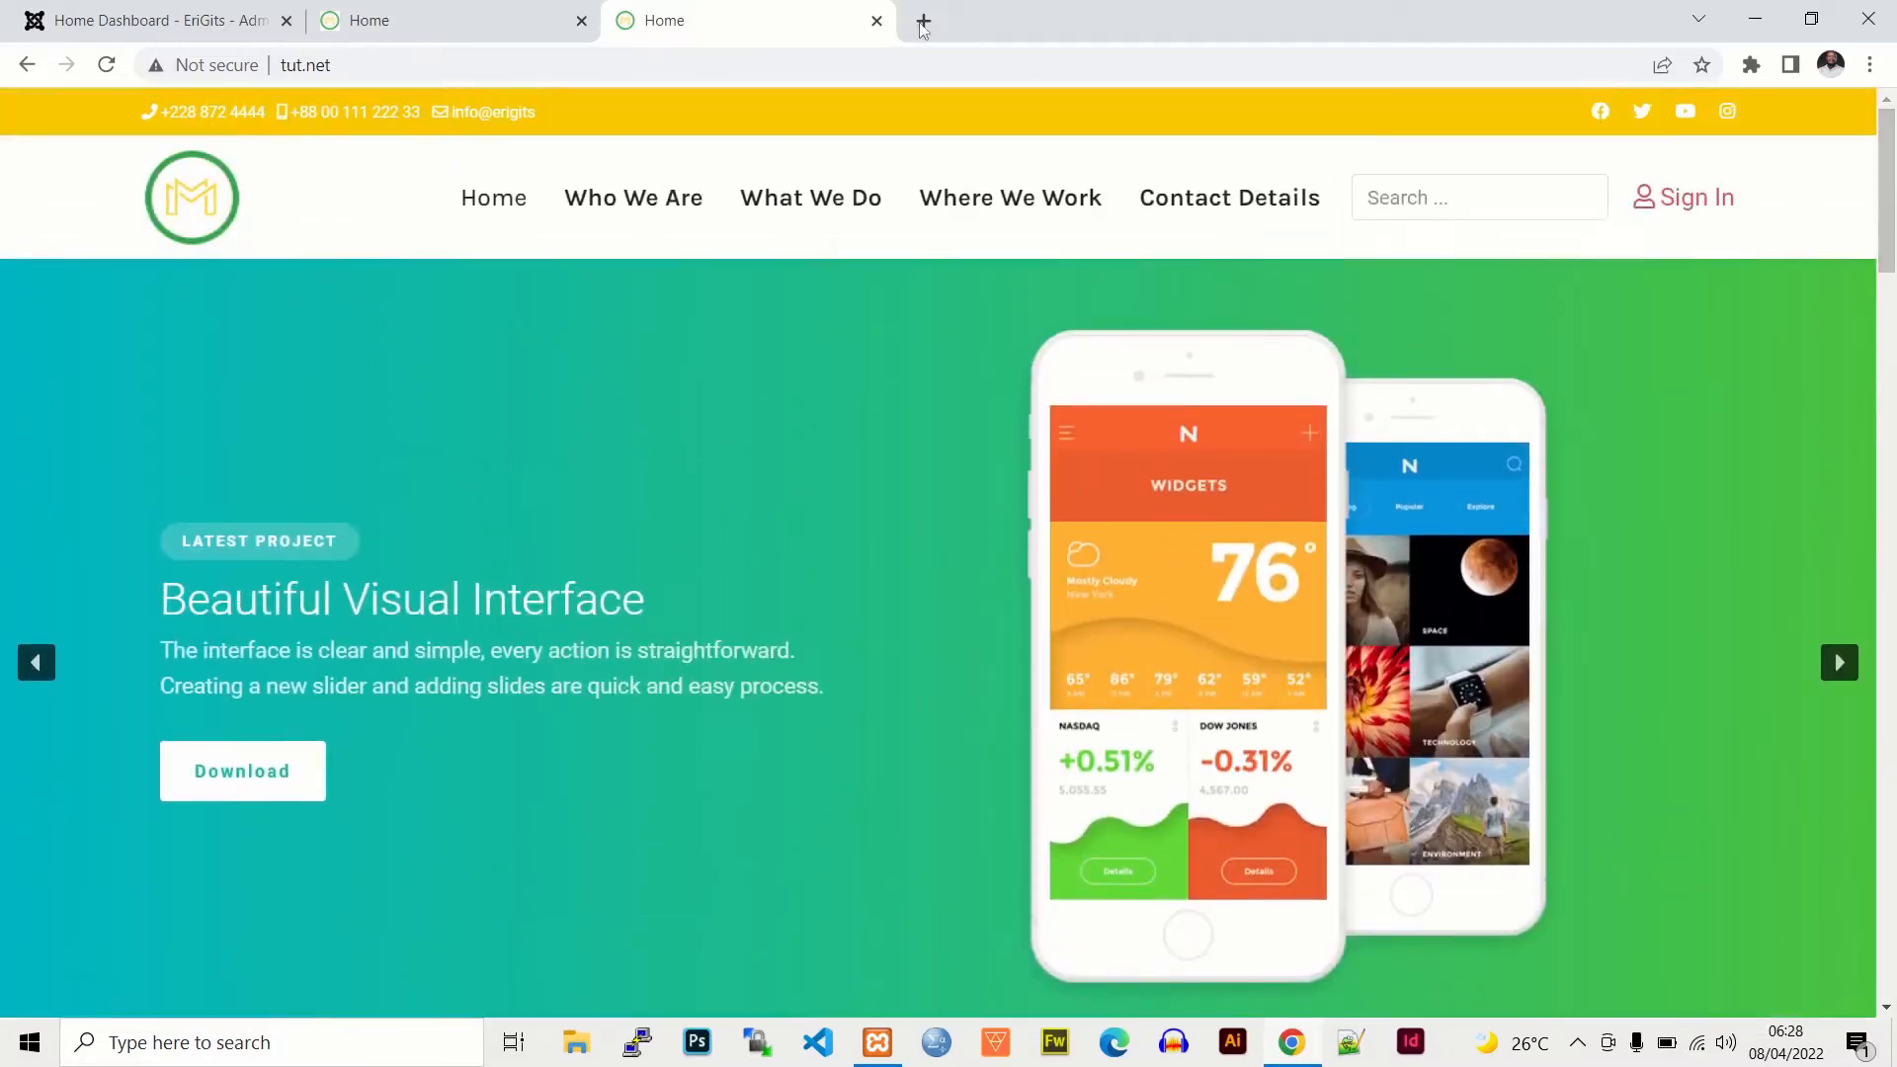
left_click(367, 16)
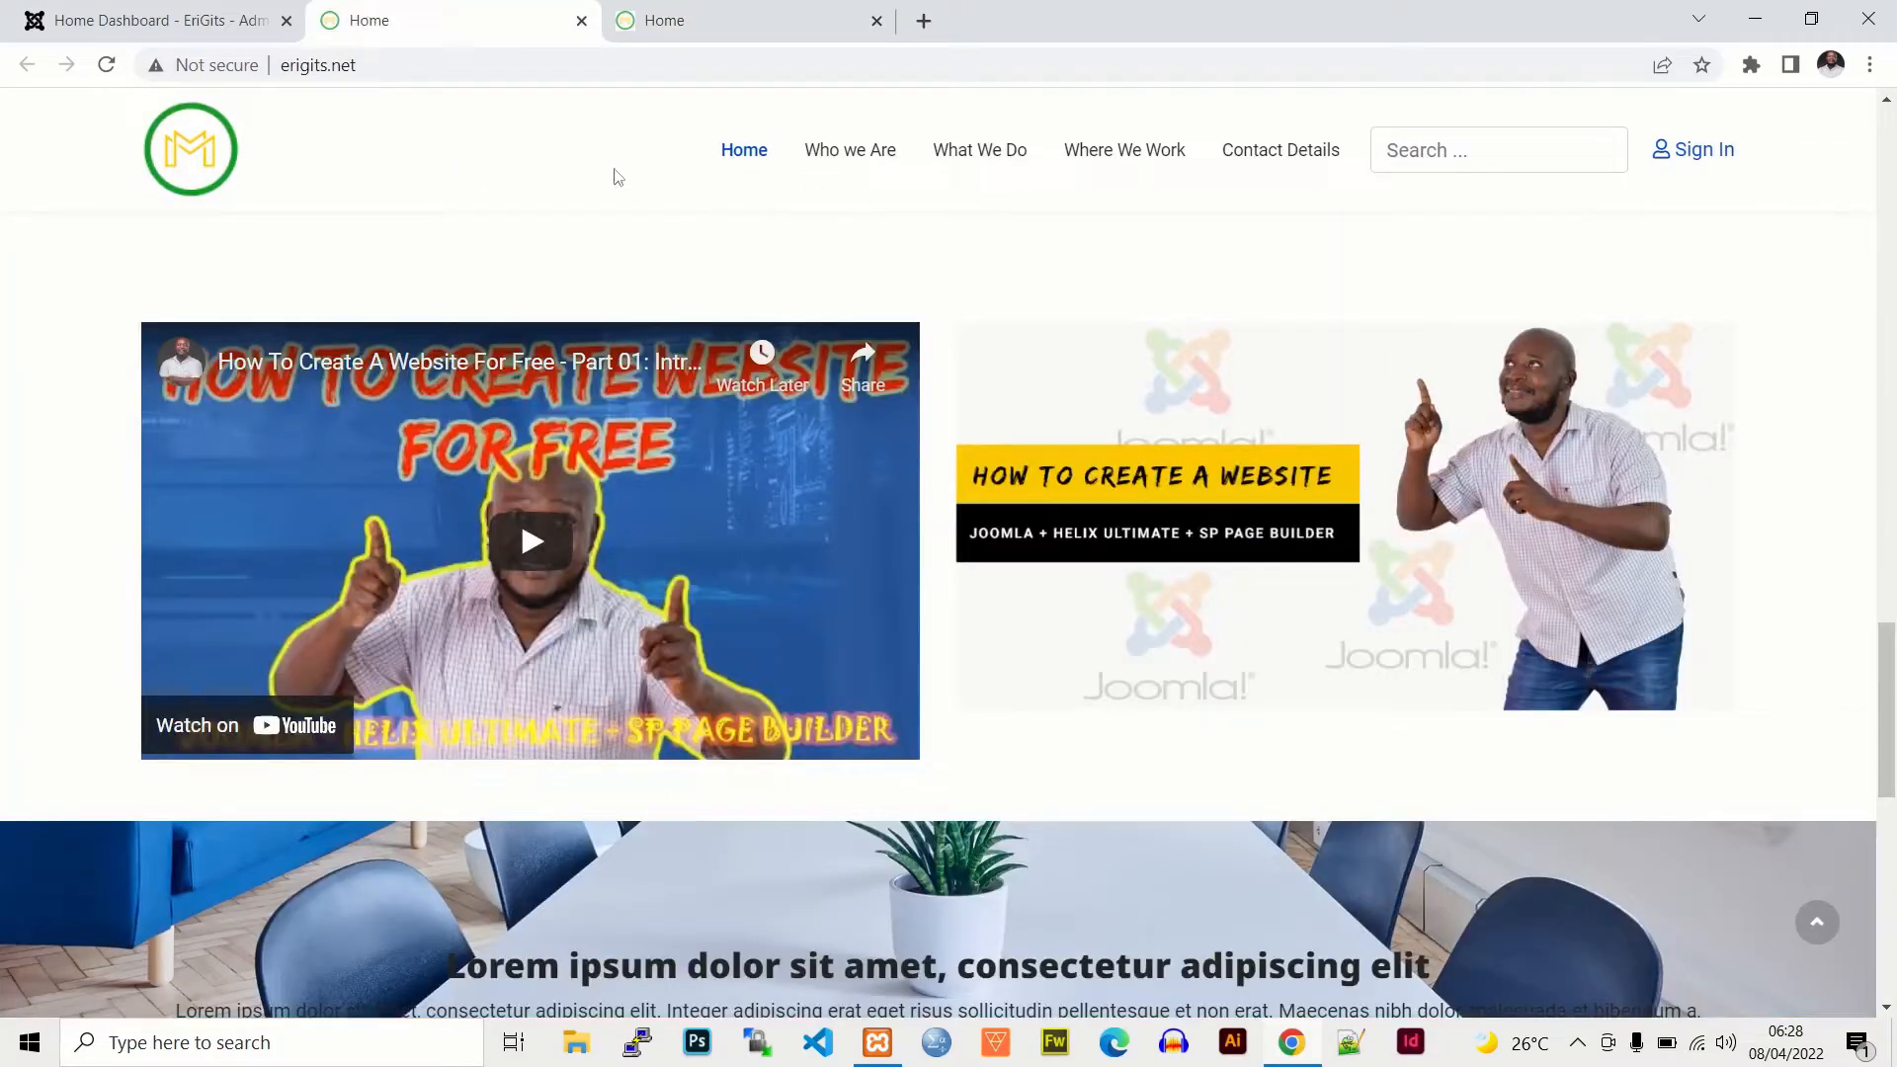
Step: In the Joomla administrator, open the template options of the shaper_helixultimate - Default site template style
left_click(191, 20)
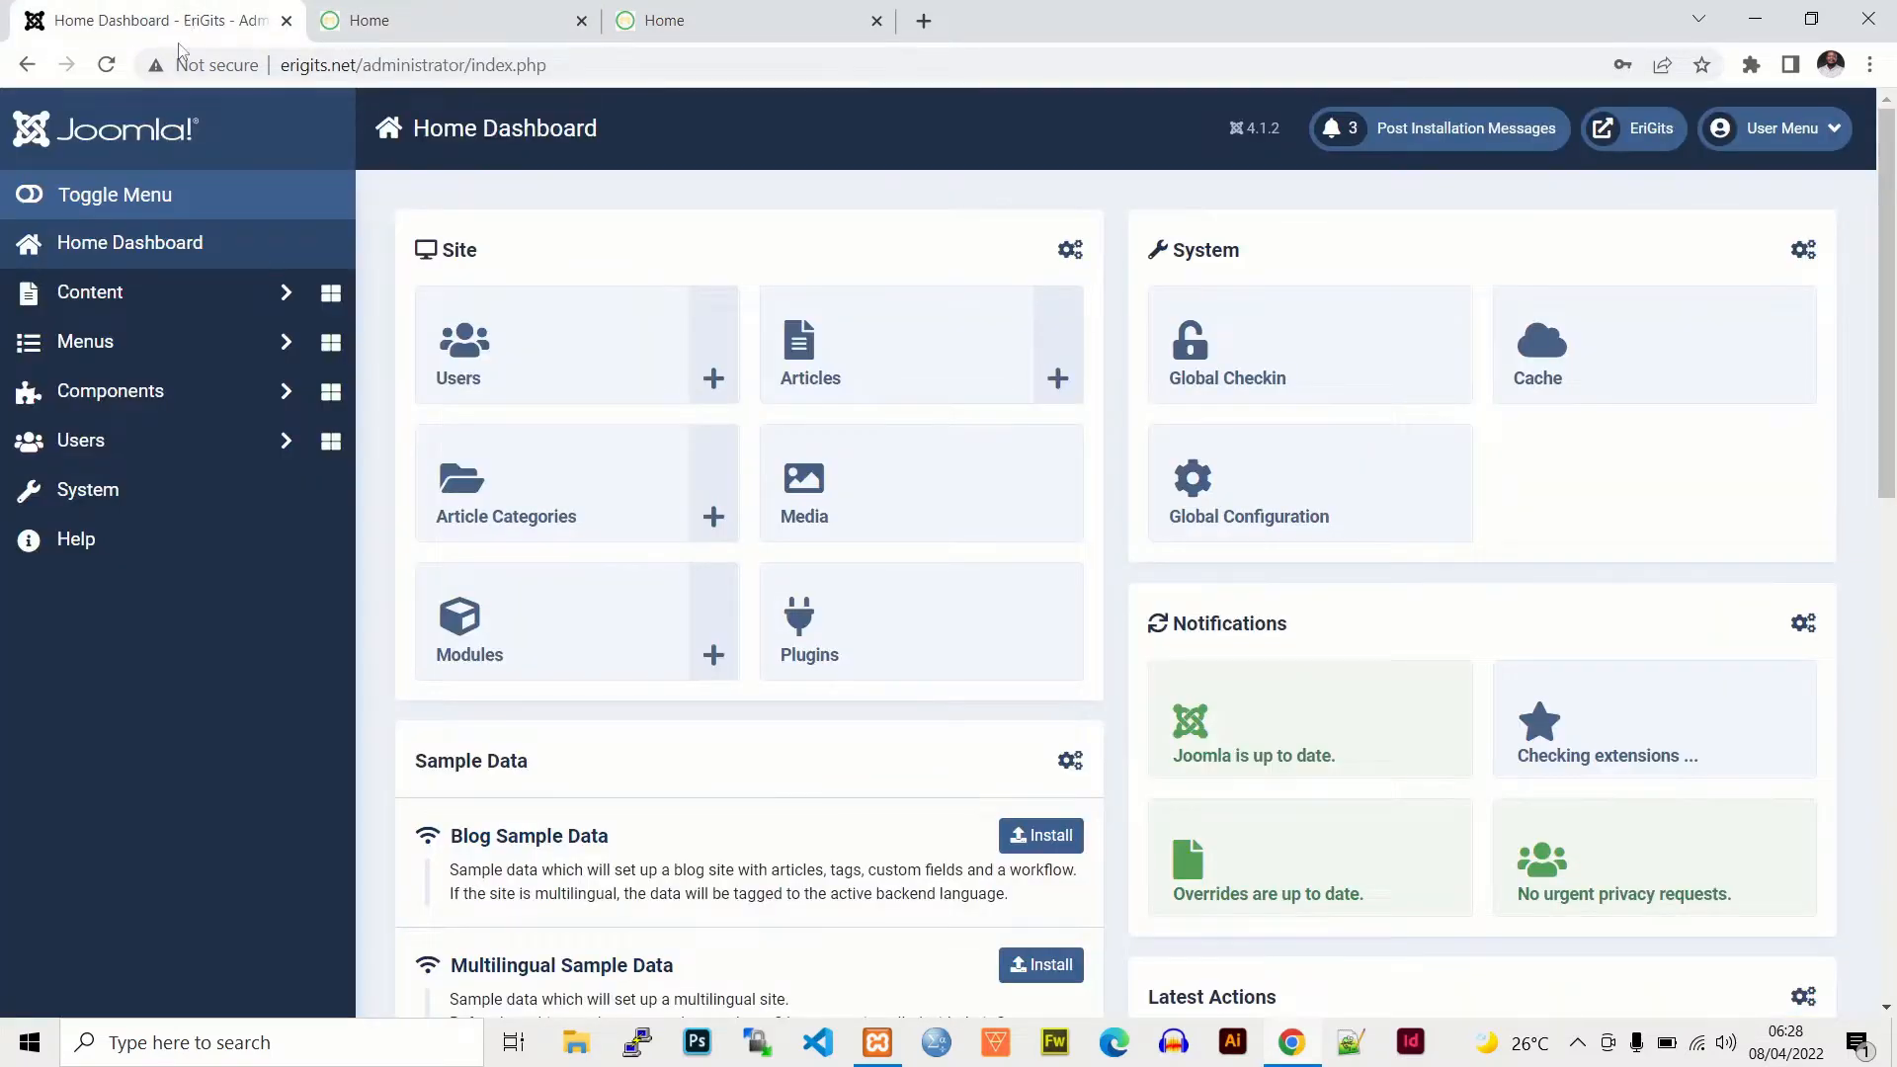
left_click(127, 494)
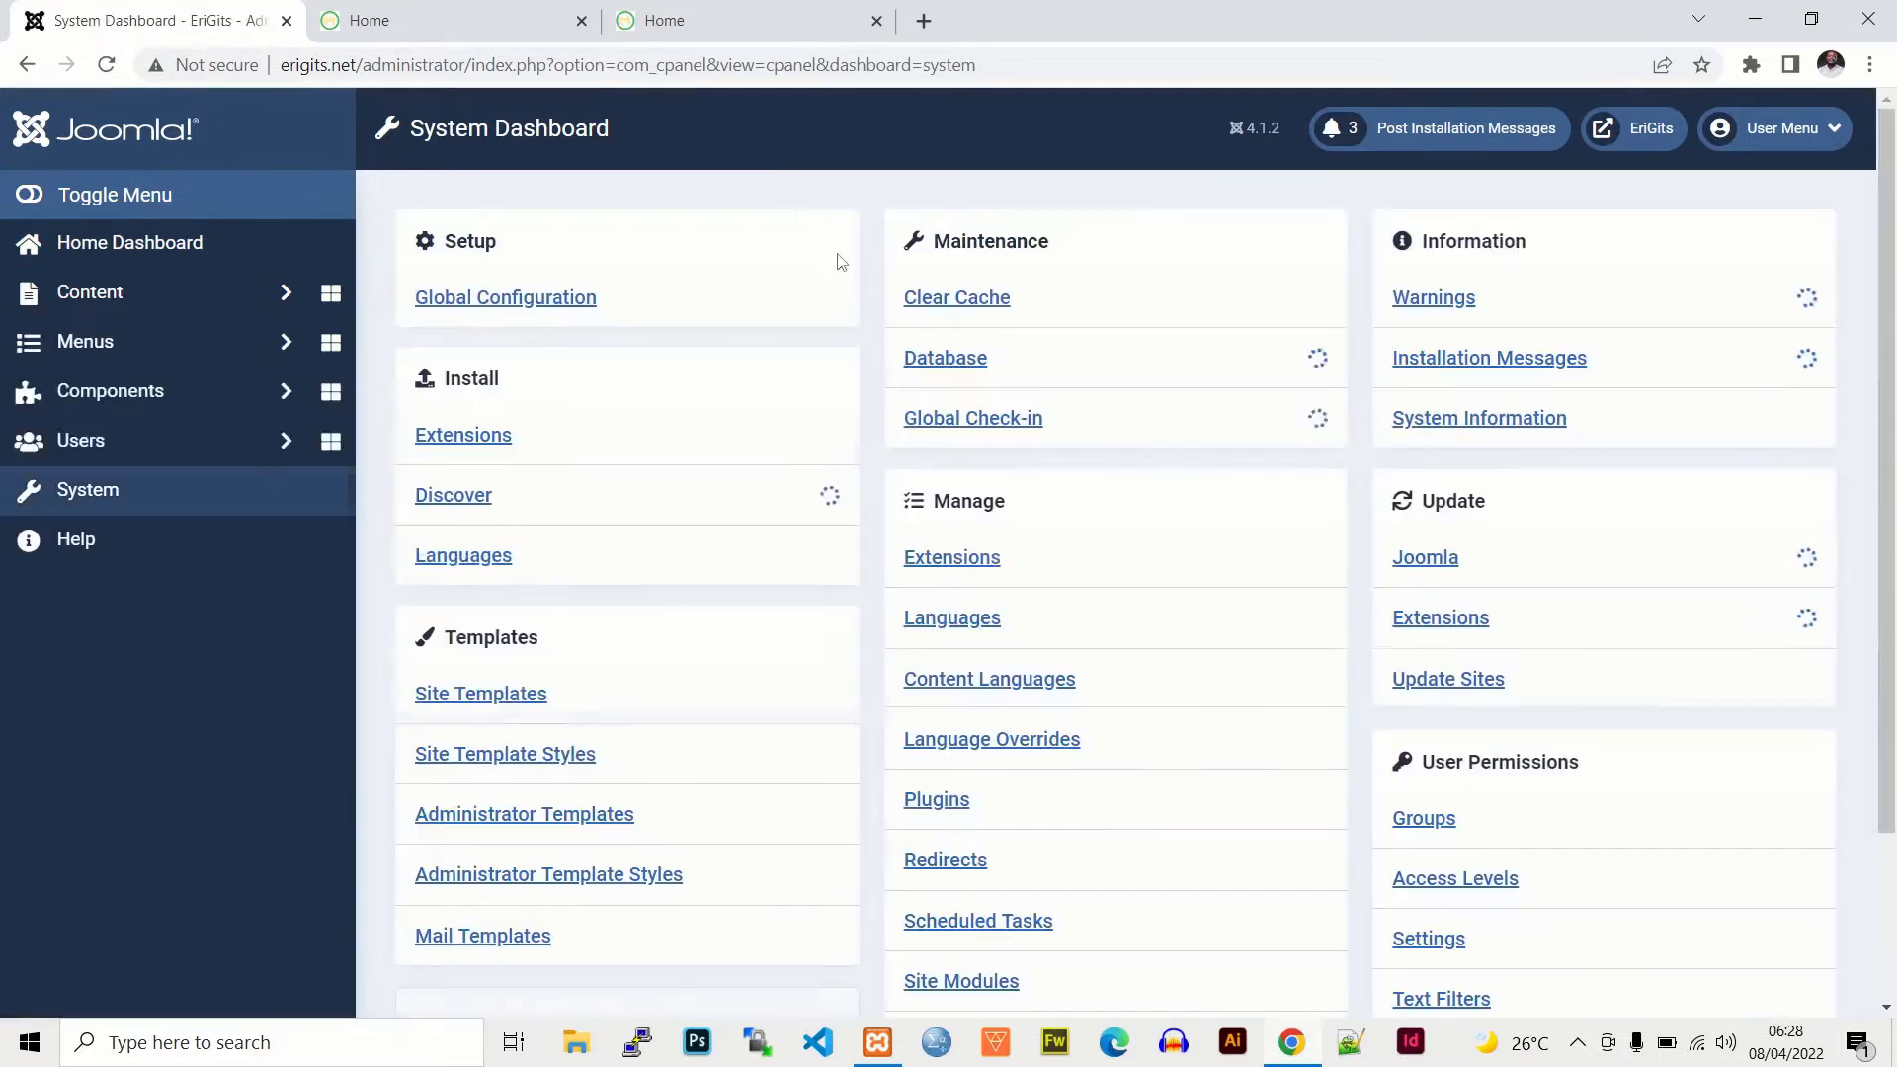
scroll(1893, 487, "down", 2)
scroll(1893, 487, "down", 1)
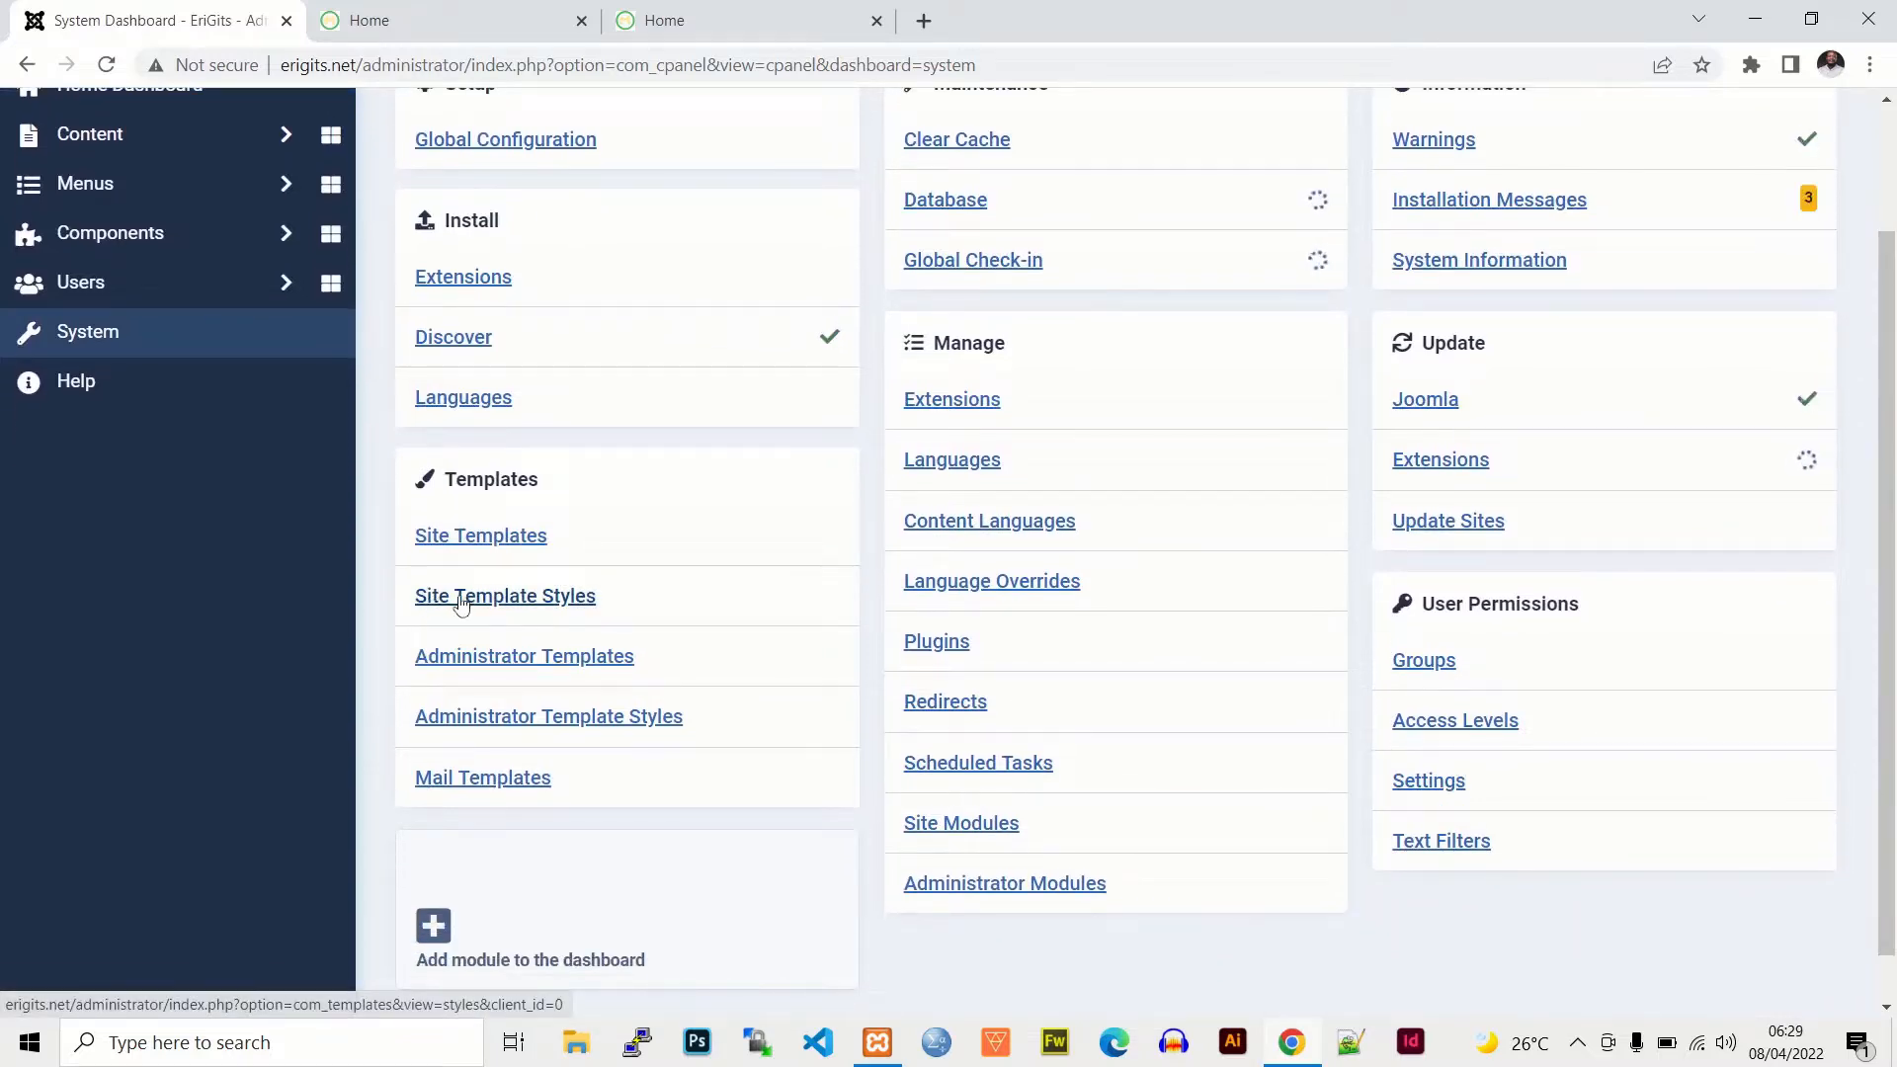
left_click(534, 599)
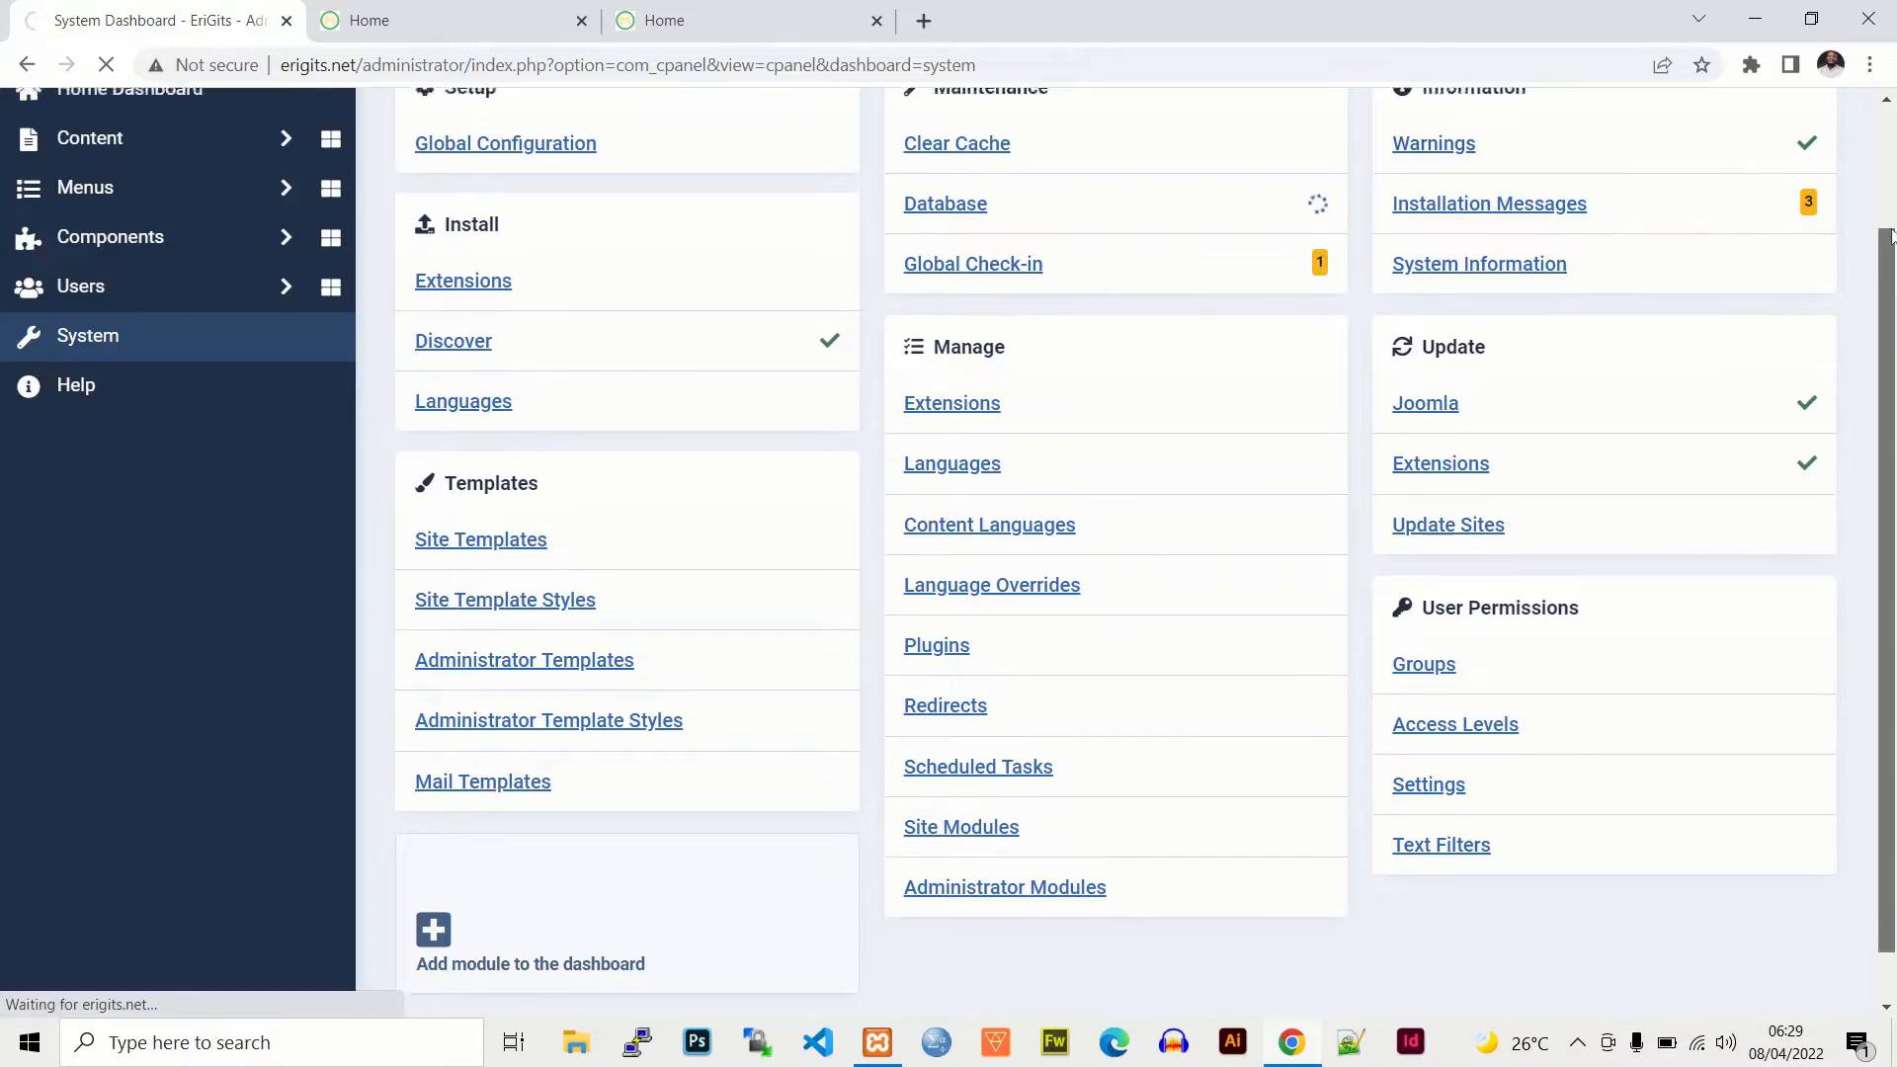
left_click_drag(1888, 271, 1888, 145)
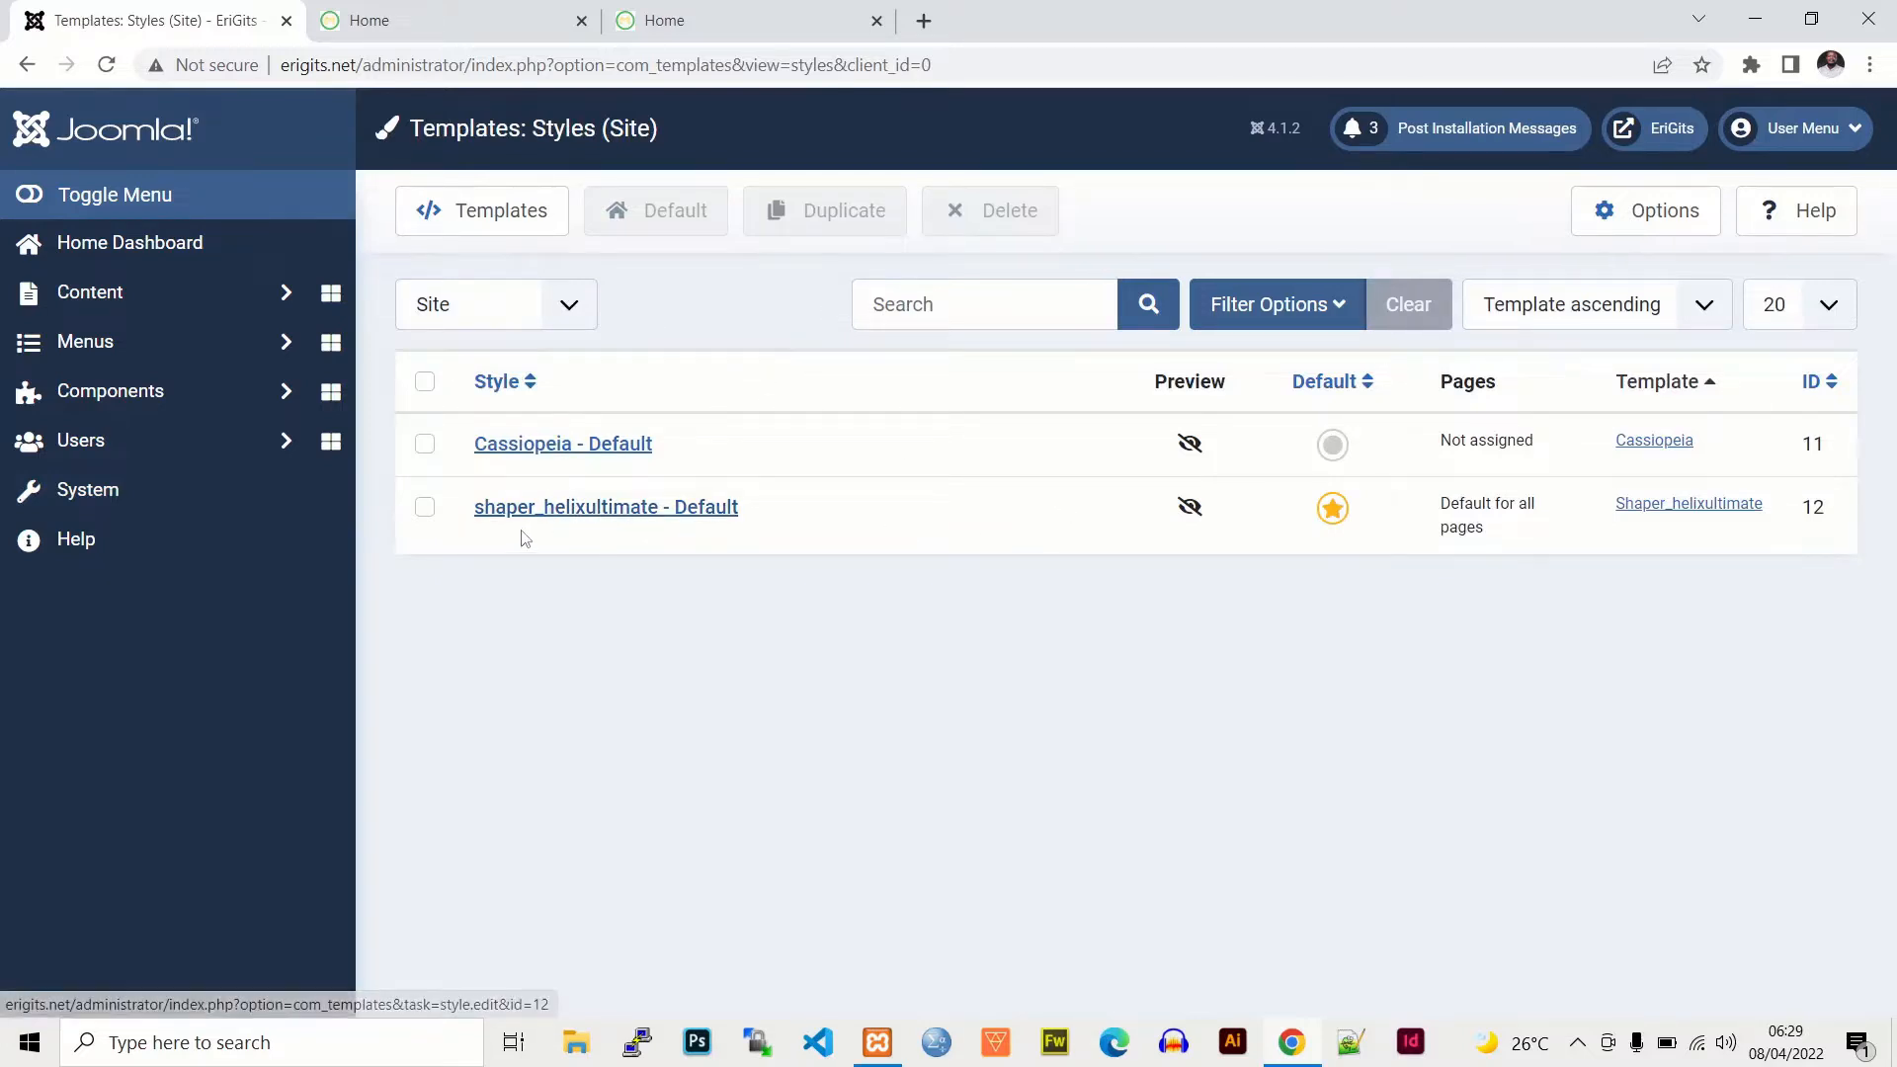
left_click(624, 507)
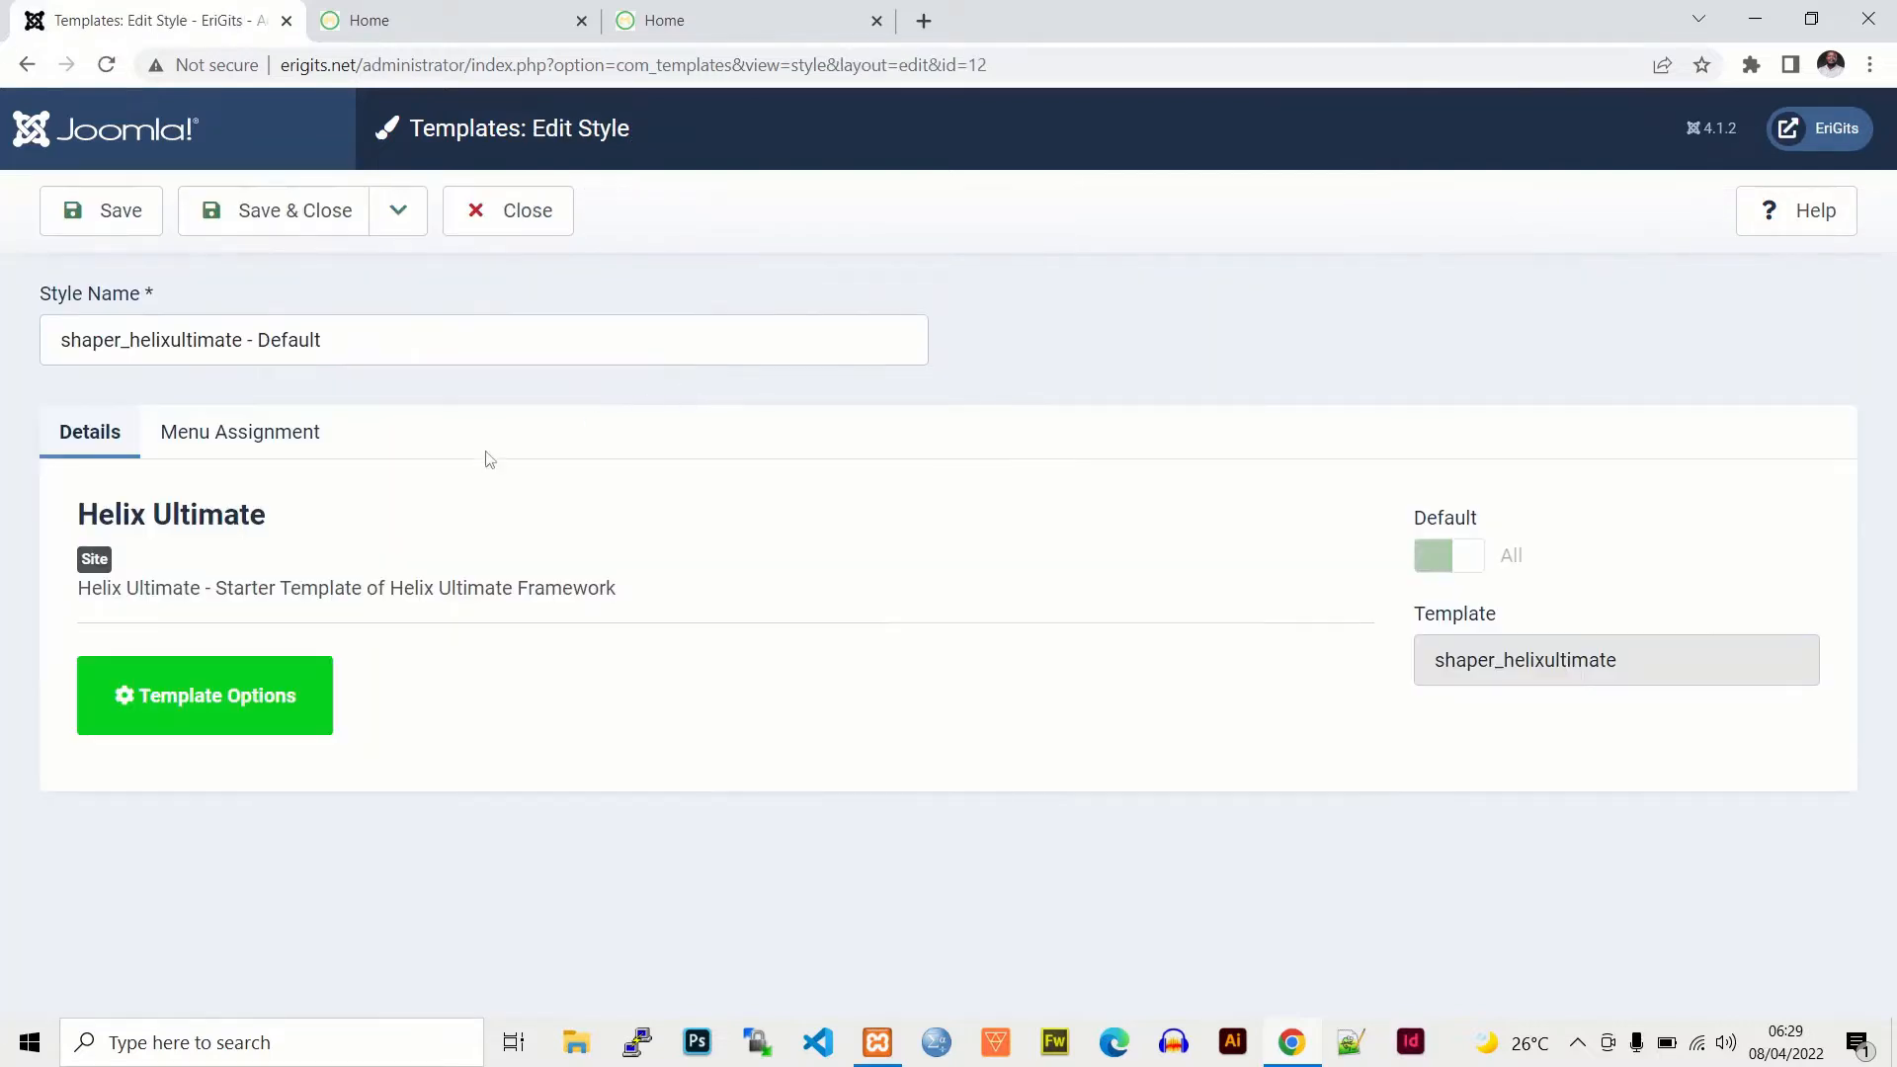
left_click(241, 700)
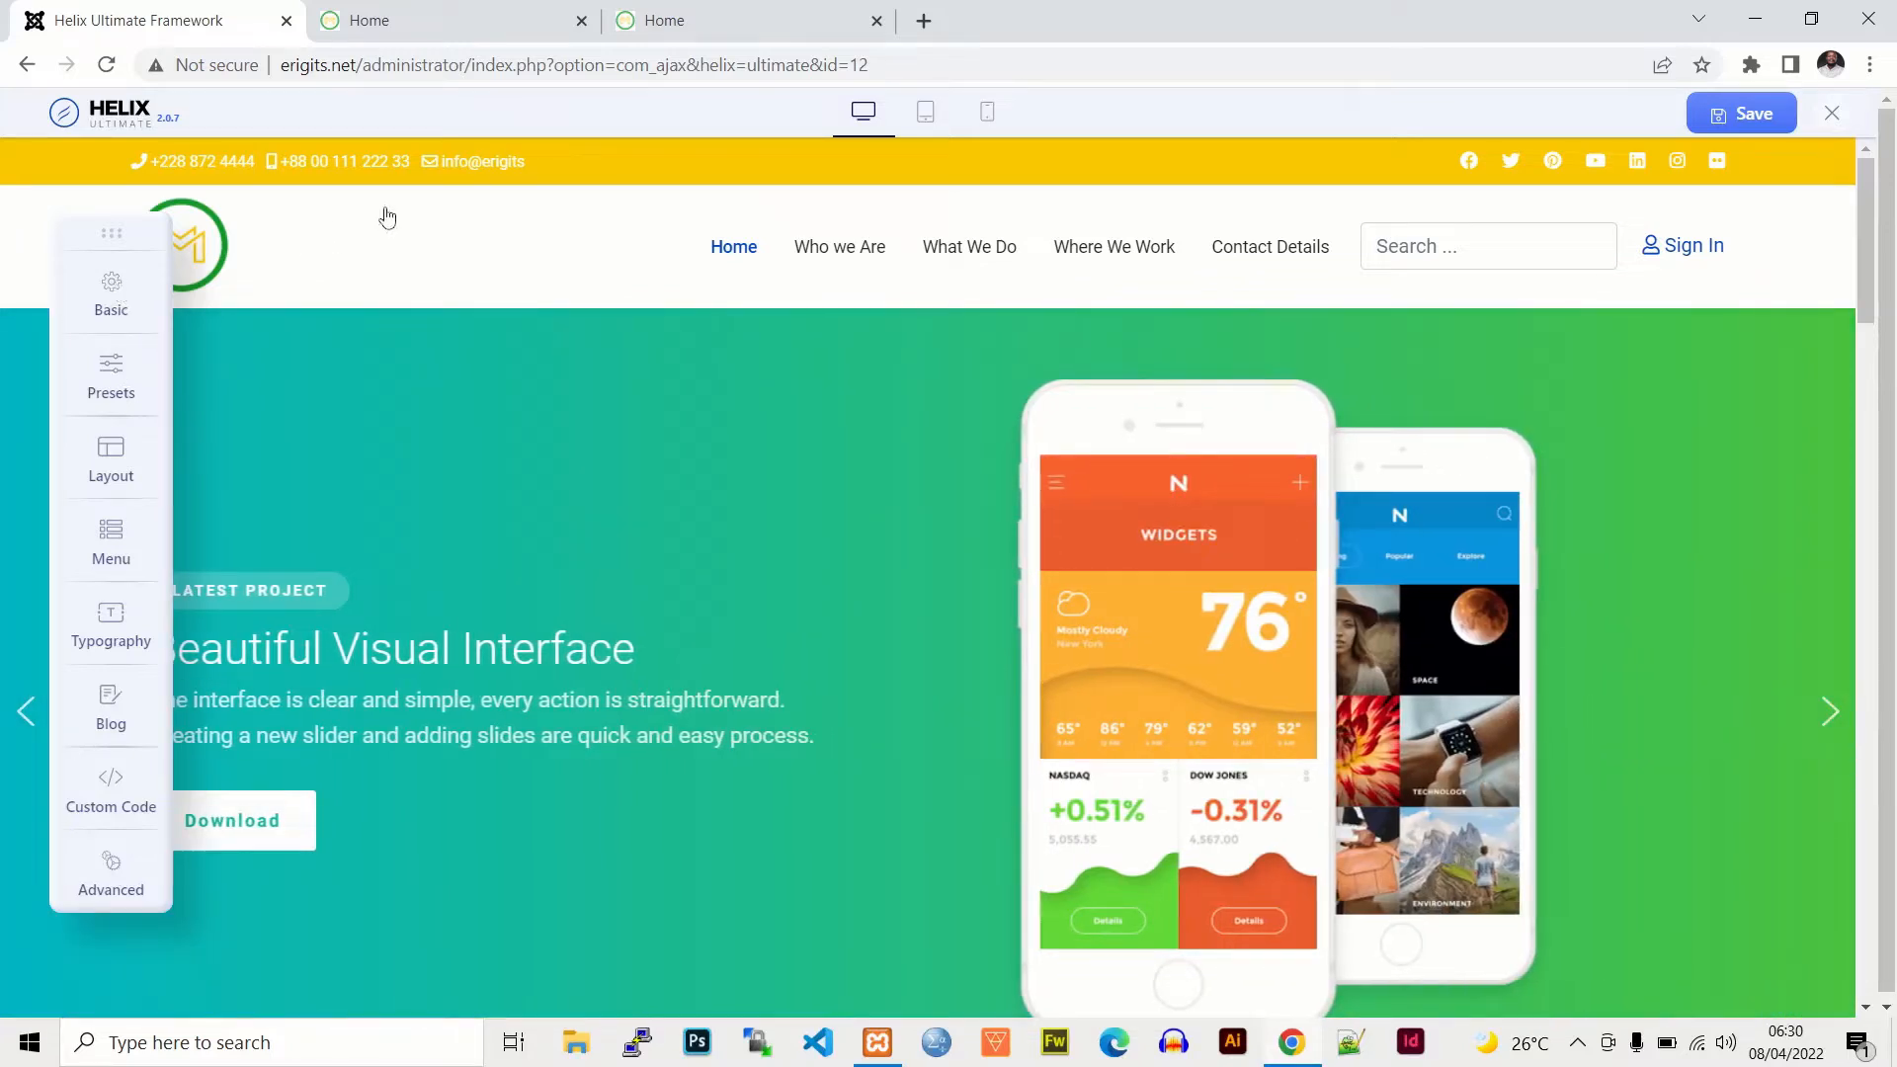
Step: Review the basic header settings, including the predefined header layouts, header height, search, login and sticky header options
left_click(129, 293)
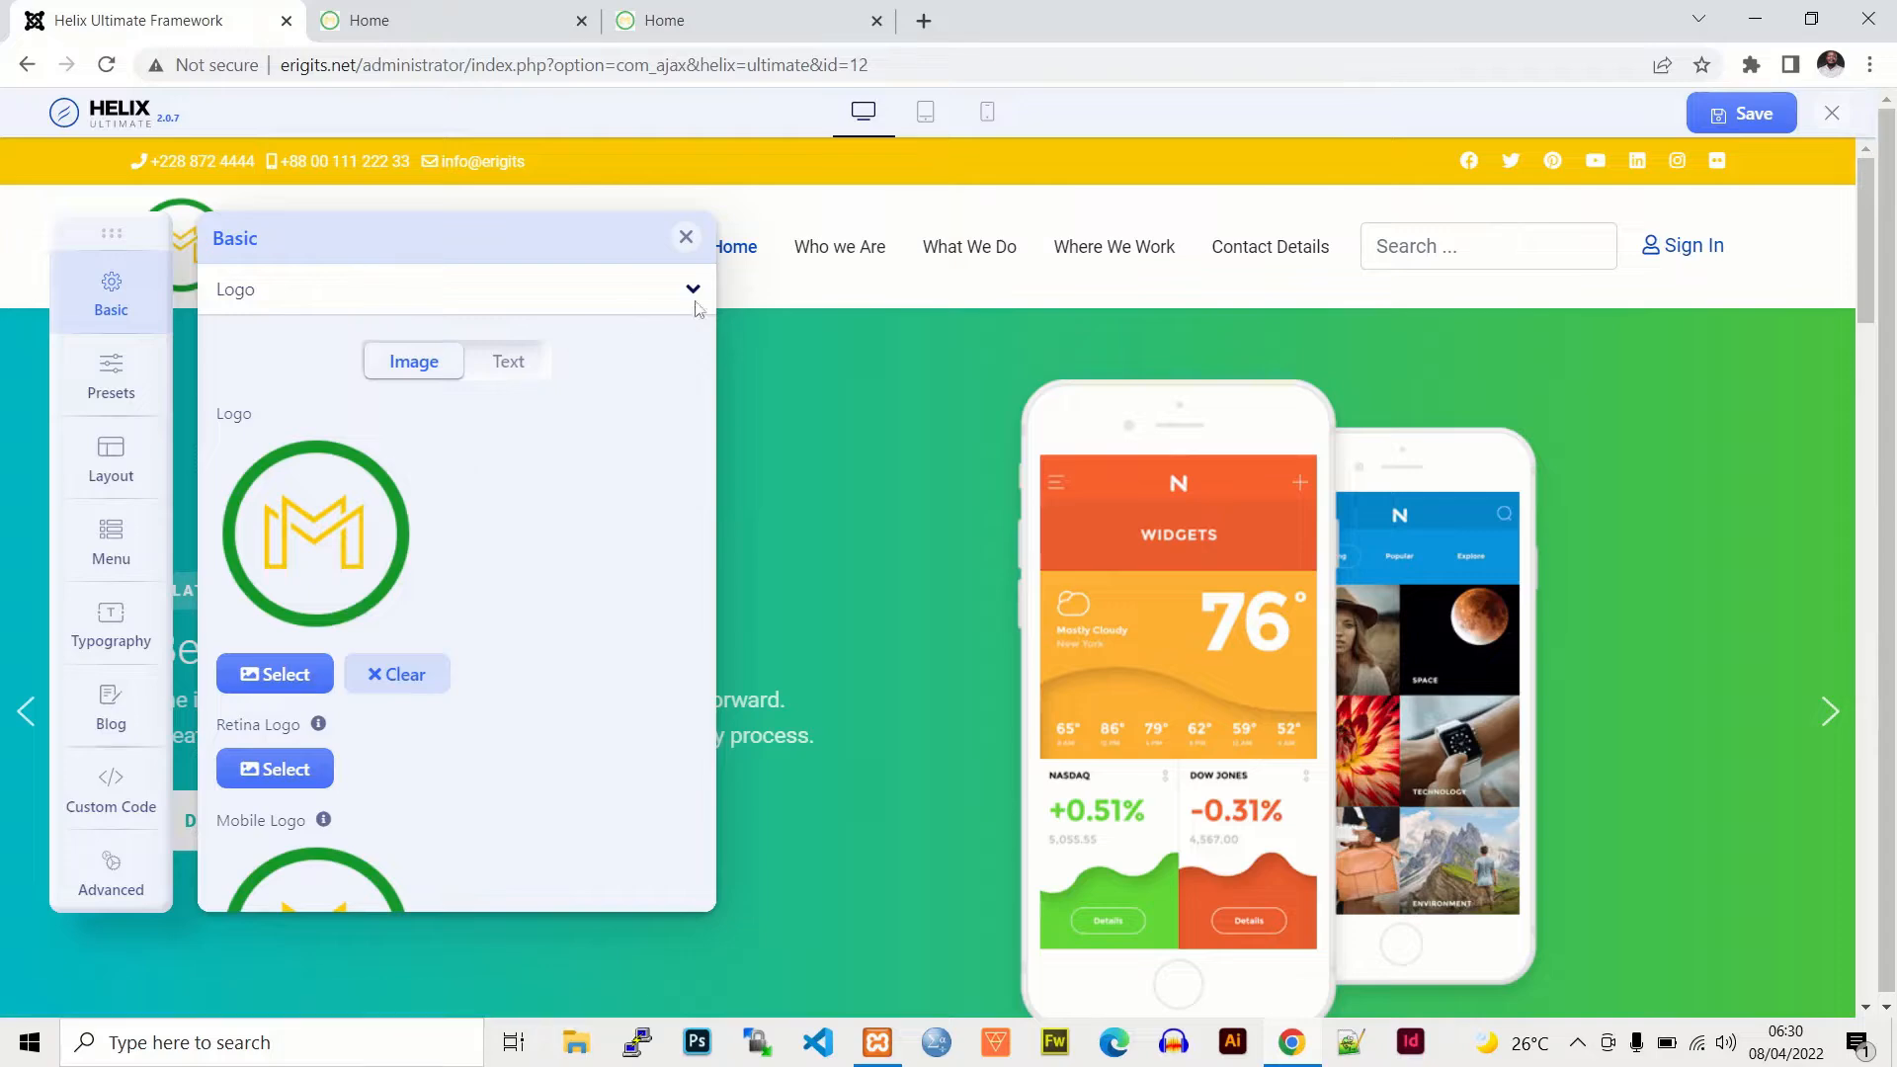
left_click(693, 293)
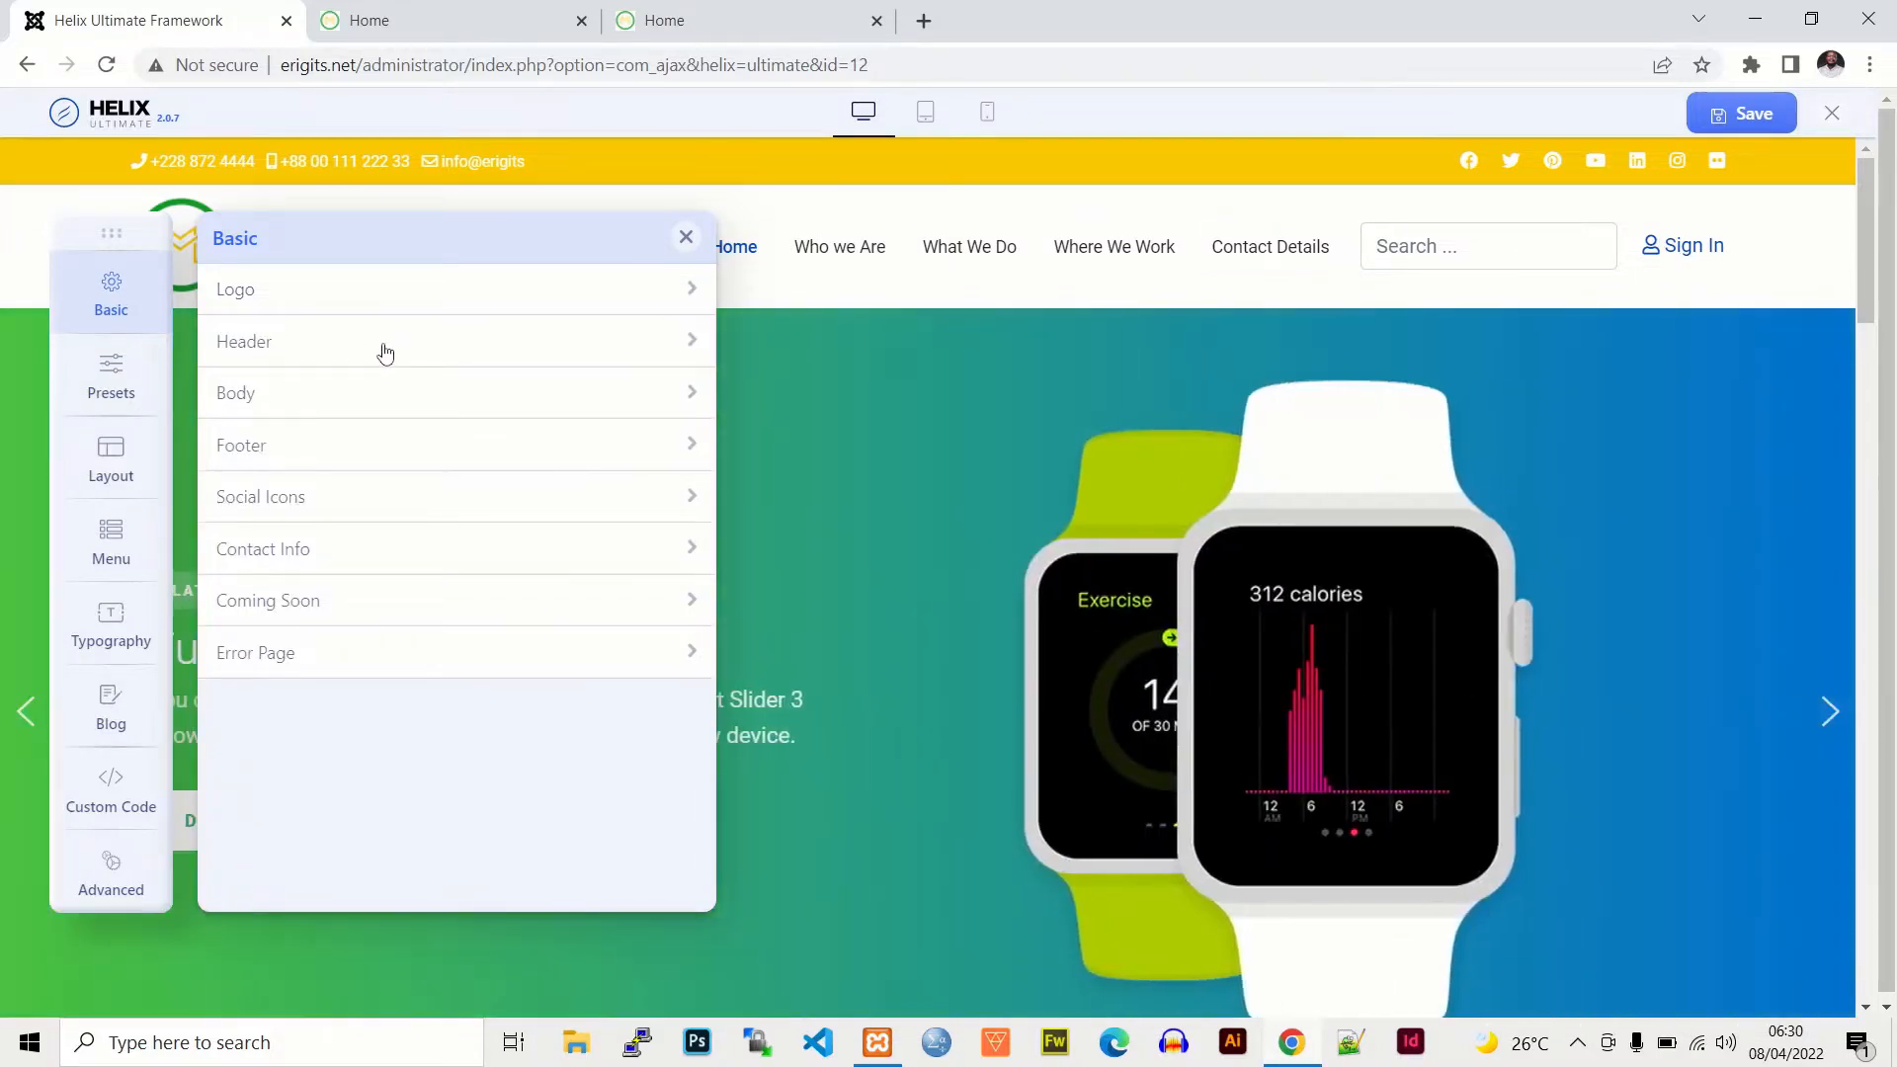
left_click(385, 353)
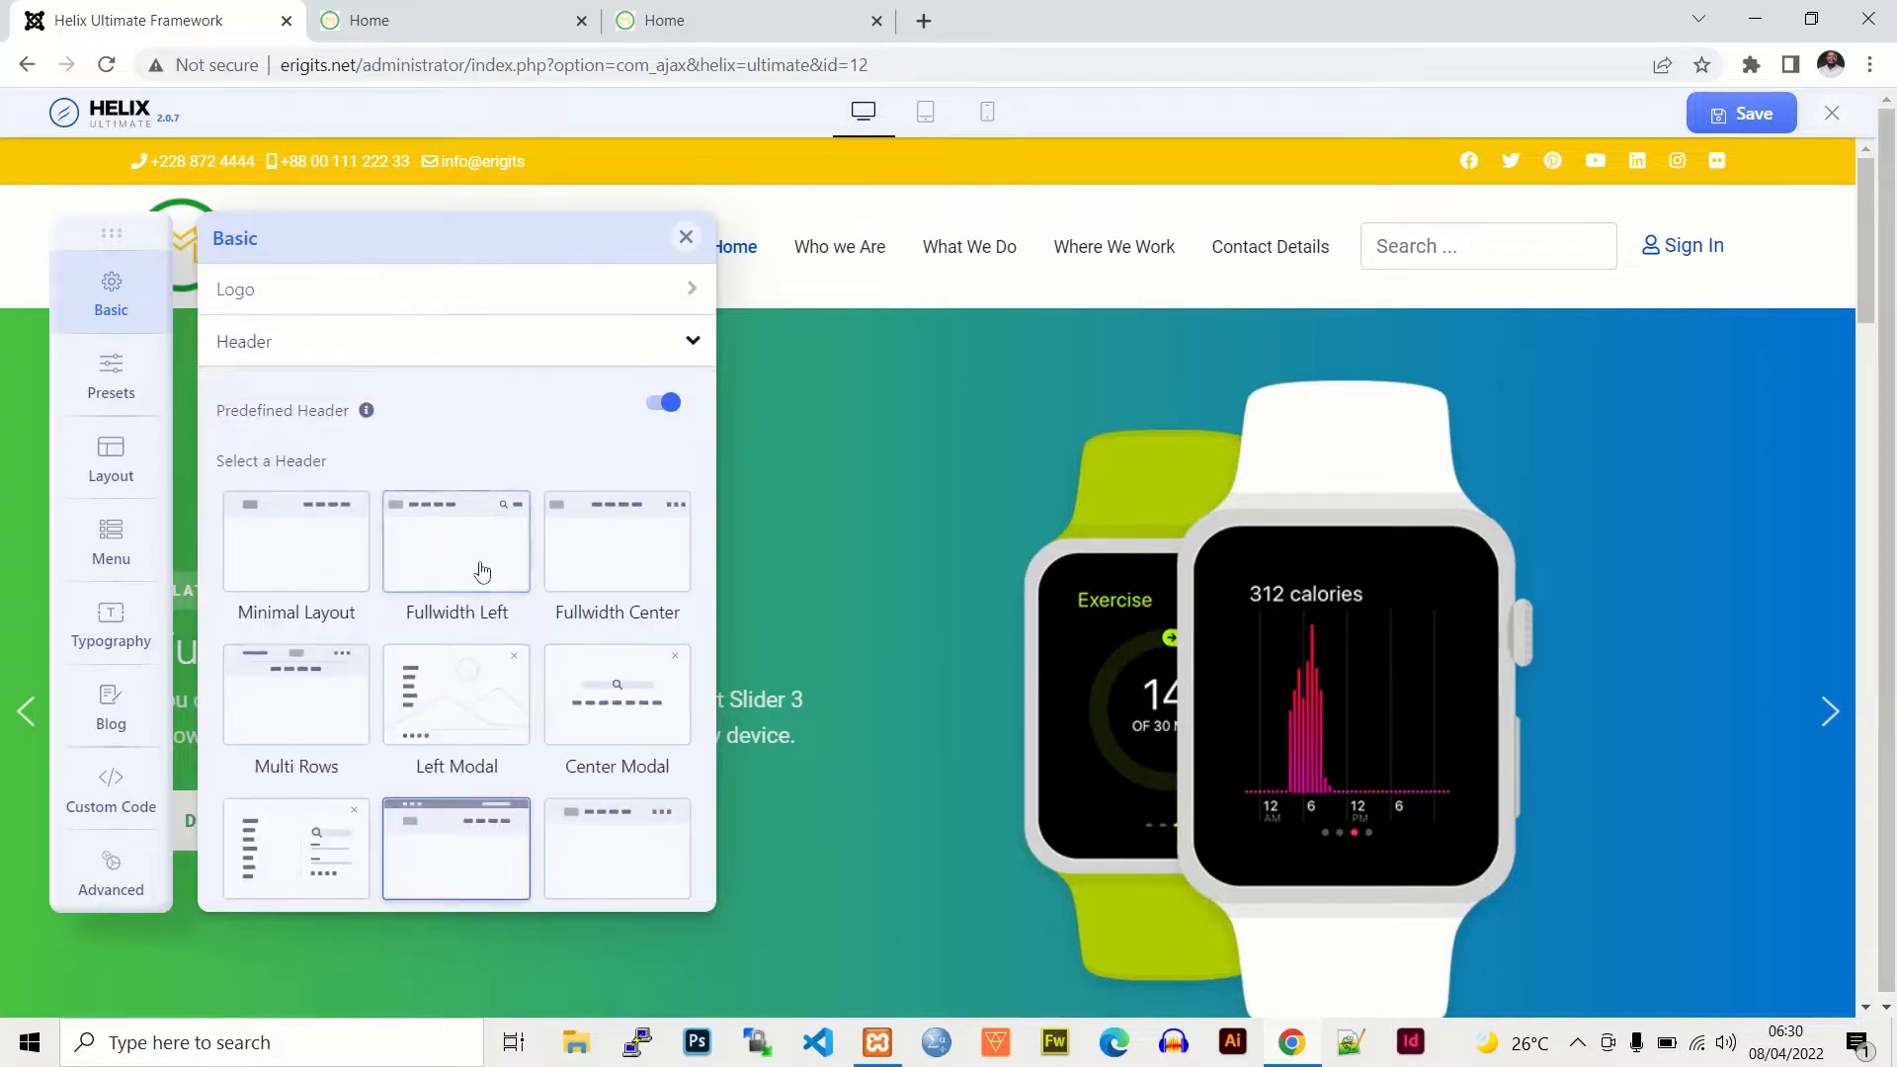
scroll(503, 749, "down", 1)
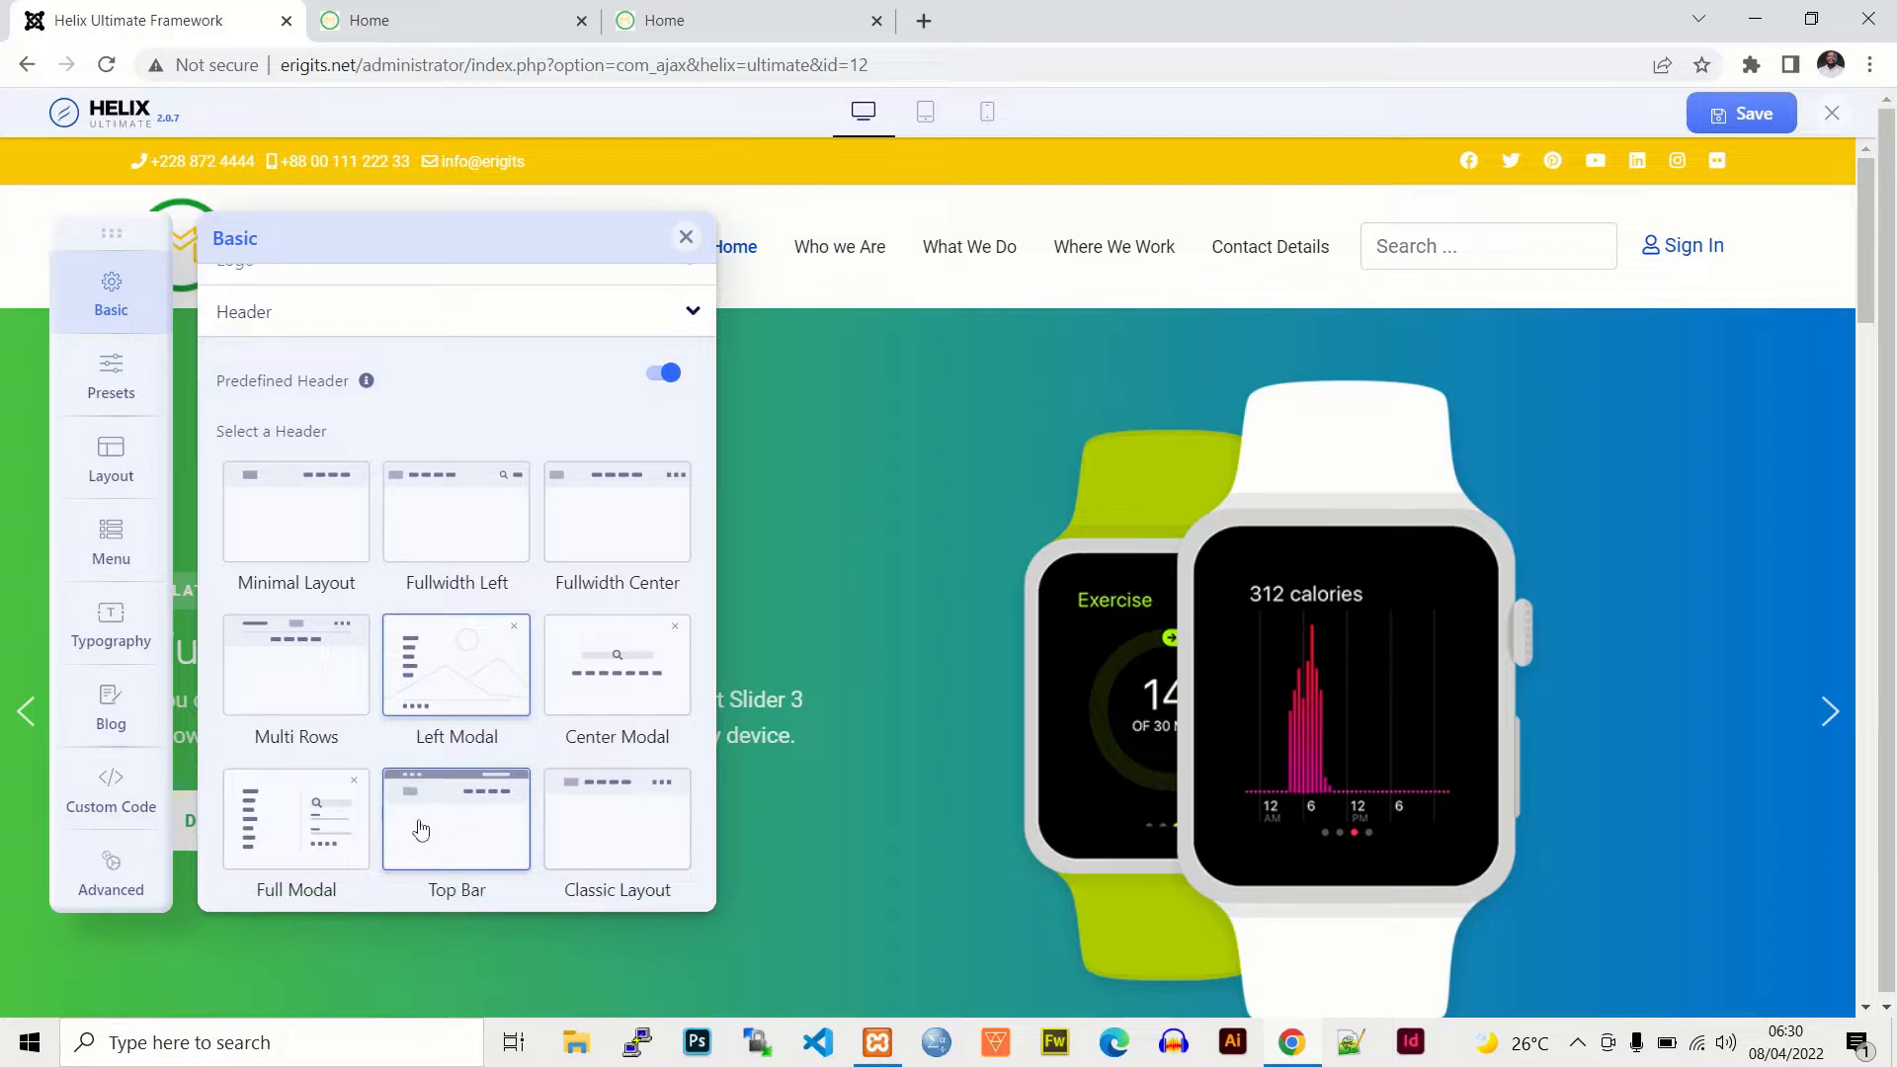
scroll(478, 845, "down", 1)
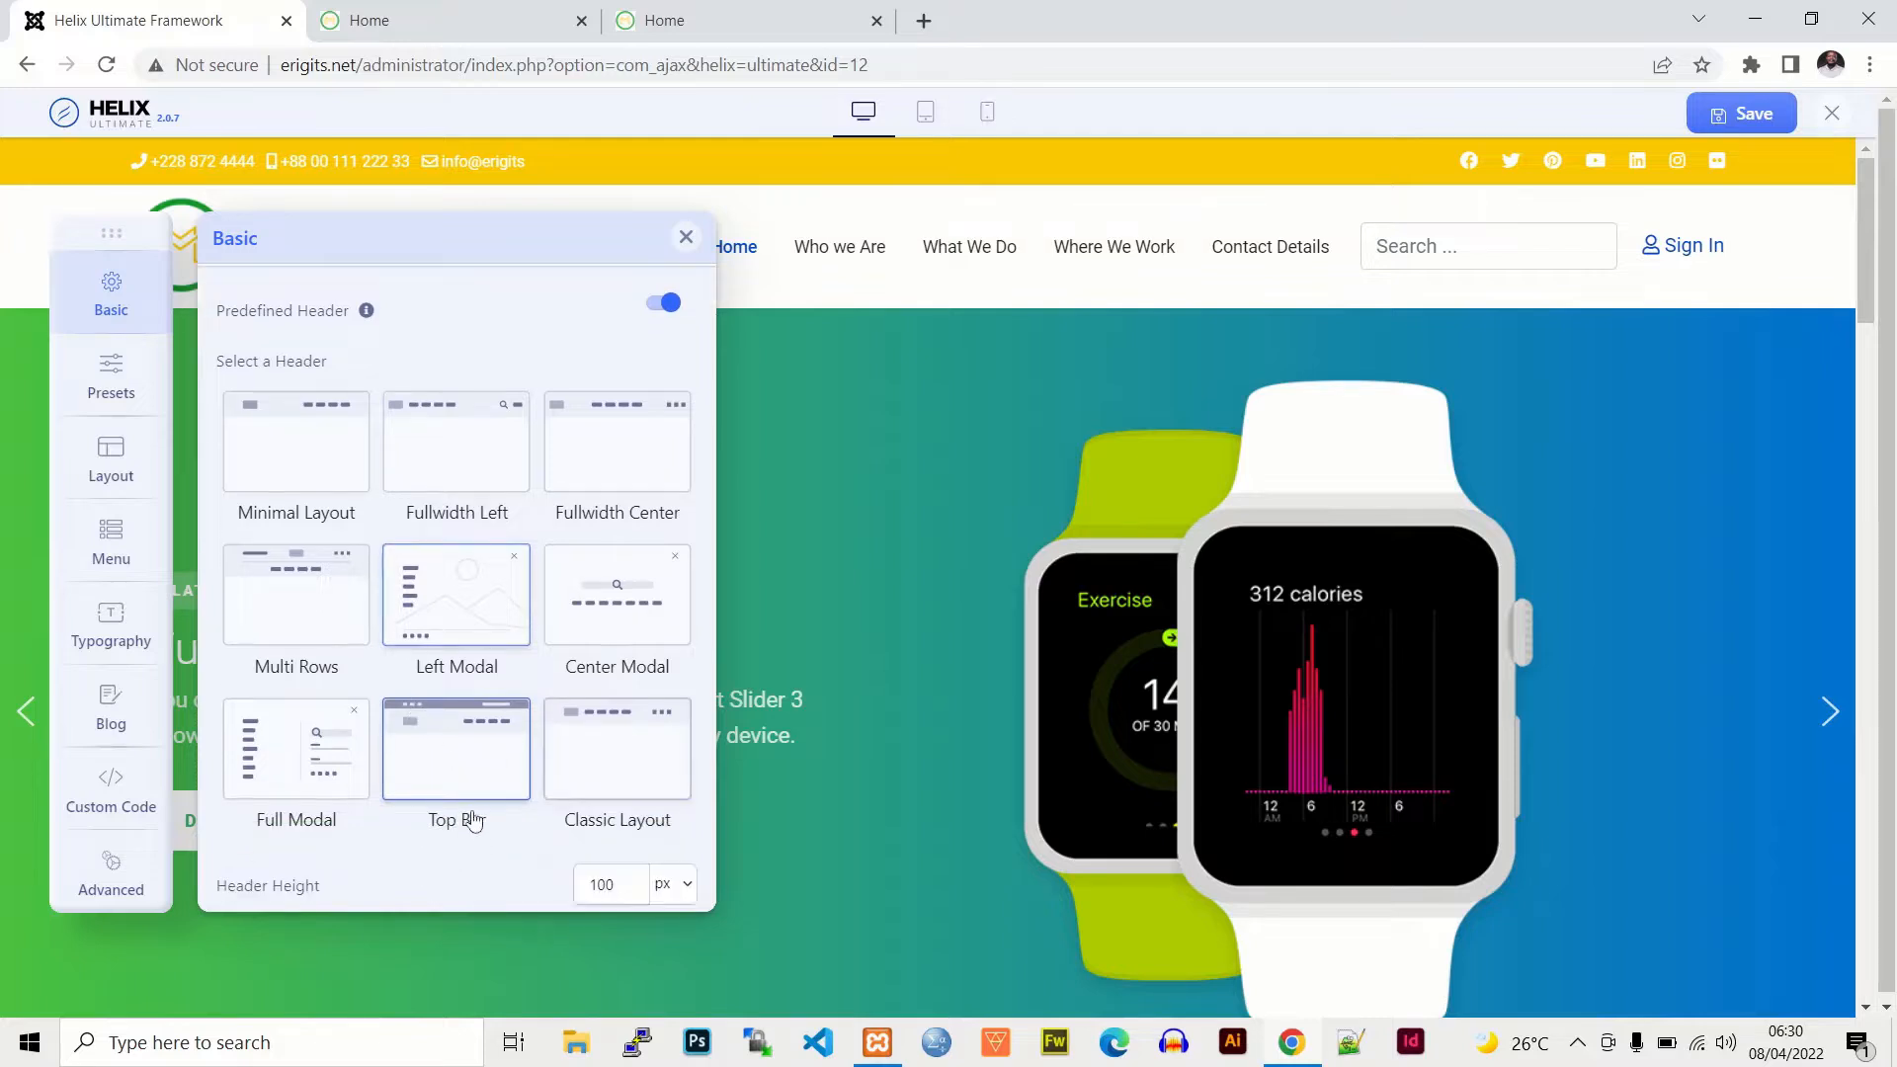
scroll(468, 780, "down", 5)
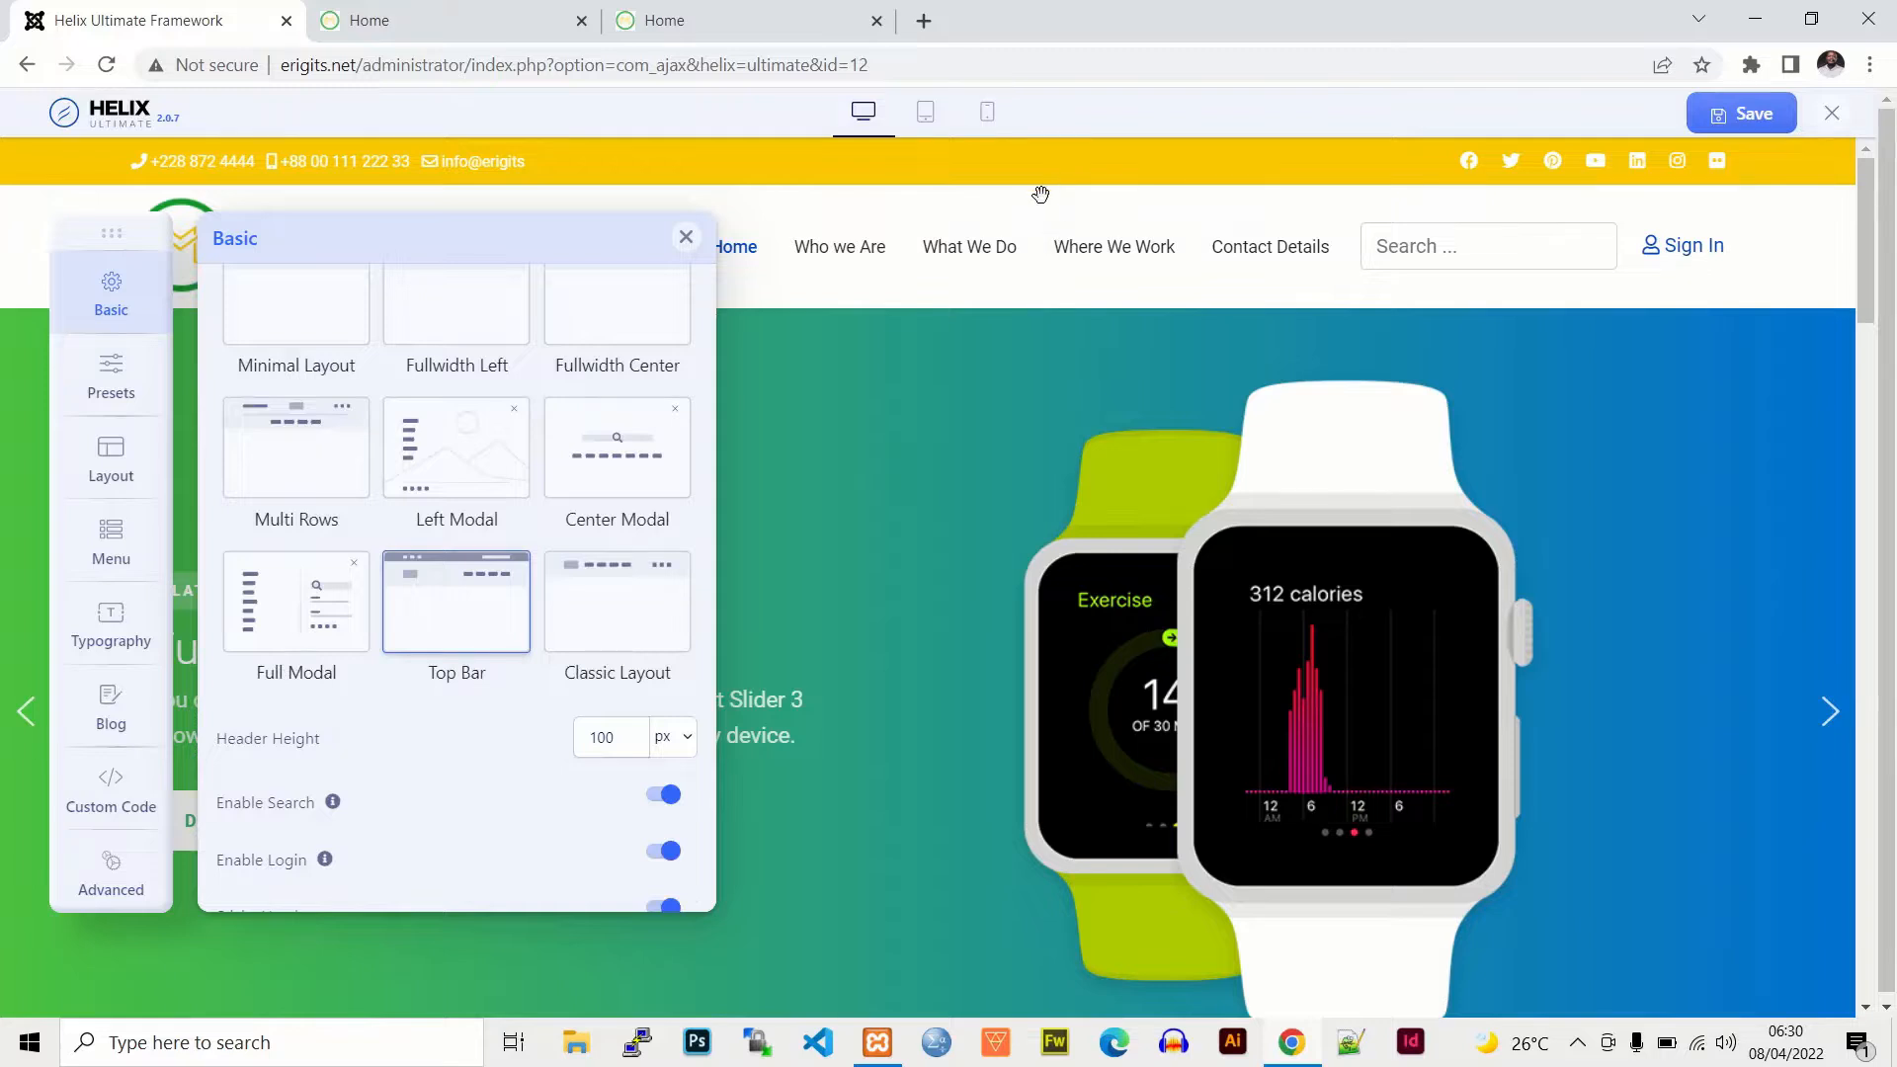
scroll(473, 761, "up", 1)
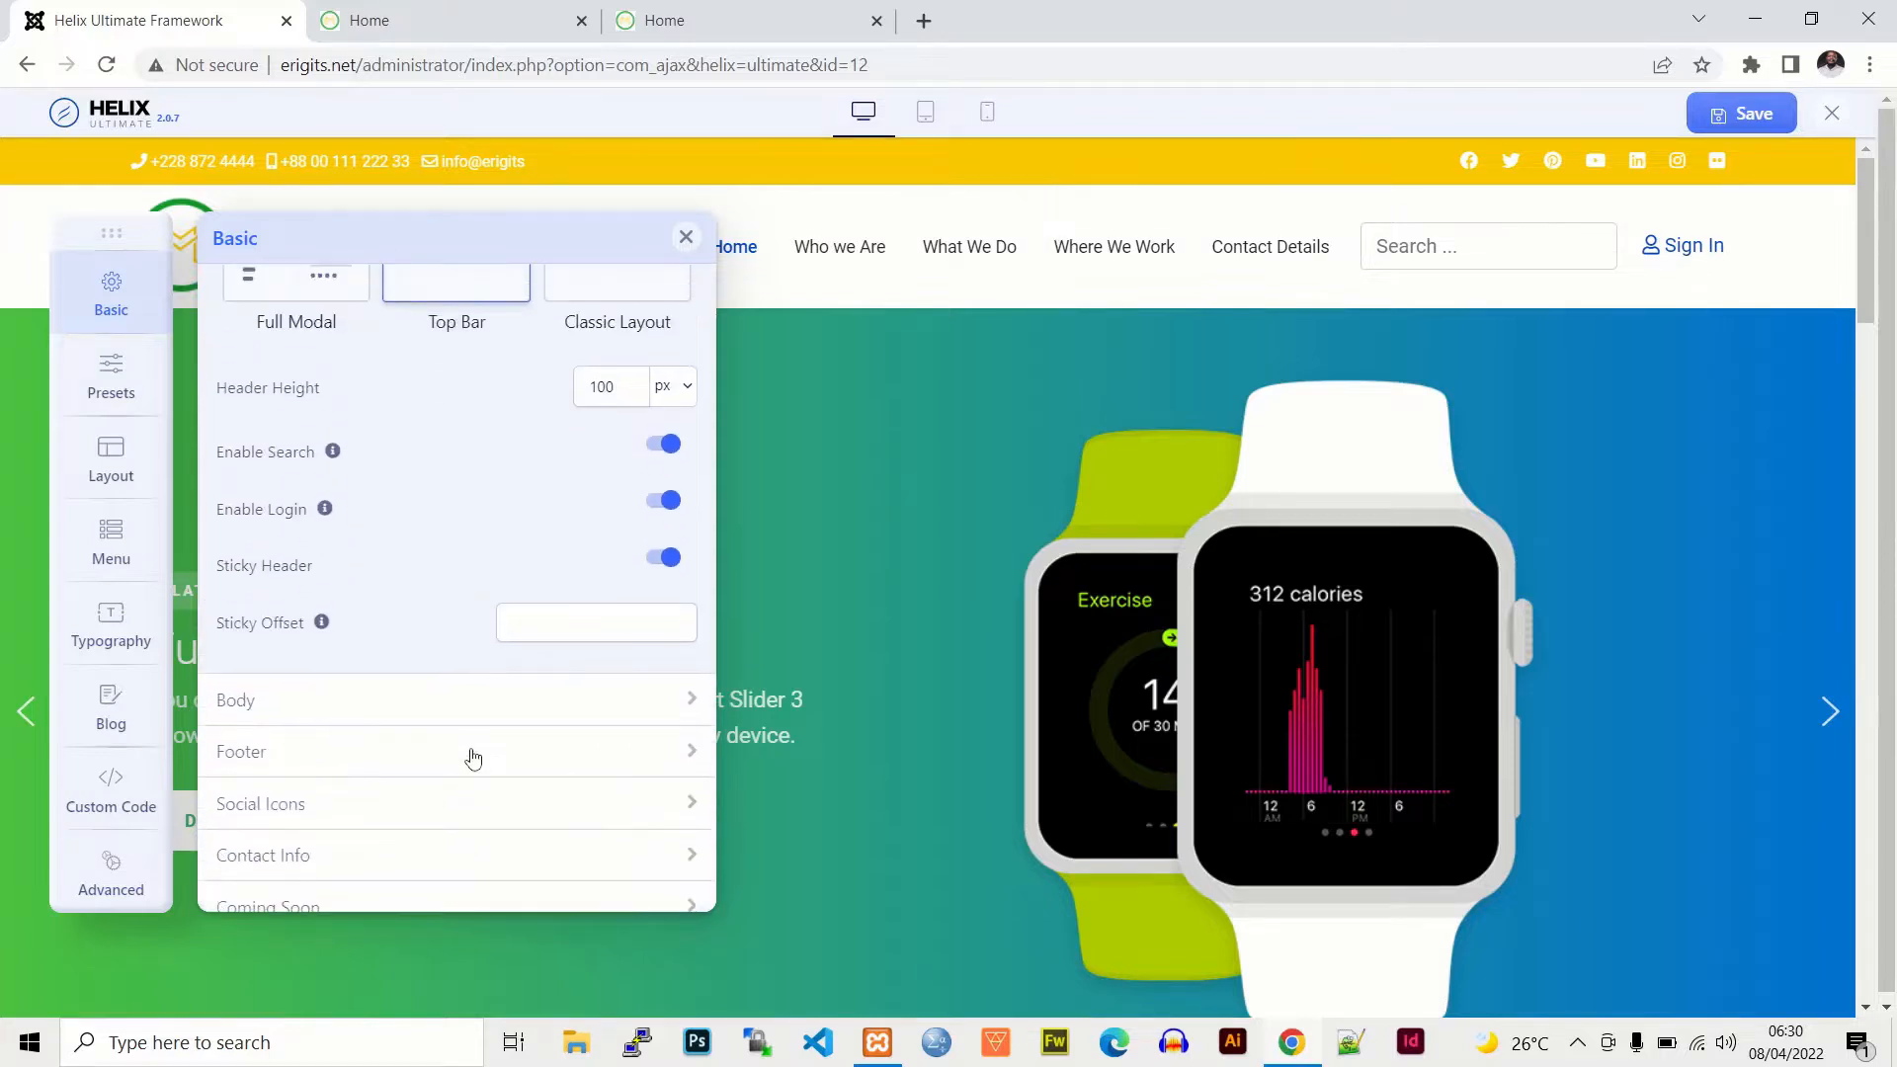
scroll(473, 758, "up", 1)
scroll(474, 599, "up", 3)
scroll(473, 599, "down", 3)
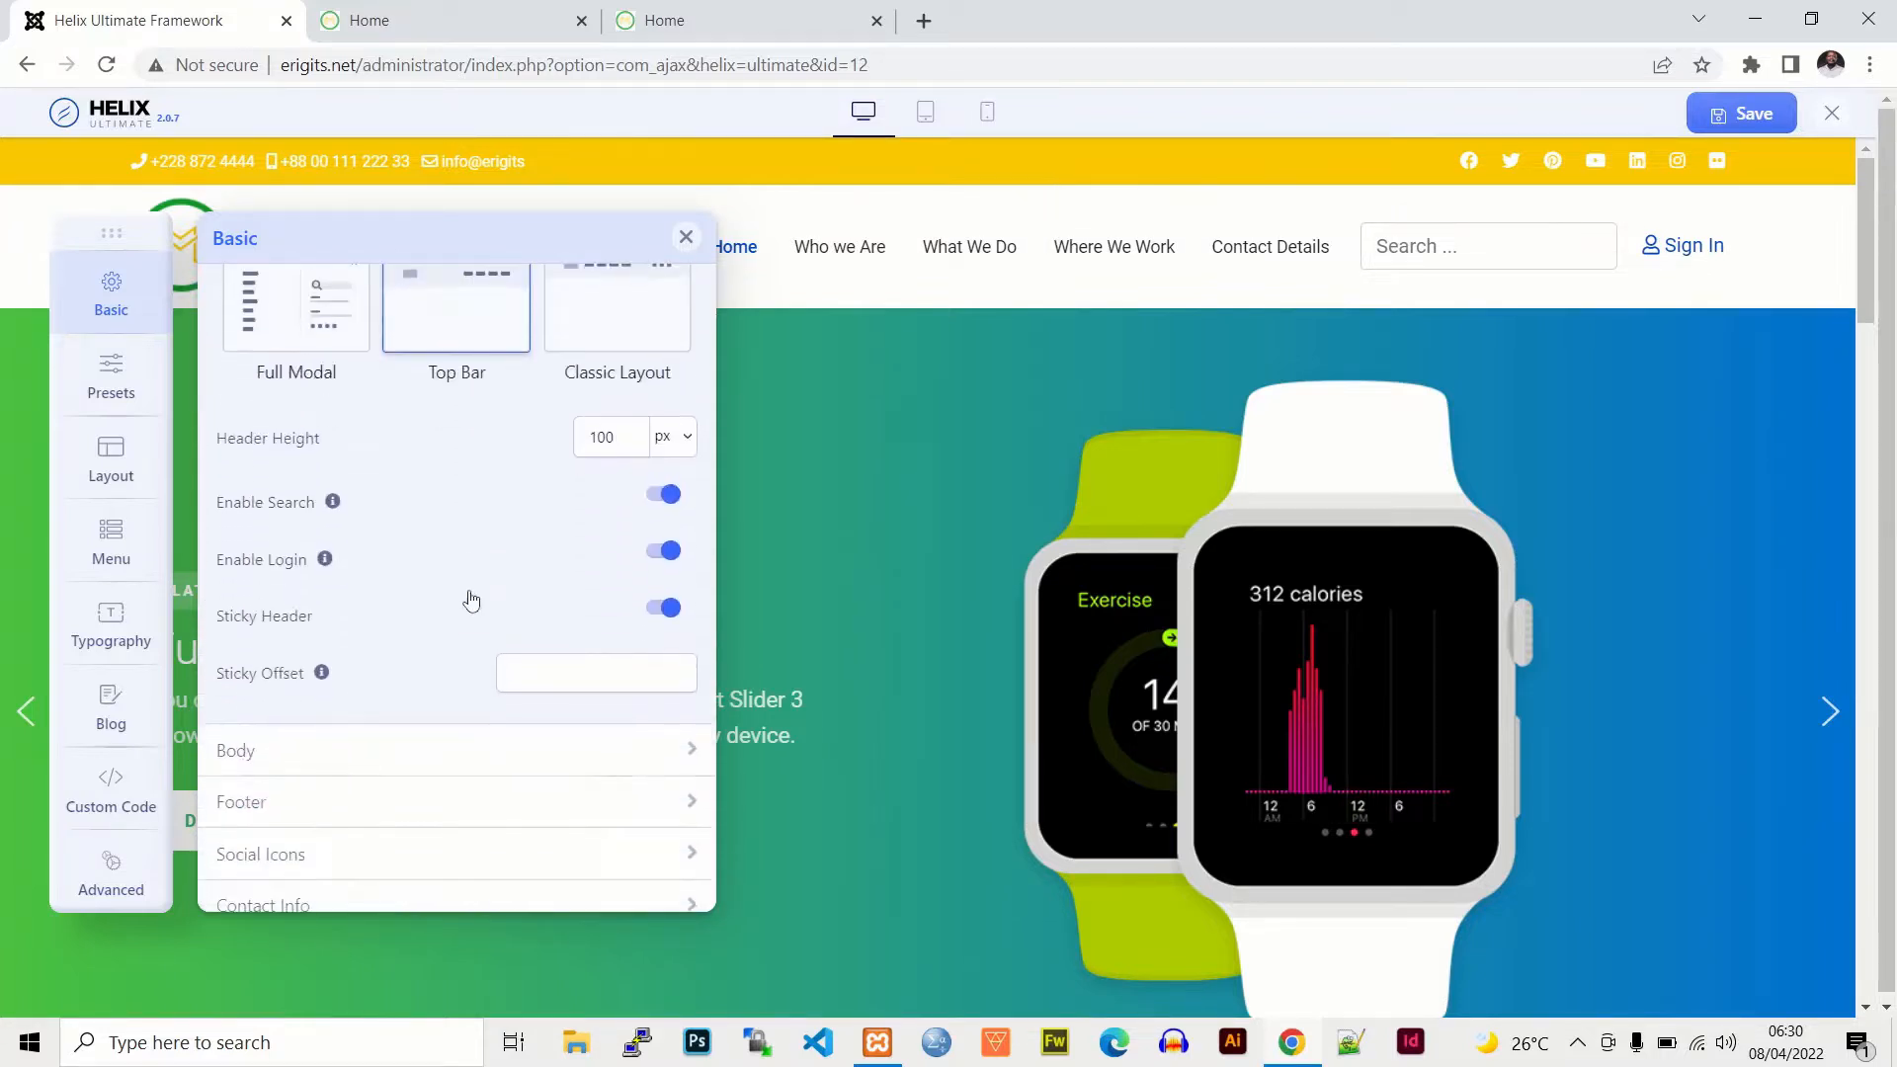
scroll(473, 598, "down", 1)
scroll(346, 672, "down", 1)
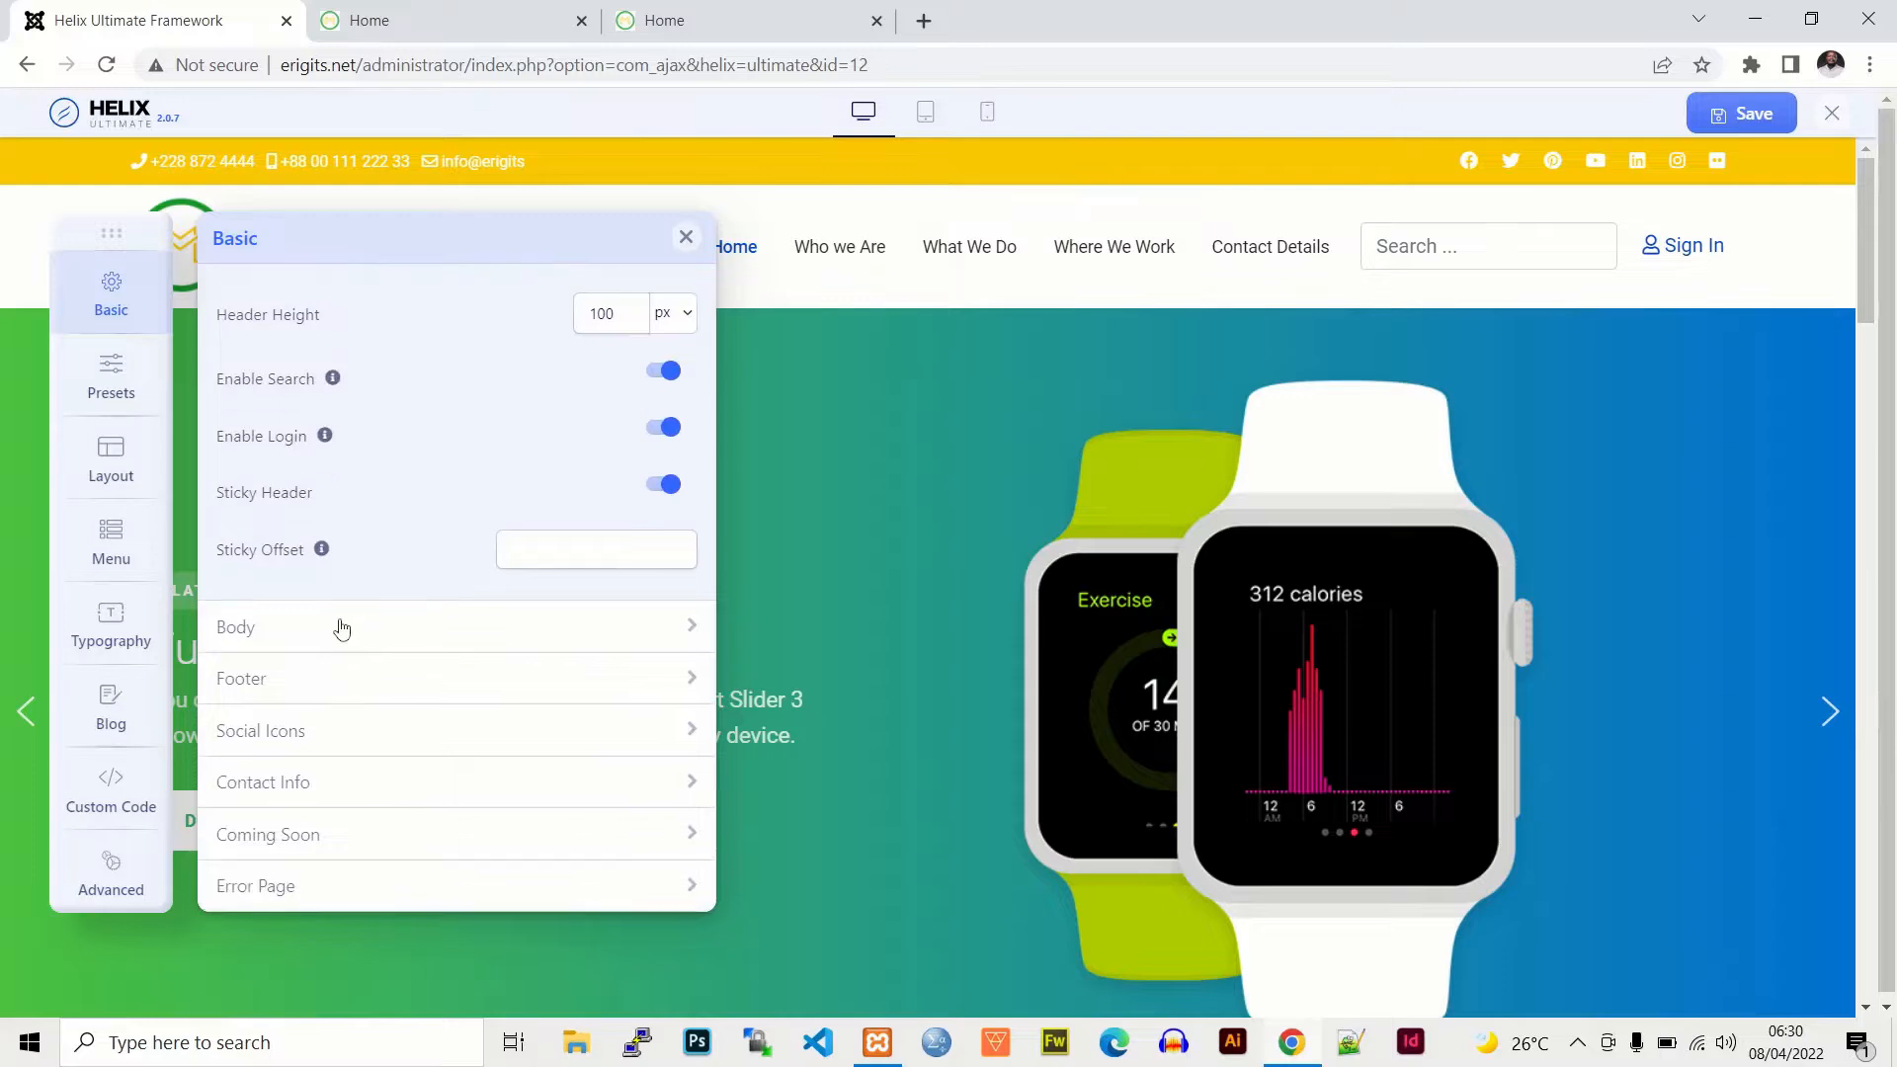
Step: Enable the preloader in the basic body settings, set its loader type to Two Circles, and save the template
left_click(339, 627)
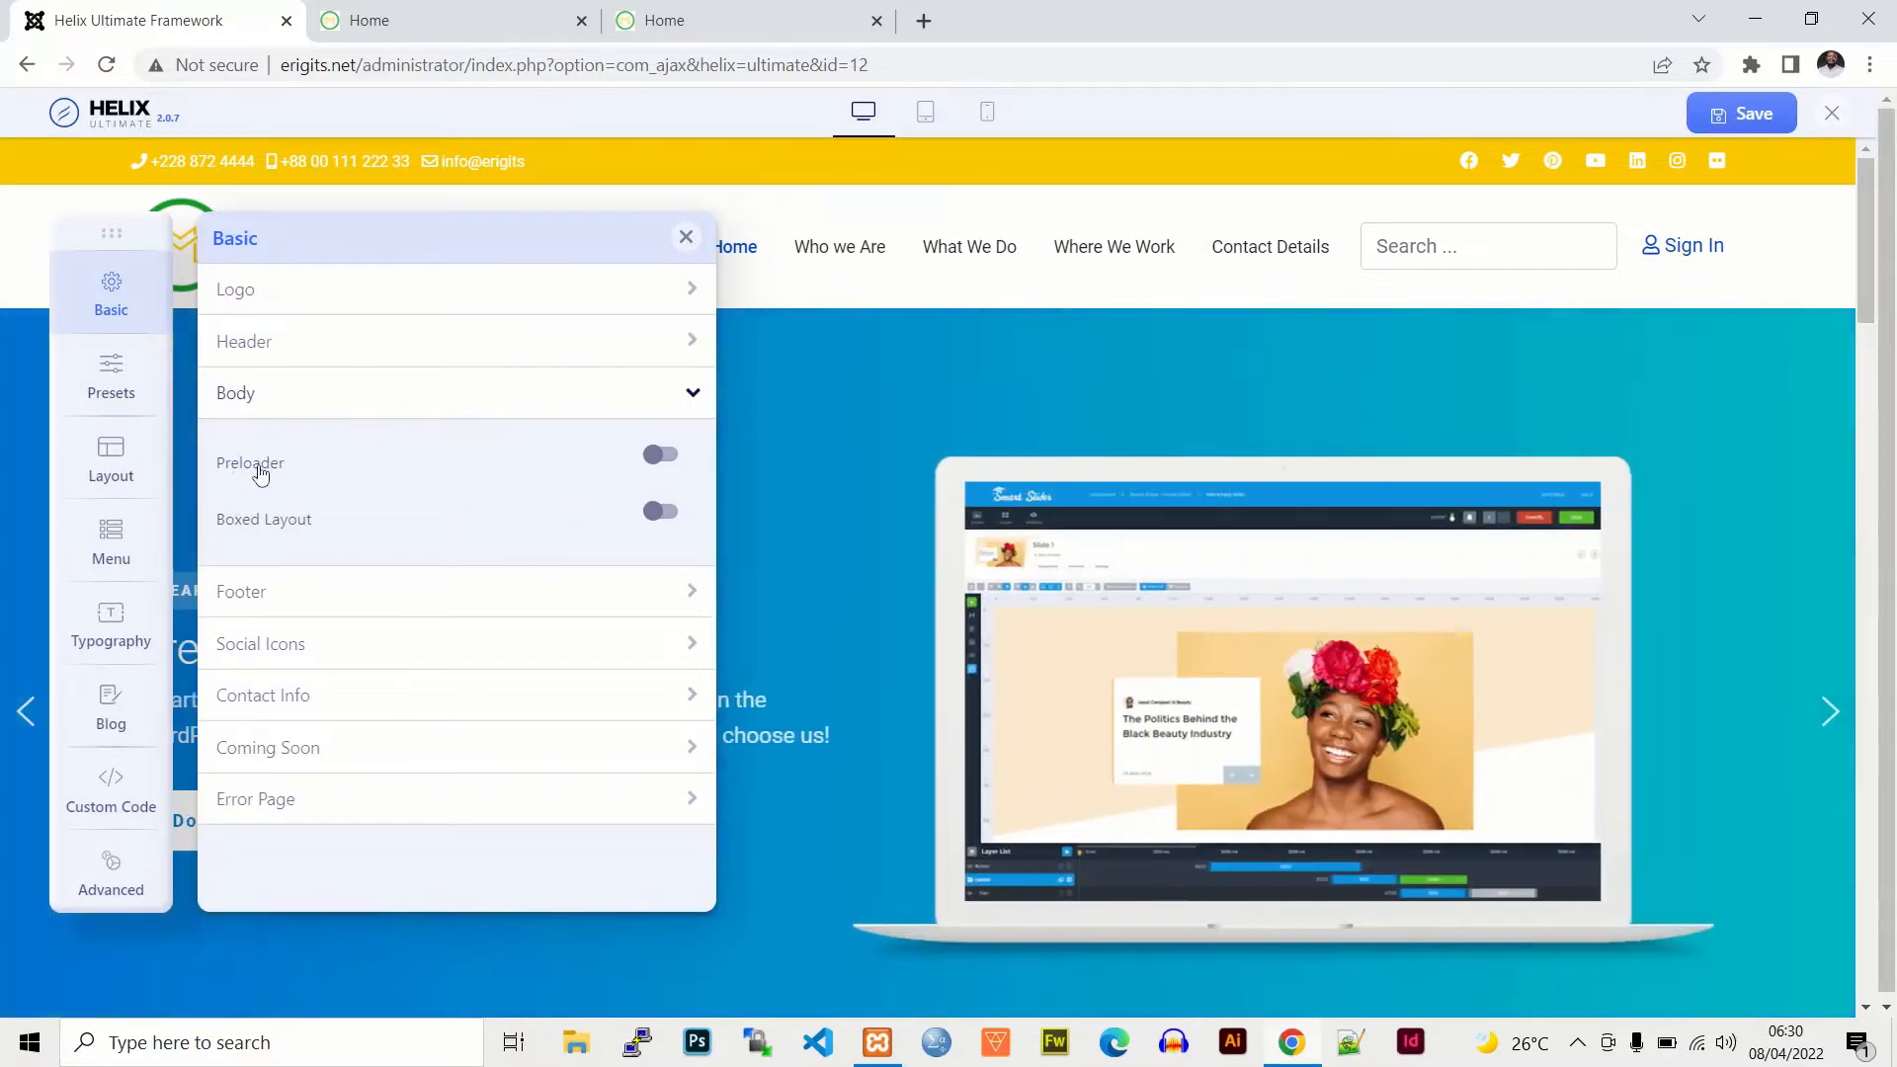
double_click(661, 456)
left_click(661, 456)
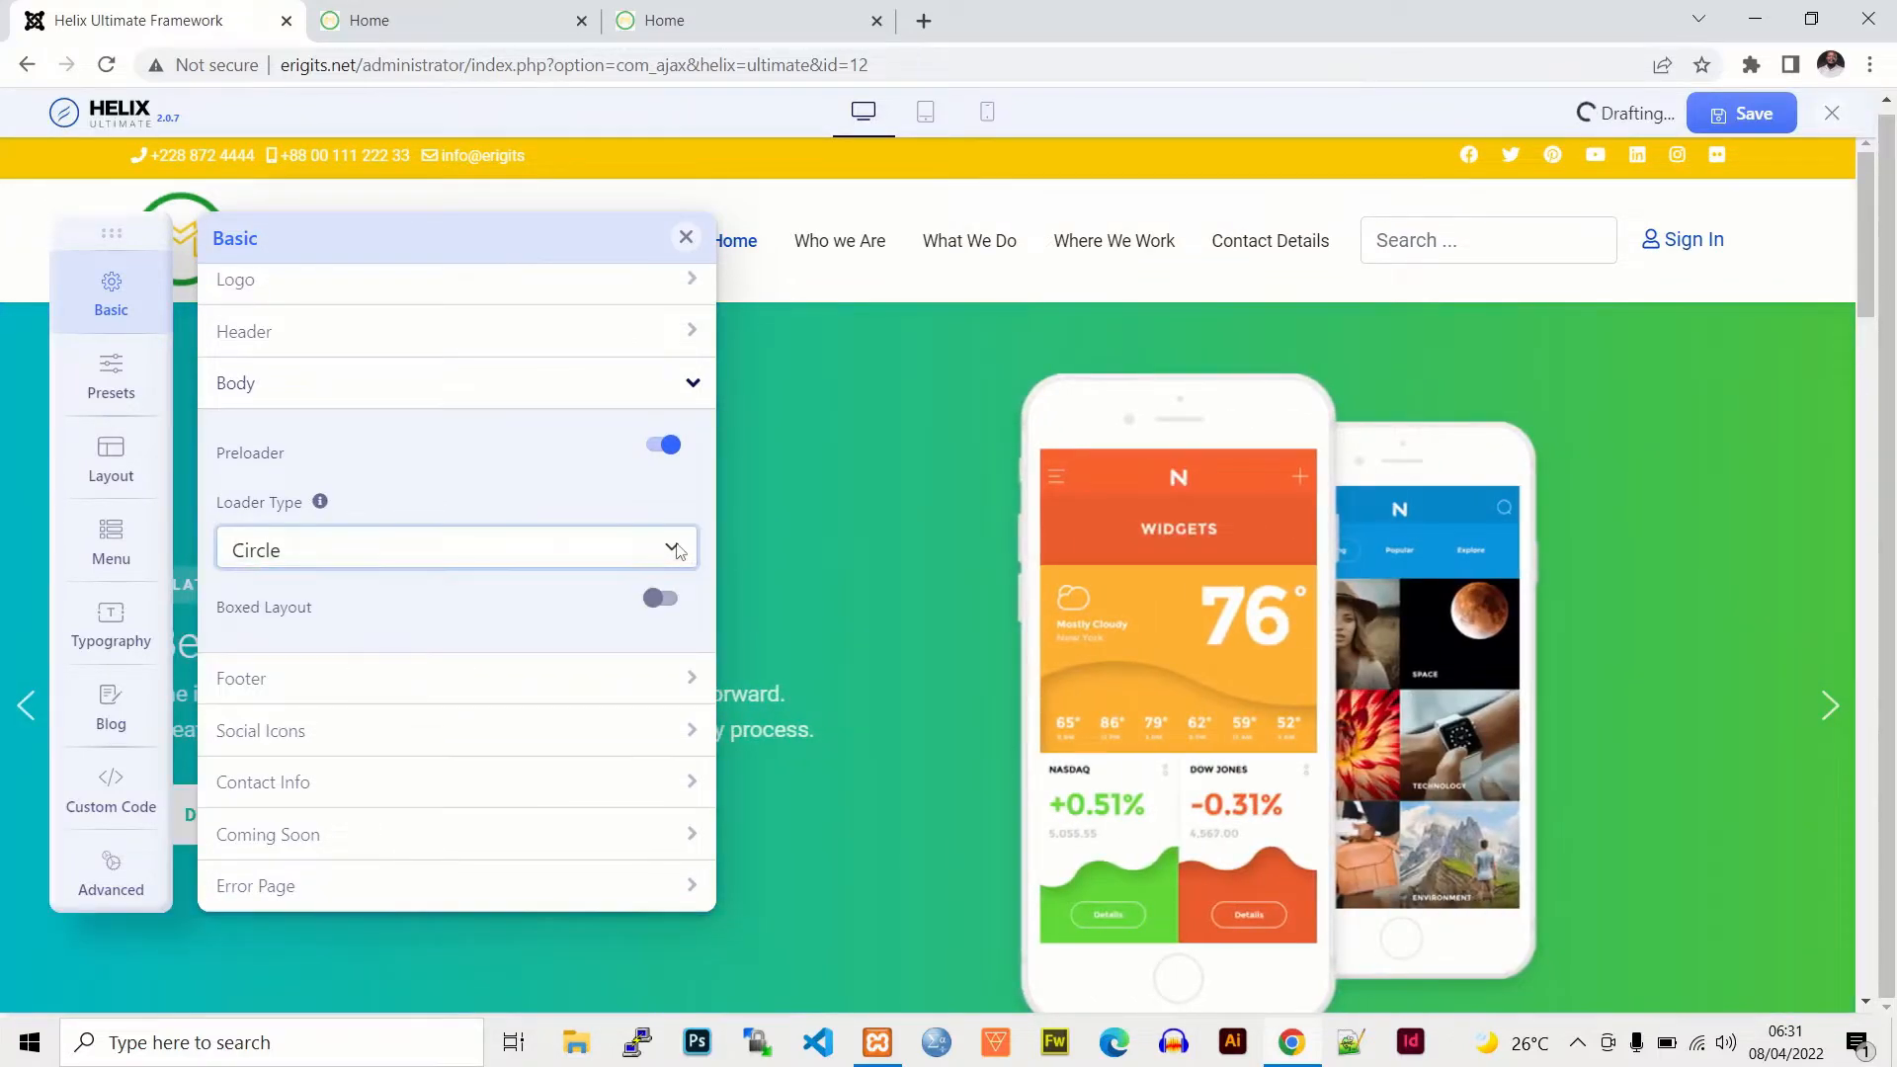
left_click(678, 551)
left_click(678, 551)
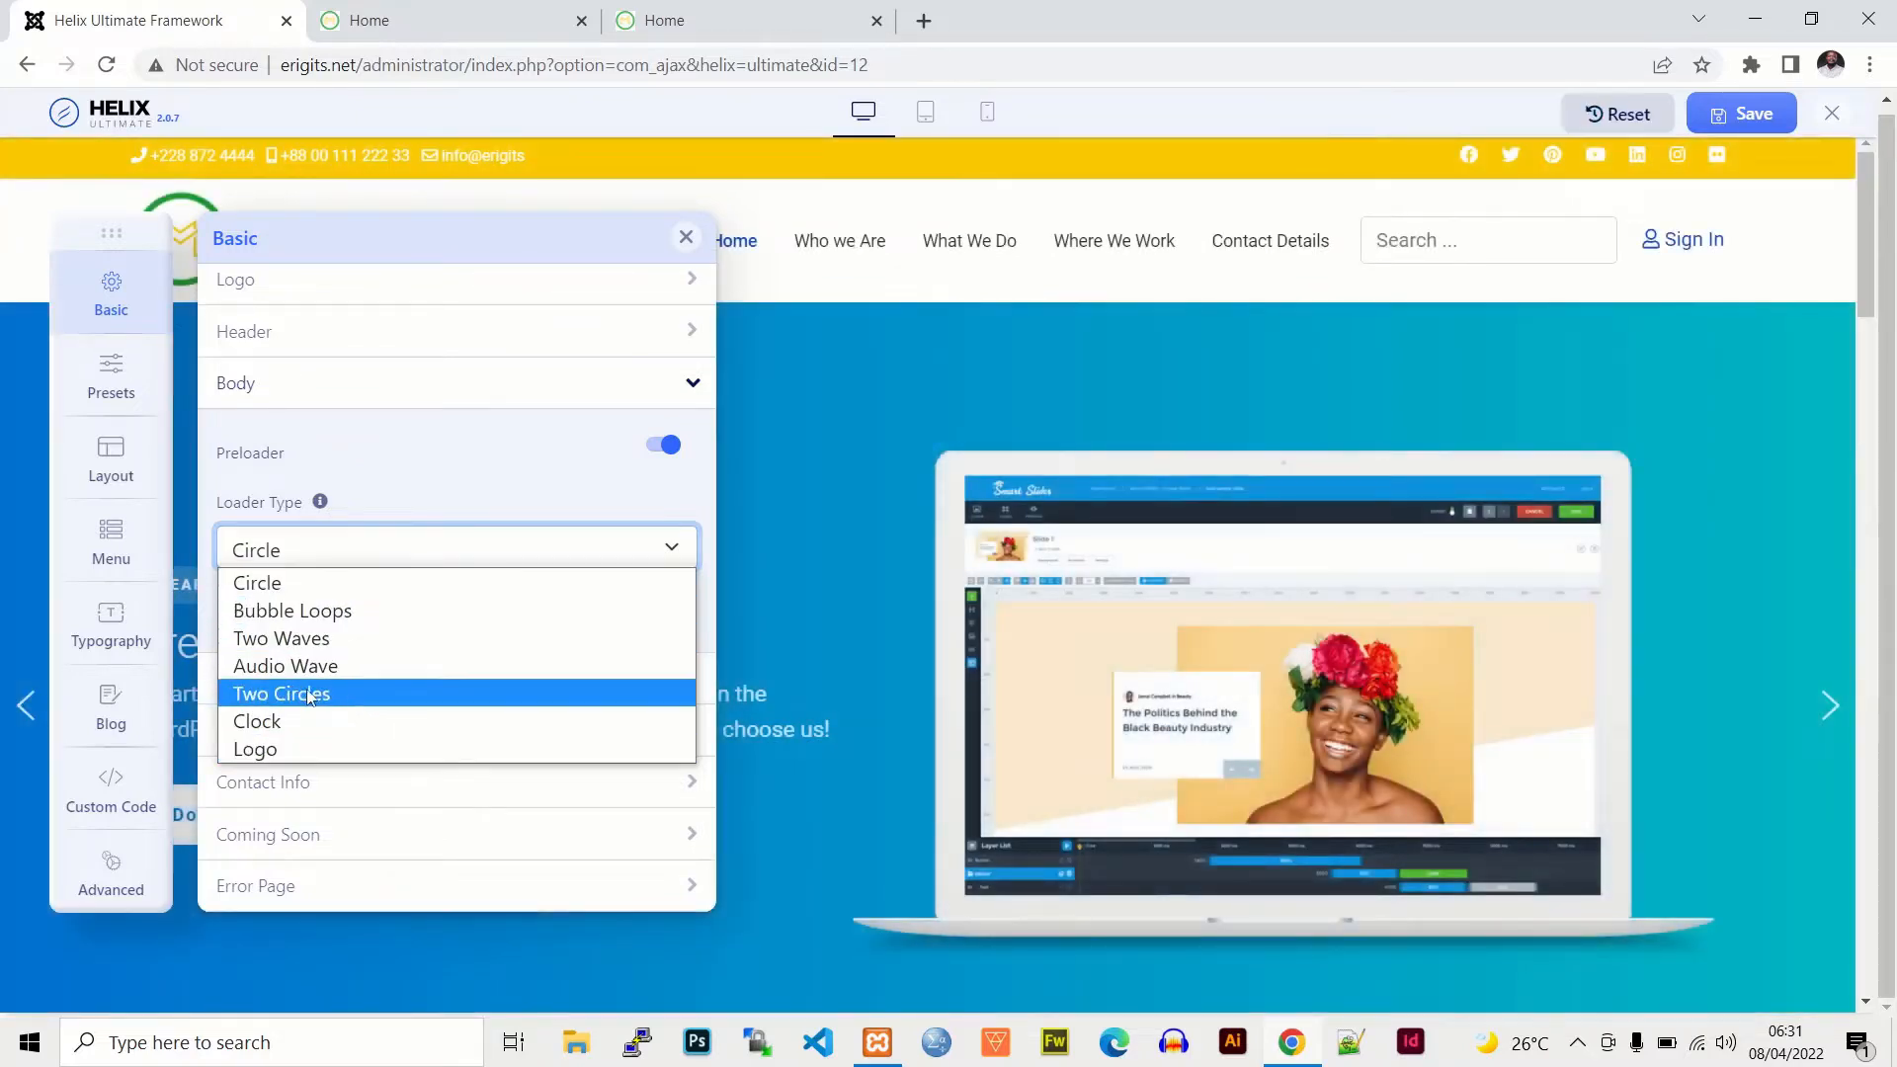
left_click(310, 698)
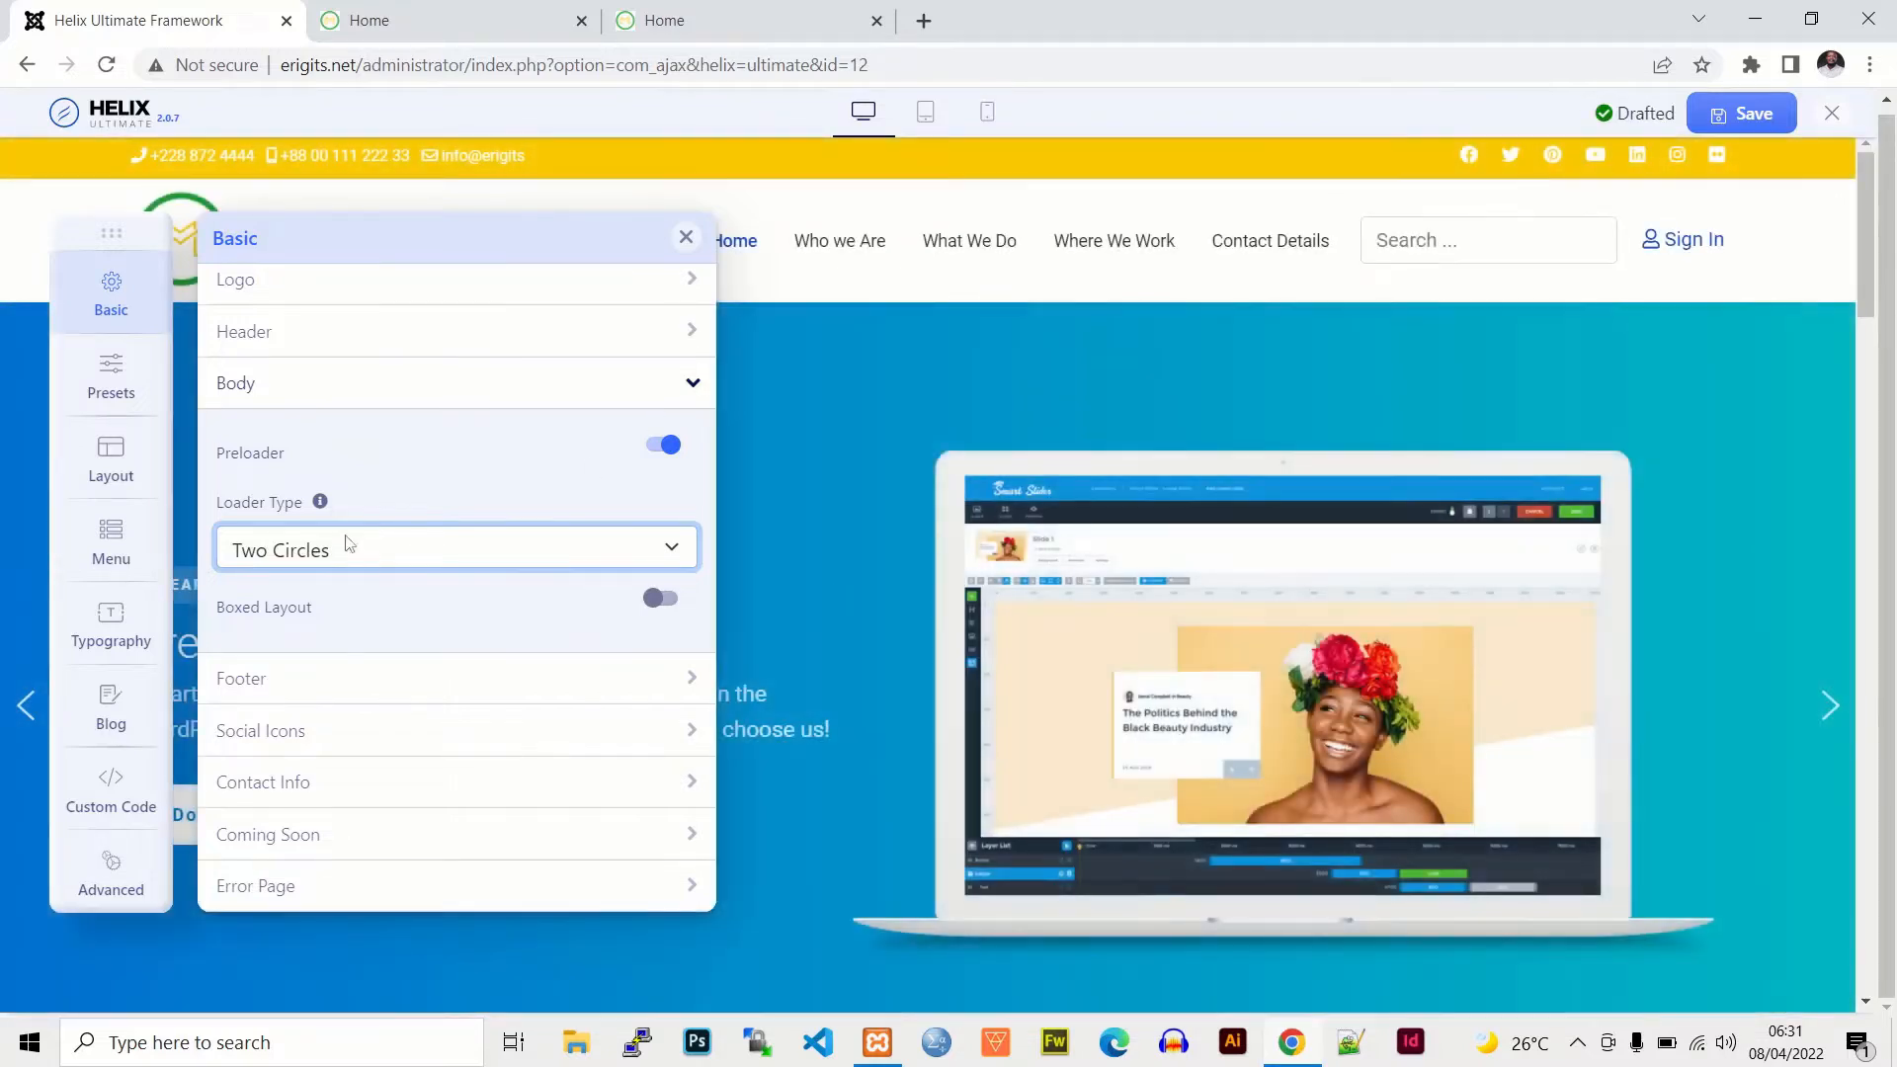
left_click(1740, 113)
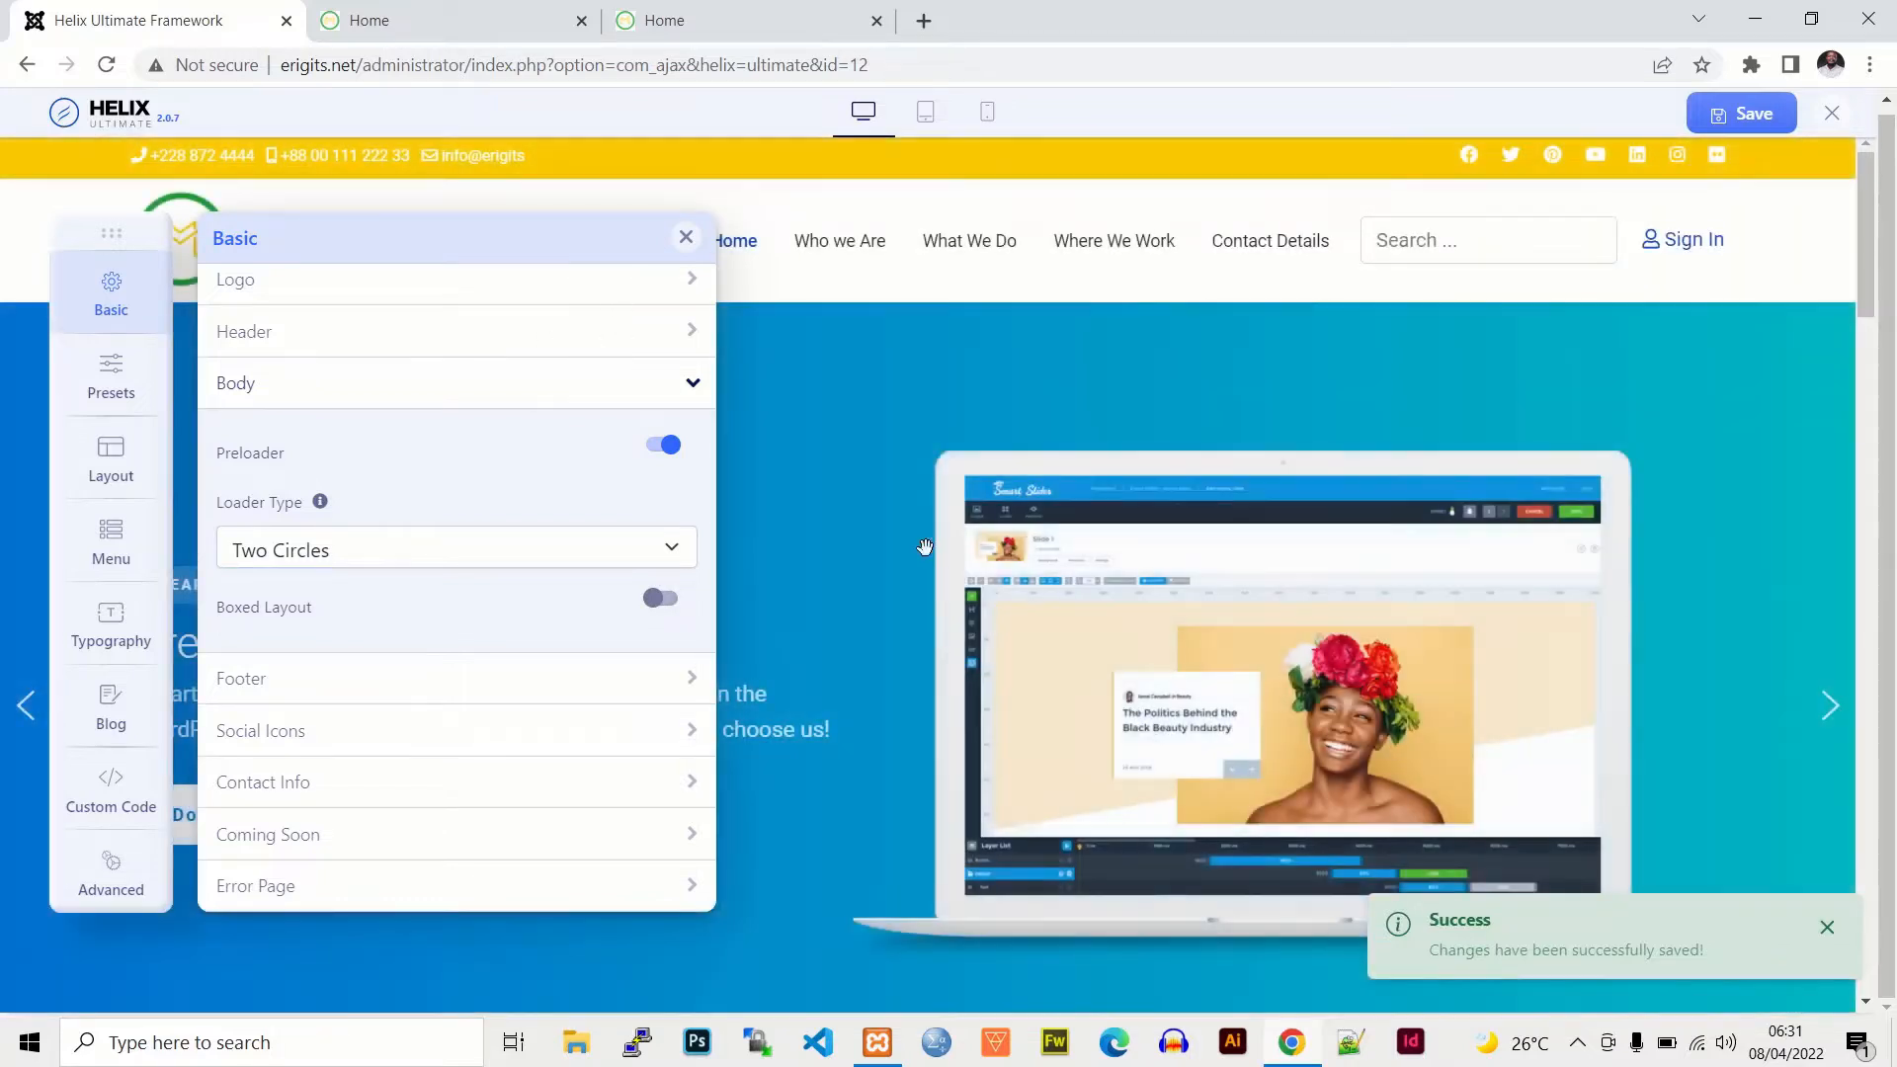
Step: Replace "Your Company" with "EriGits" in the footer copyright text, save the template, and check the footer in the preview
left_click(696, 385)
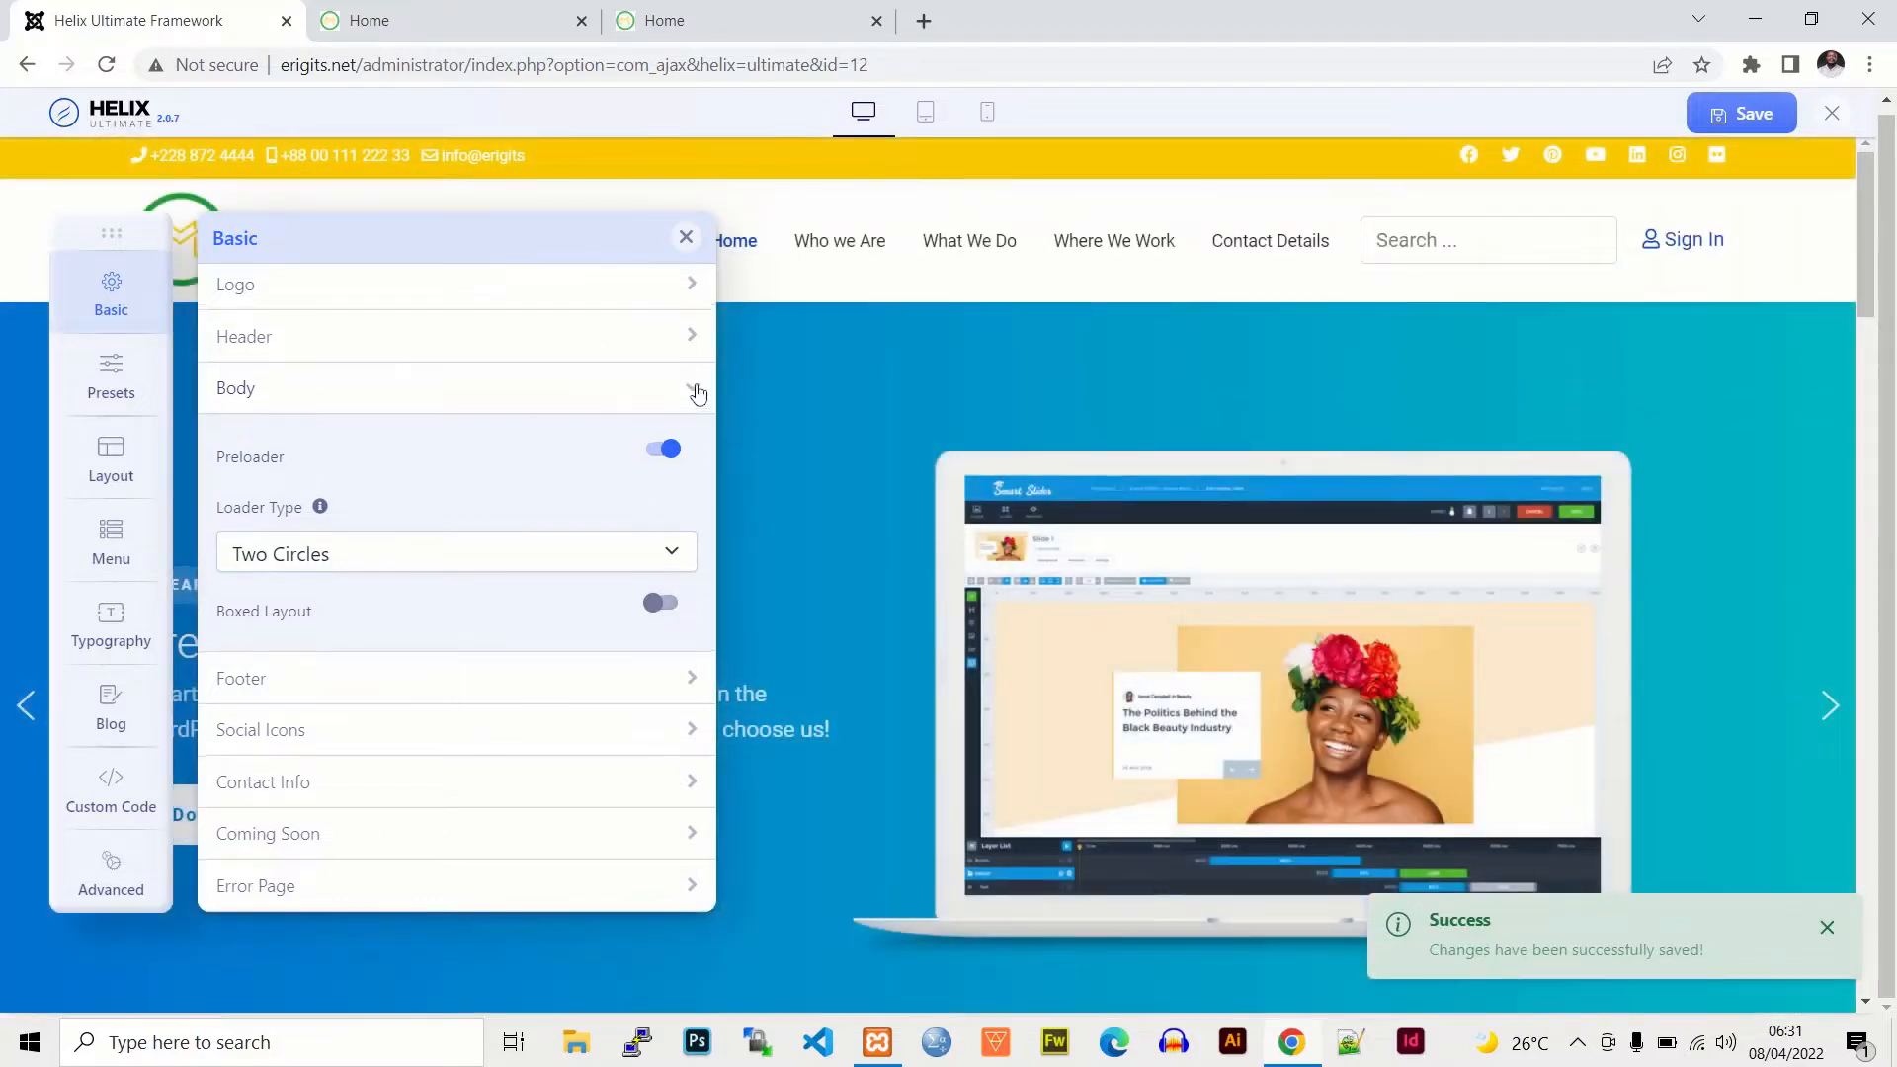
left_click(693, 445)
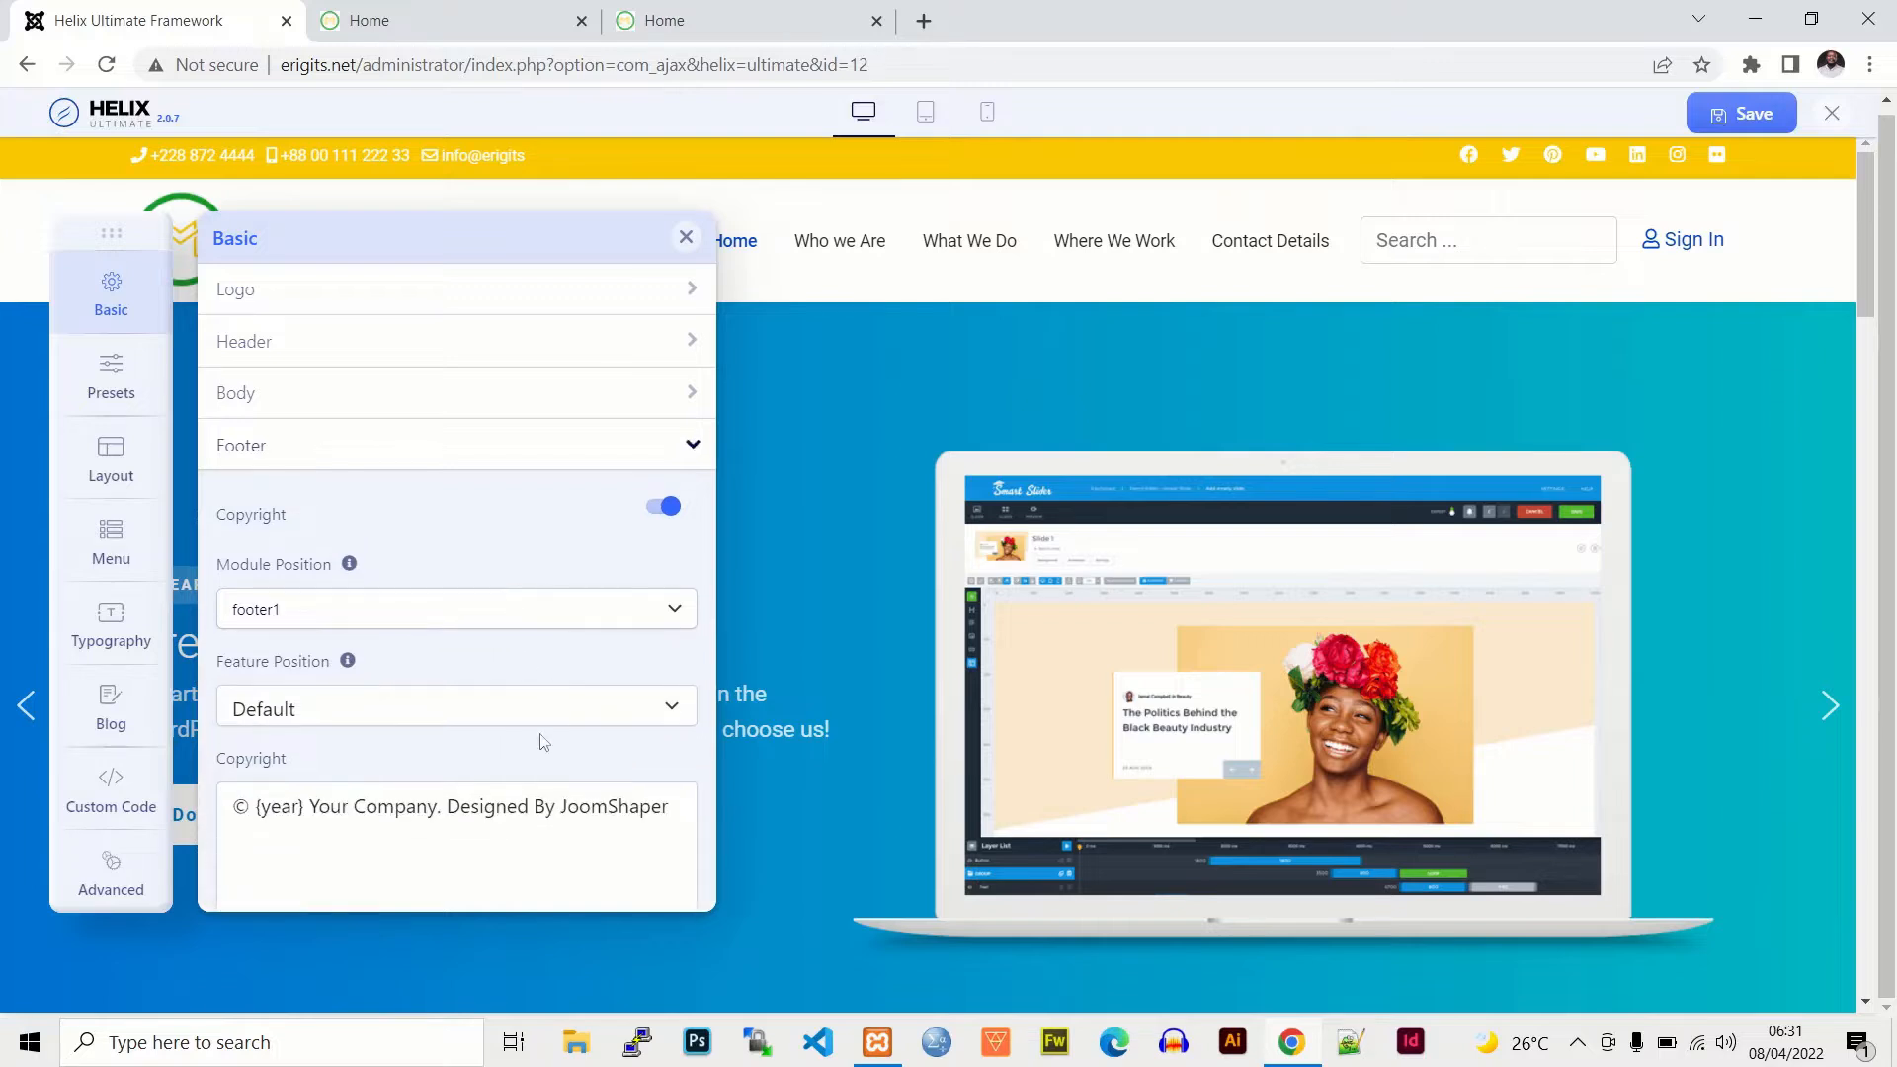
scroll(531, 700, "down", 1)
scroll(531, 701, "down", 2)
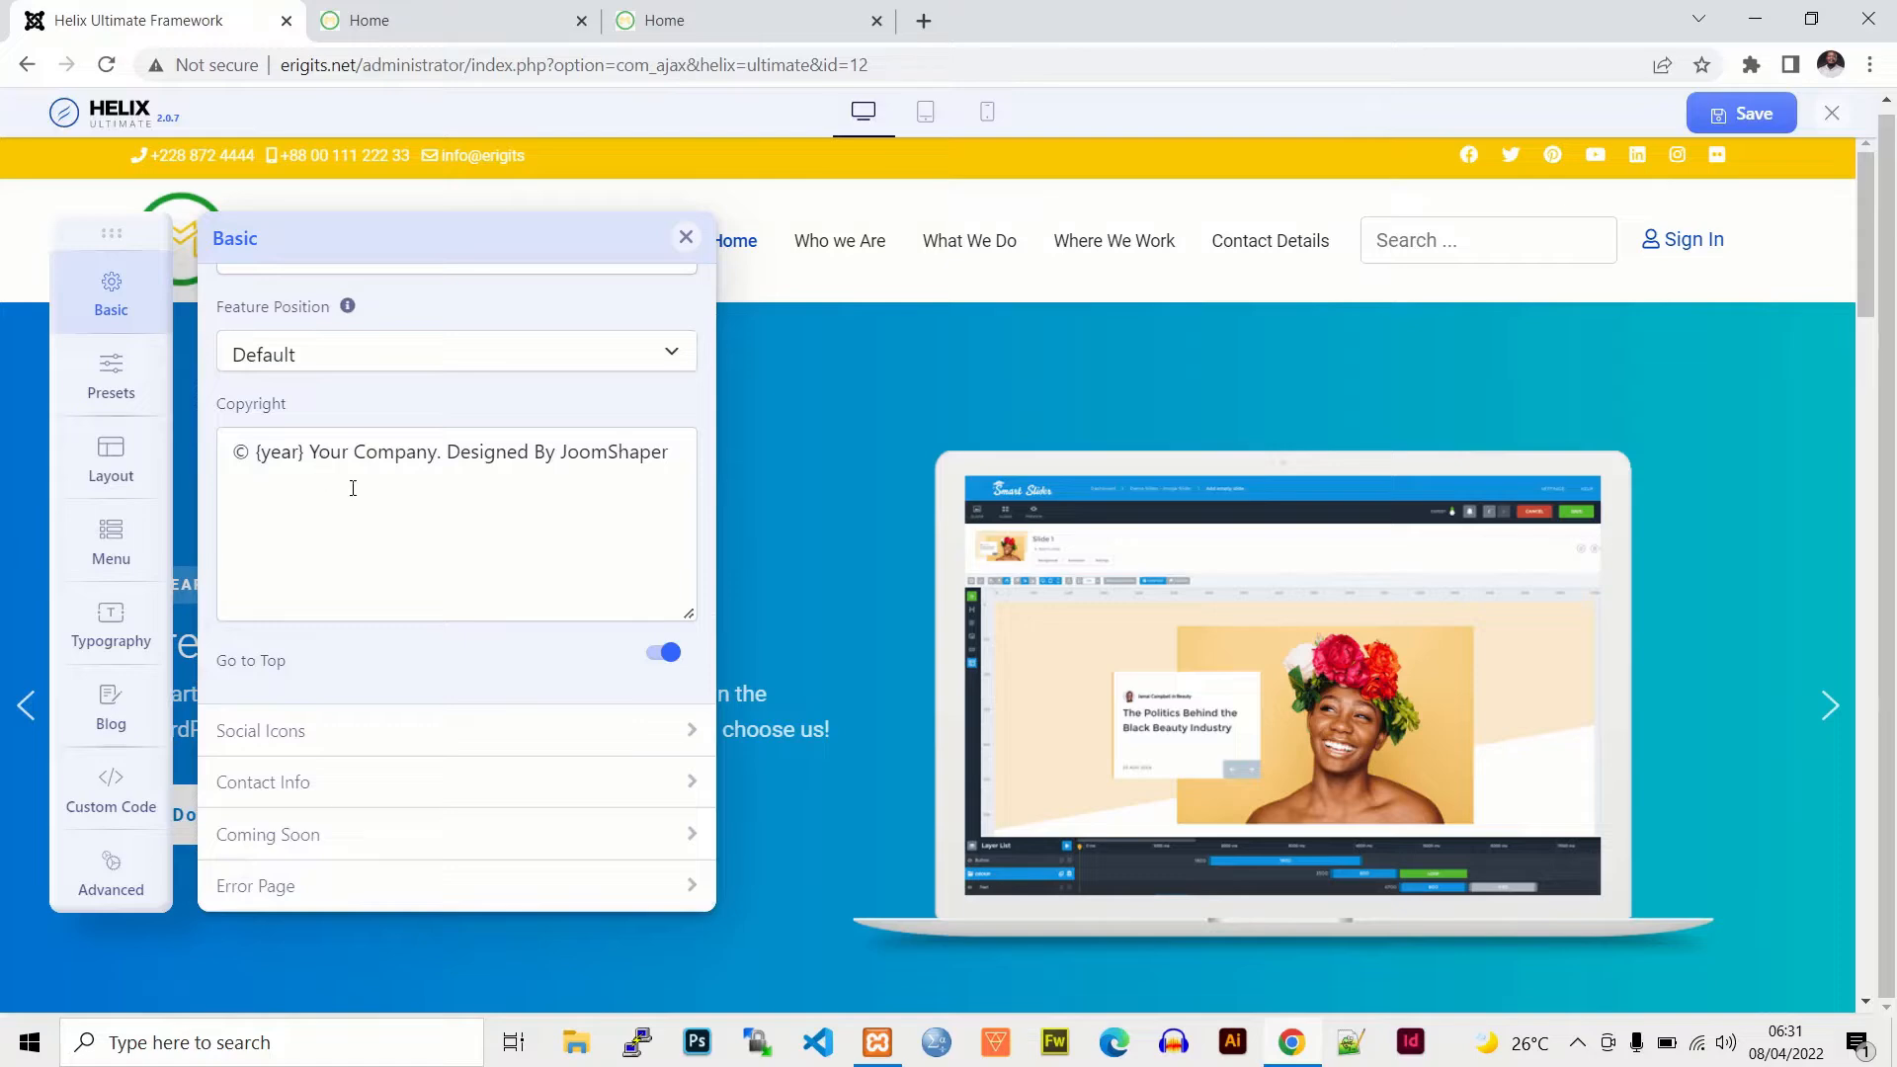
left_click(441, 457)
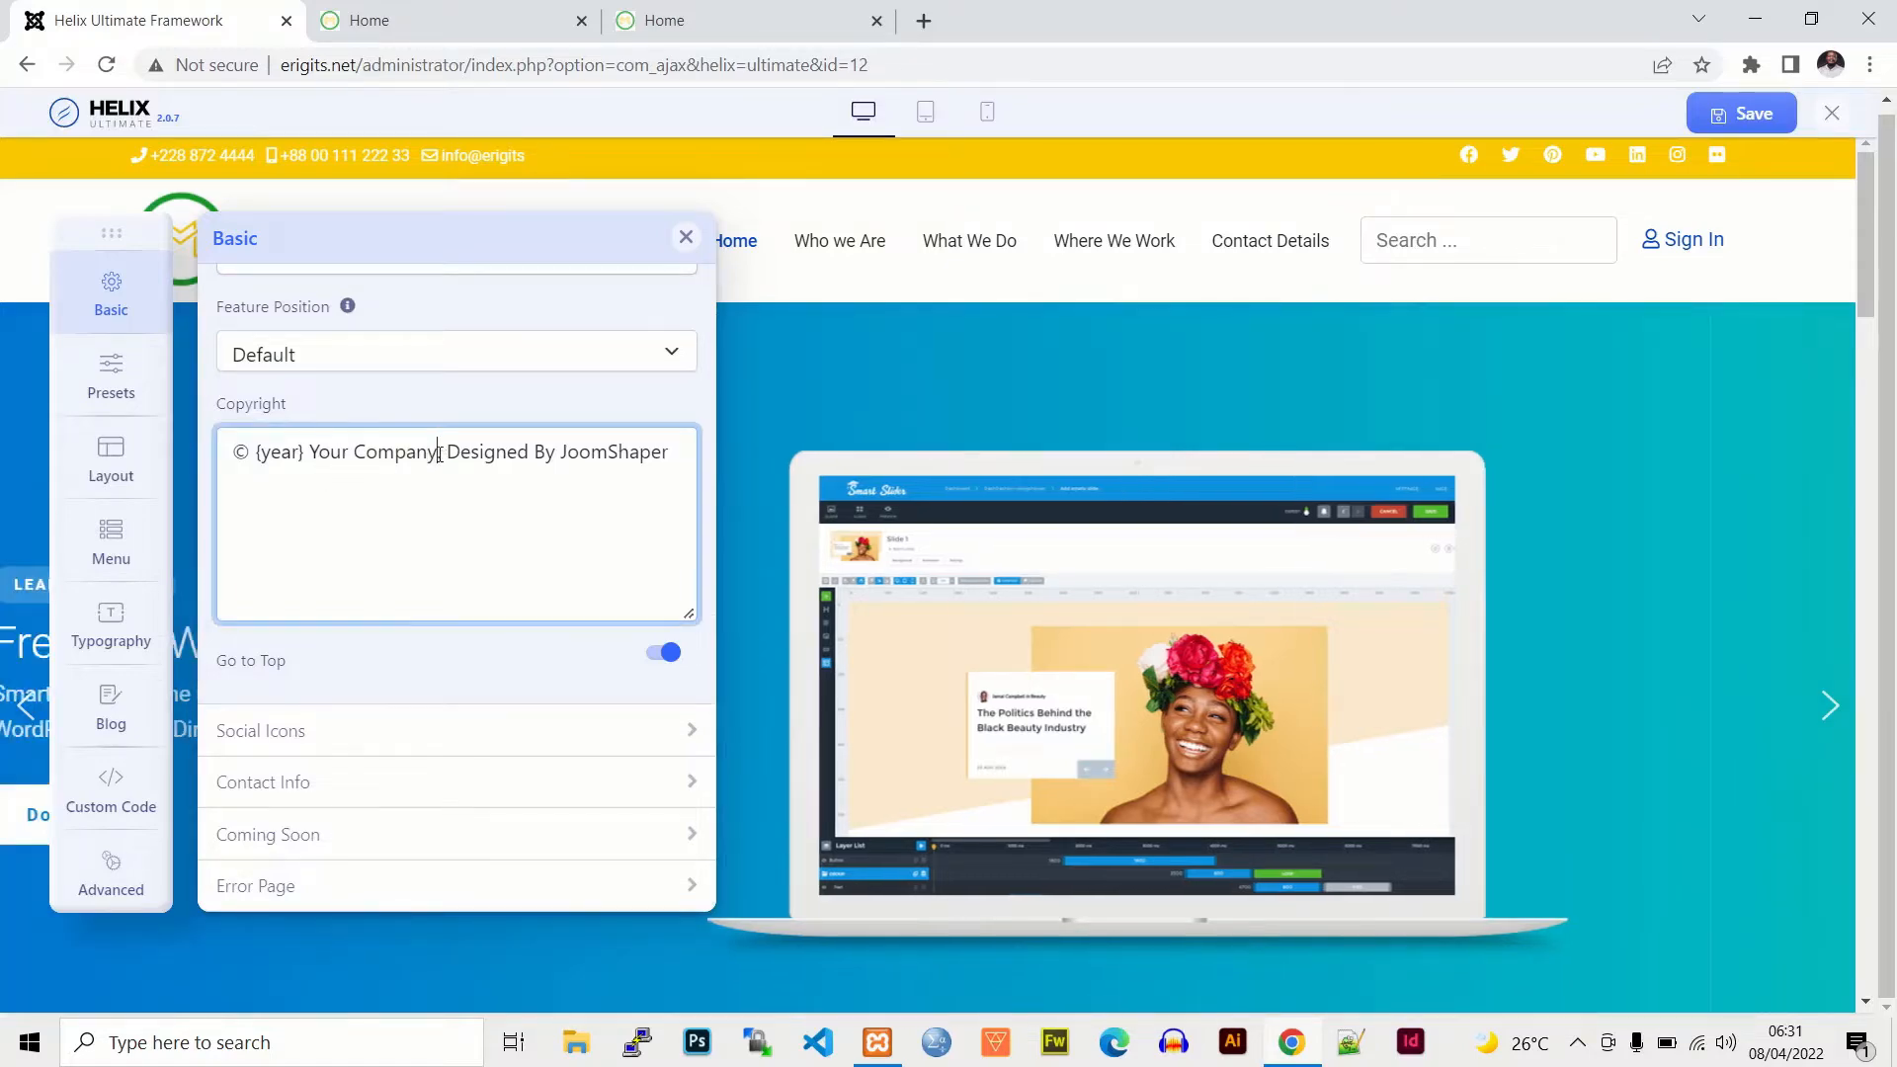
key("BackSpace")
key("BackSpace")
key("BackSpace")
key("BackSpace")
key("BackSpace")
key("BackSpace")
key("BackSpace")
key("BackSpace")
key("BackSpace")
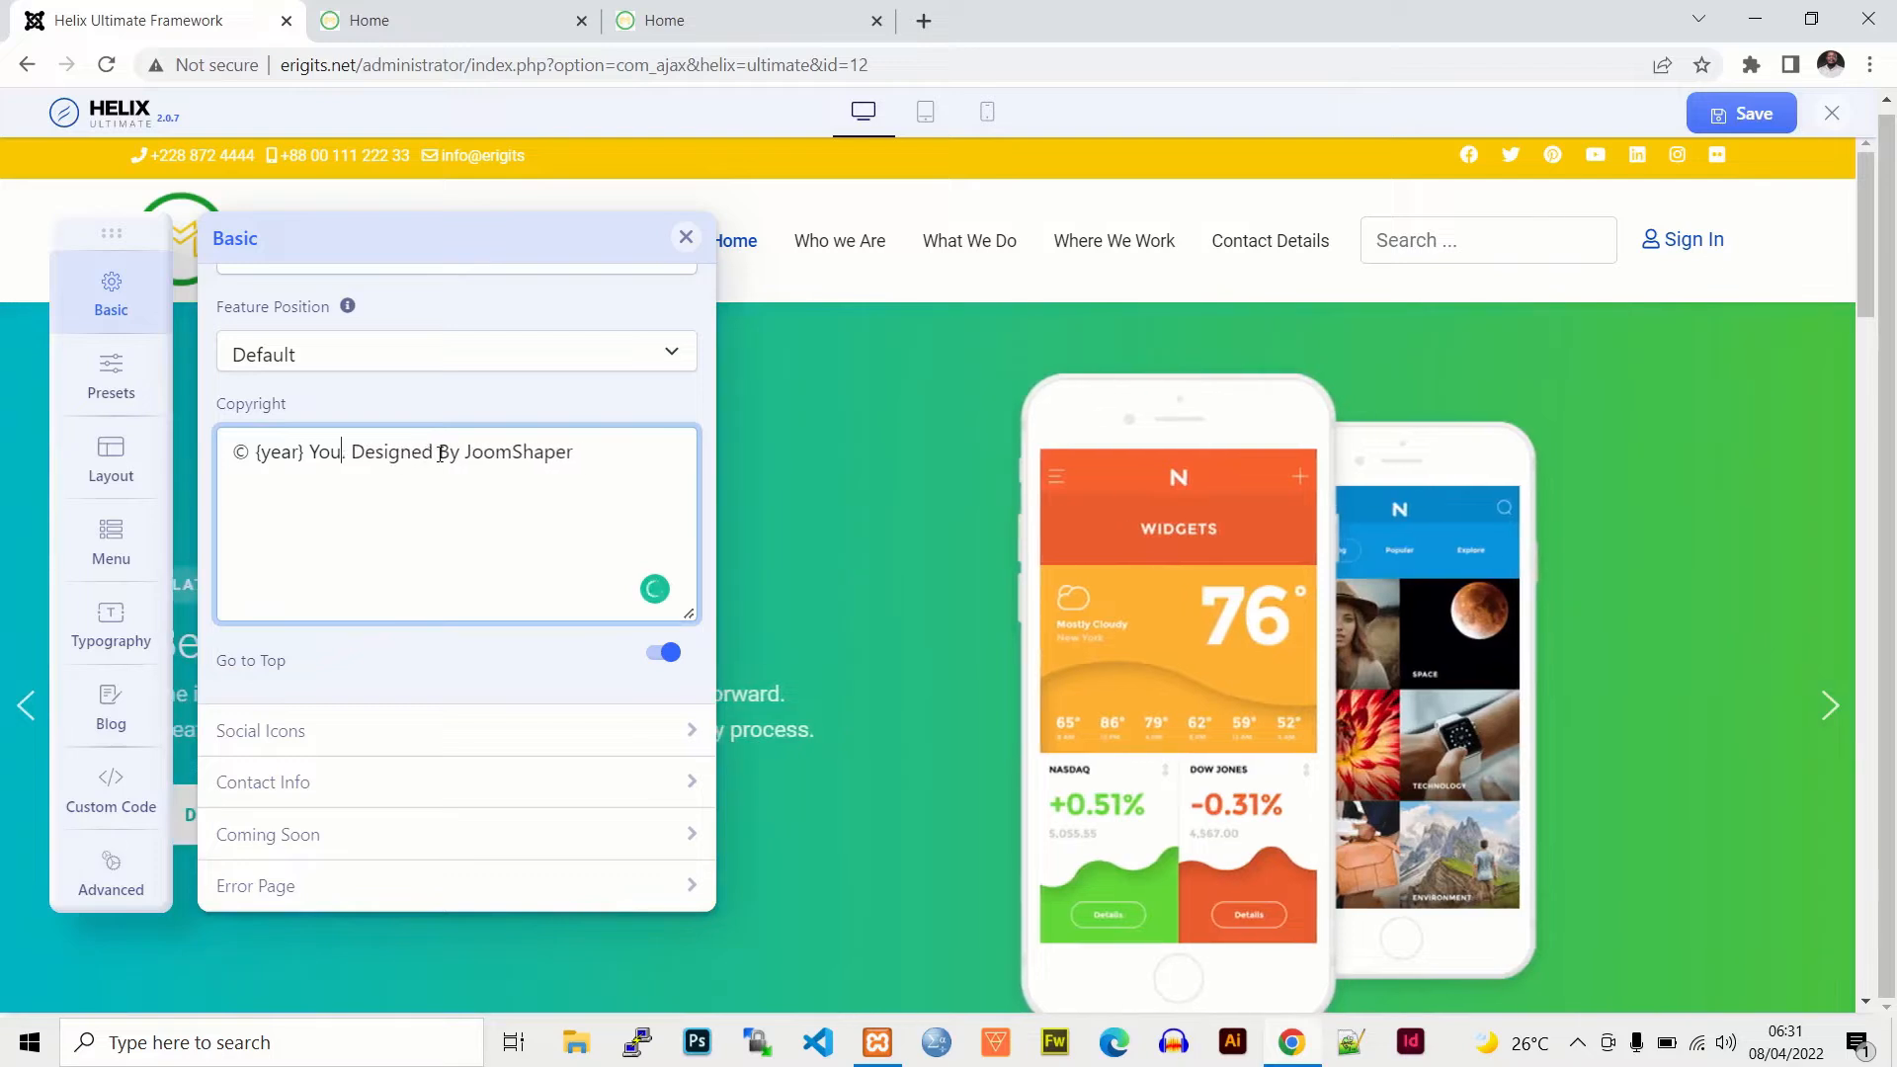
key("BackSpace")
key("BackSpace")
key("BackSpace")
type("EriGits")
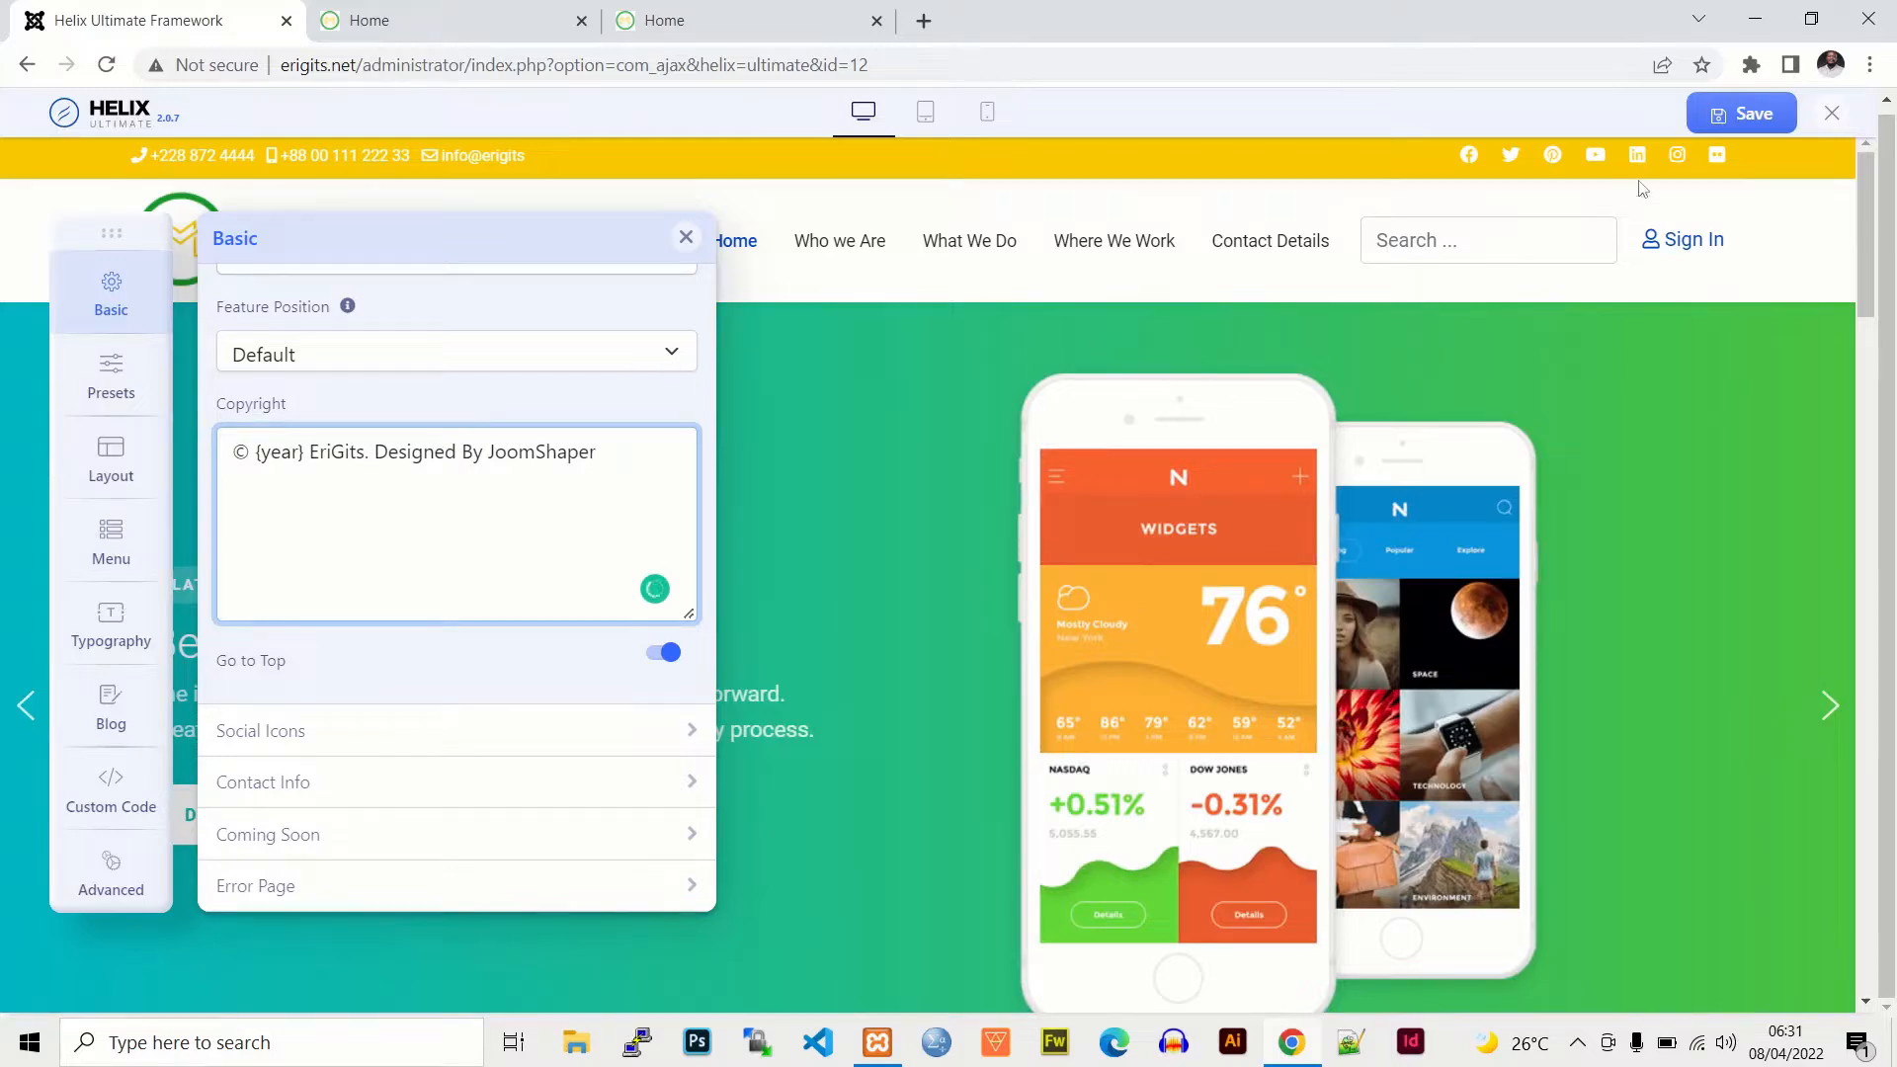
left_click(1741, 114)
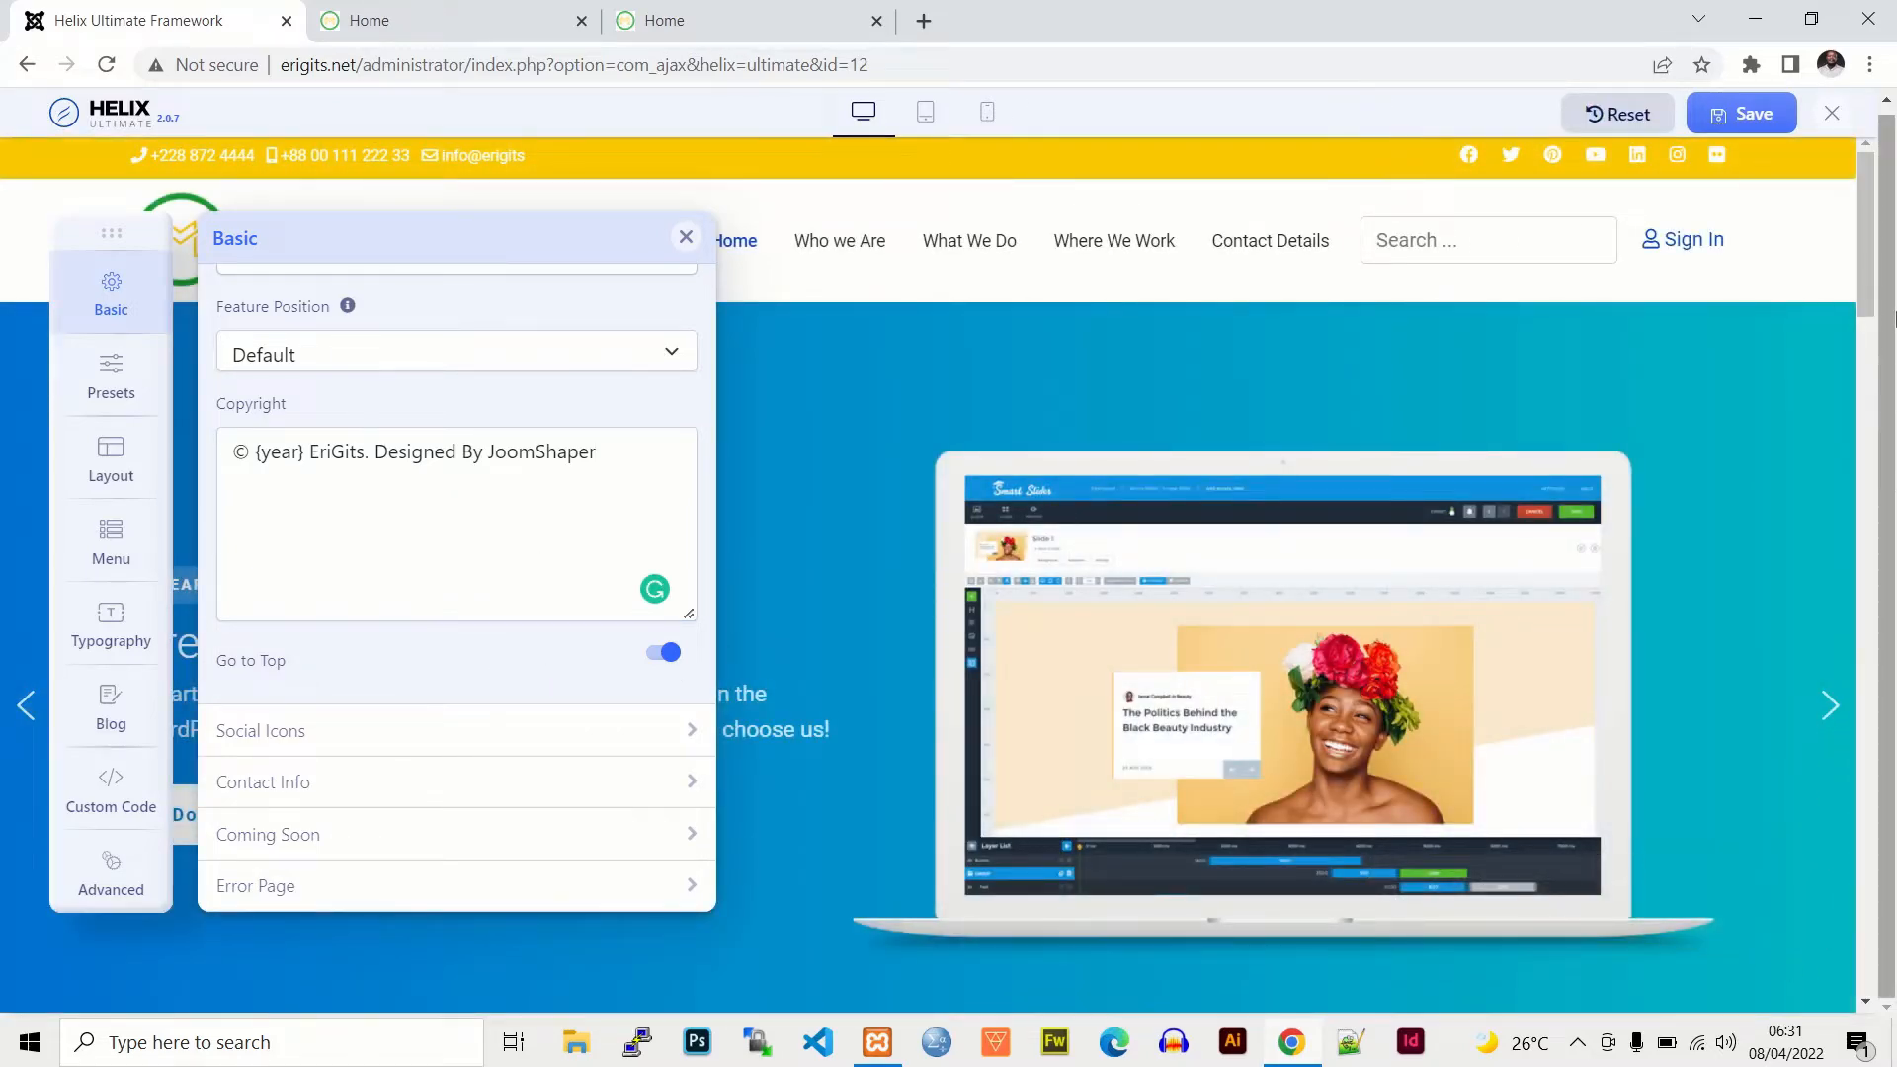
left_click_drag(1867, 281, 1800, 970)
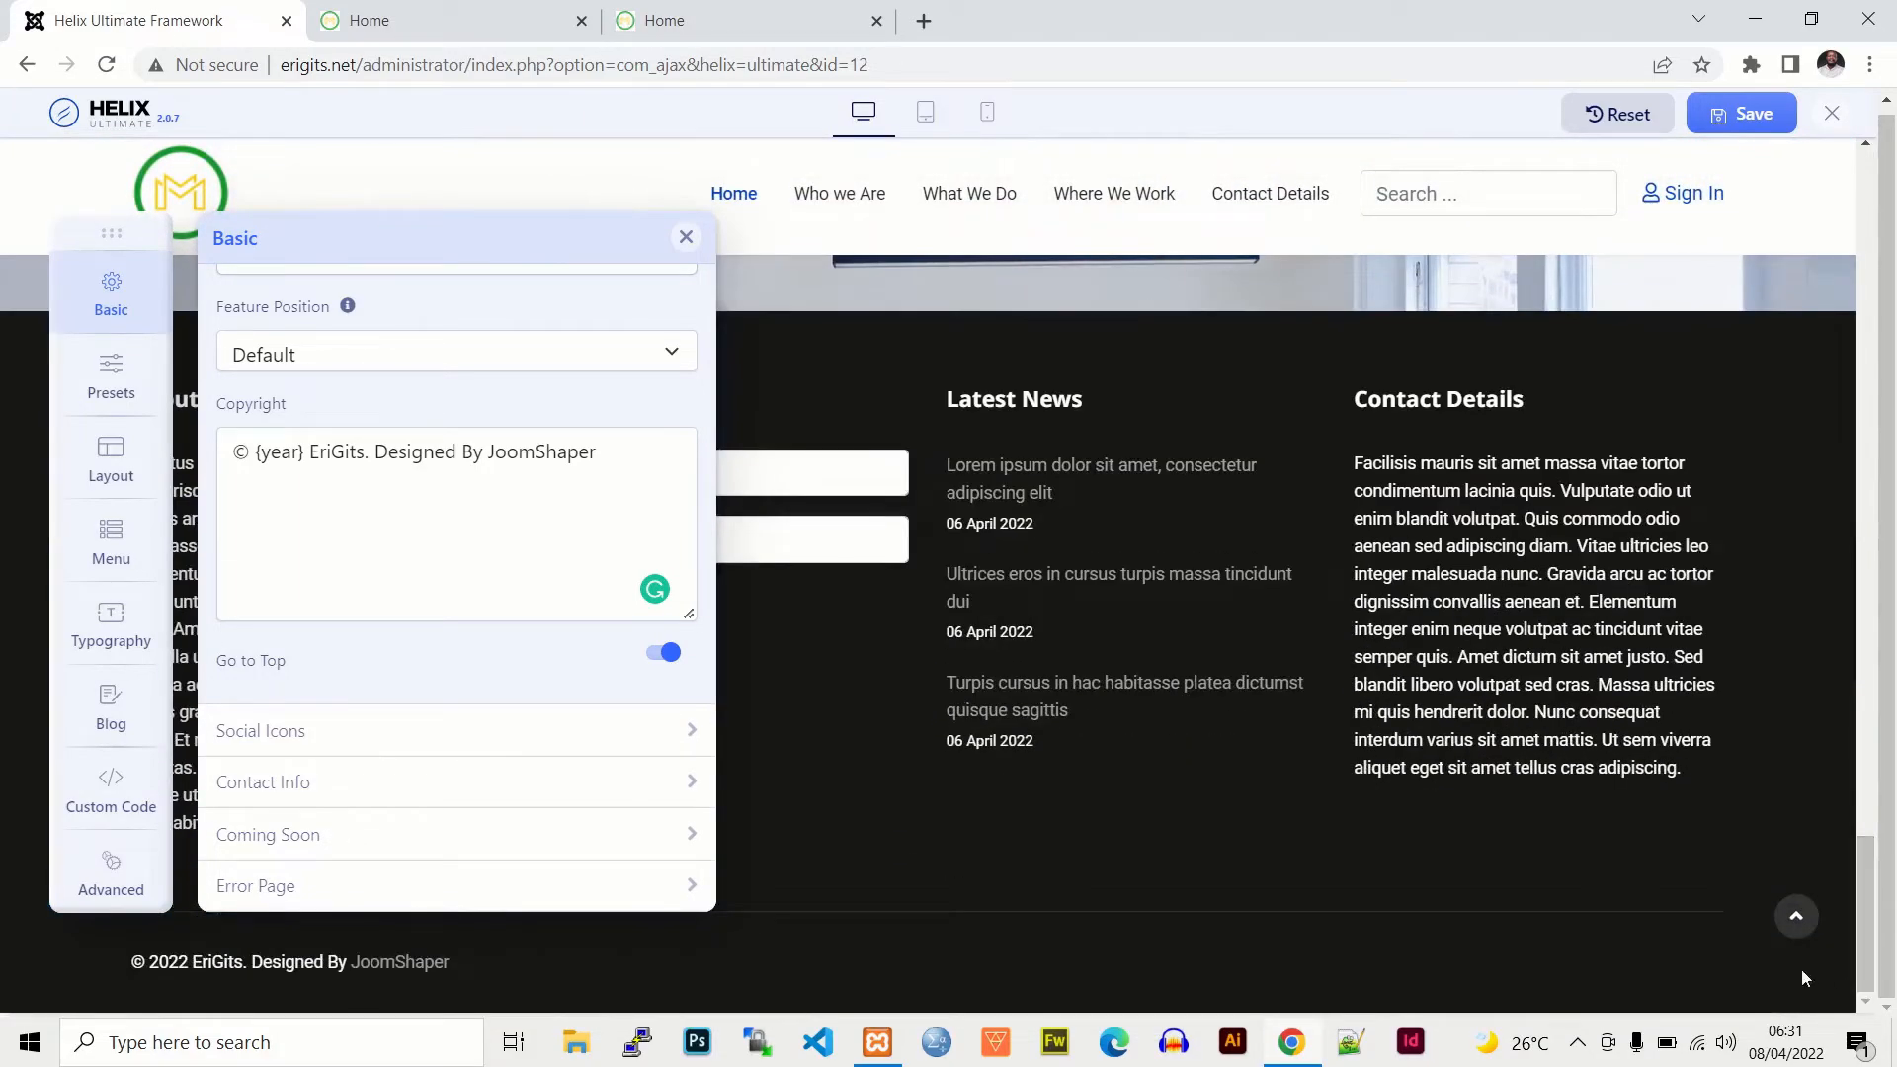
Step: Test the go-to-top button in the site preview and return to the footer
left_click(1796, 913)
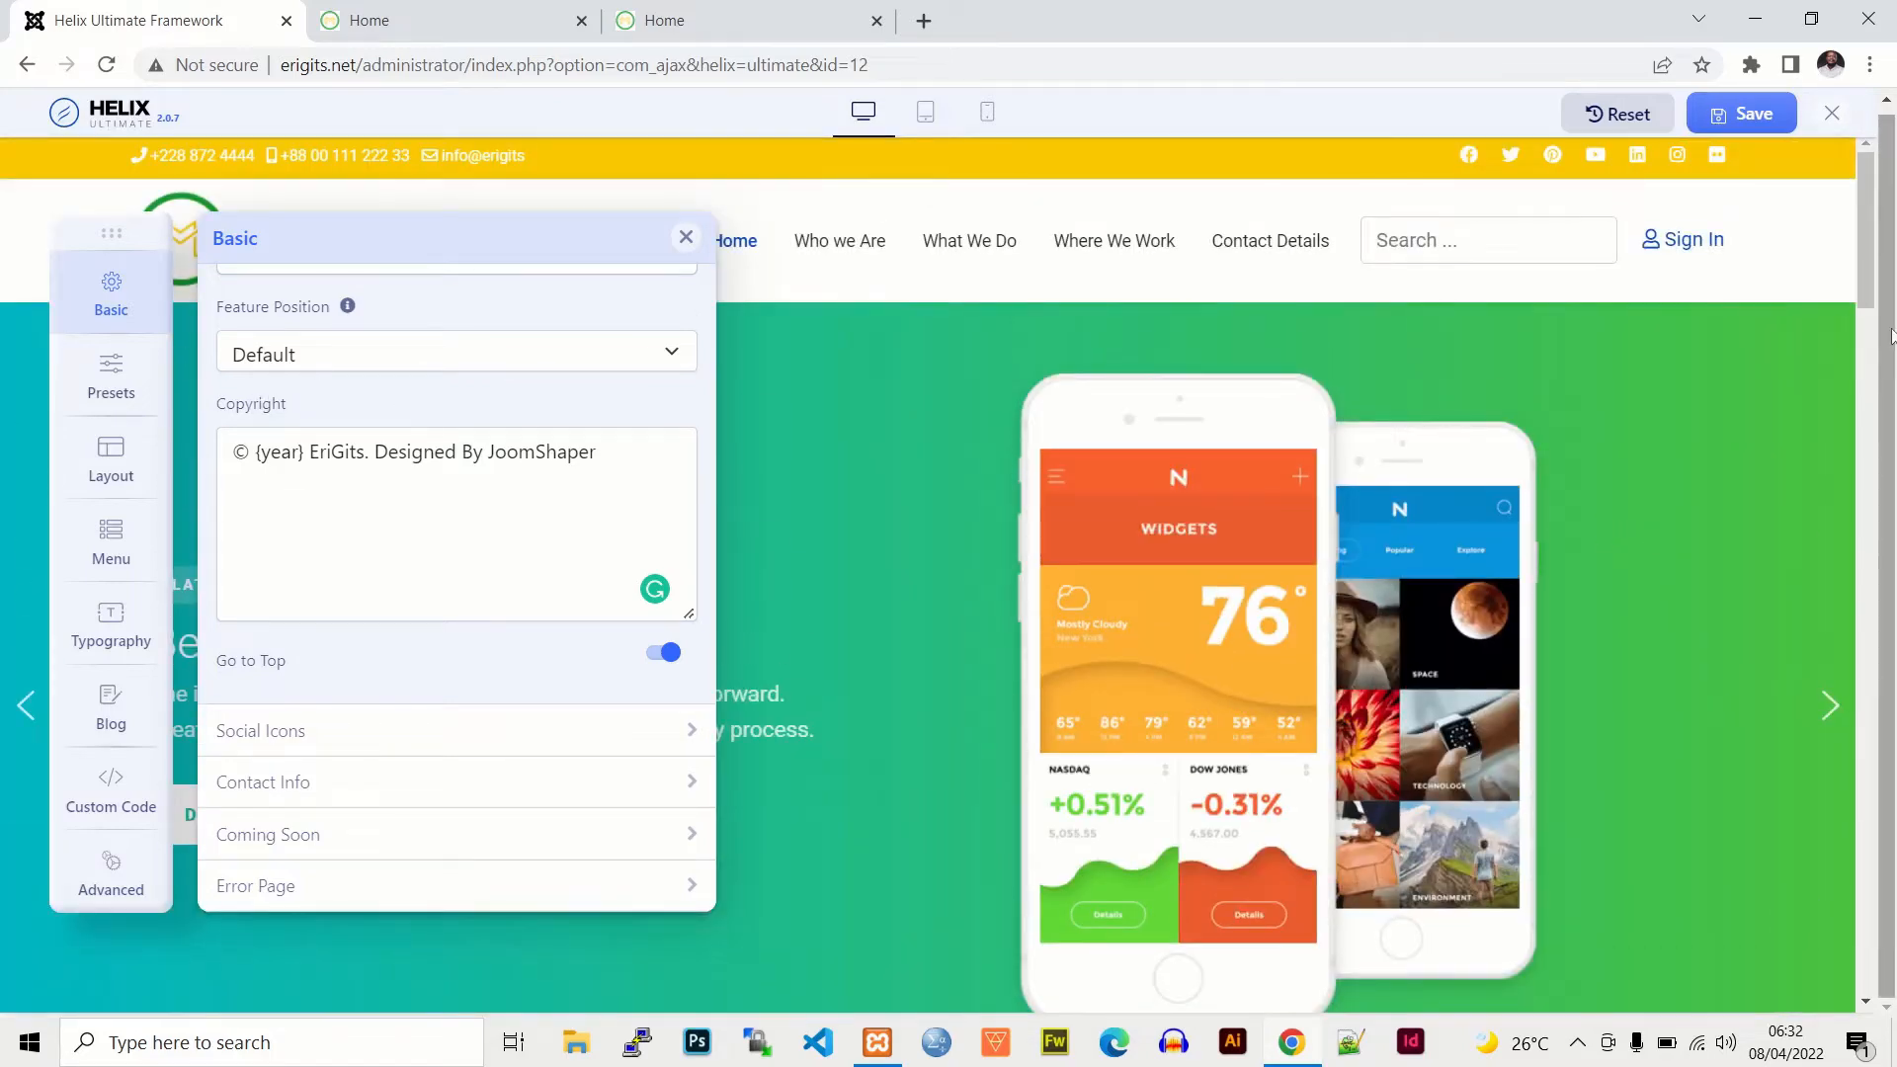
left_click_drag(1876, 288, 1876, 973)
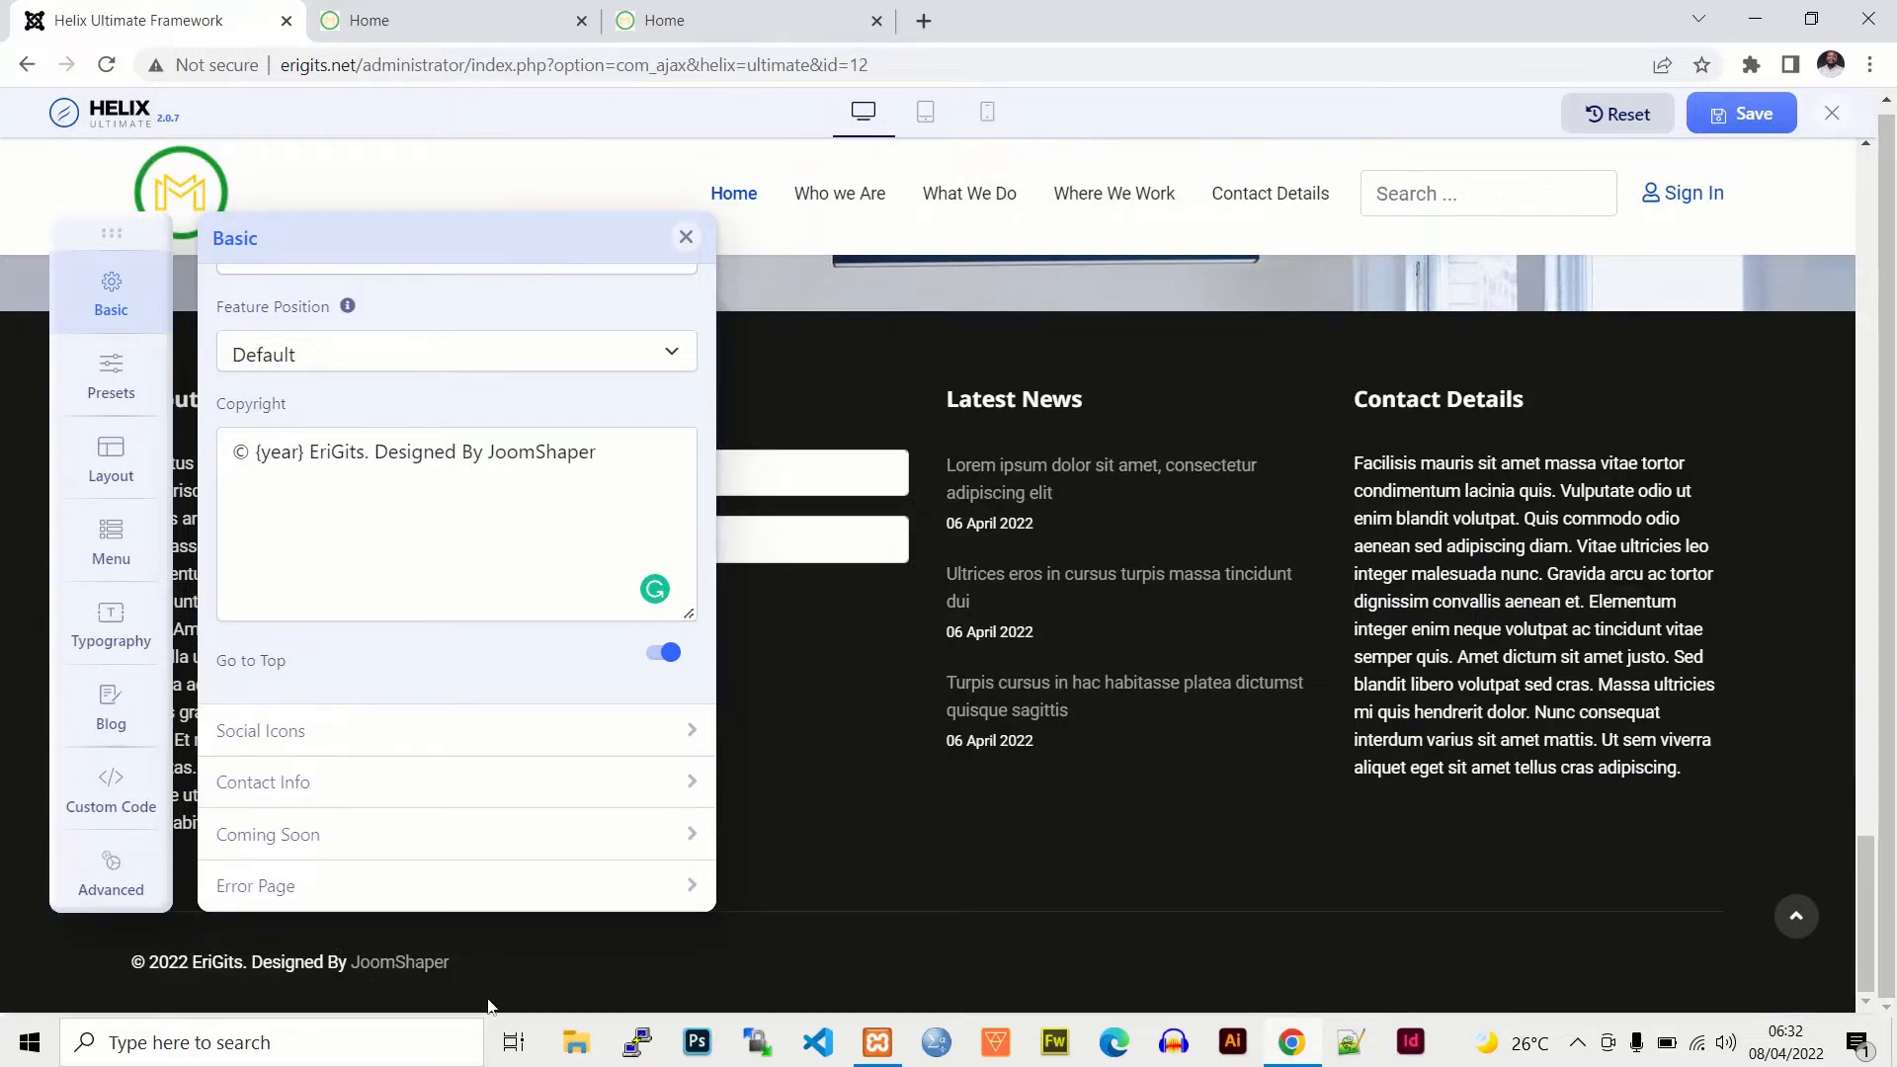
Step: Clear the Pinterest URL in the basic social icons settings and check the top bar icons in the preview
left_click(365, 734)
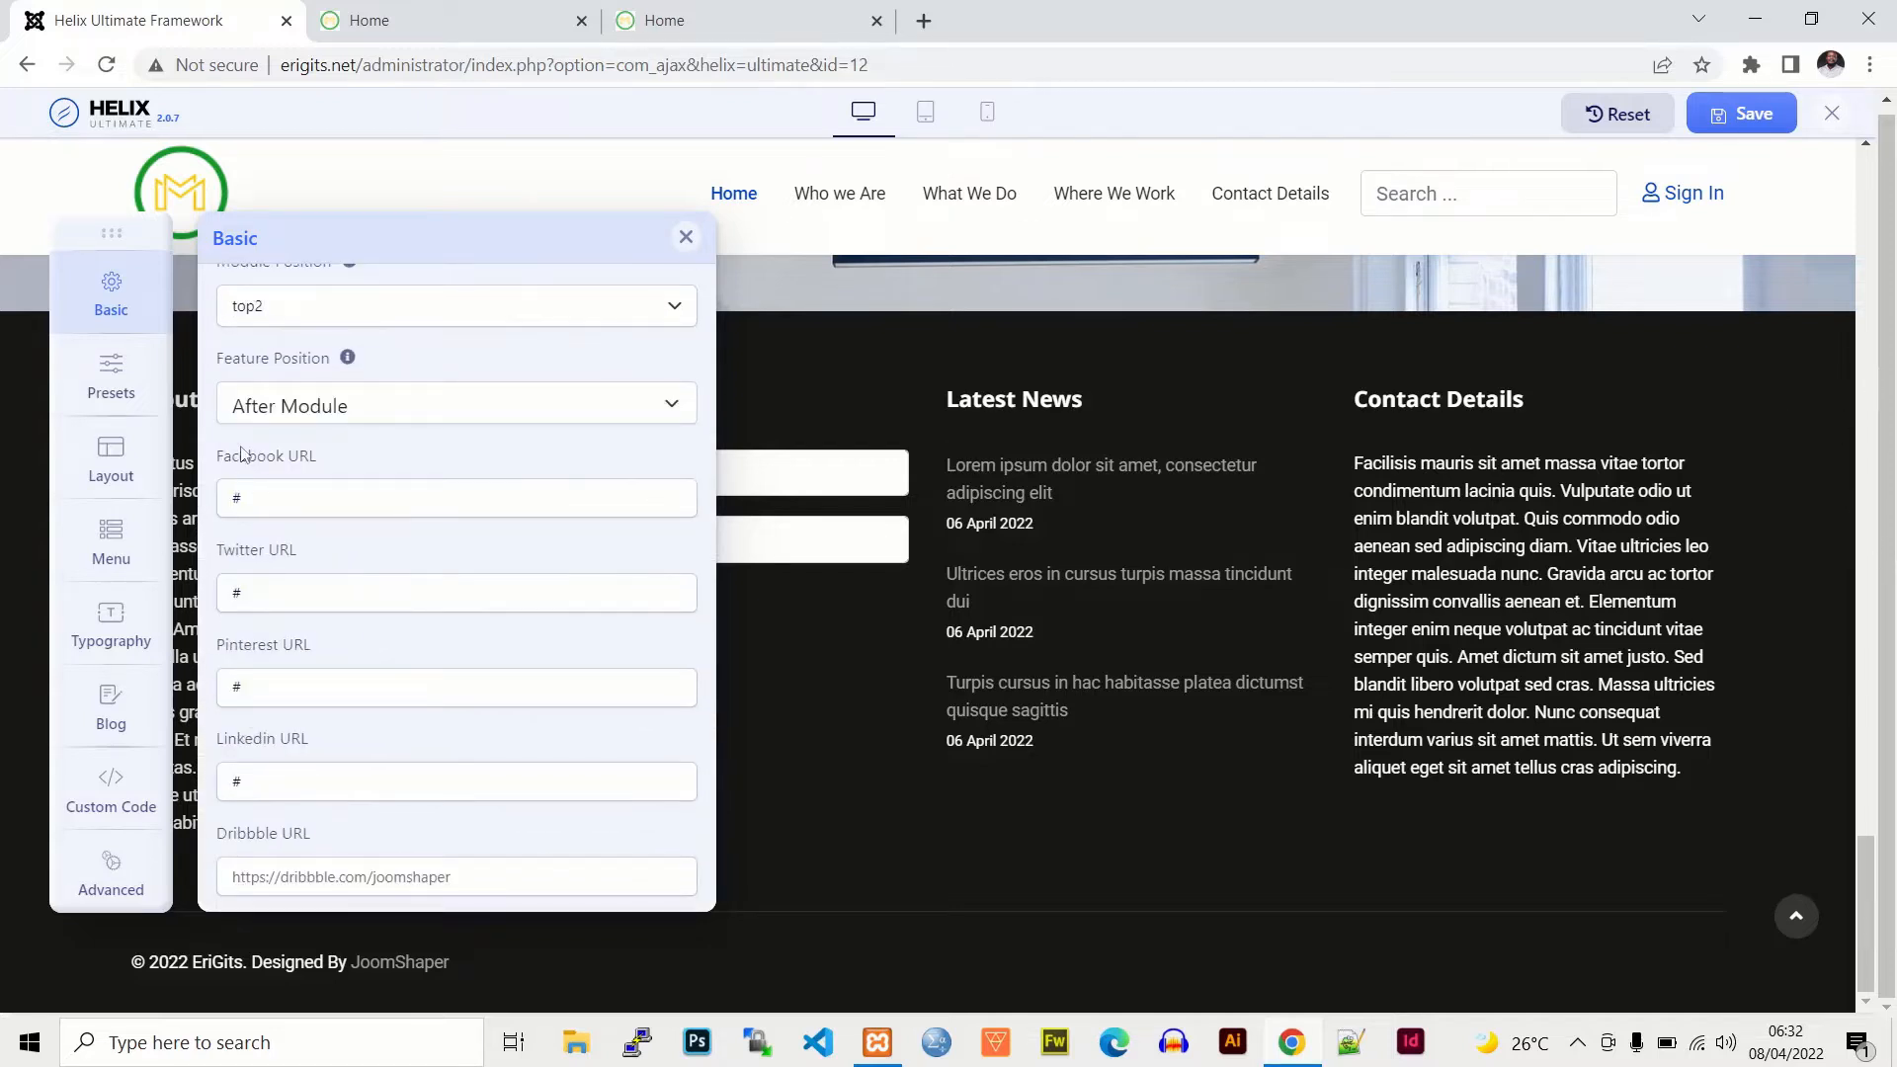
left_click(295, 483)
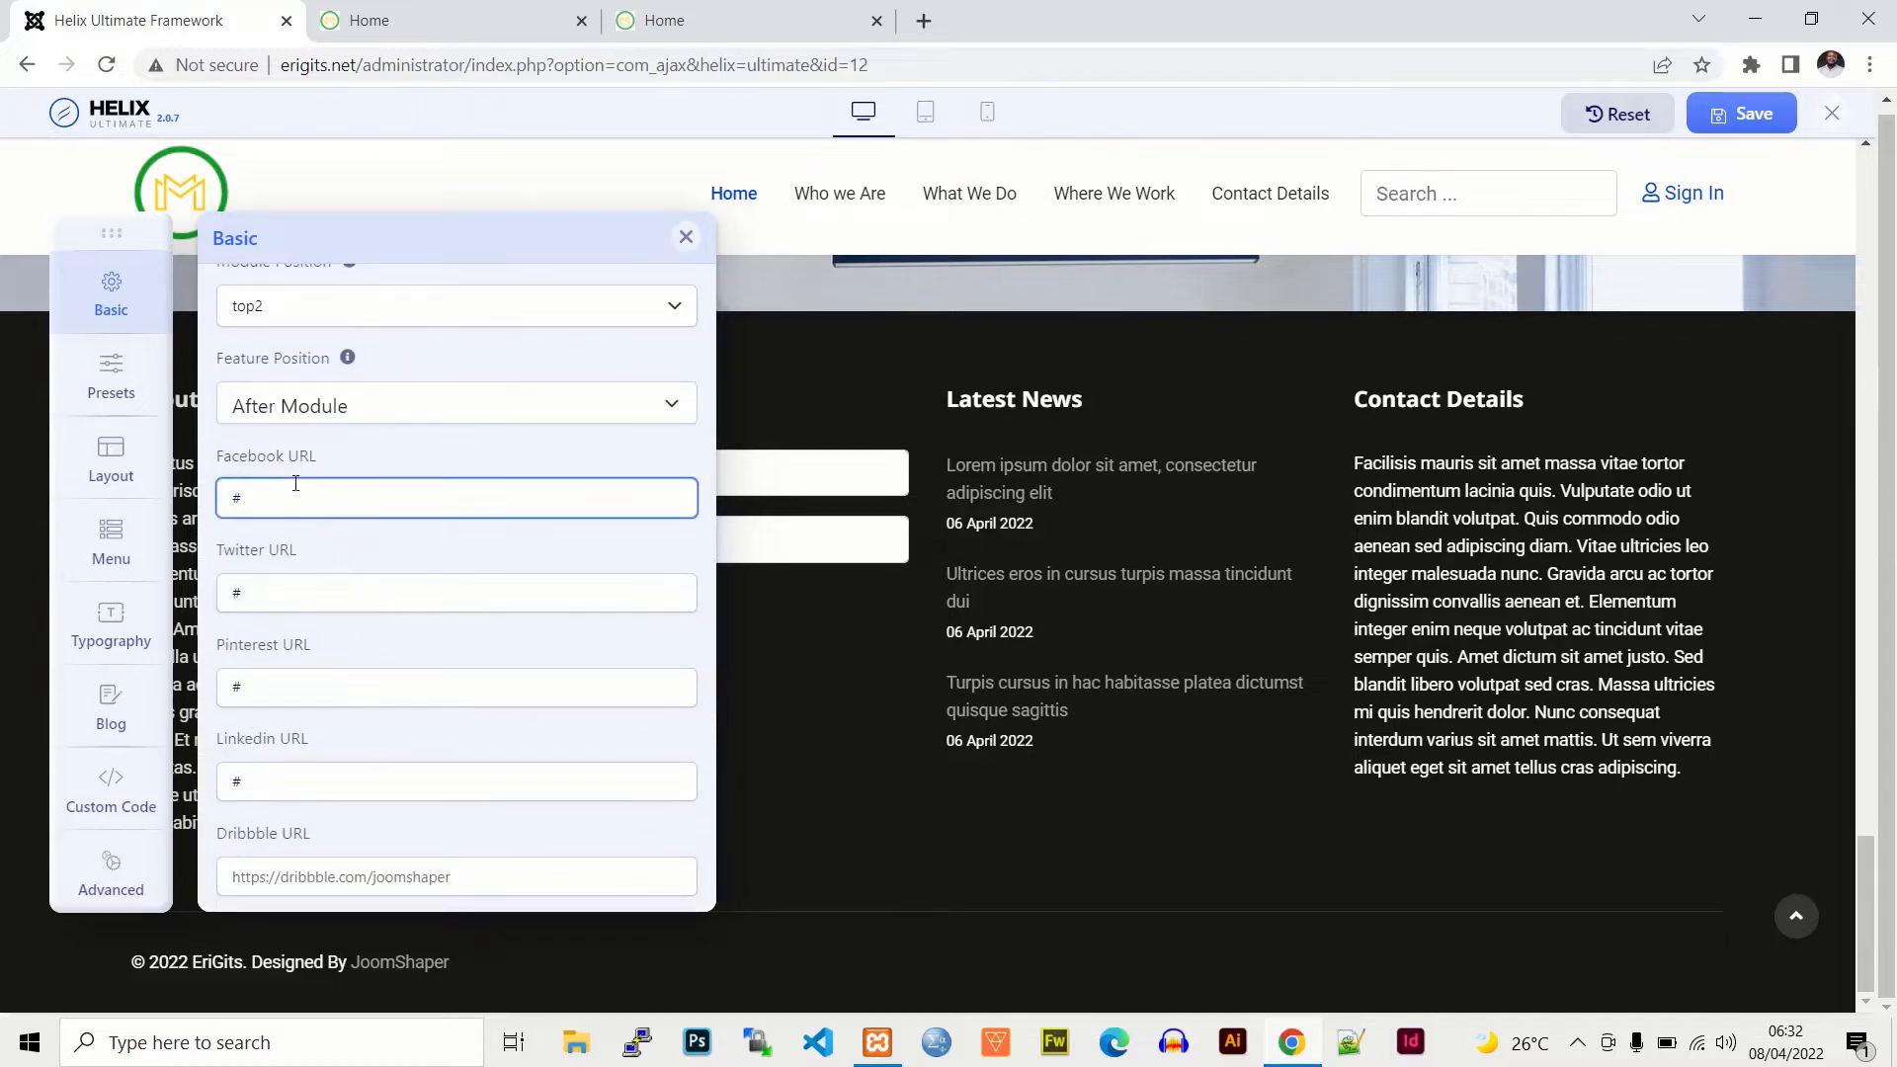
left_click(282, 594)
left_click(298, 686)
key("BackSpace")
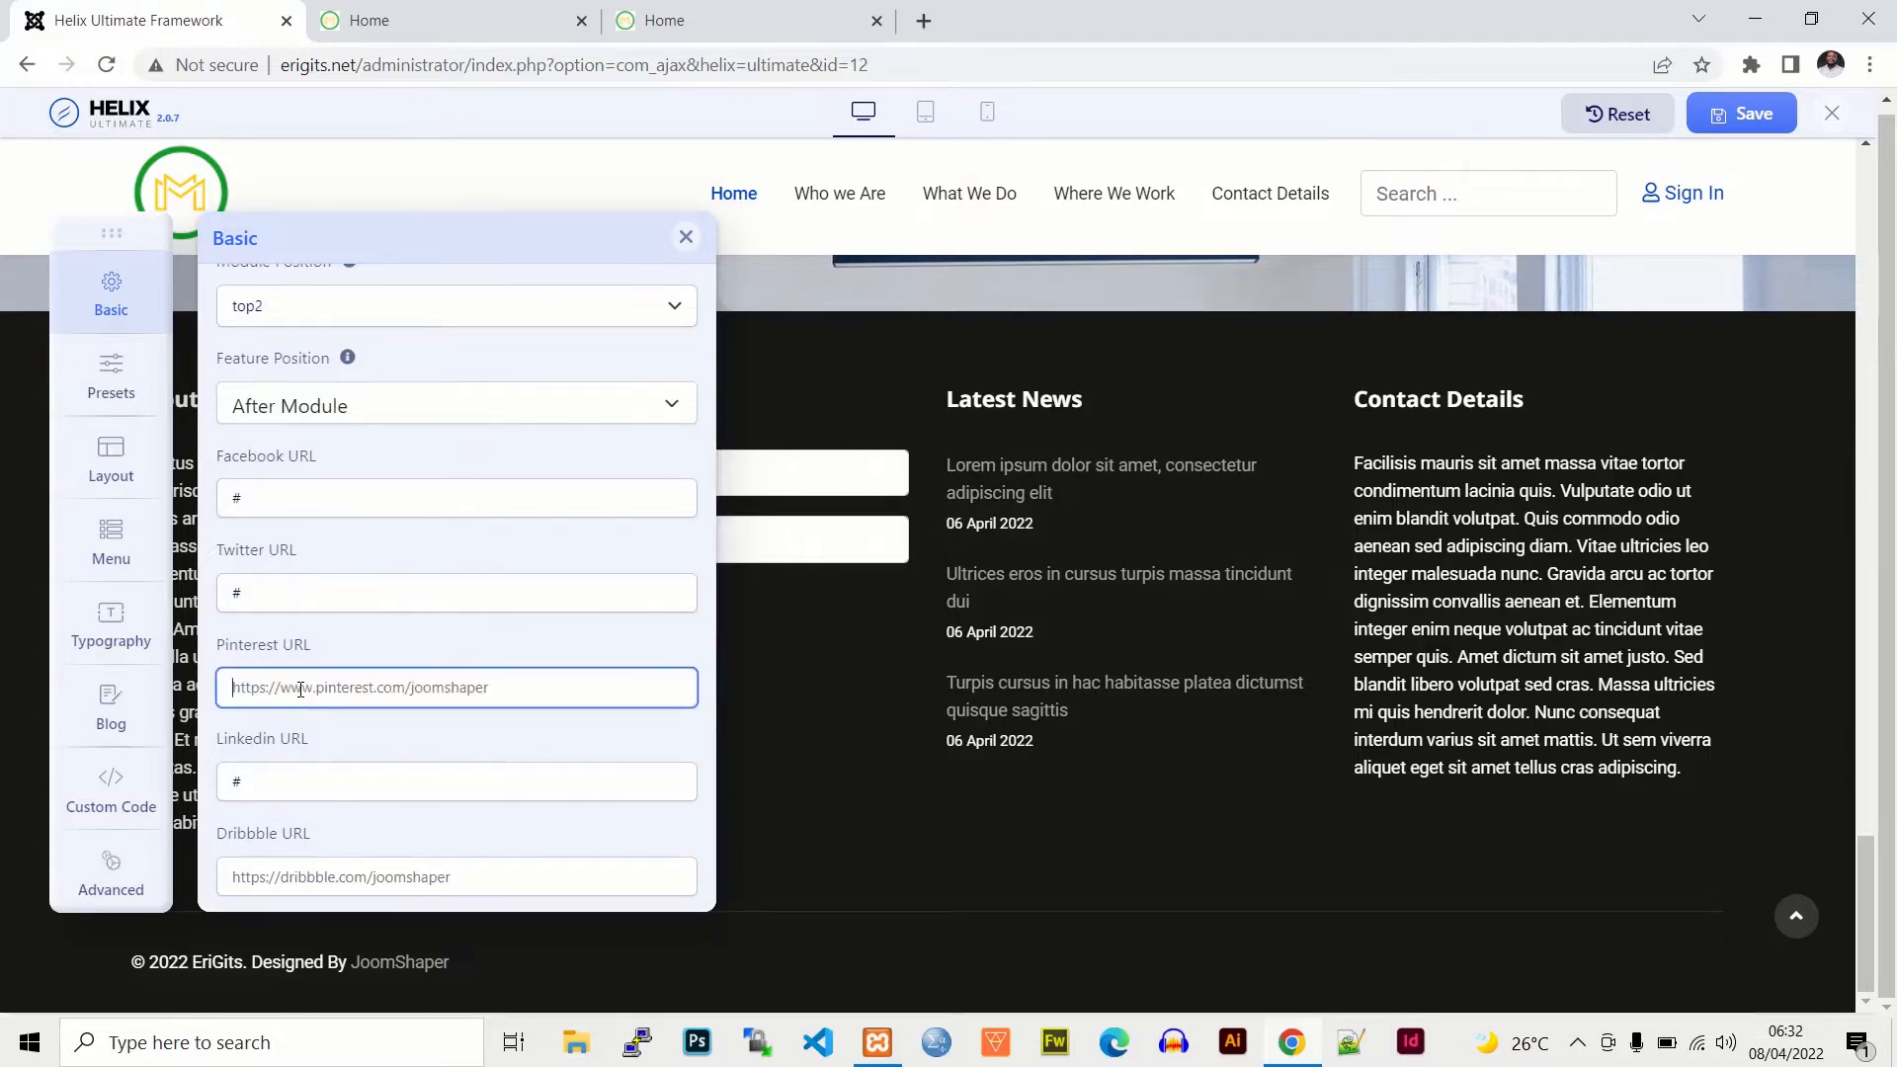
left_click(279, 785)
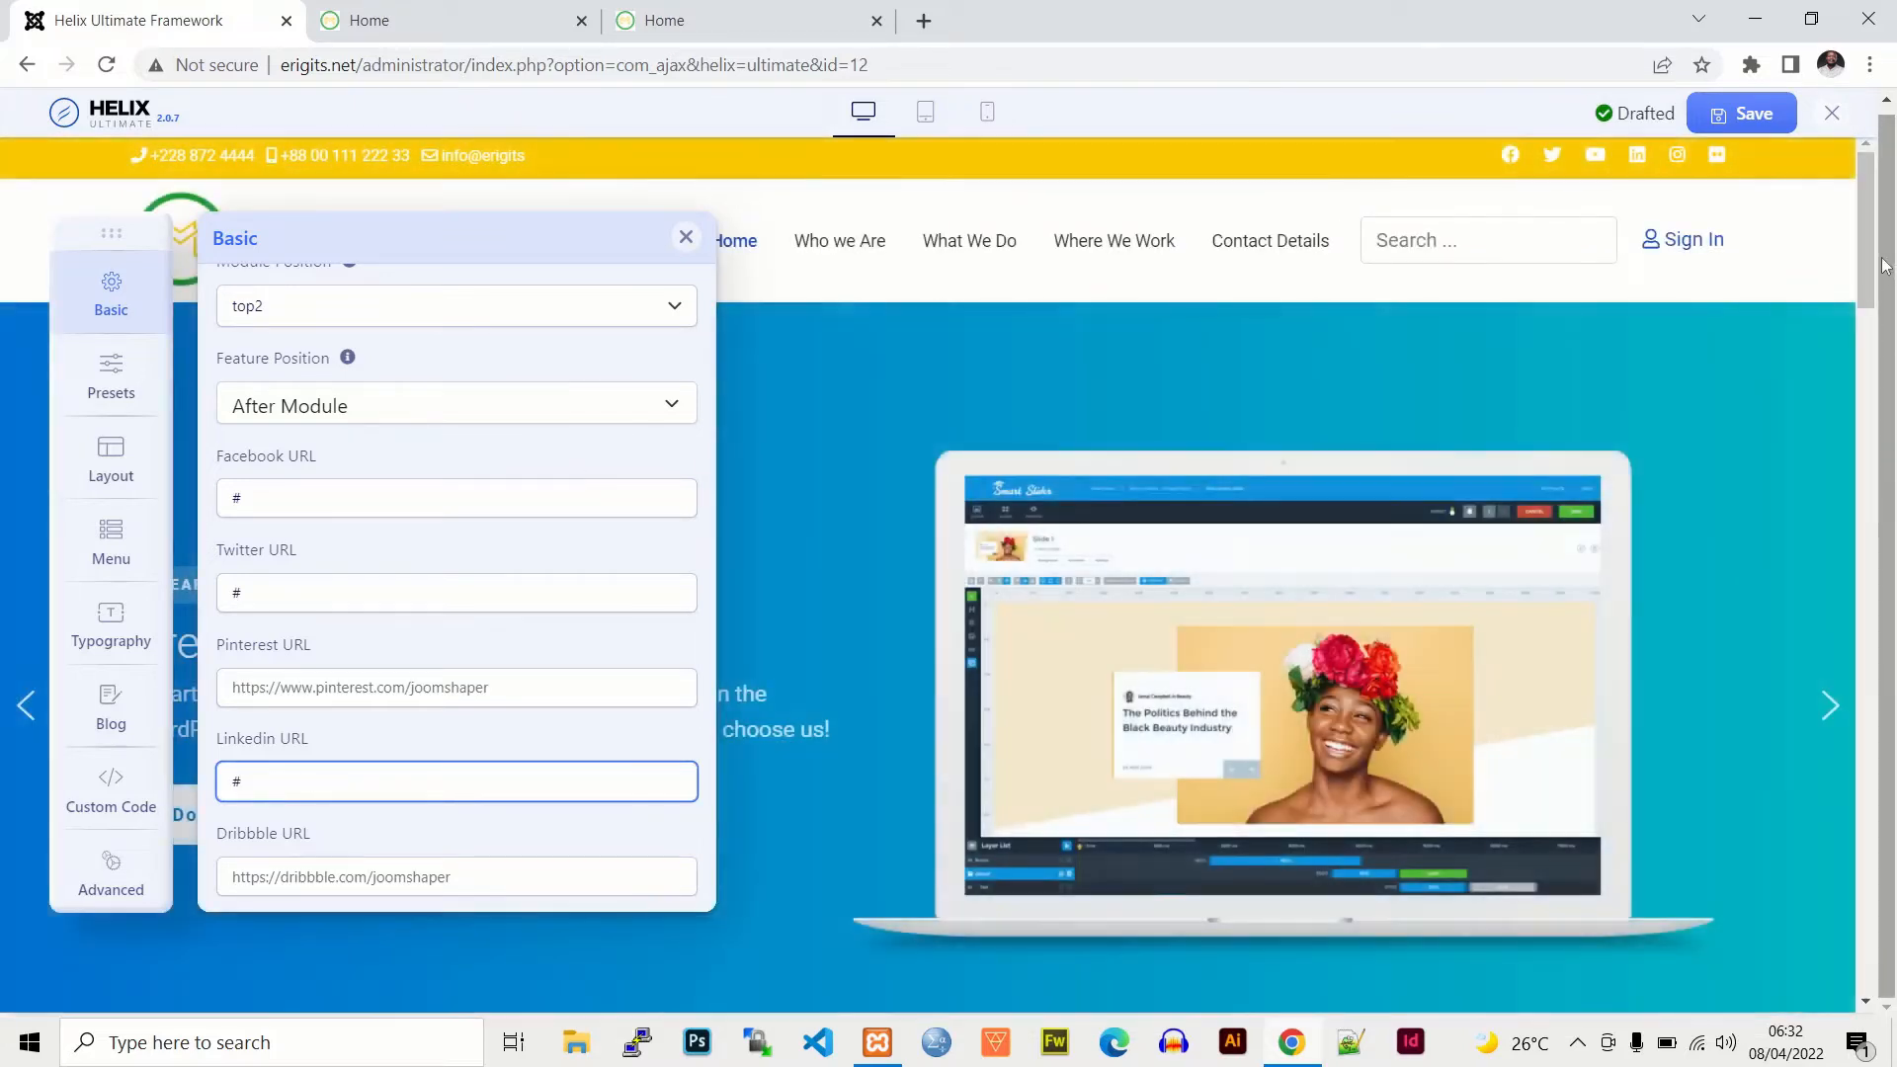
left_click_drag(1867, 263, 1885, 533)
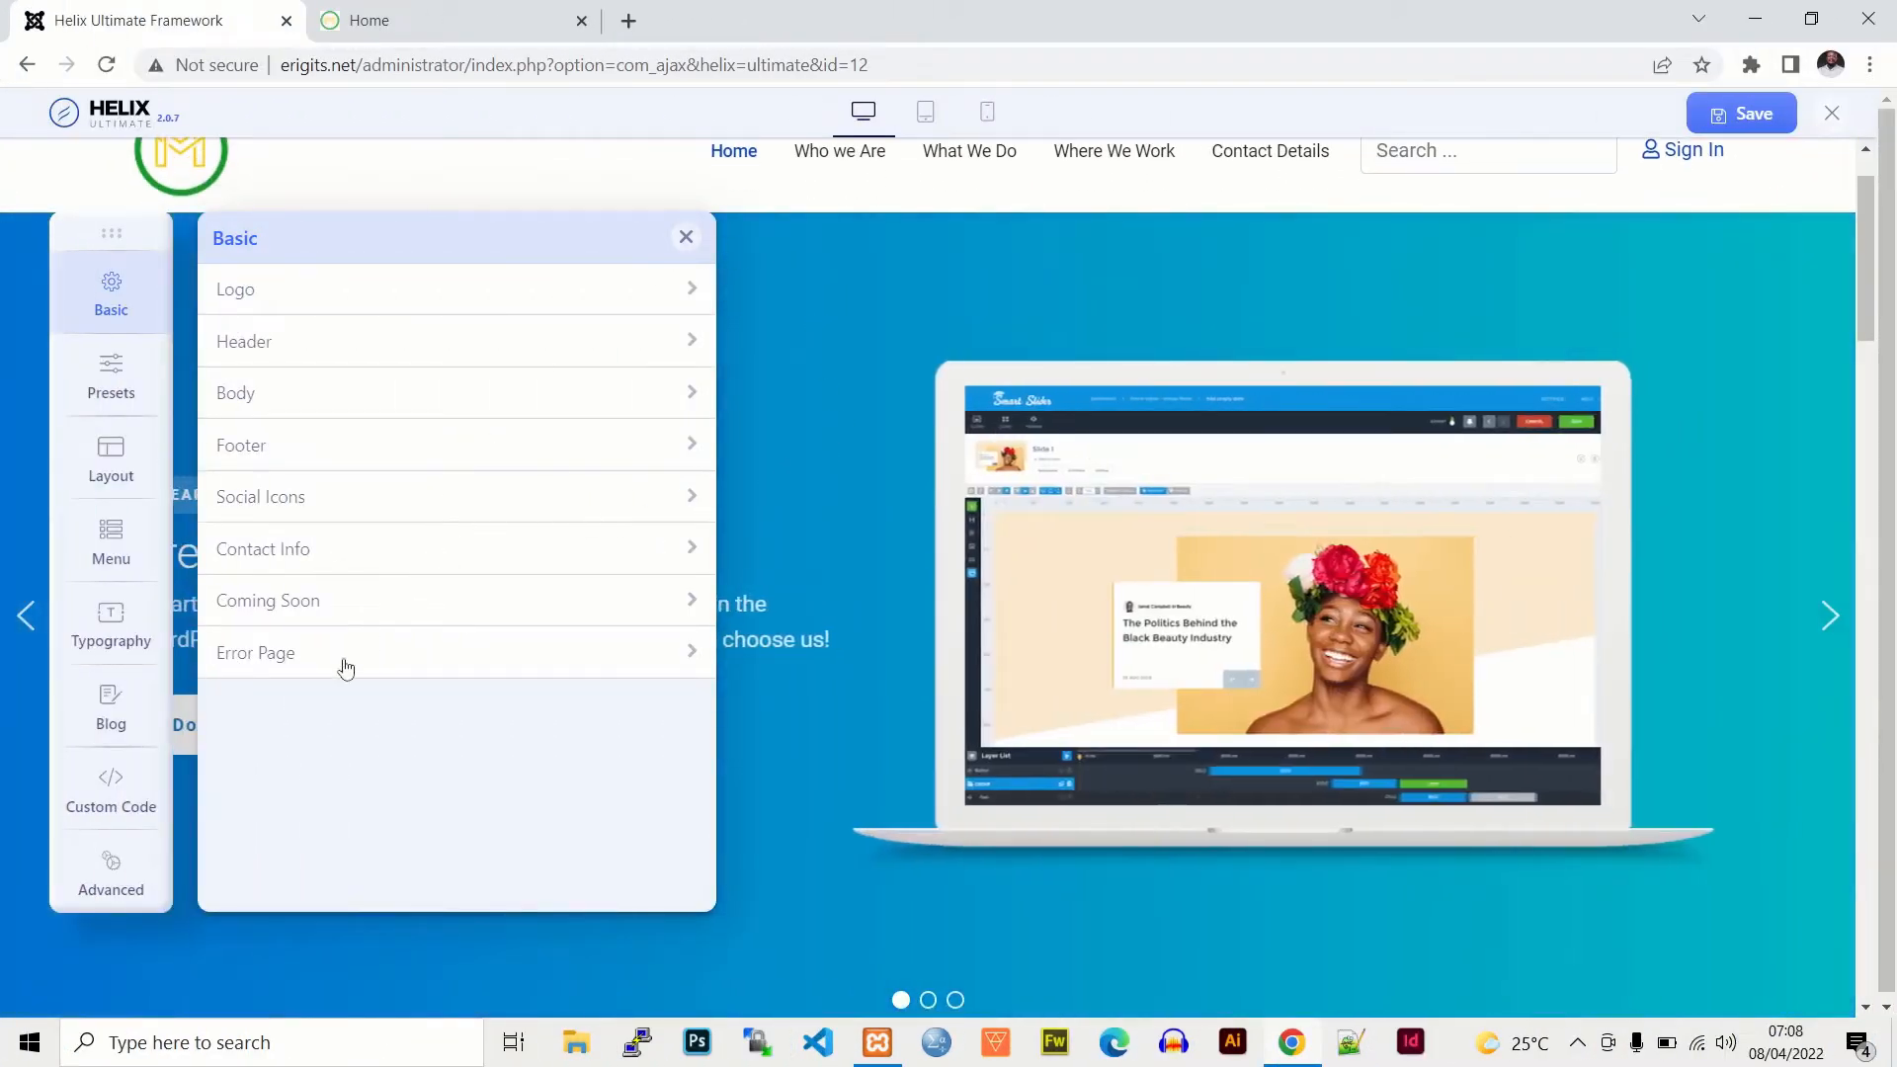
Step: Review the basic contact info and coming soon settings, and turn off the Enable Coming Soon option
left_click(420, 550)
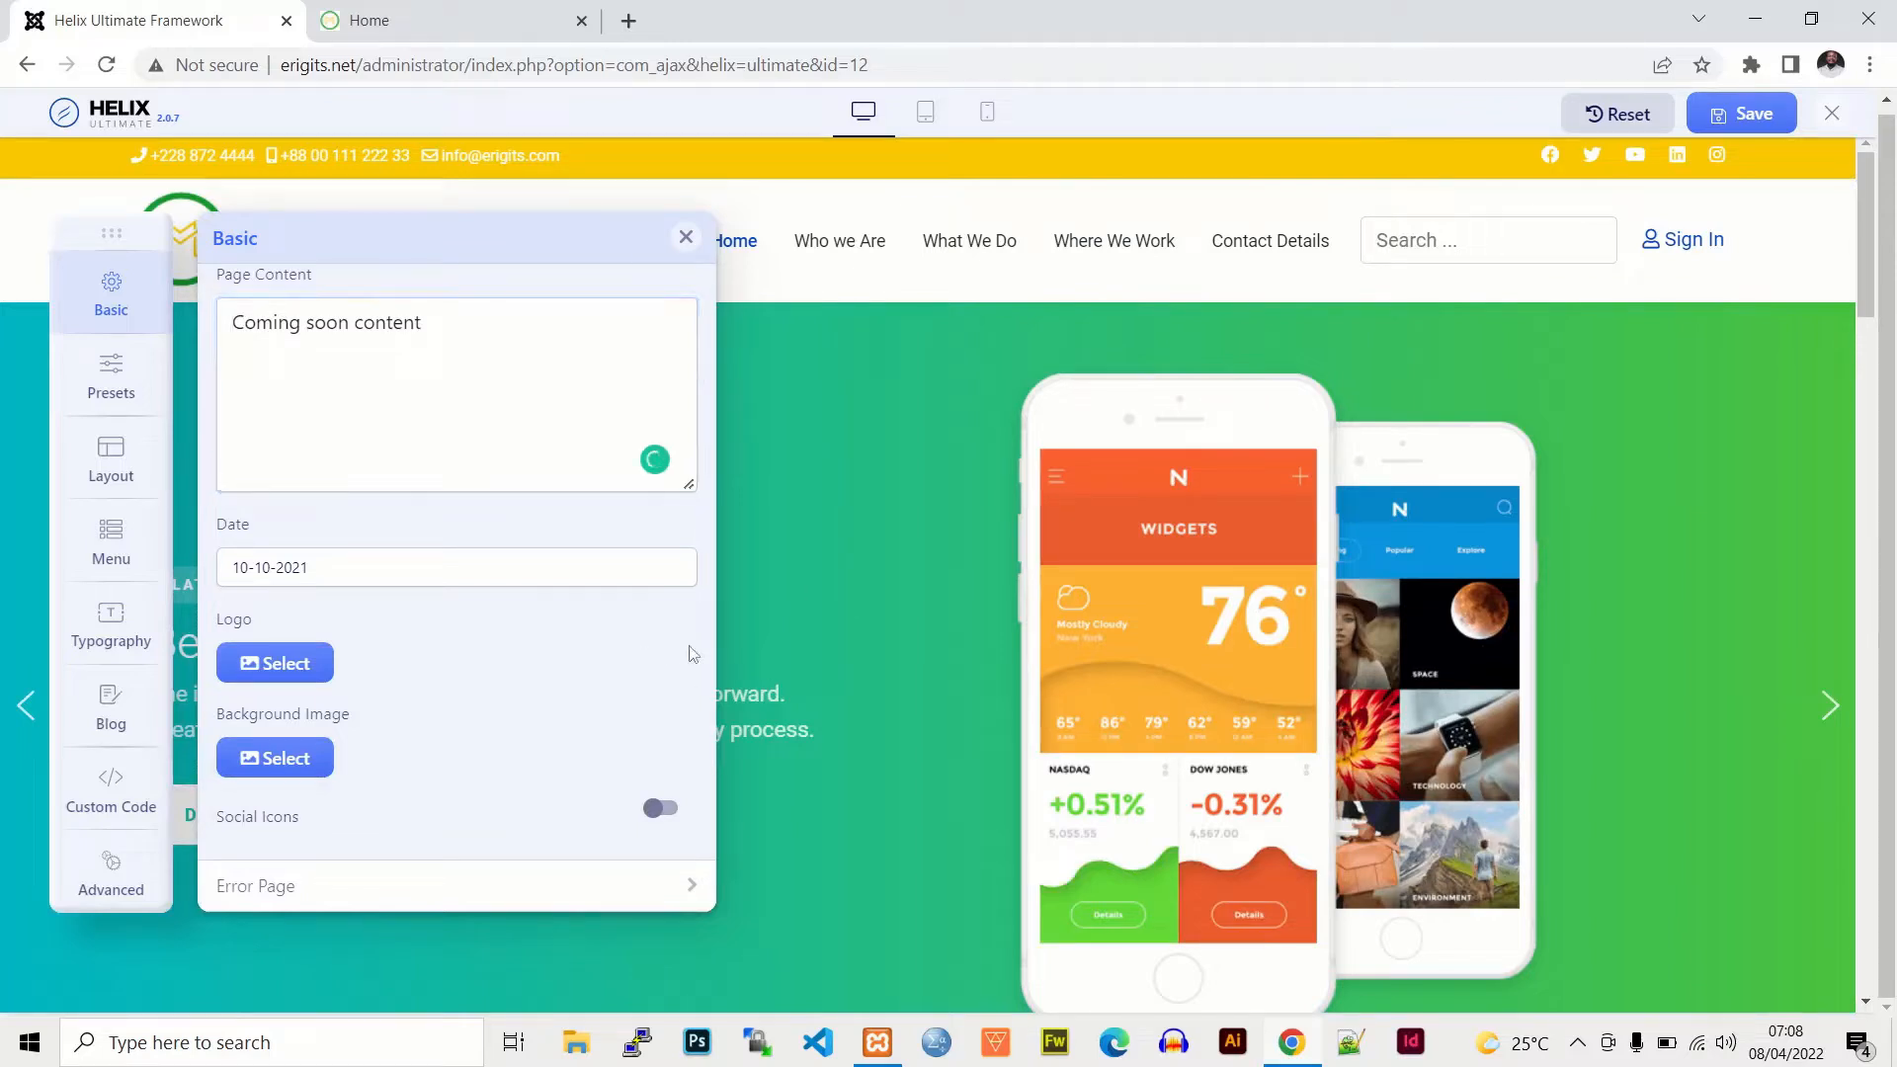
scroll(692, 650, "up", 1)
scroll(692, 653, "up", 4)
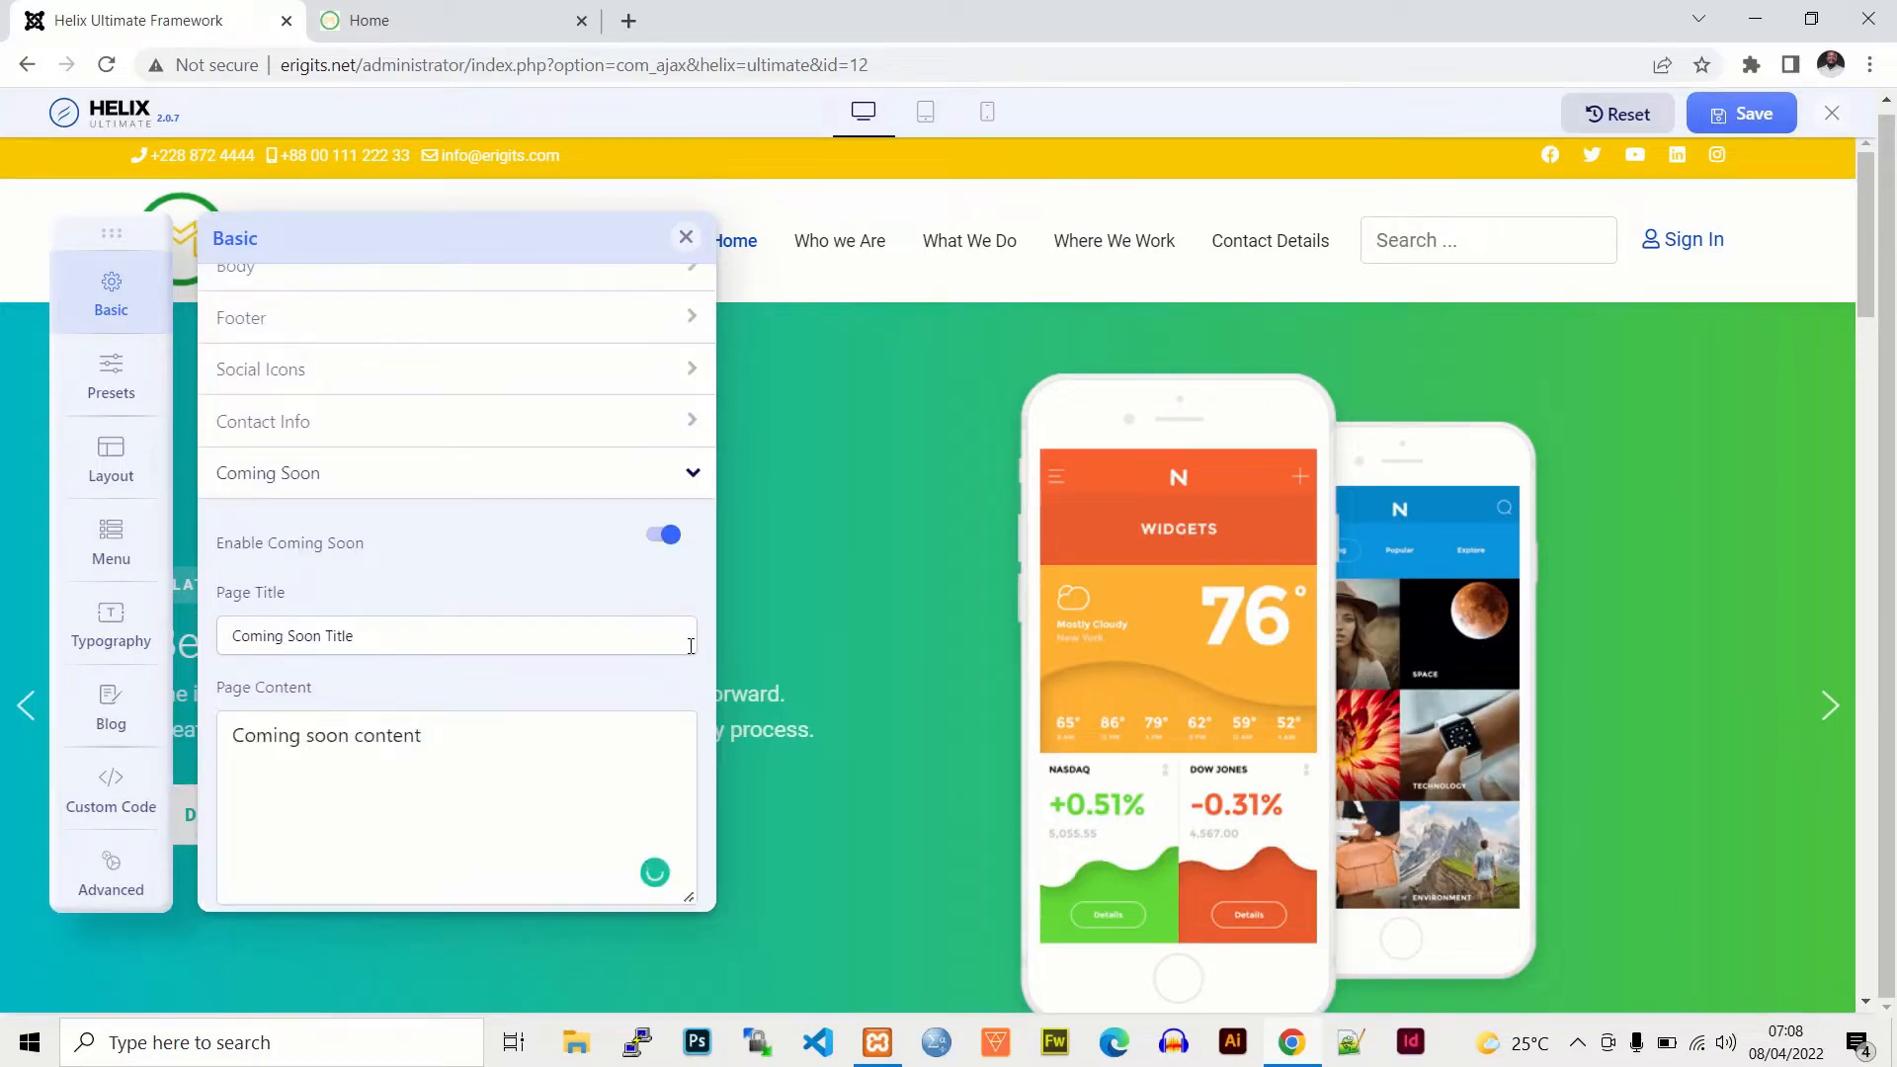
scroll(691, 645, "up", 1)
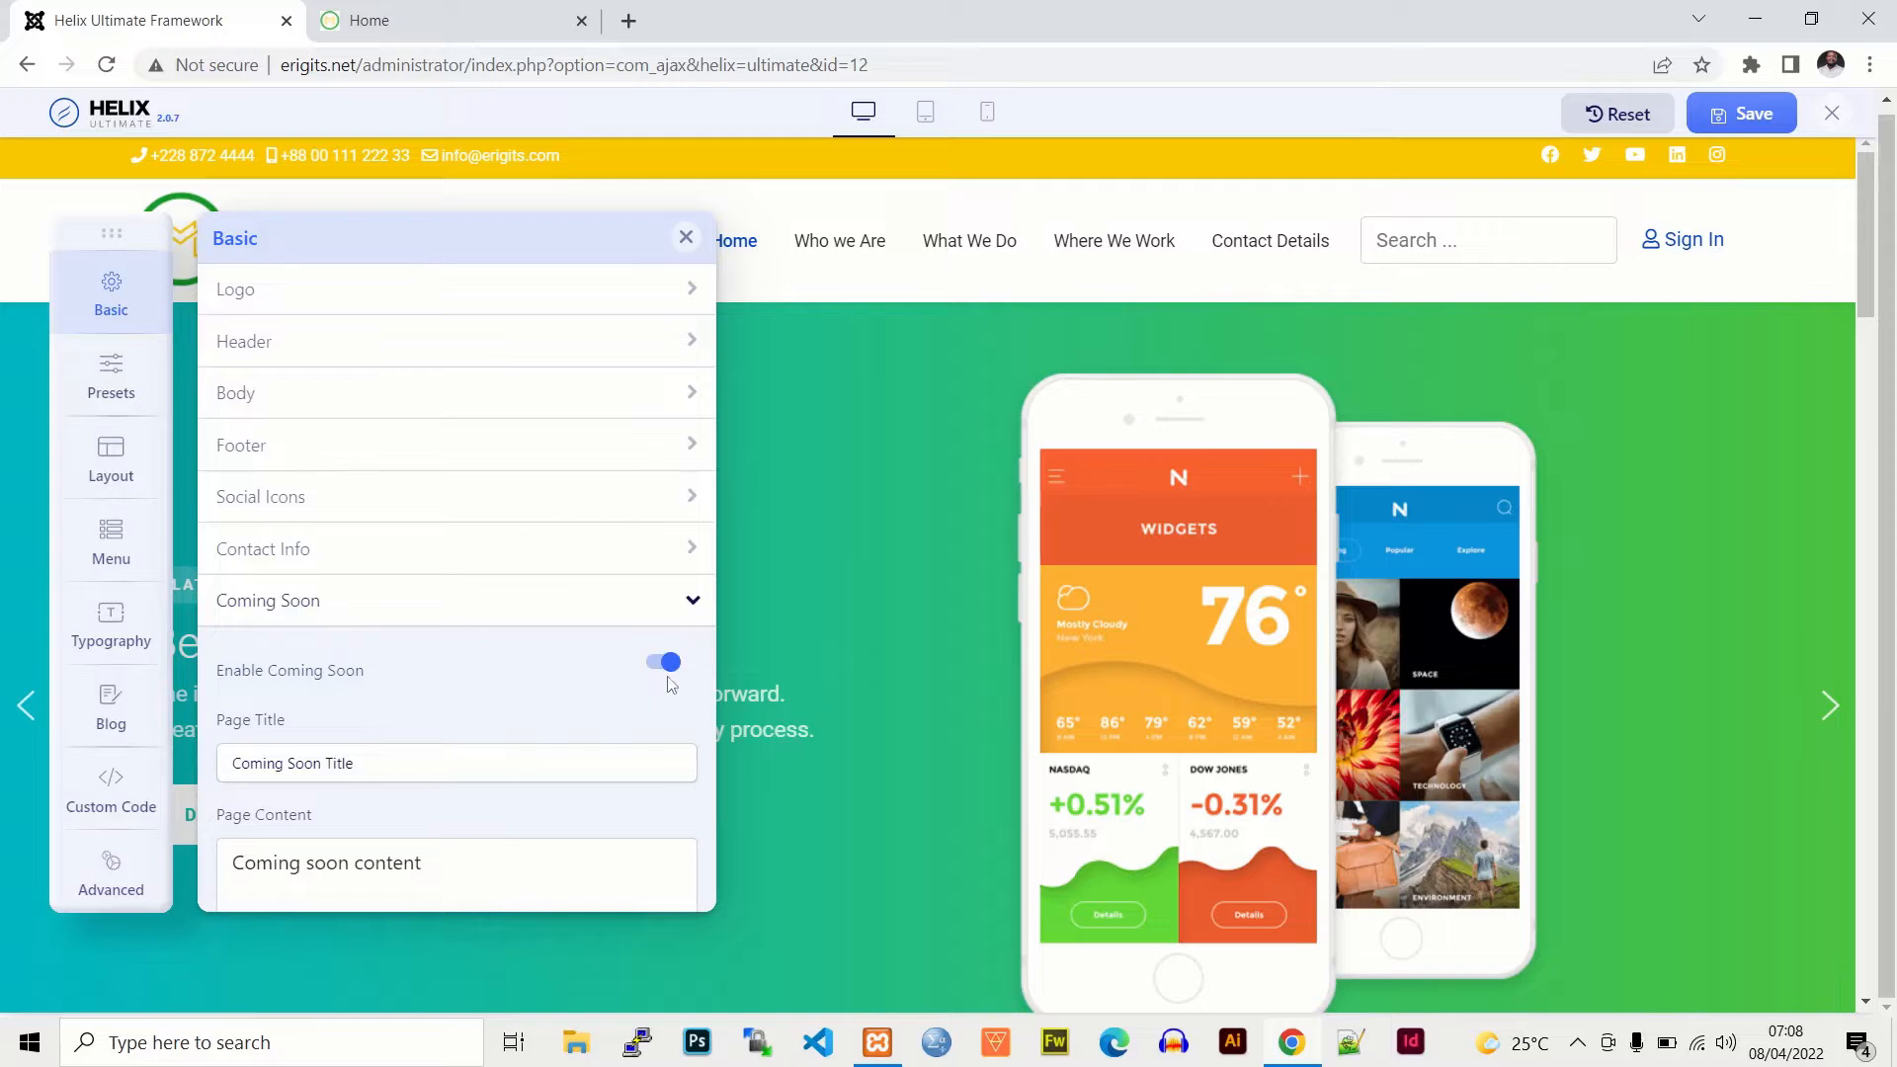
left_click(659, 664)
left_click(347, 748)
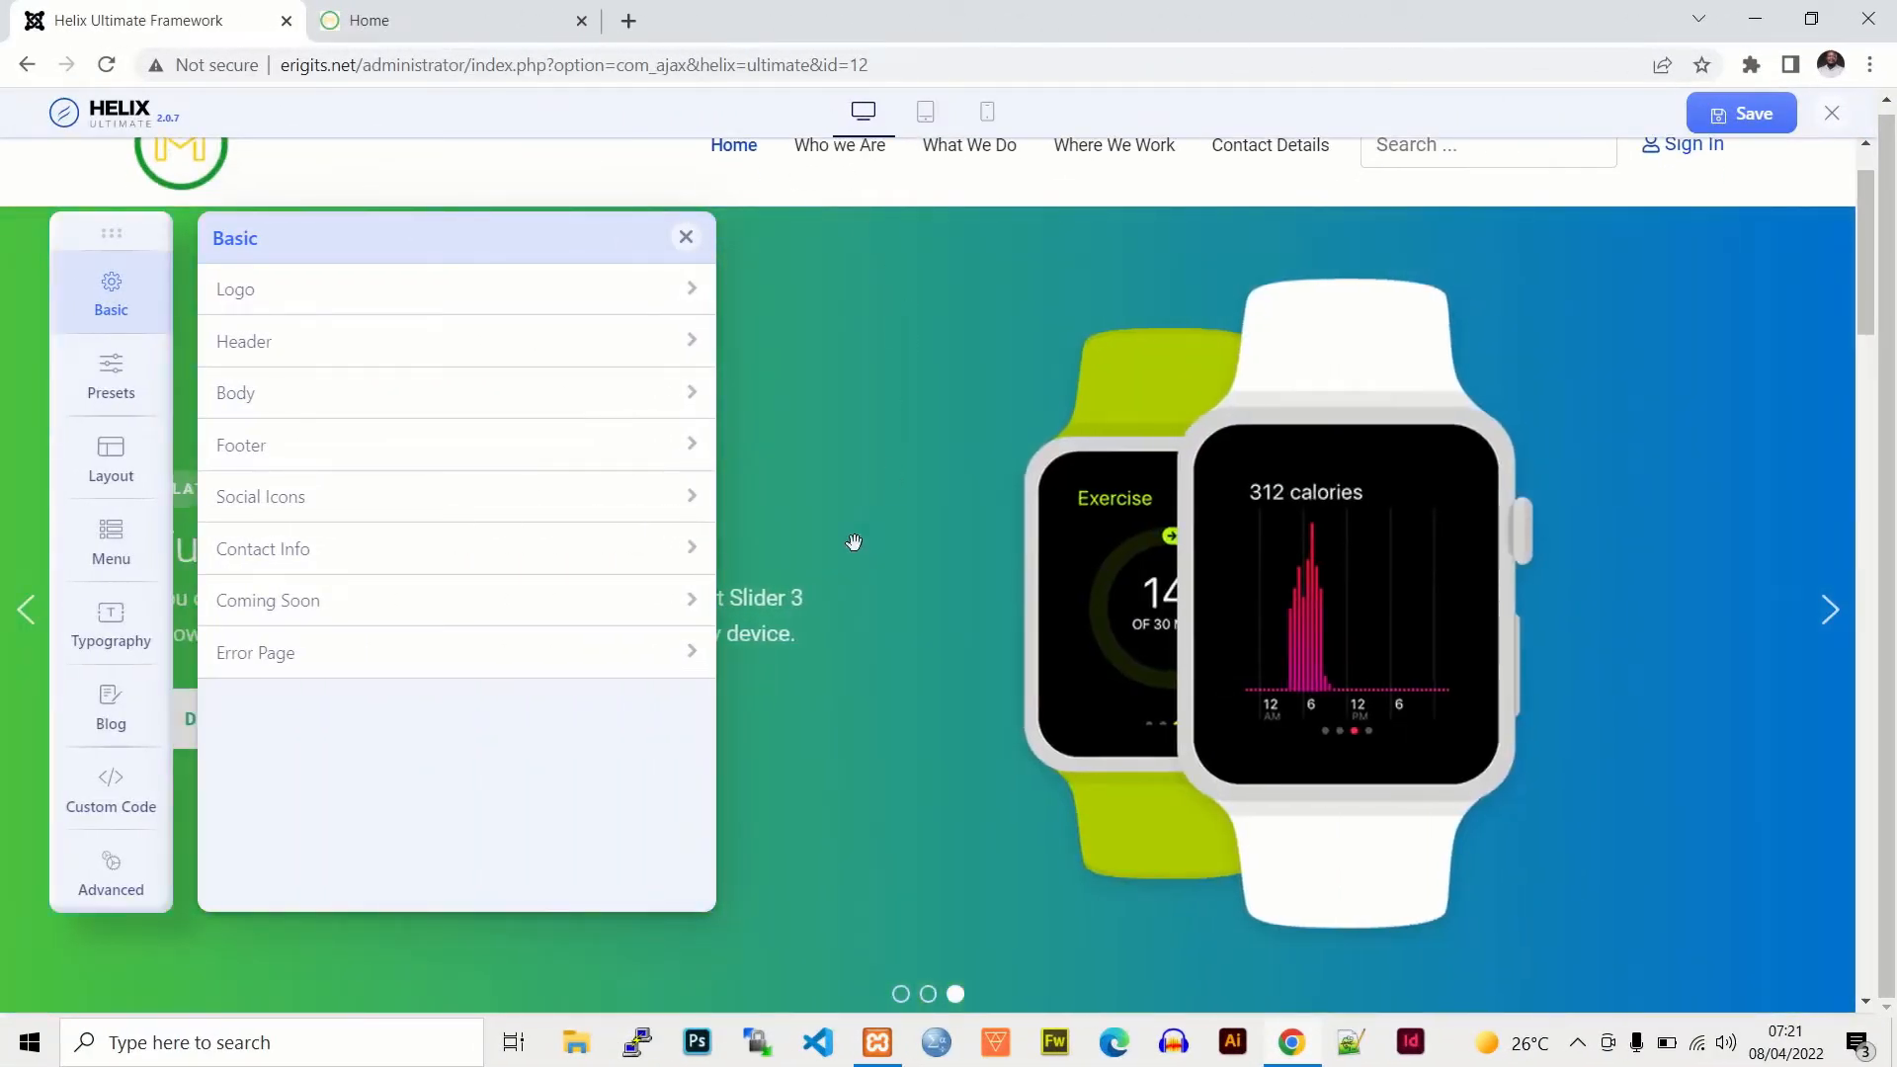
Step: Examine the predefined color presets and the top bar background color under the presets' custom style
left_click(115, 370)
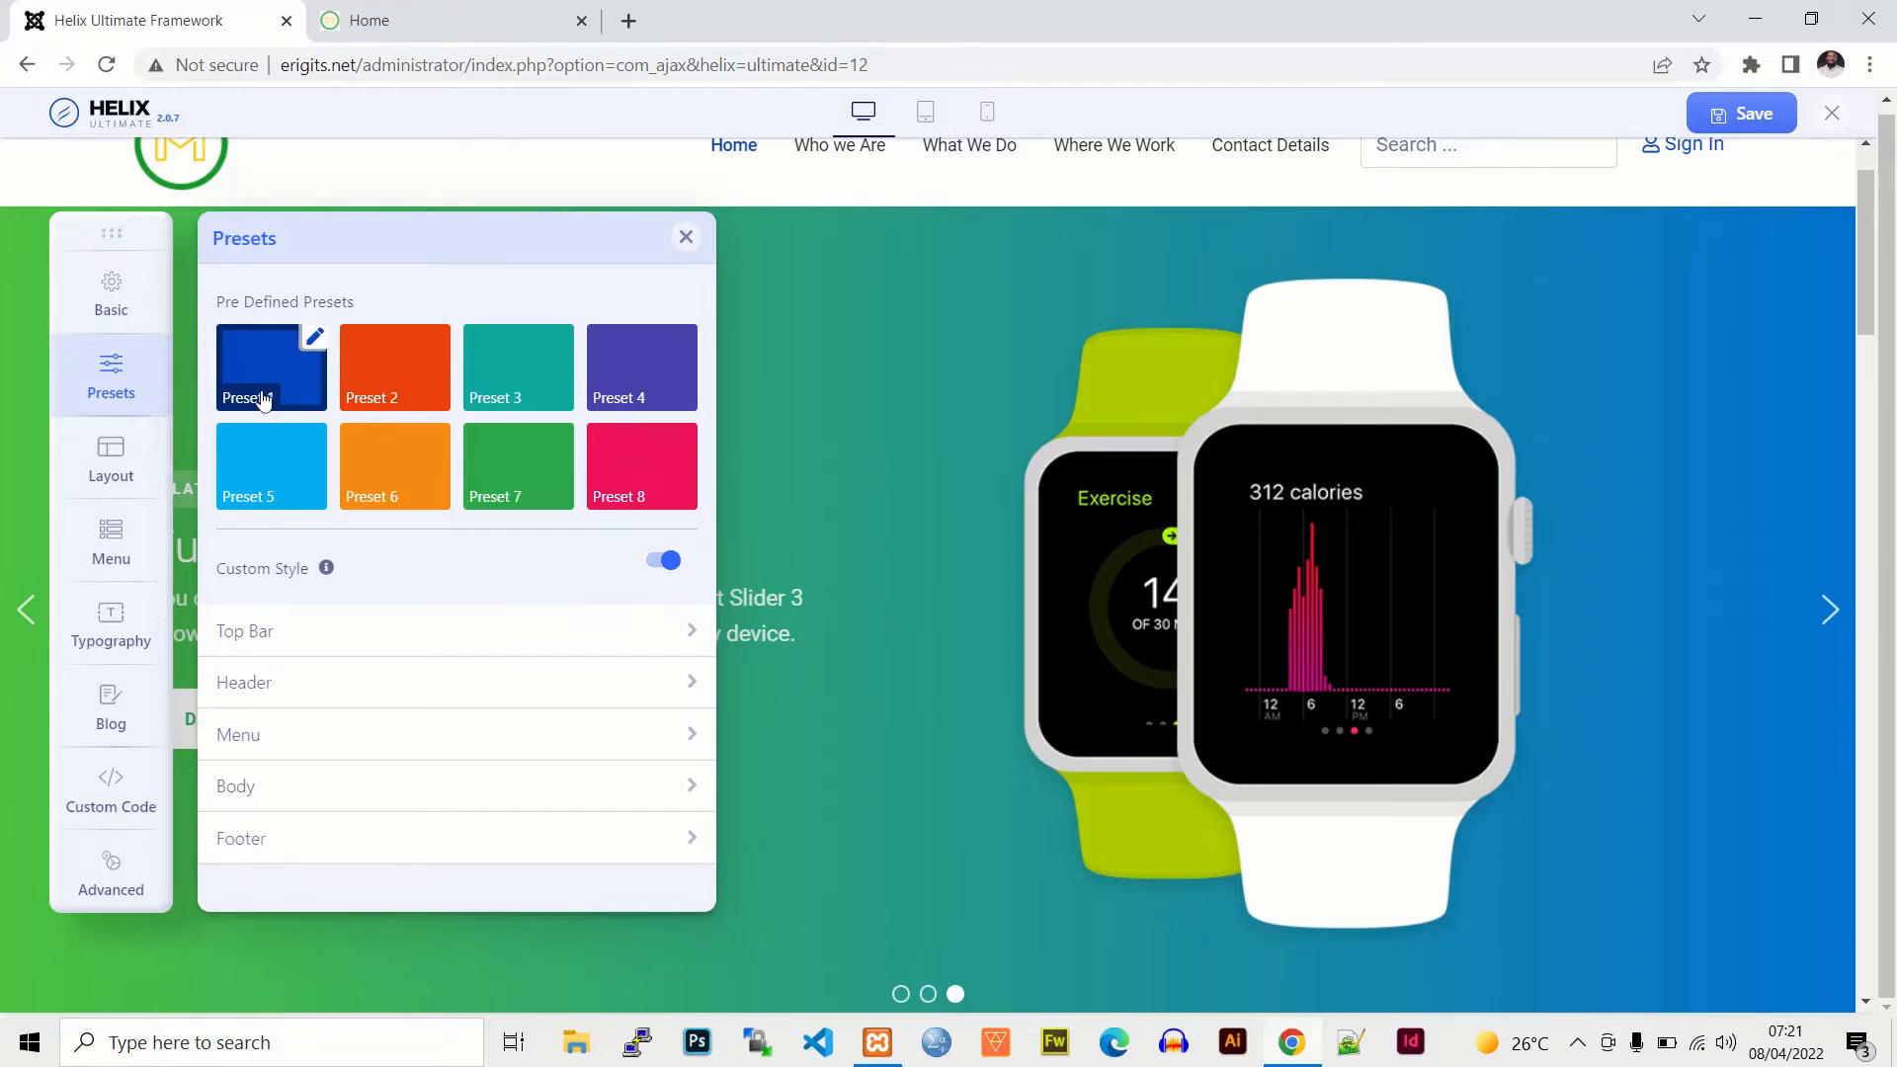
scroll(669, 195, "up", 1)
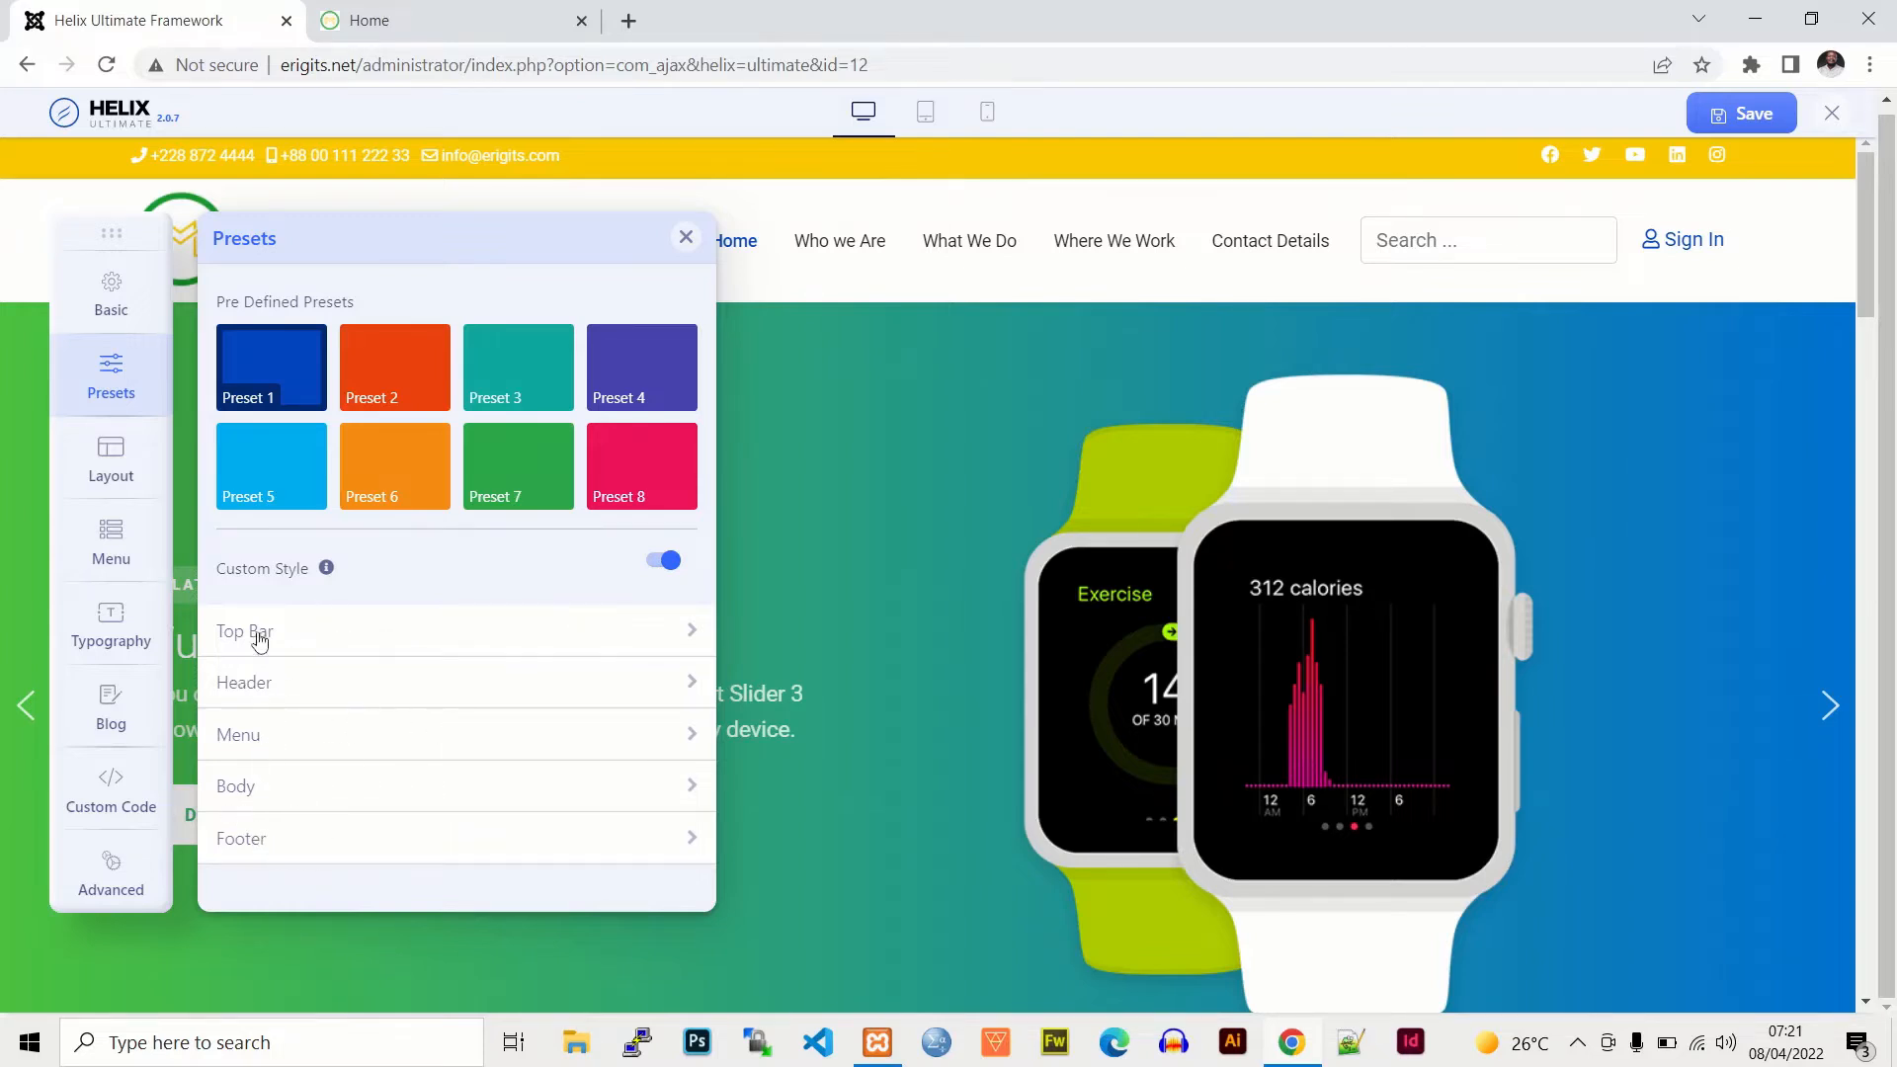
left_click(611, 640)
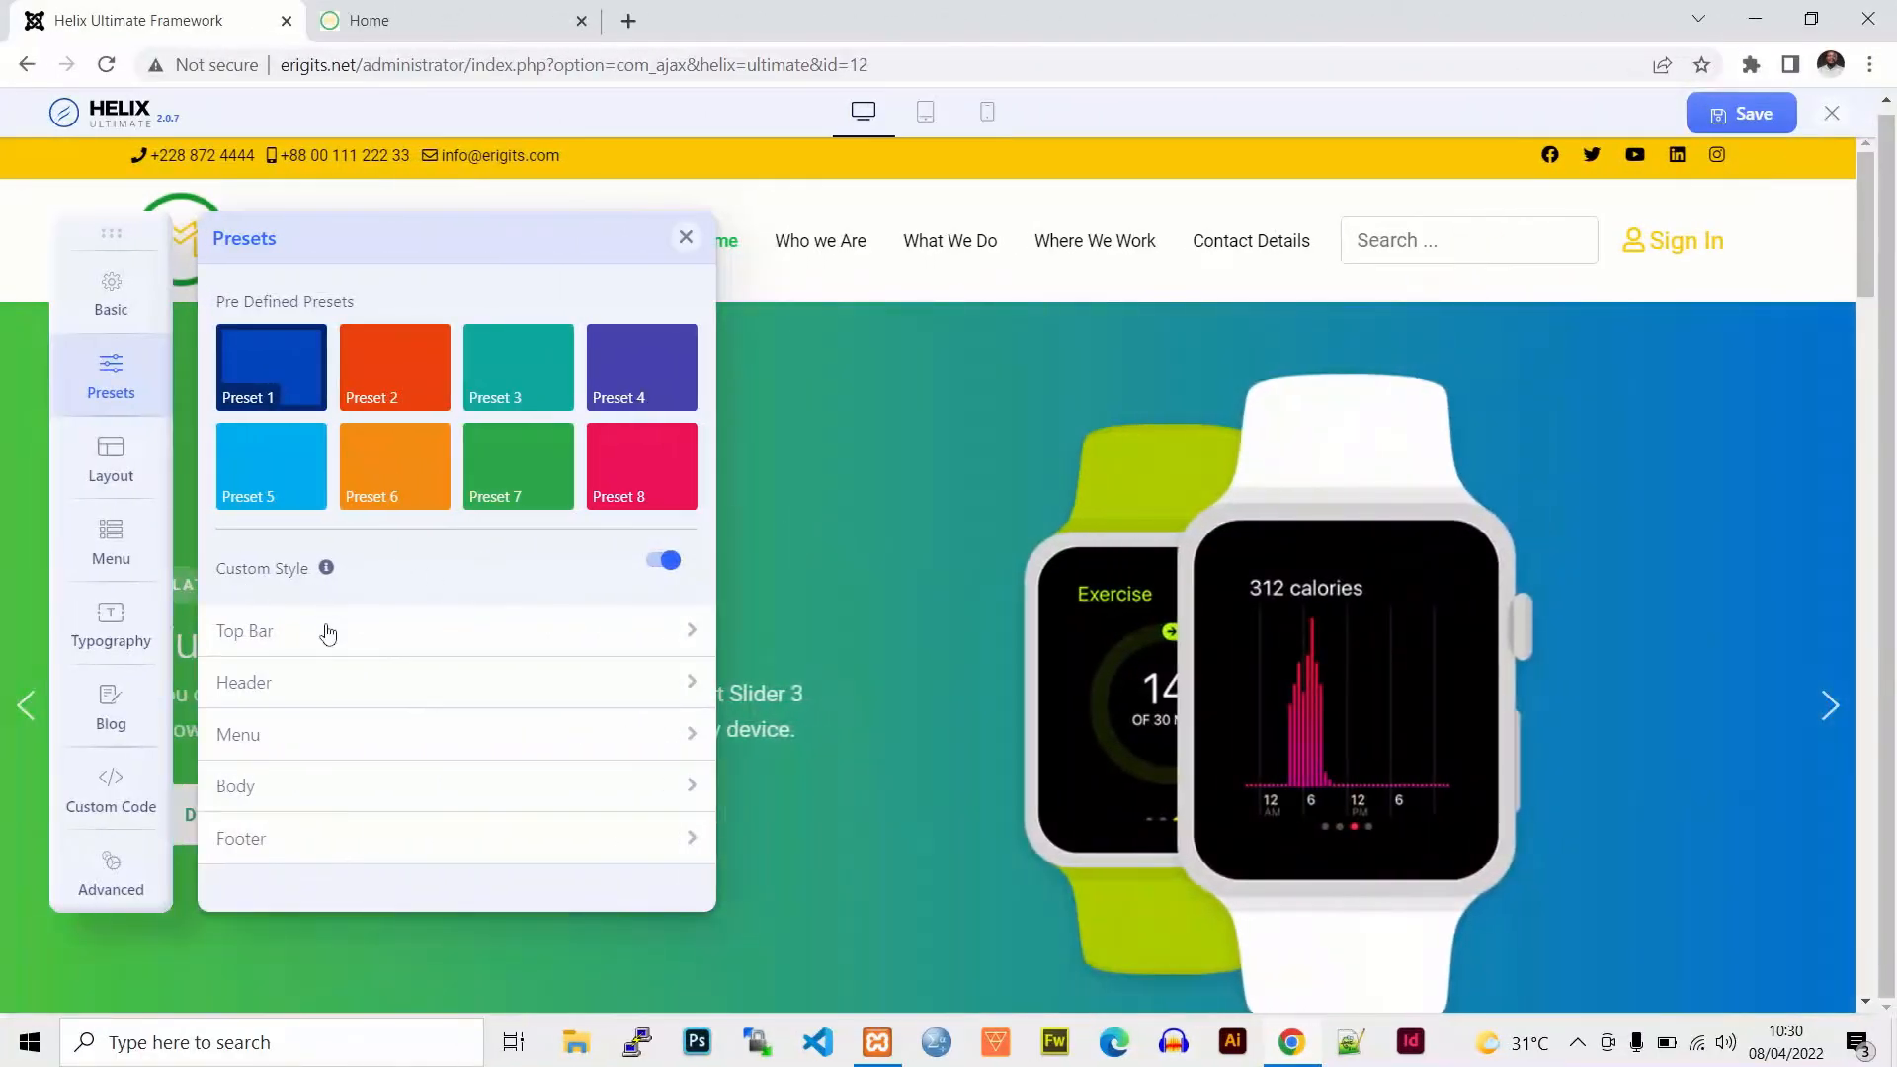
left_click(685, 630)
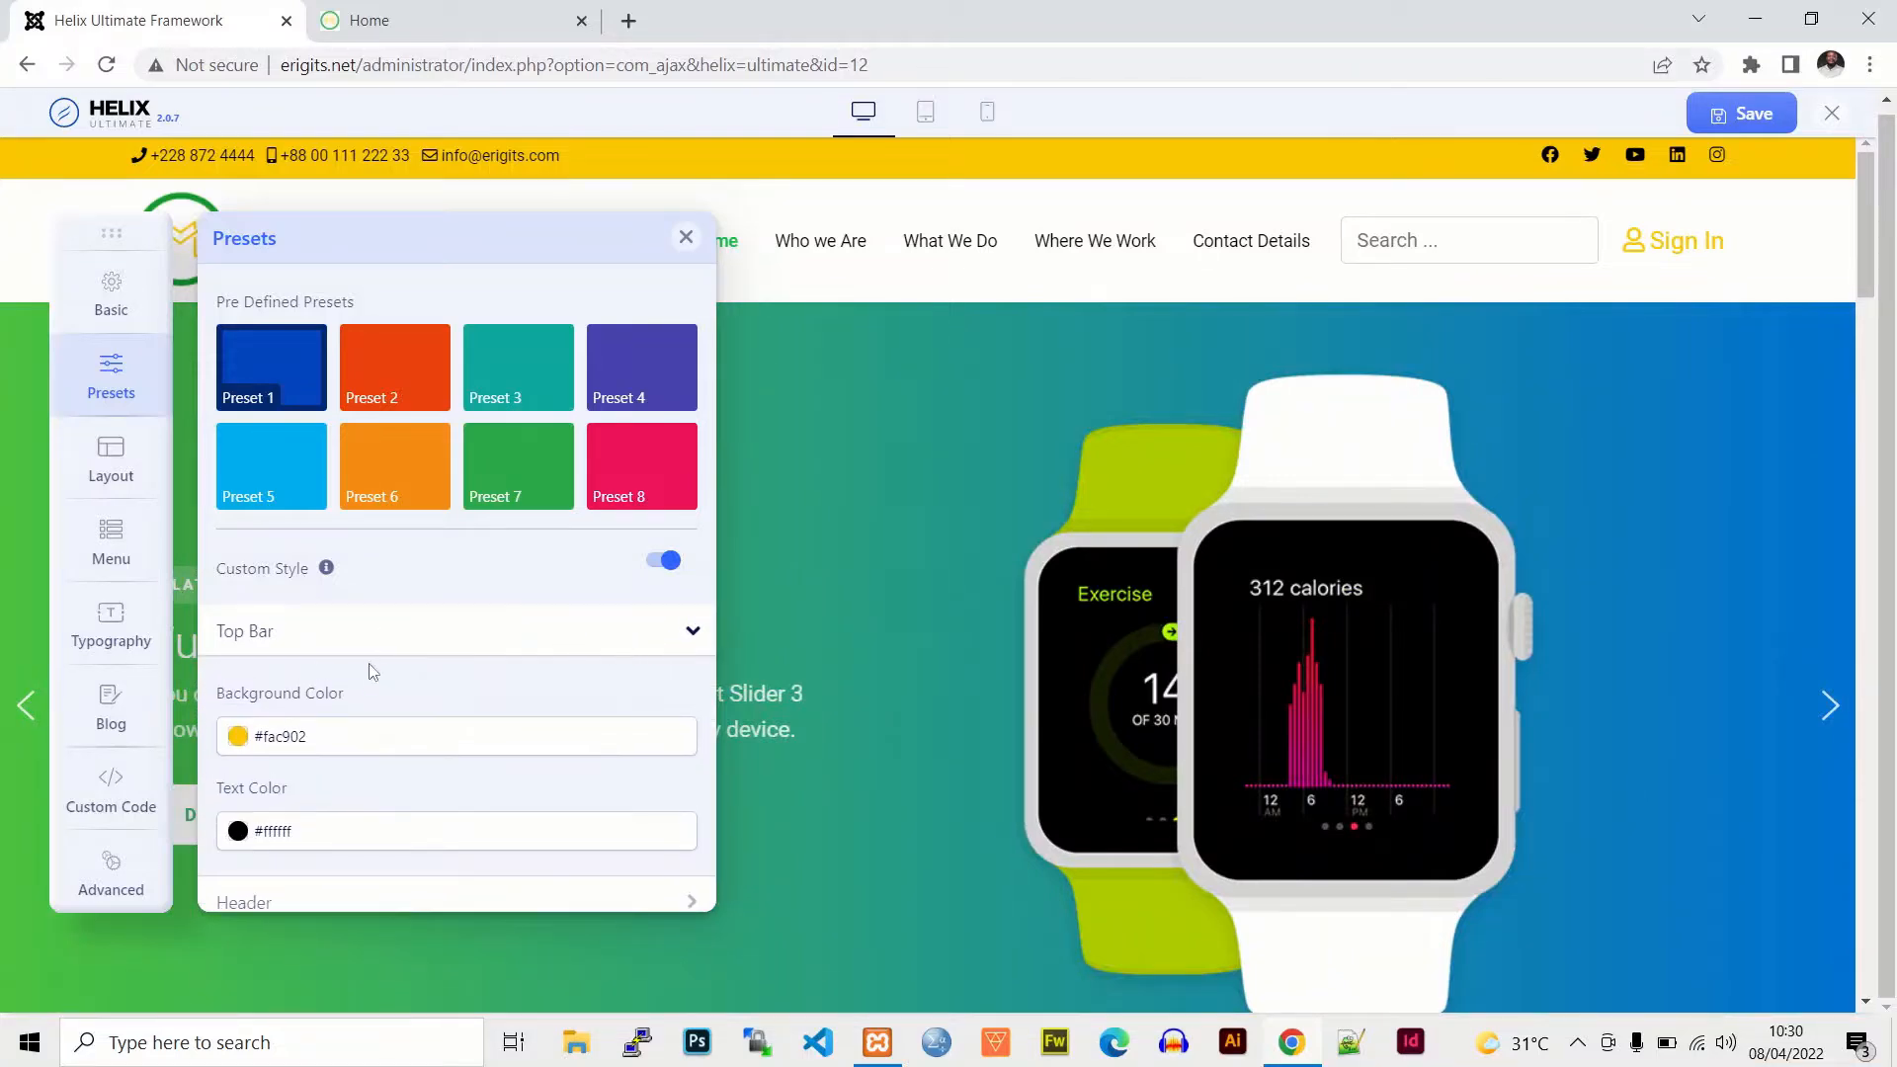
scroll(576, 675, "down", 2)
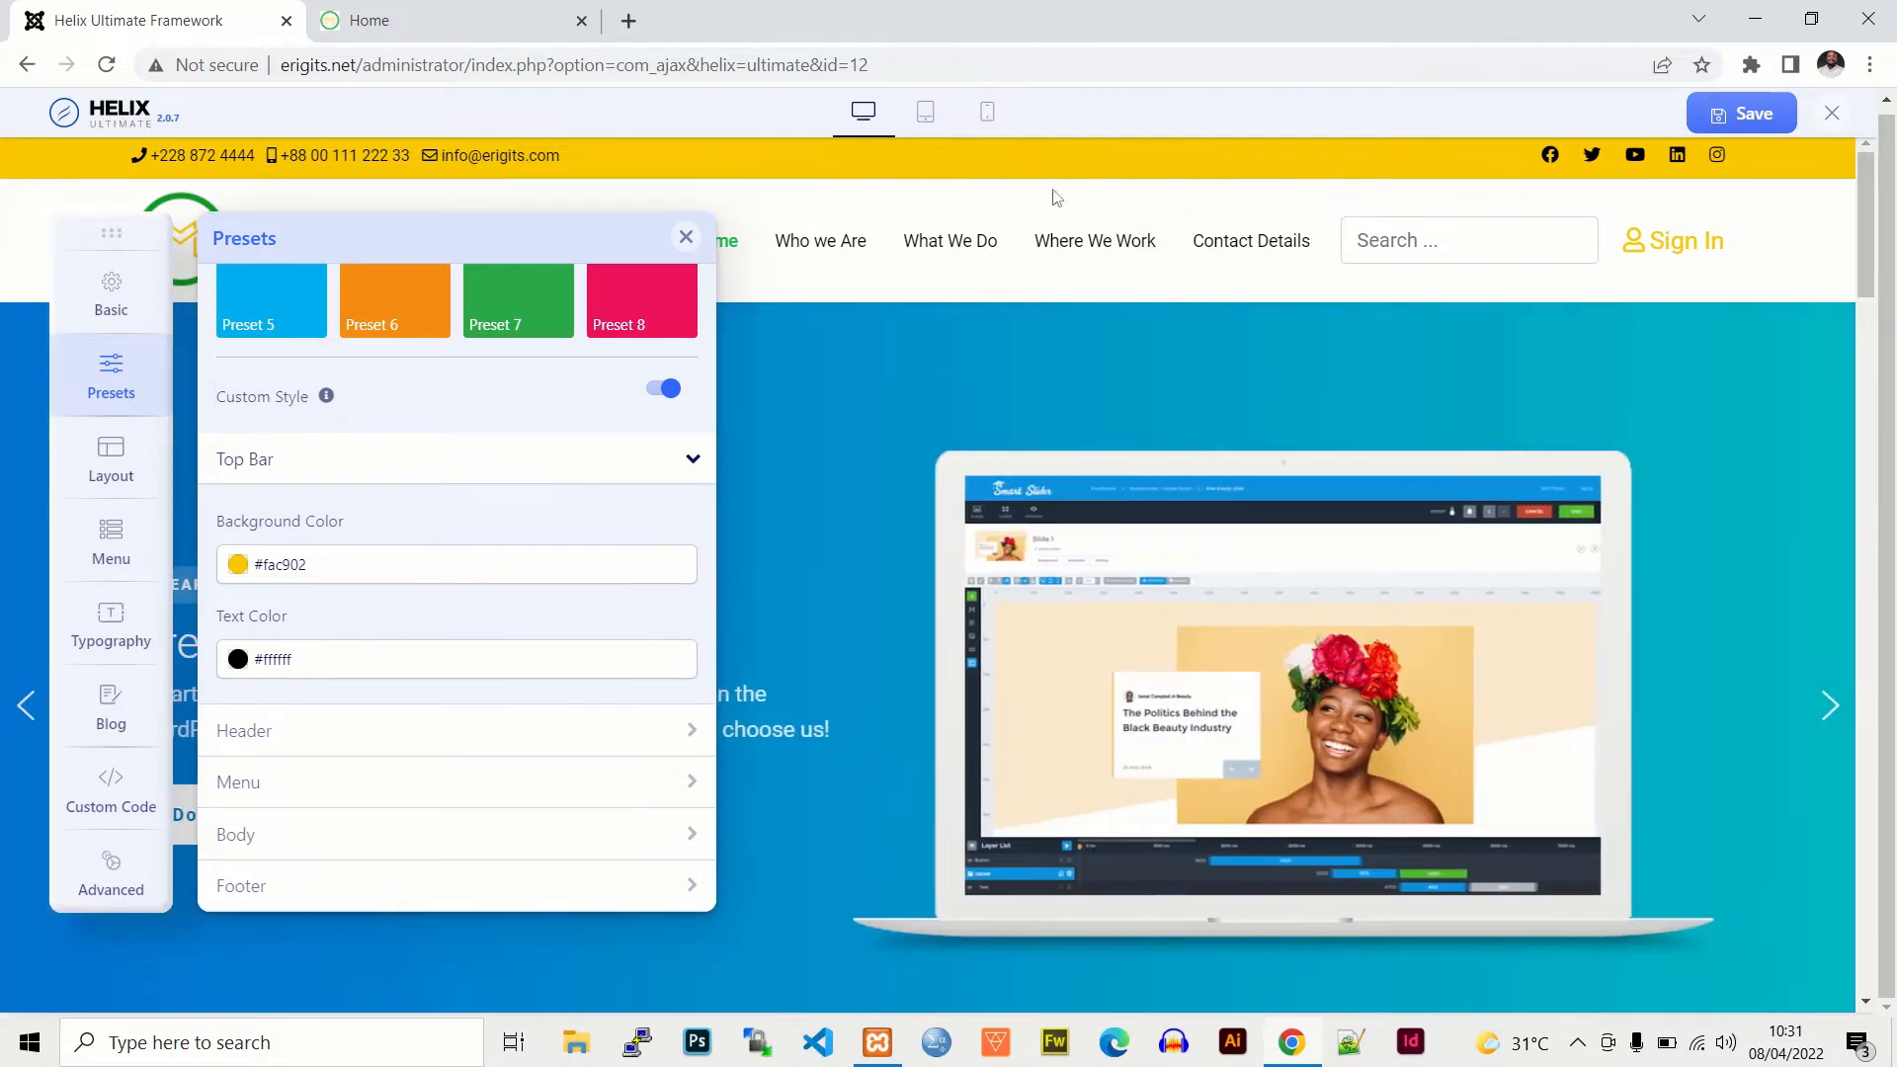
left_click_drag(318, 561, 245, 566)
left_click(283, 543)
left_click(280, 565)
left_click(411, 533)
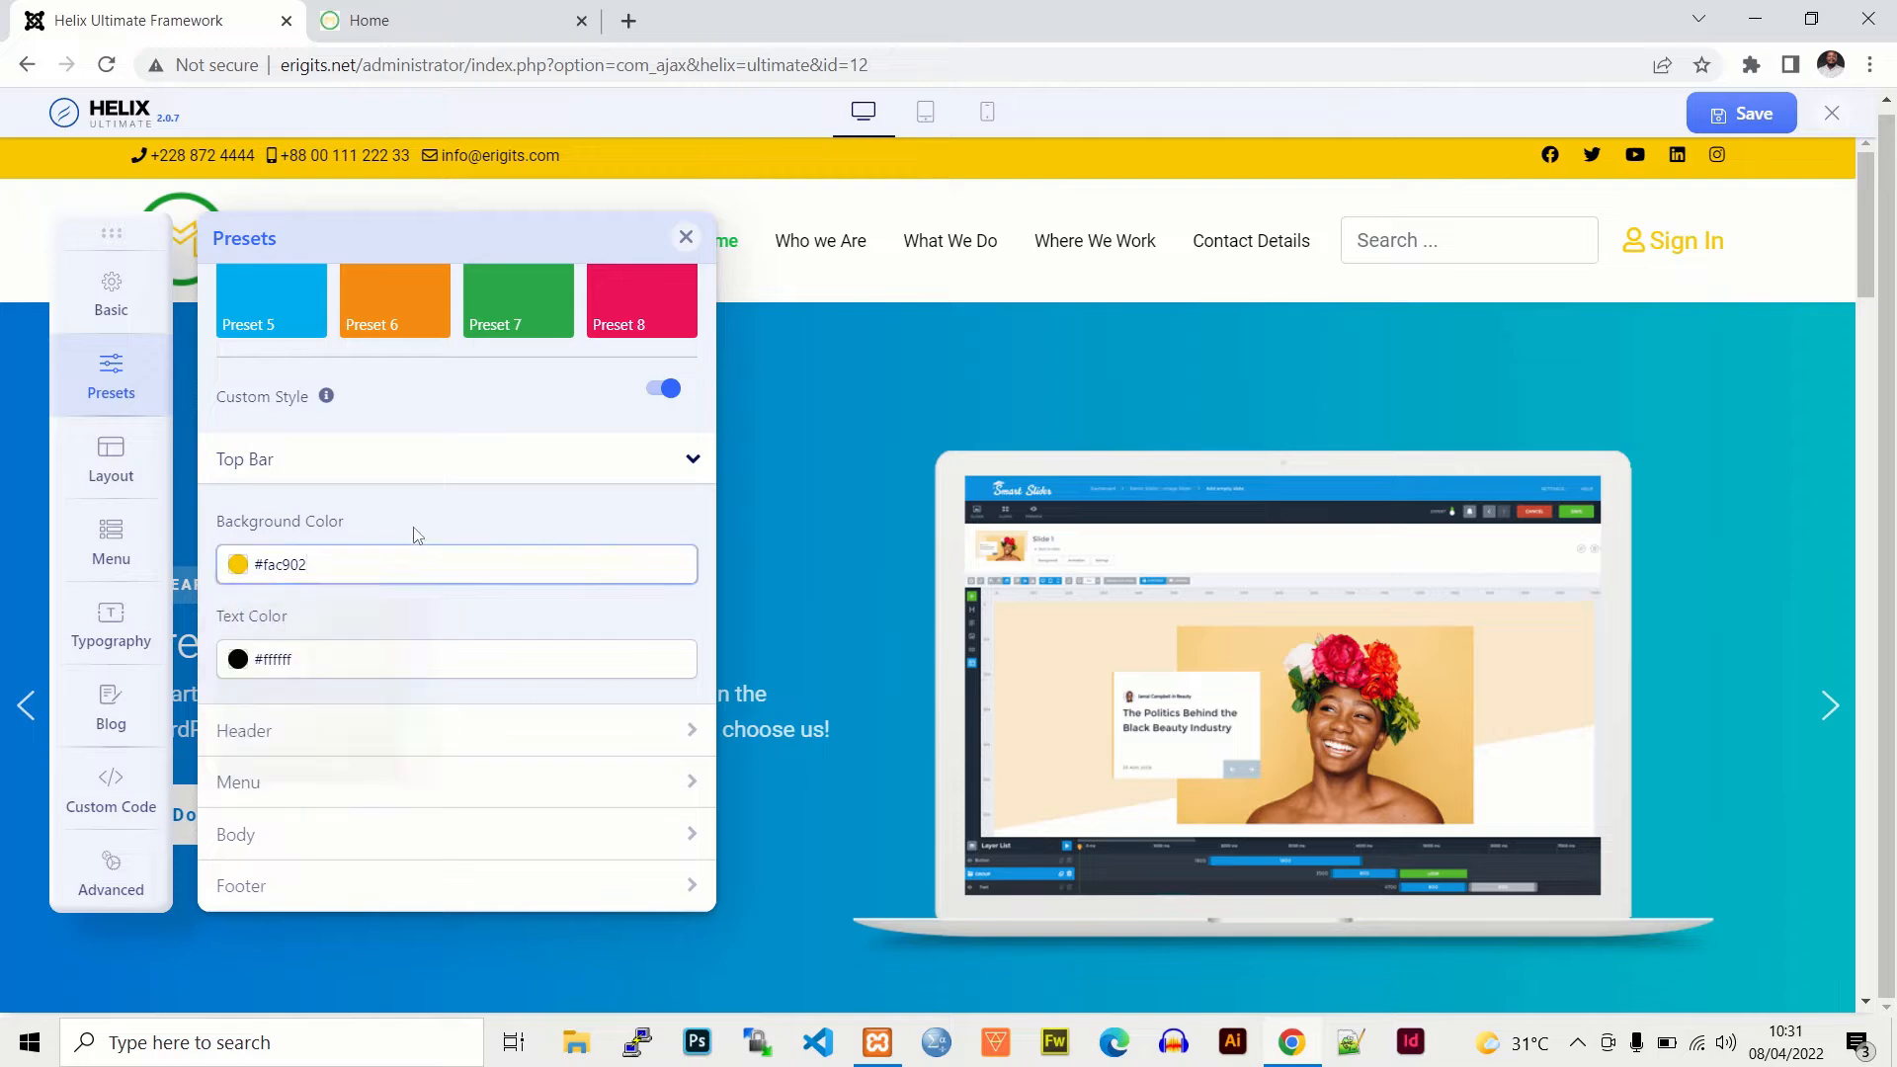
Step: Set the top bar text color to #000000 in the custom style
left_click_drag(339, 653, 246, 651)
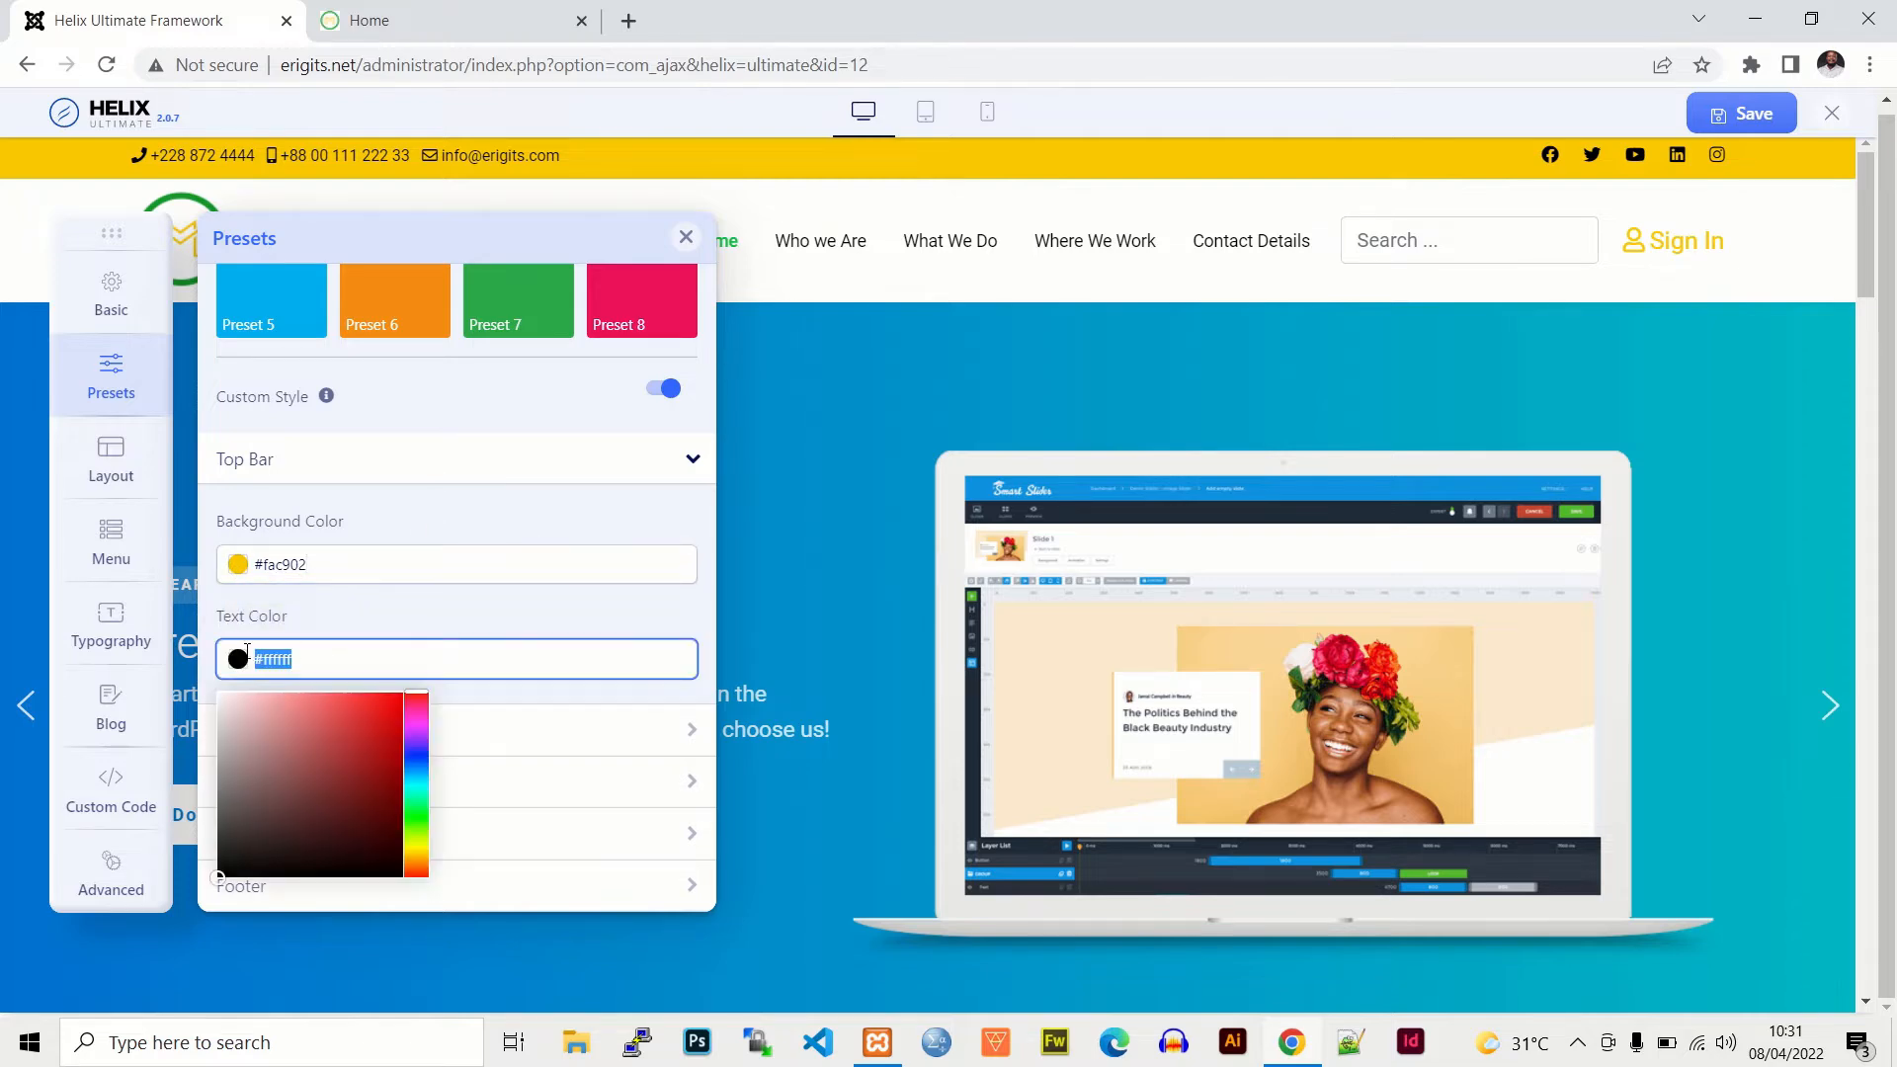
left_click(326, 654)
key("BackSpace")
key("BackSpace")
key("BackSpace")
key("BackSpace")
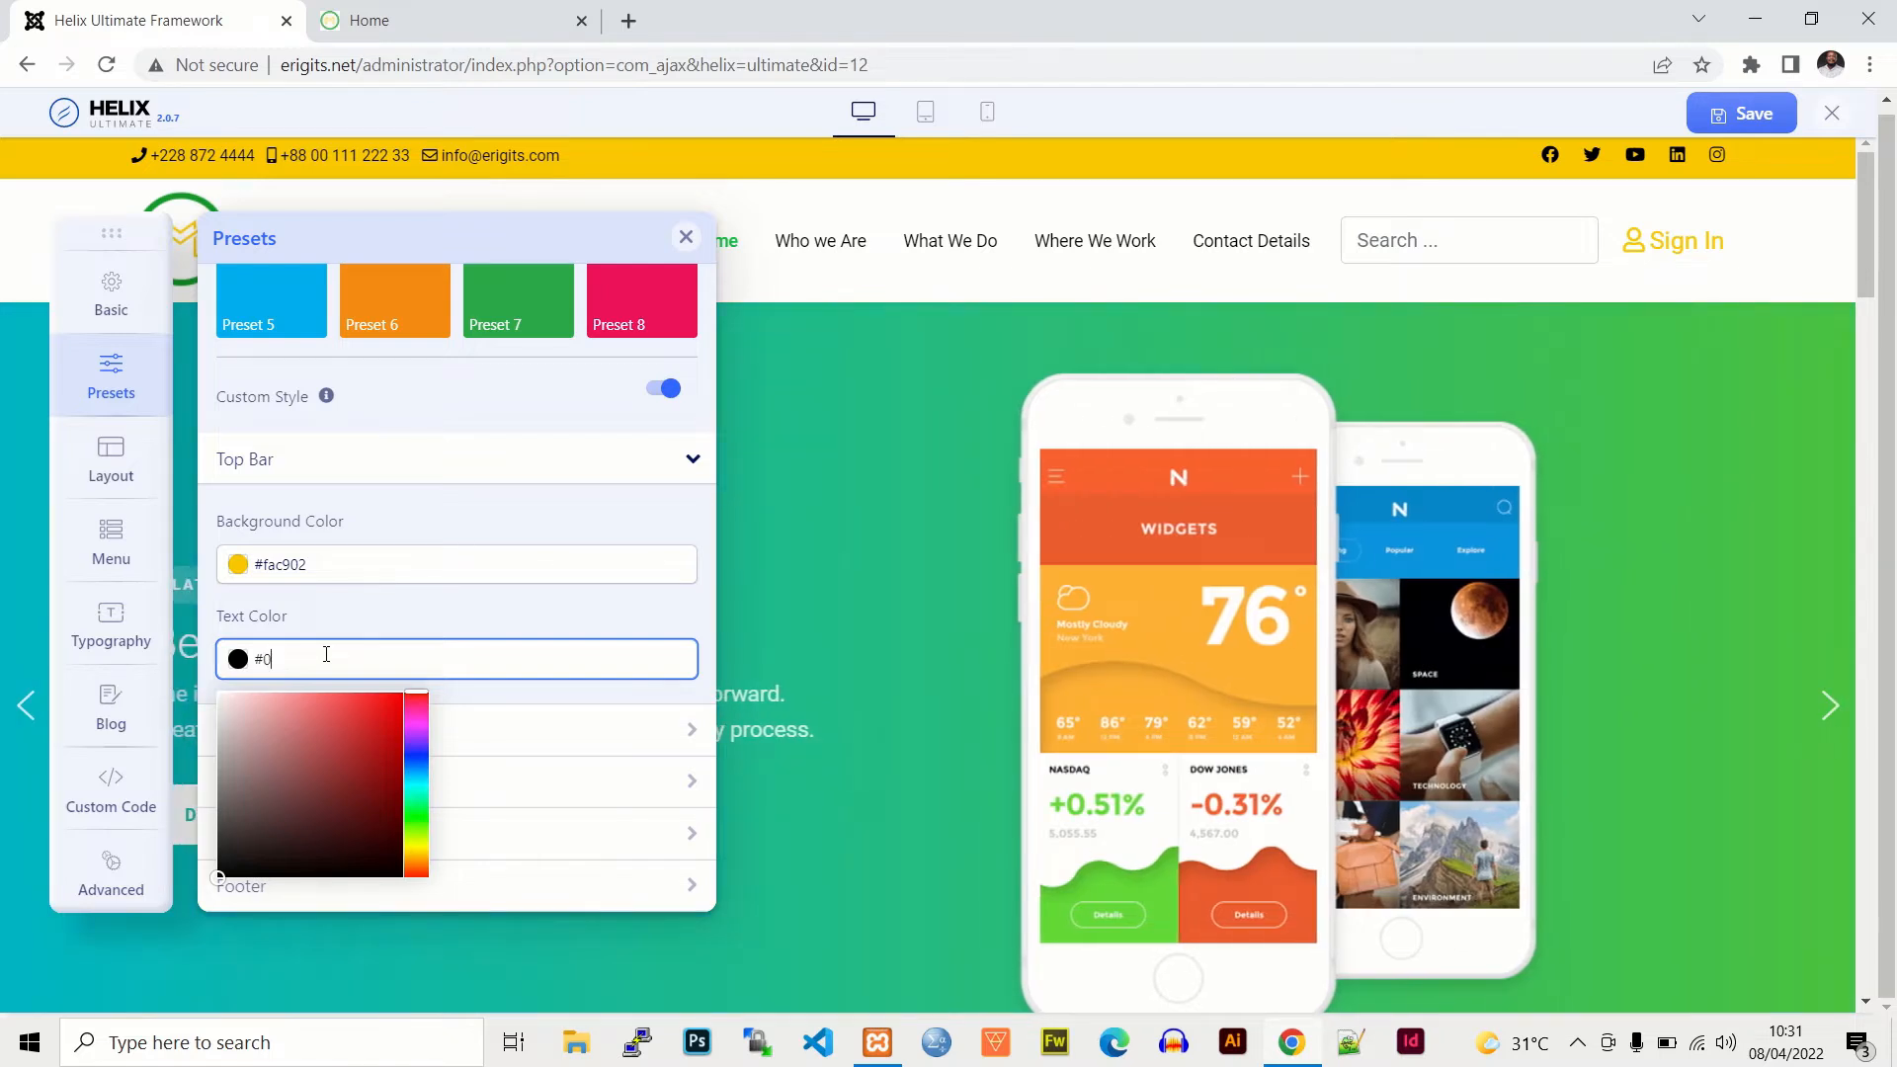
type("000000")
left_click(504, 620)
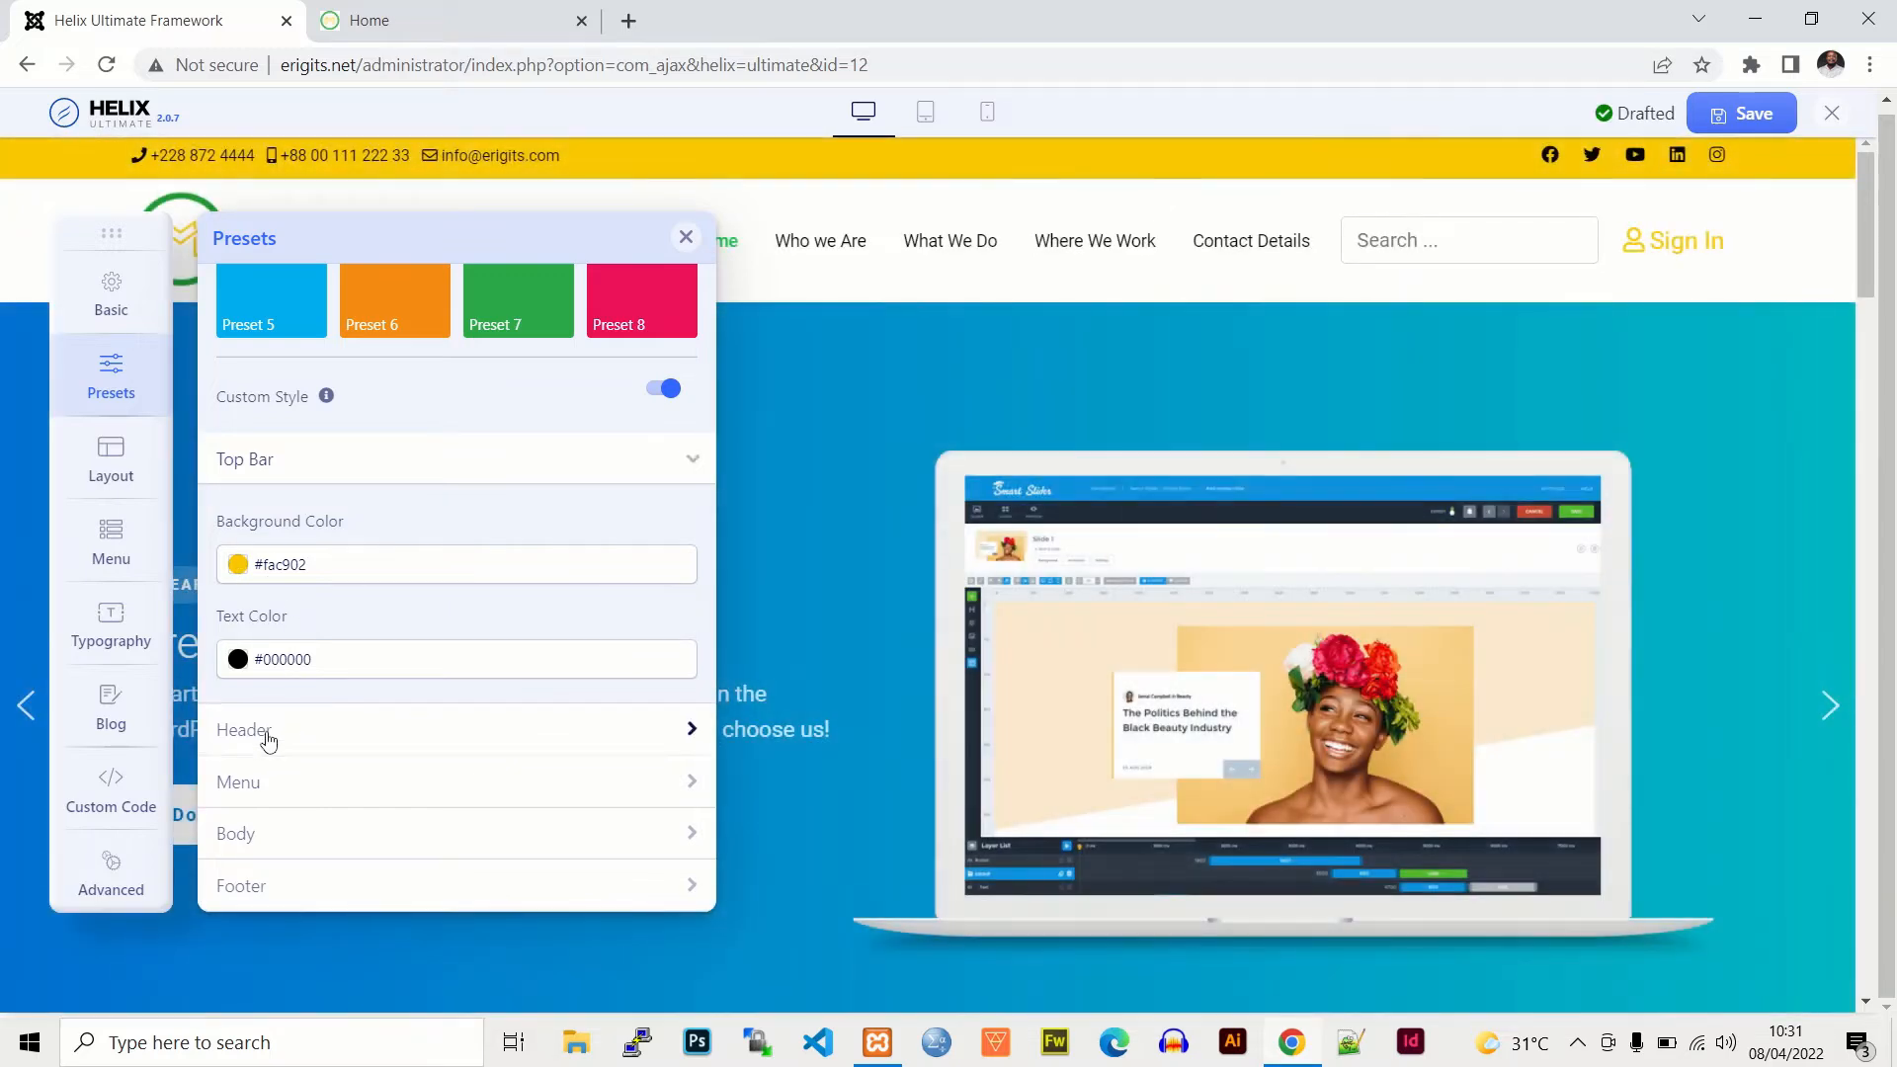
Step: Review the header background color and logo text color in the custom style
left_click(264, 732)
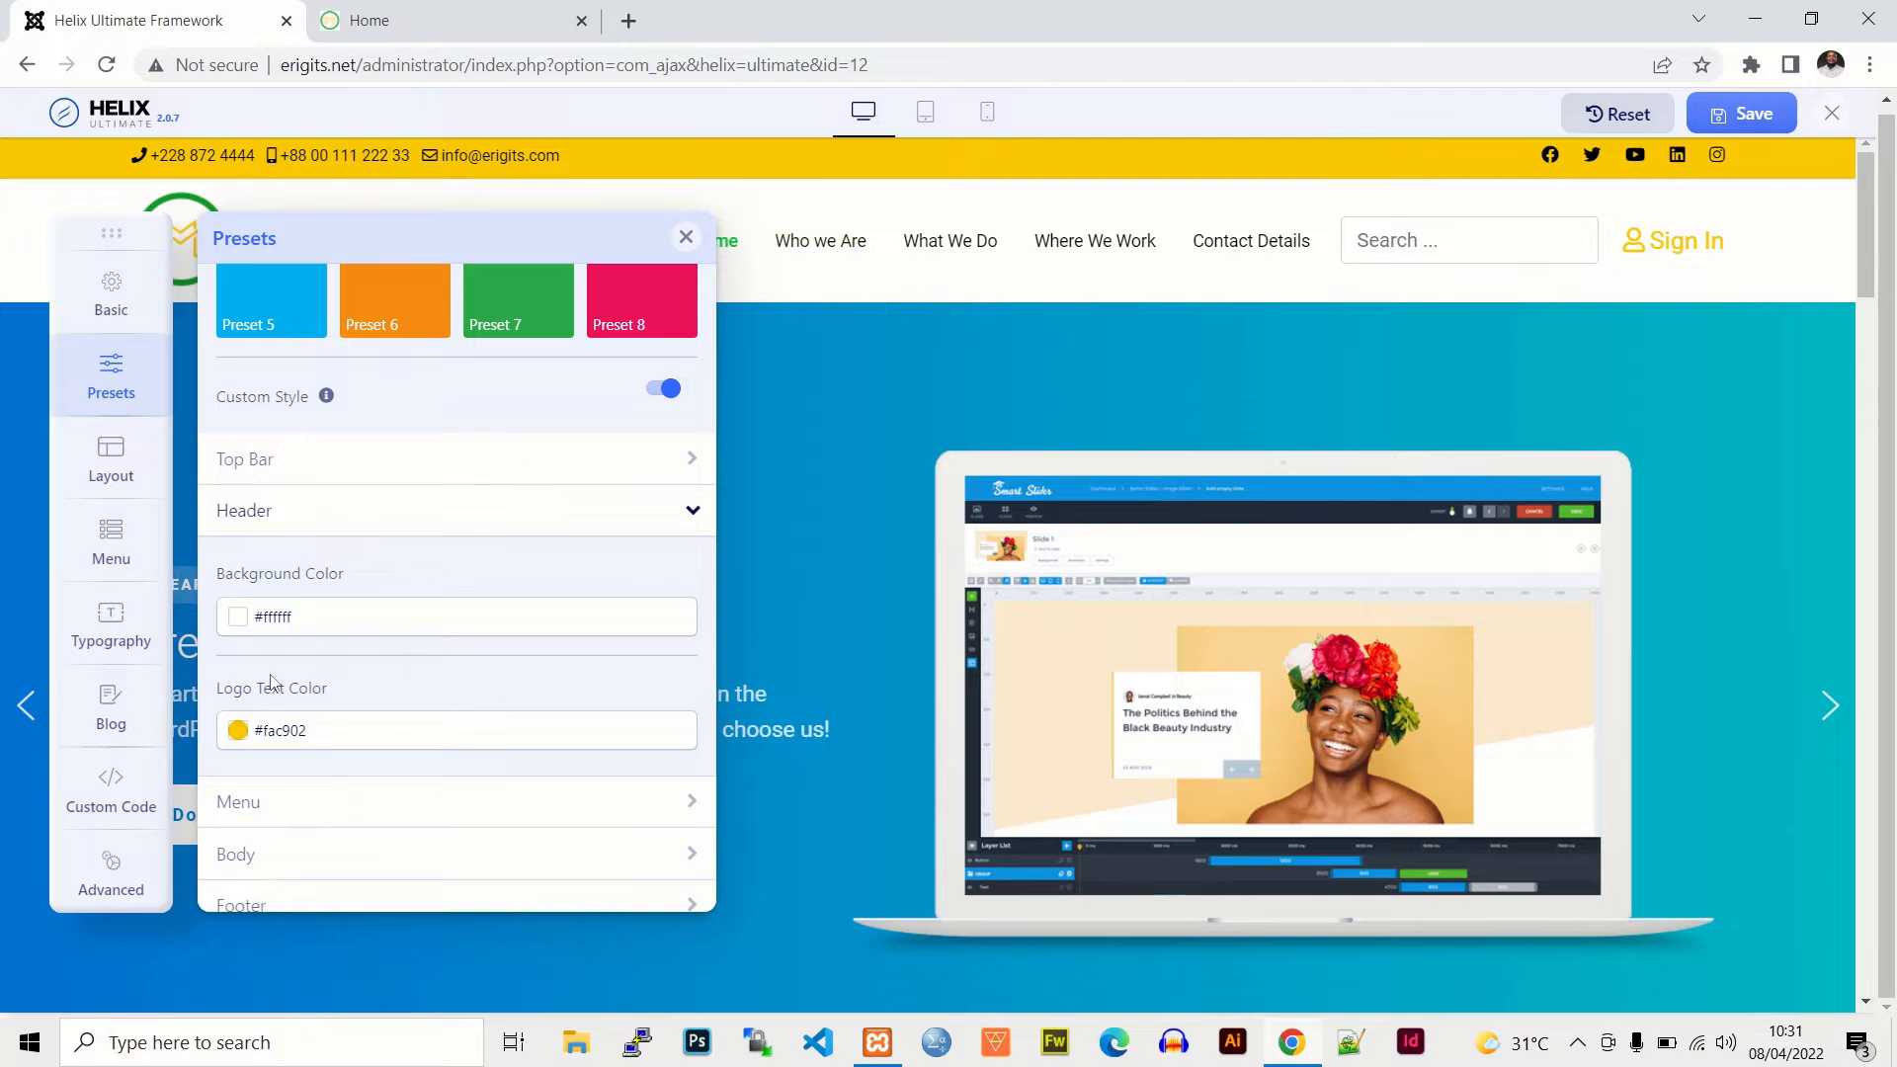
left_click(370, 612)
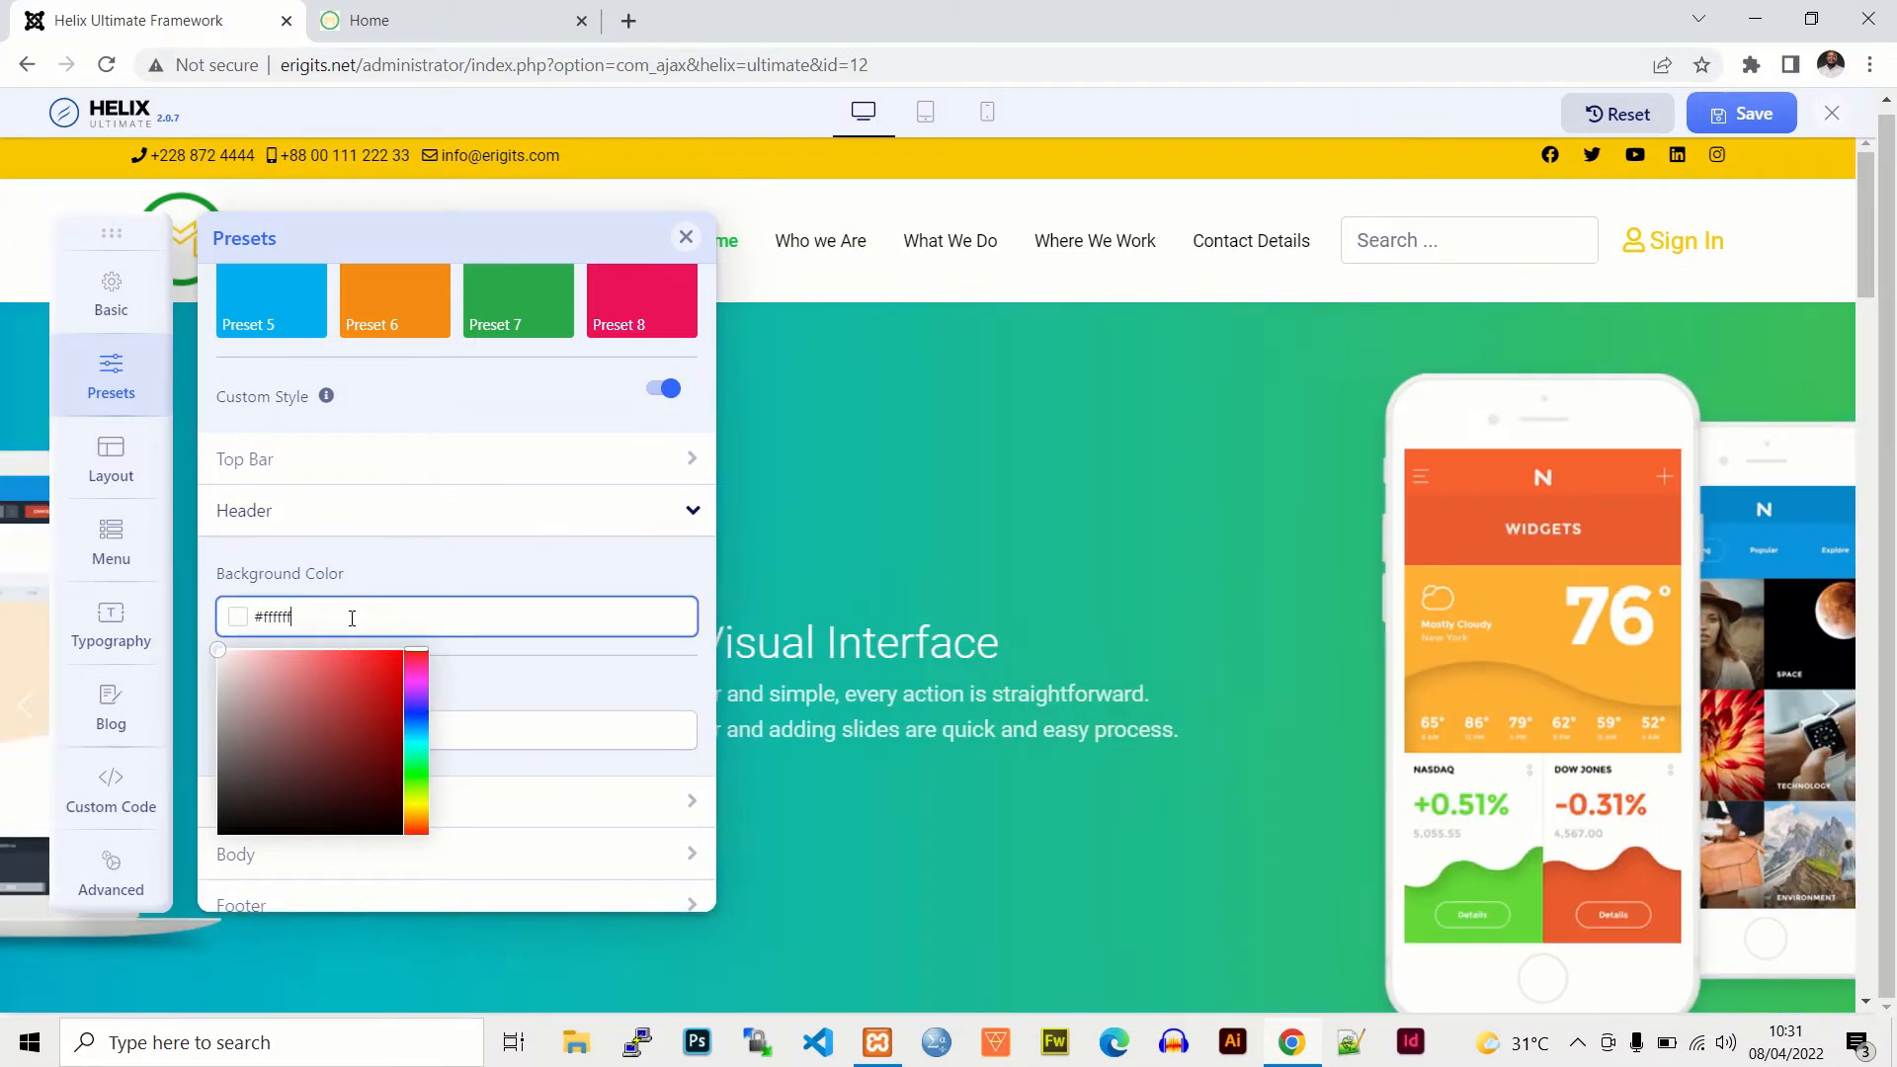
left_click(408, 586)
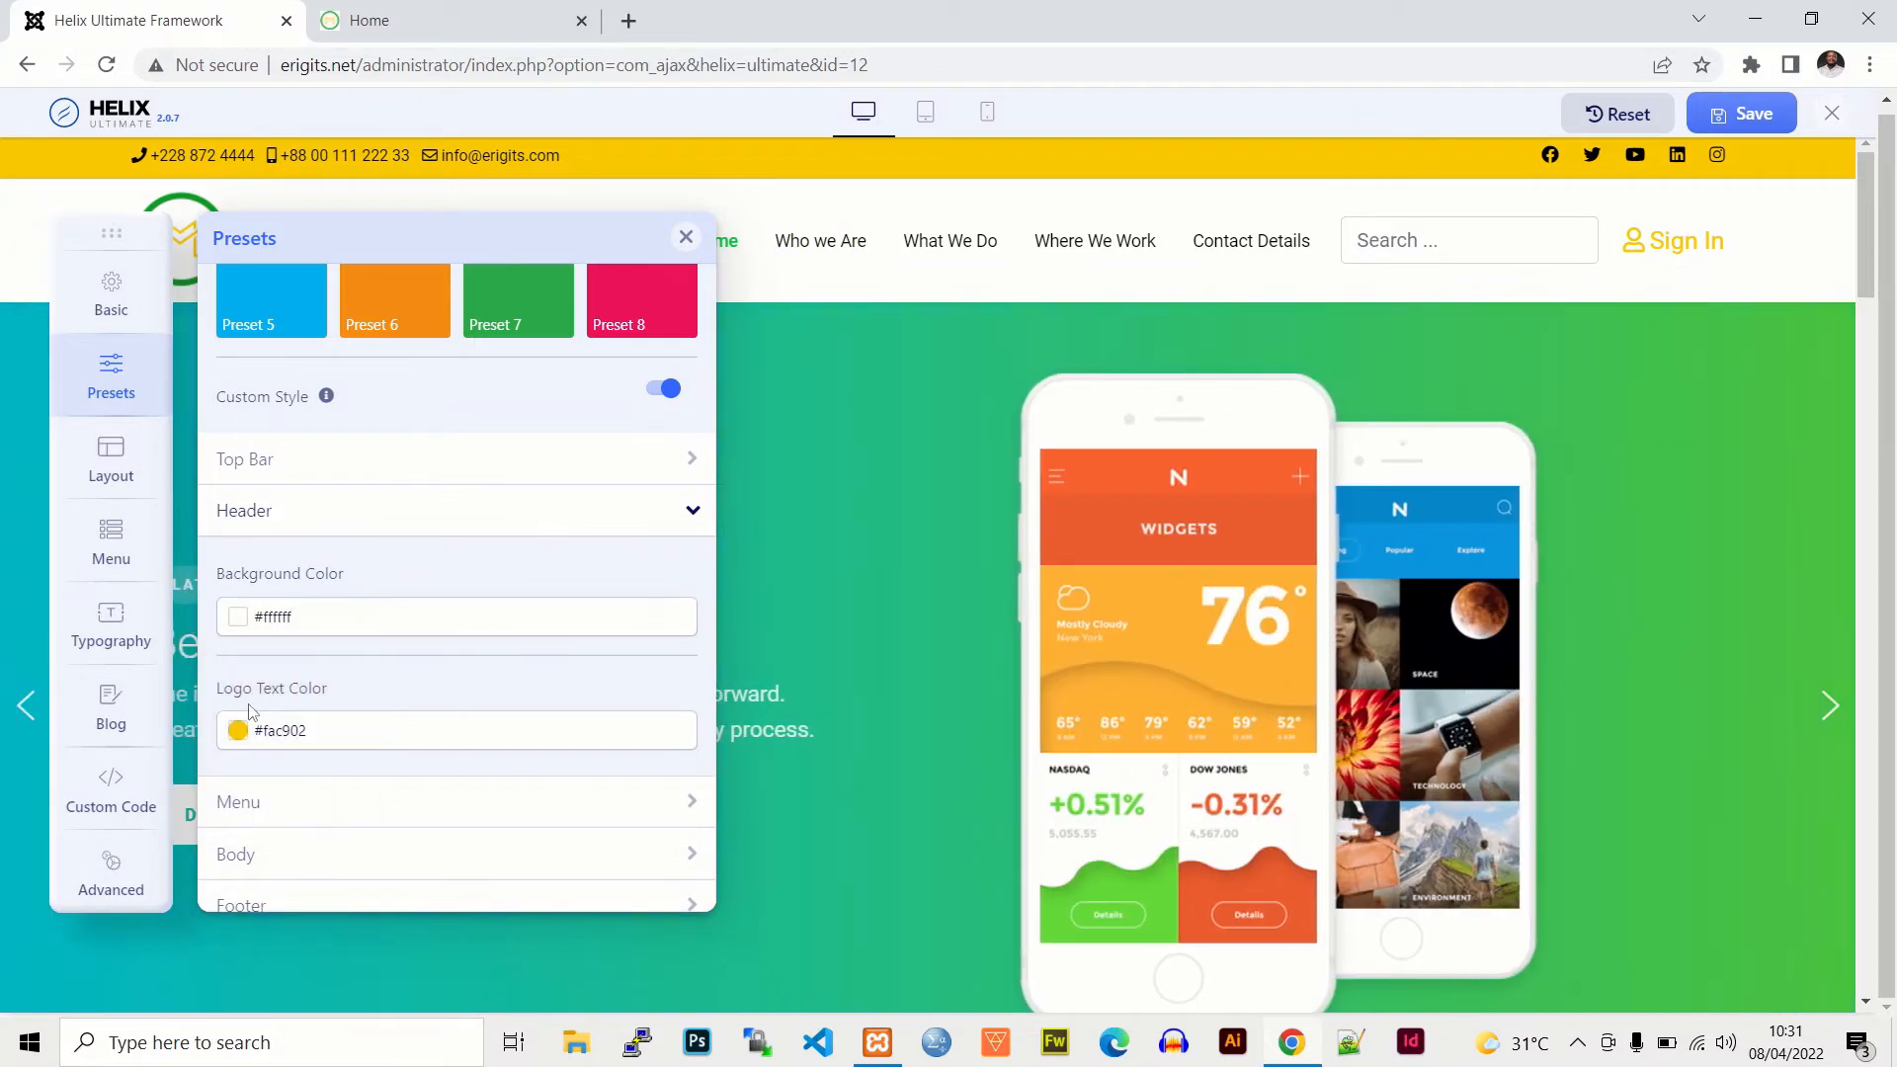
left_click(316, 726)
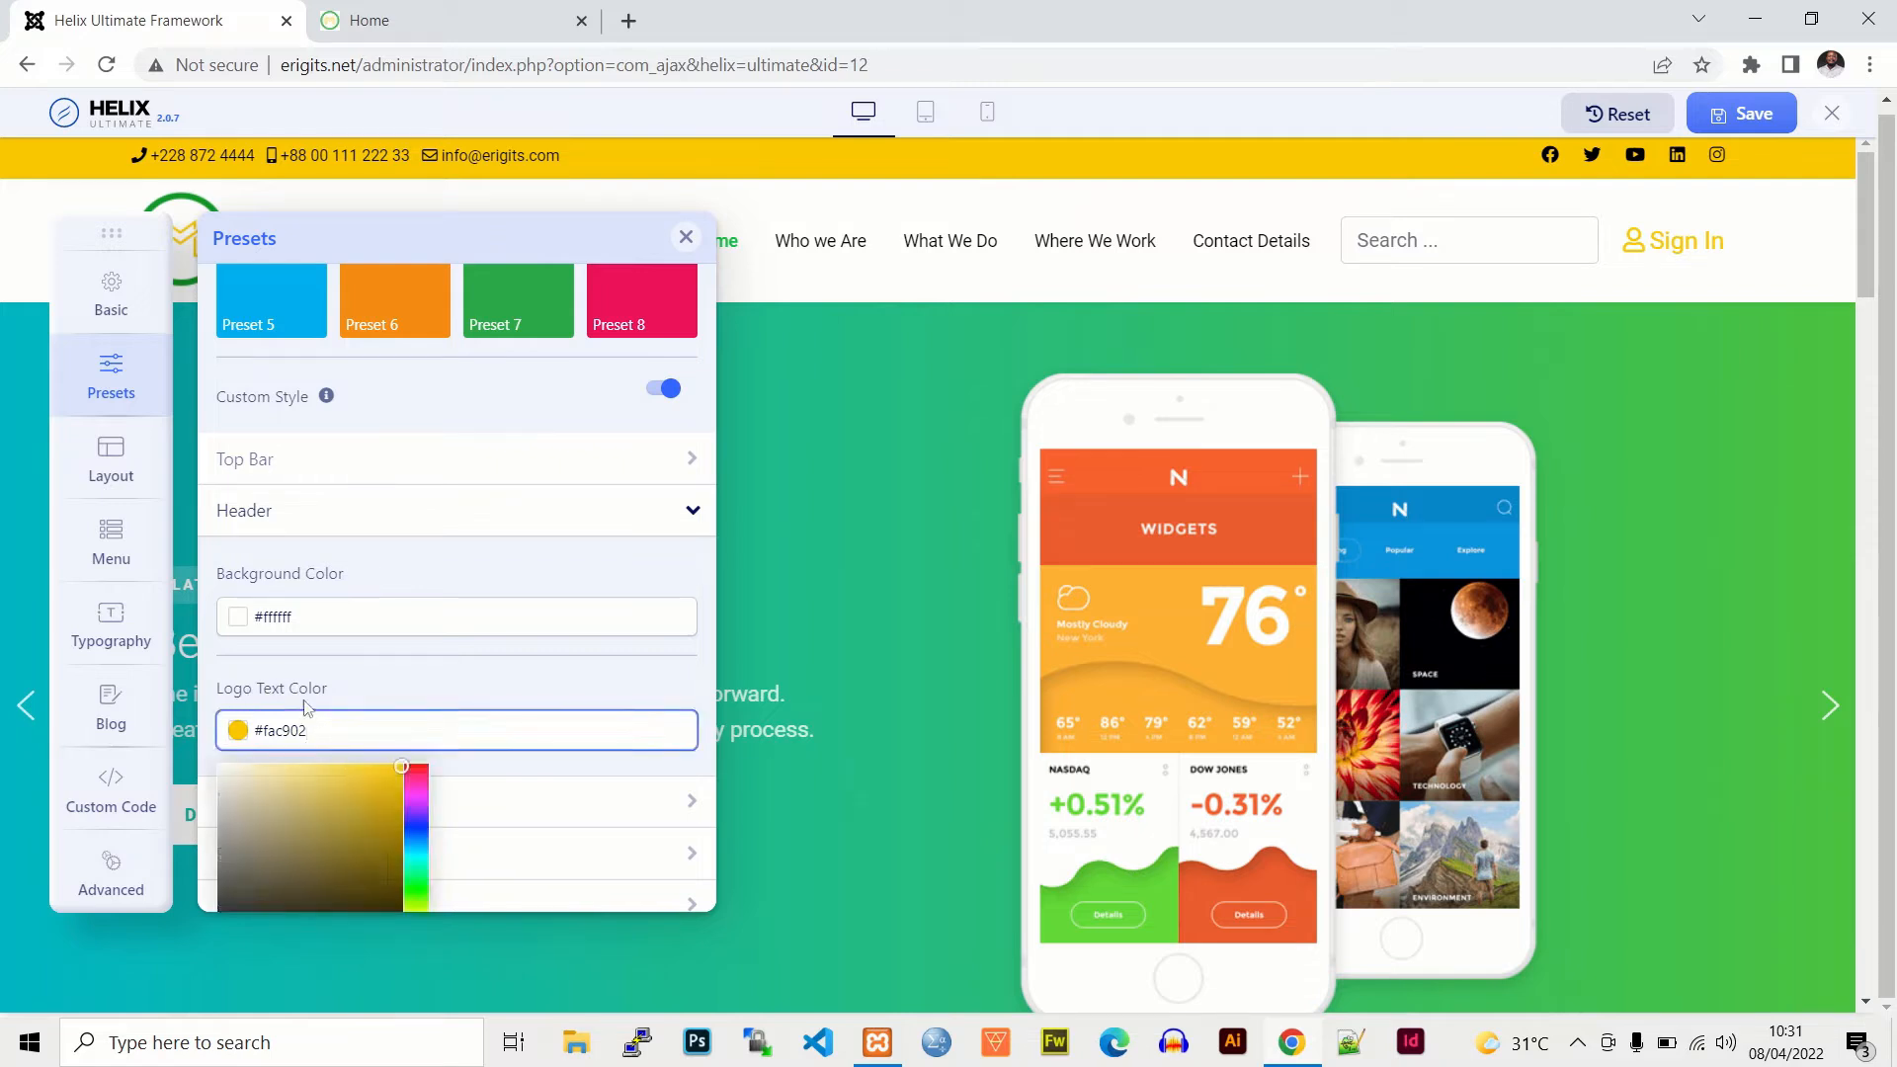
left_click(610, 561)
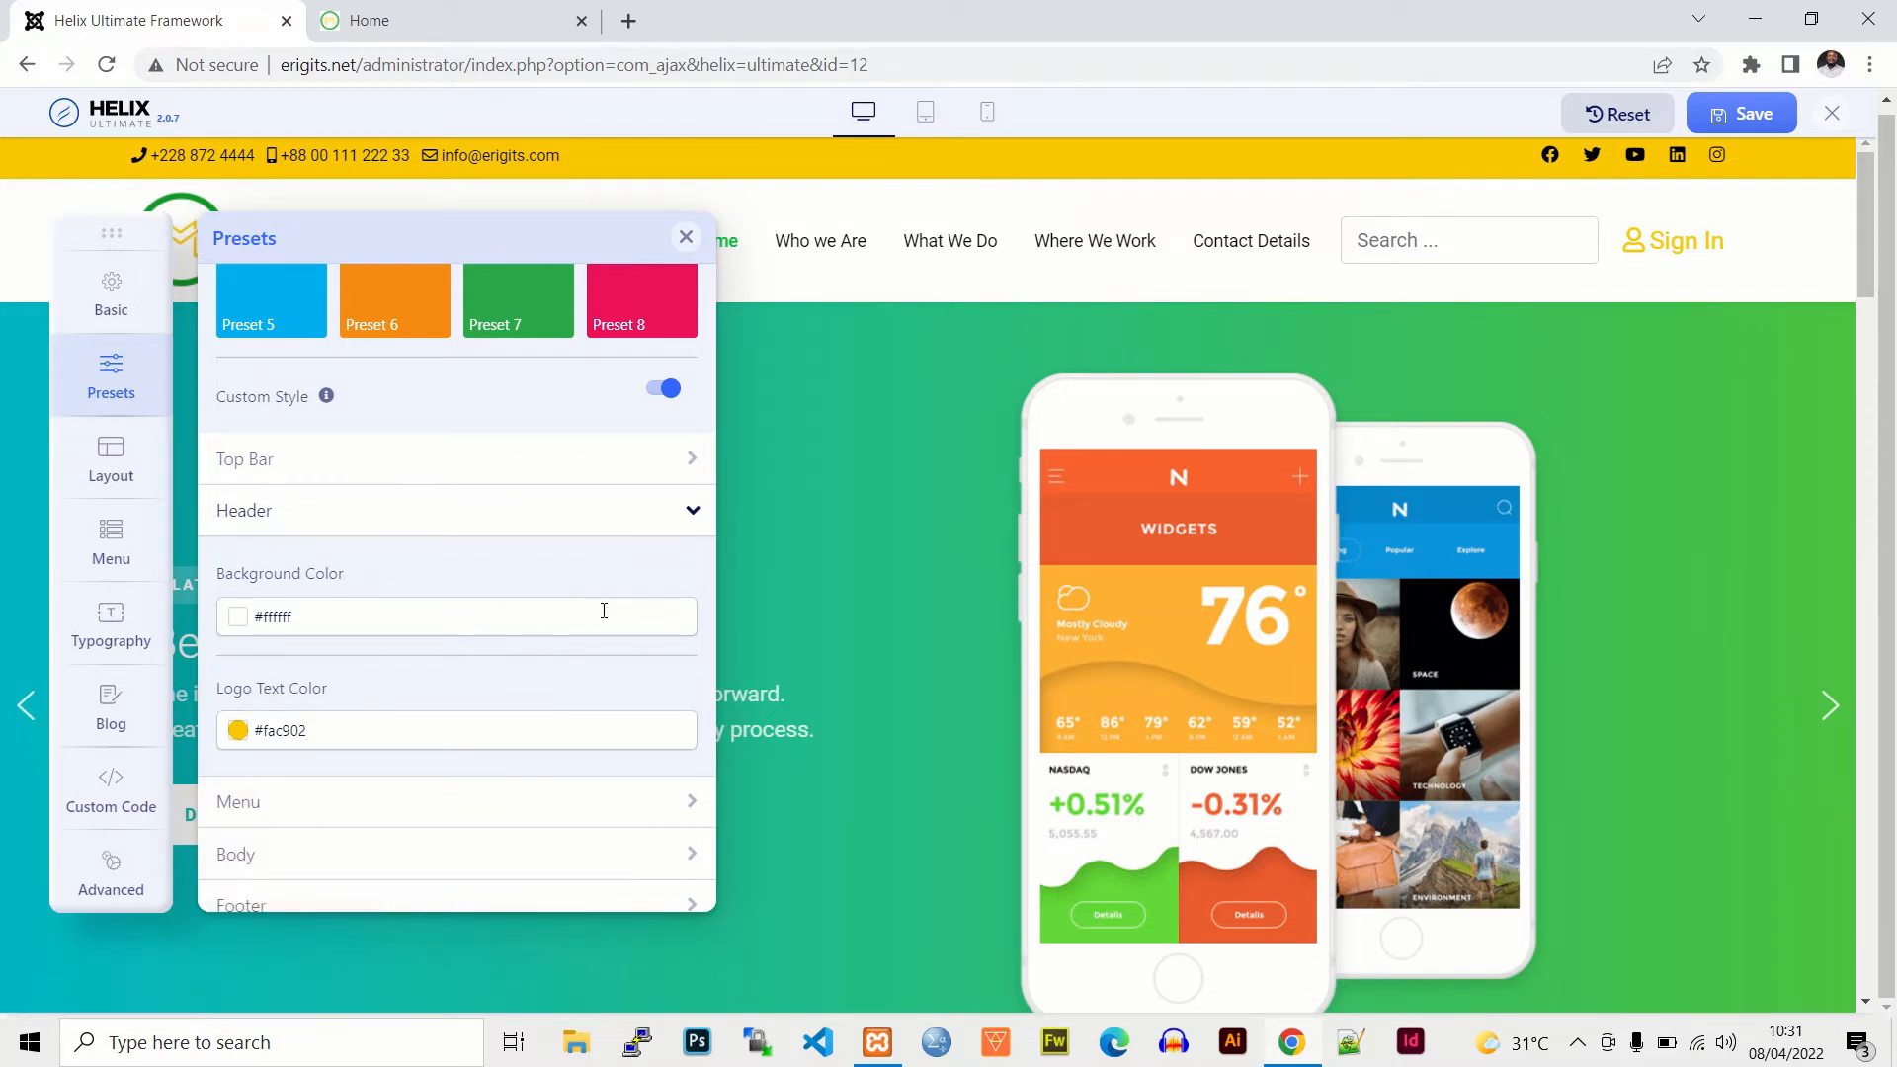
Step: Examine the menu's text, hover, active and dropdown colors in the custom style, moving the settings panel off the site logo
left_click(465, 800)
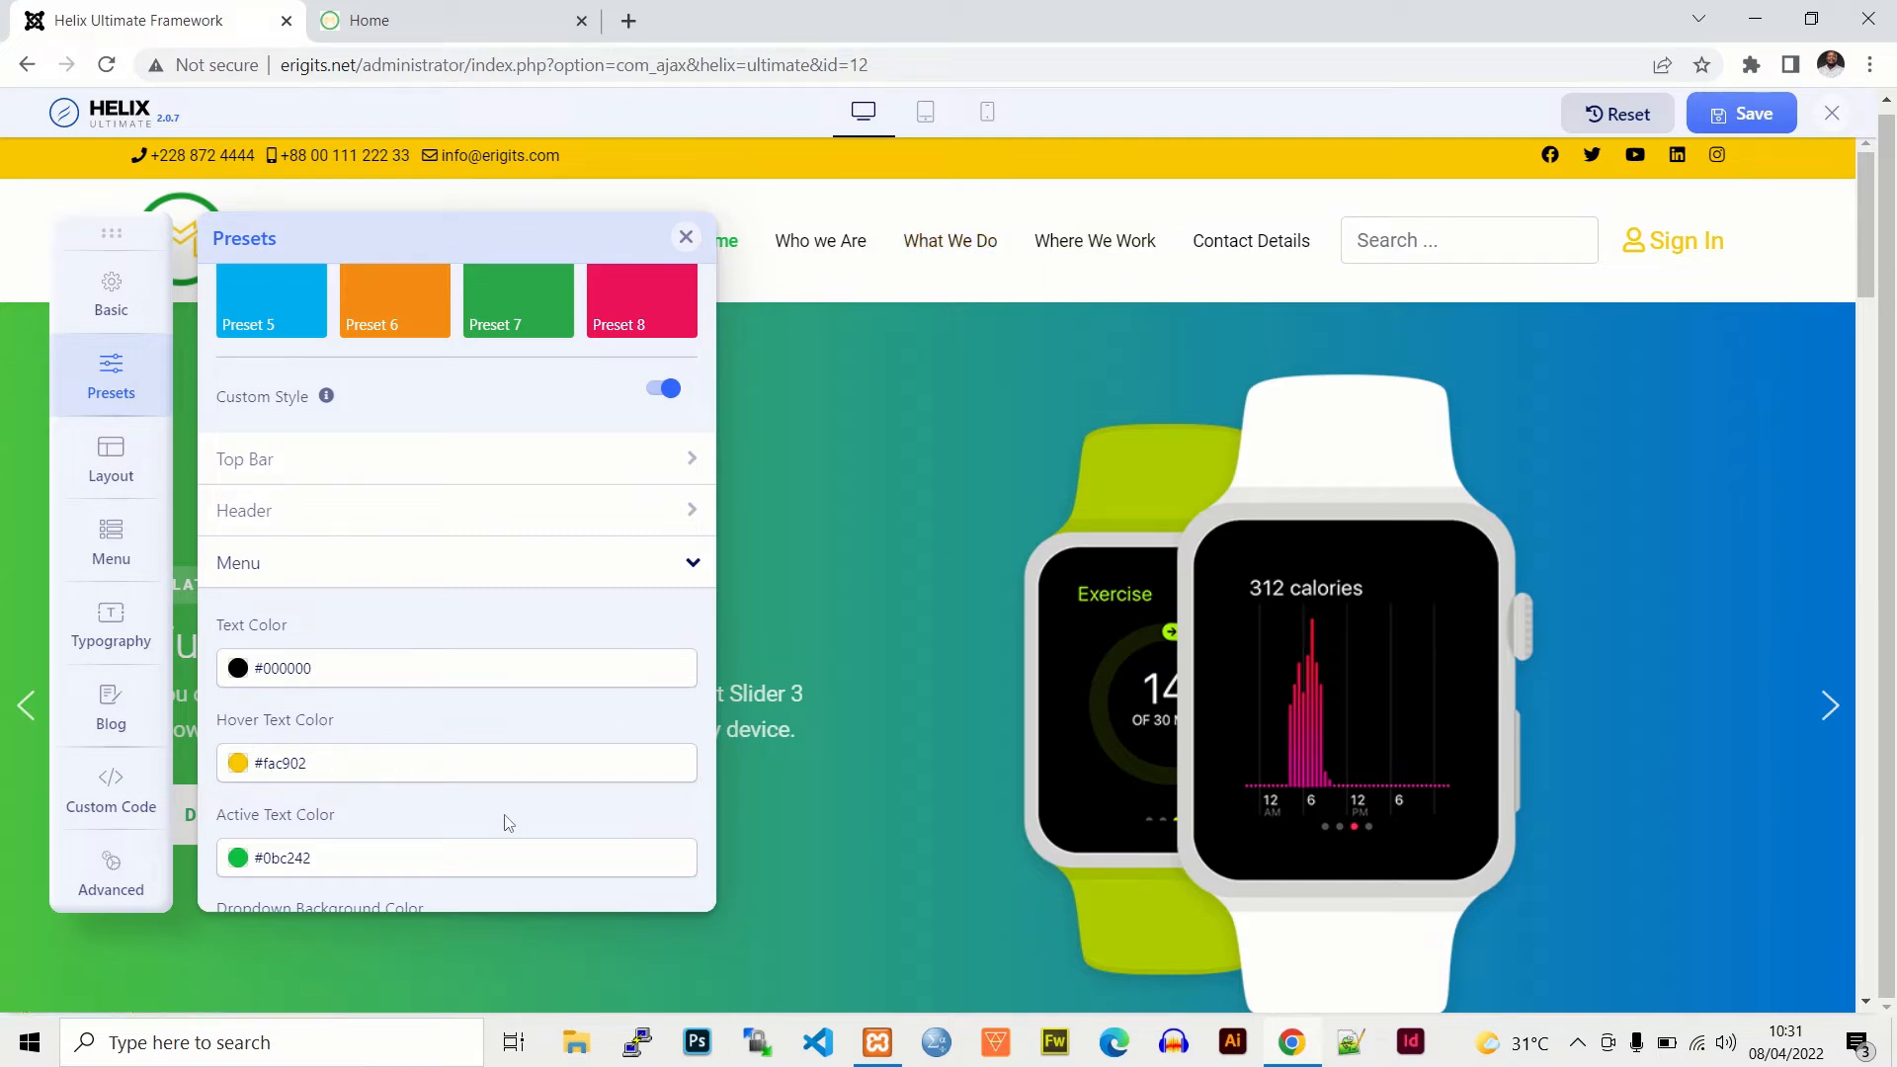
scroll(507, 823, "down", 4)
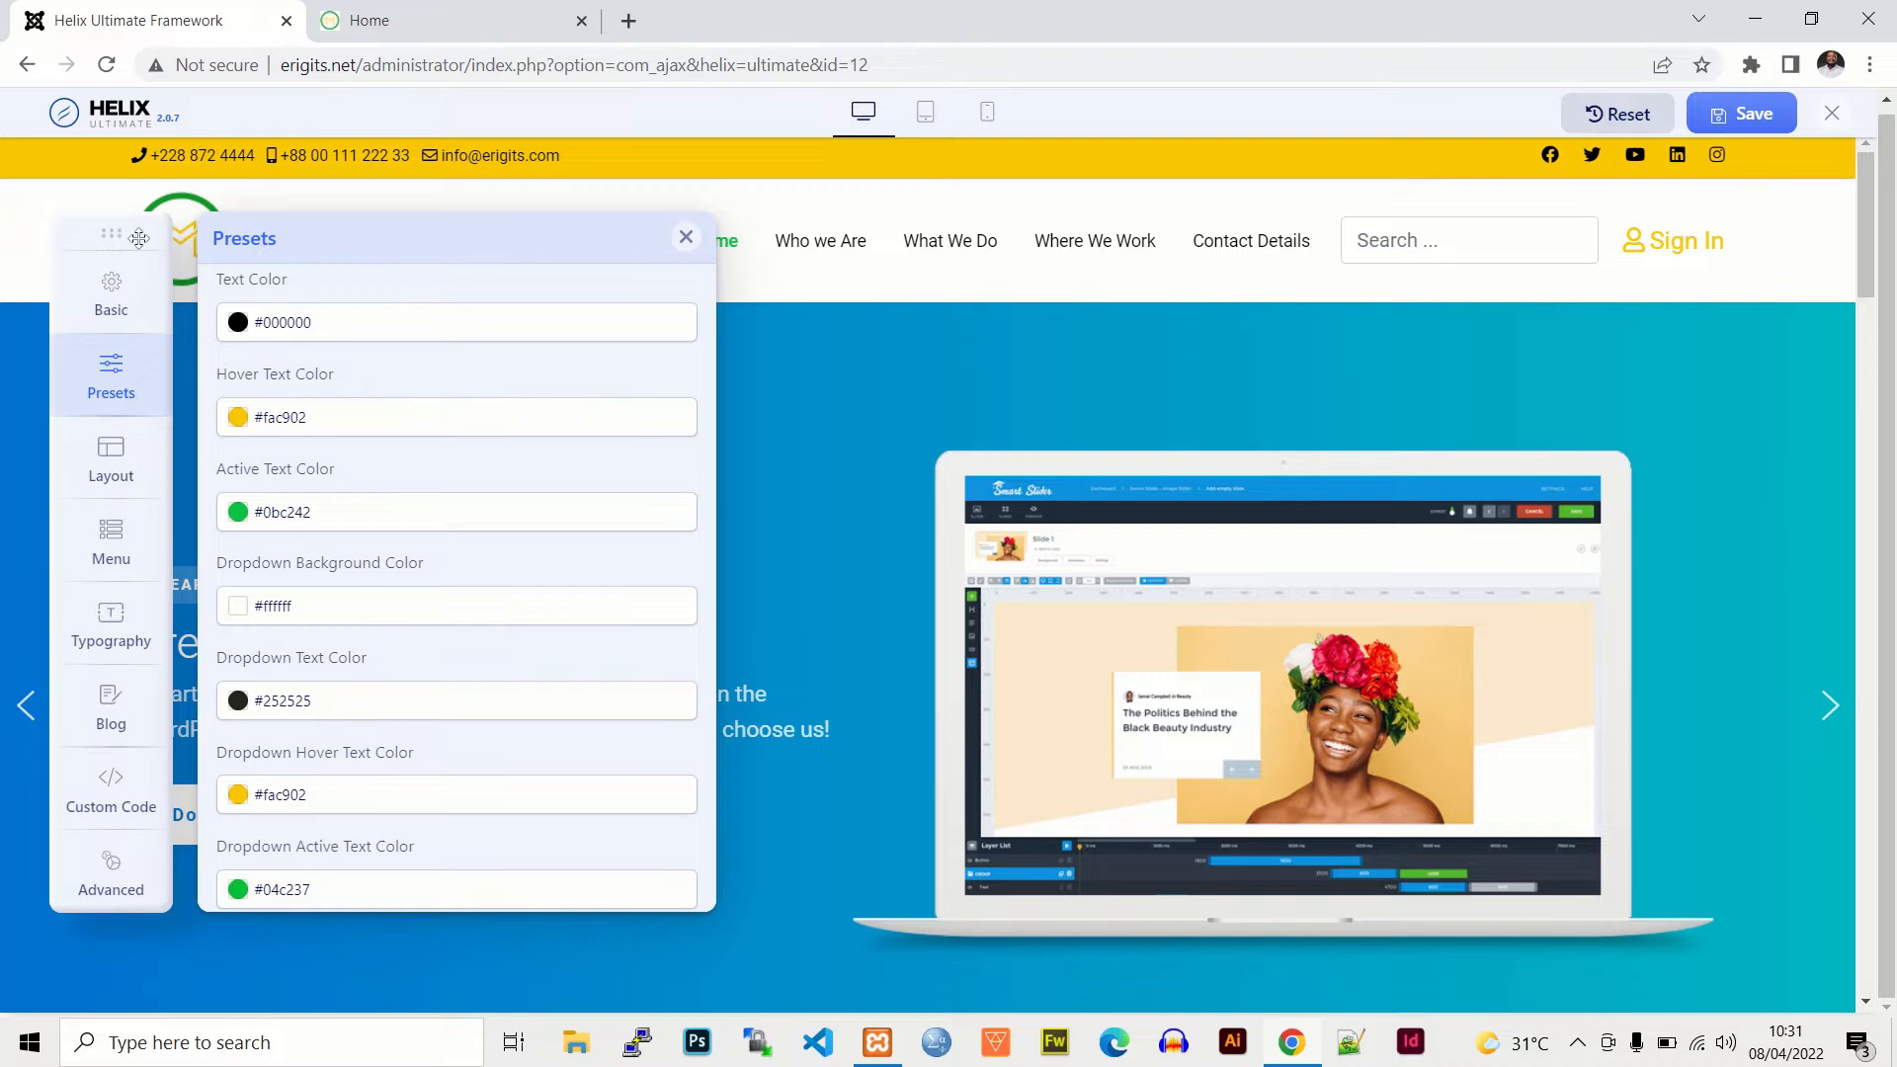
left_click_drag(136, 234, 100, 235)
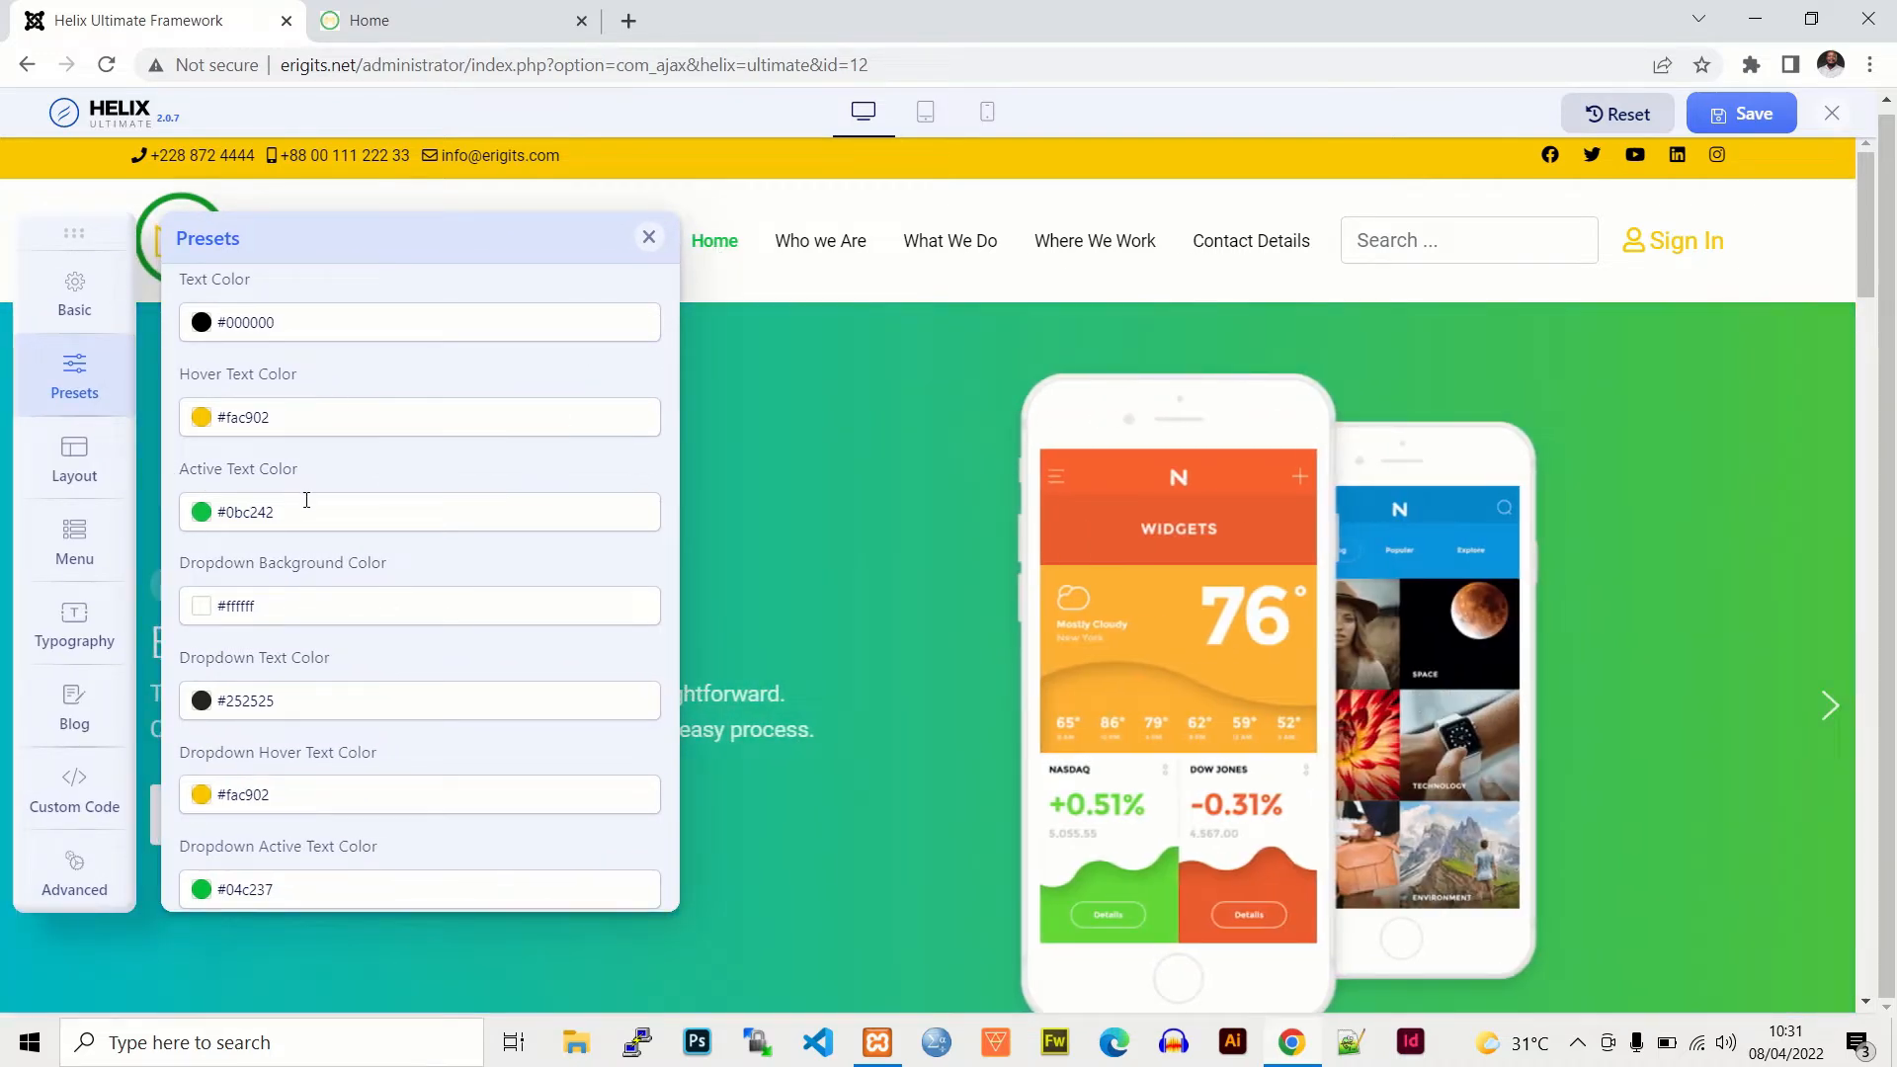
left_click(306, 509)
left_click(356, 613)
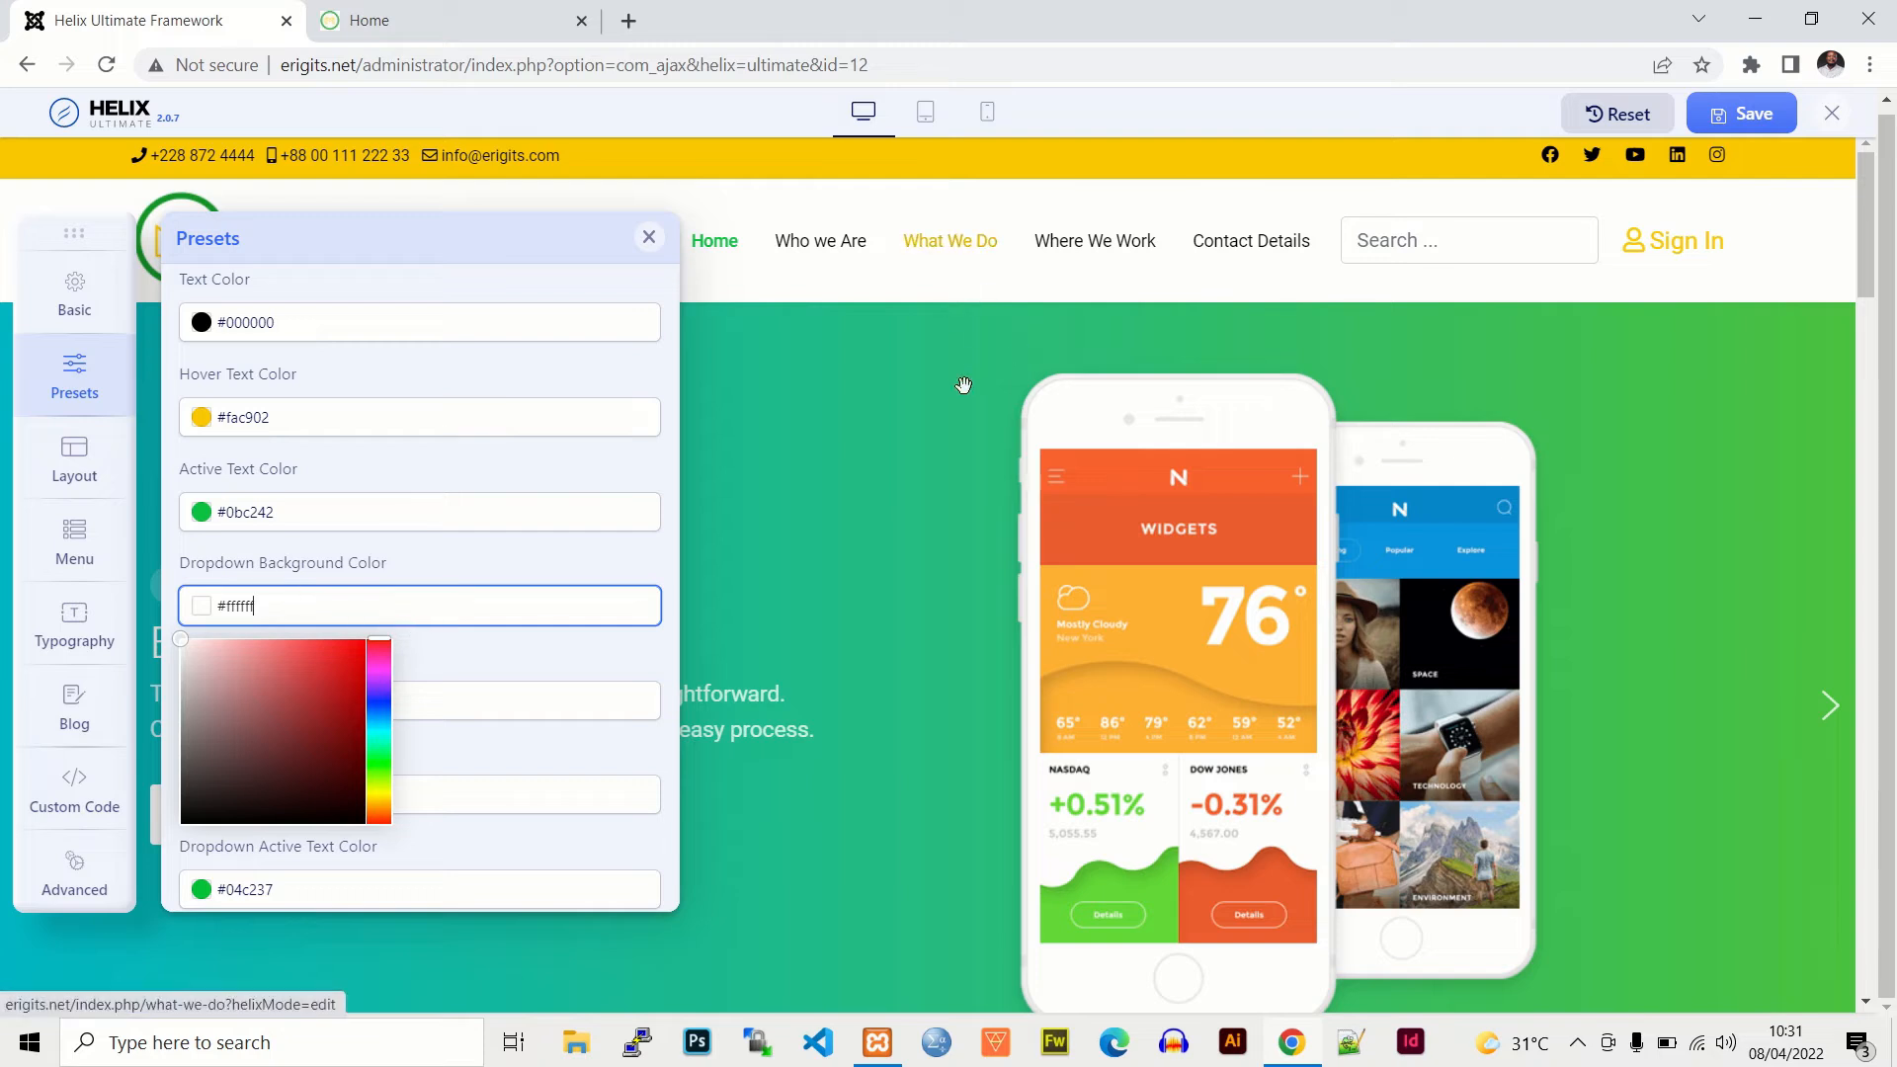
left_click(473, 578)
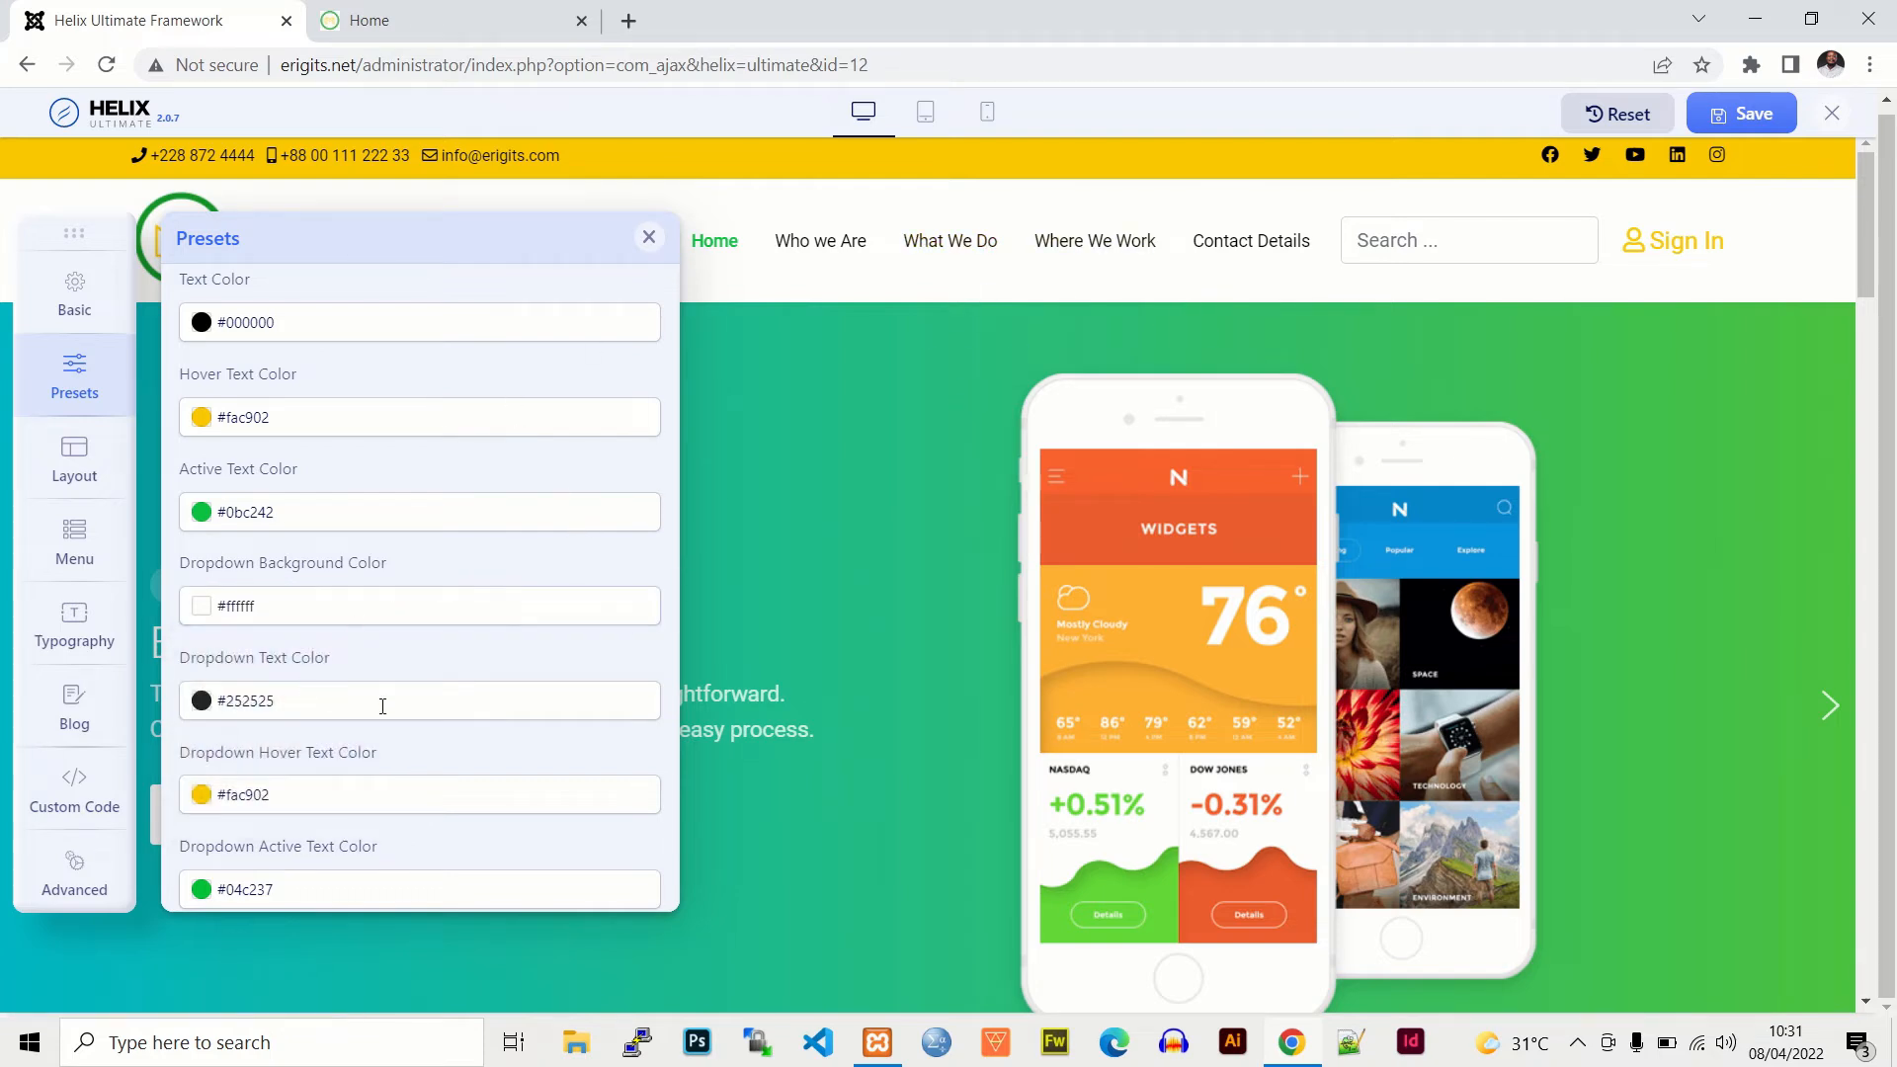
scroll(614, 651, "down", 1)
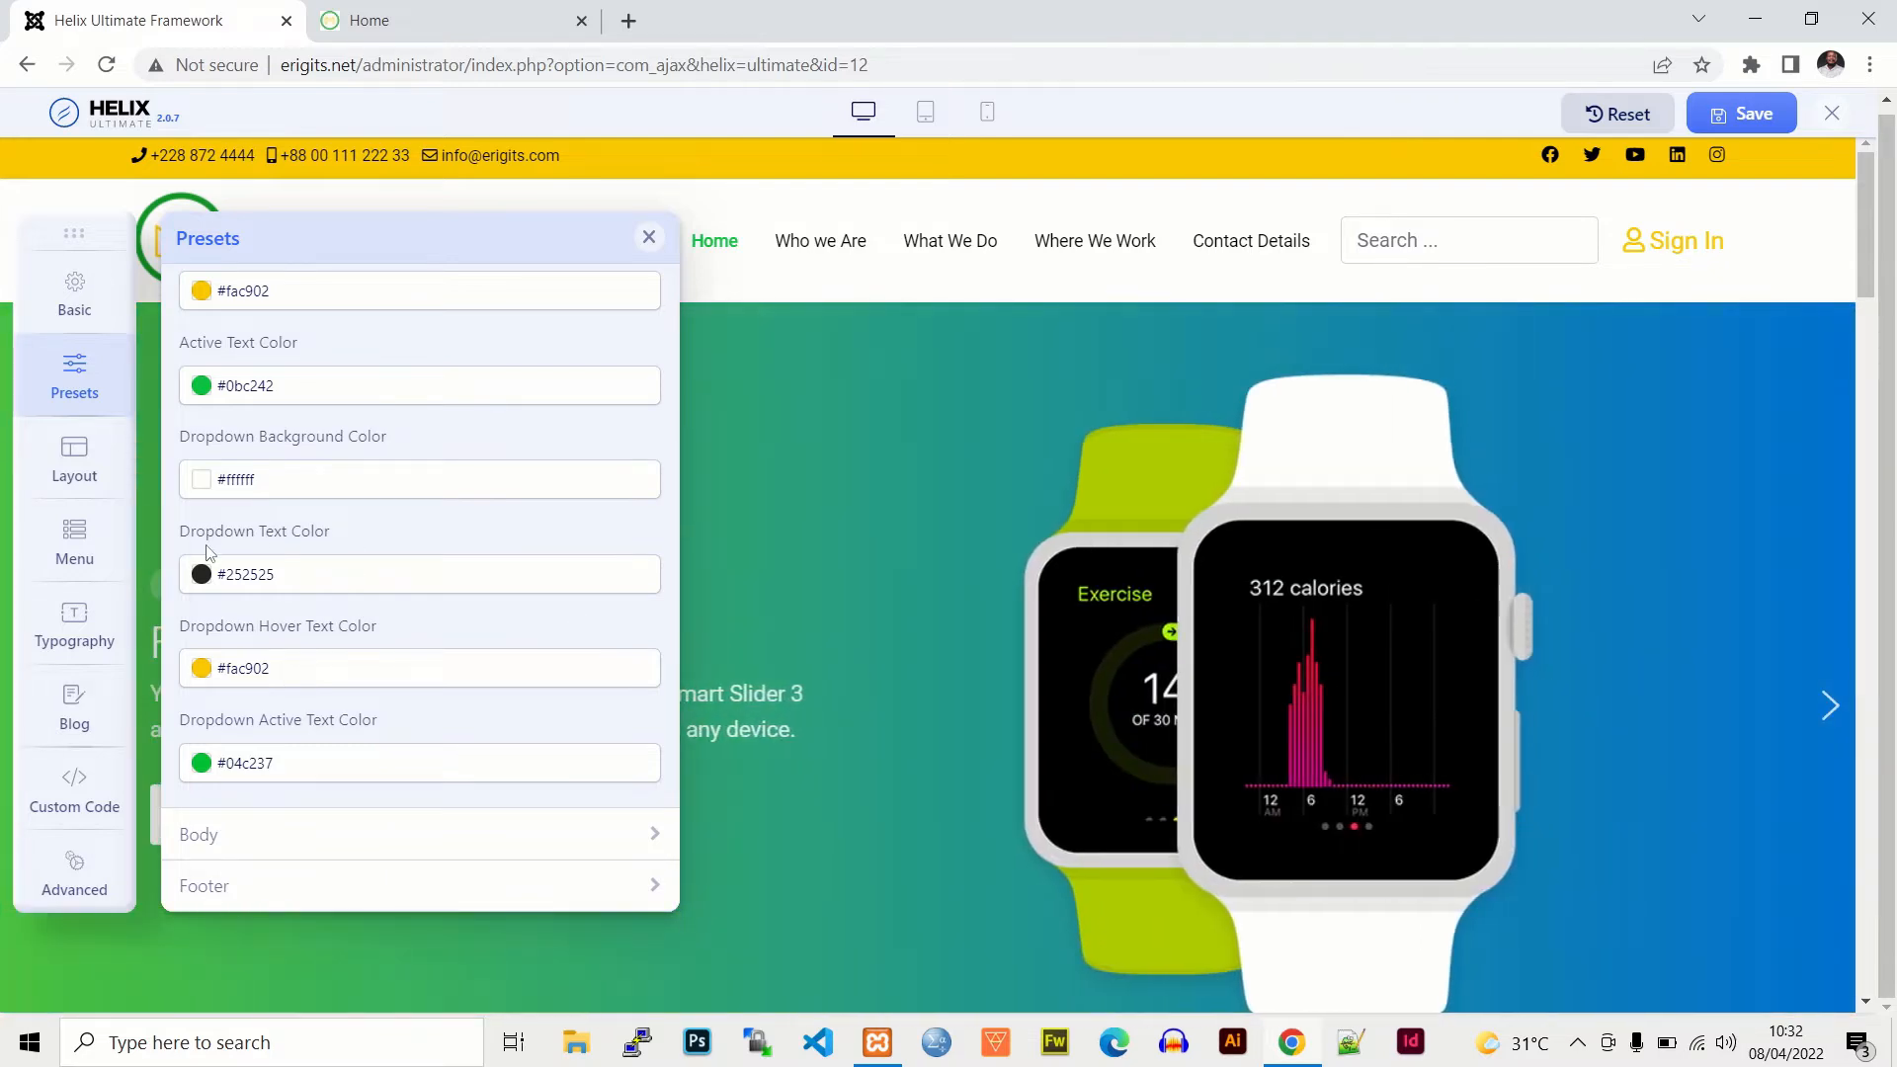
left_click(292, 576)
left_click(395, 563)
left_click(341, 664)
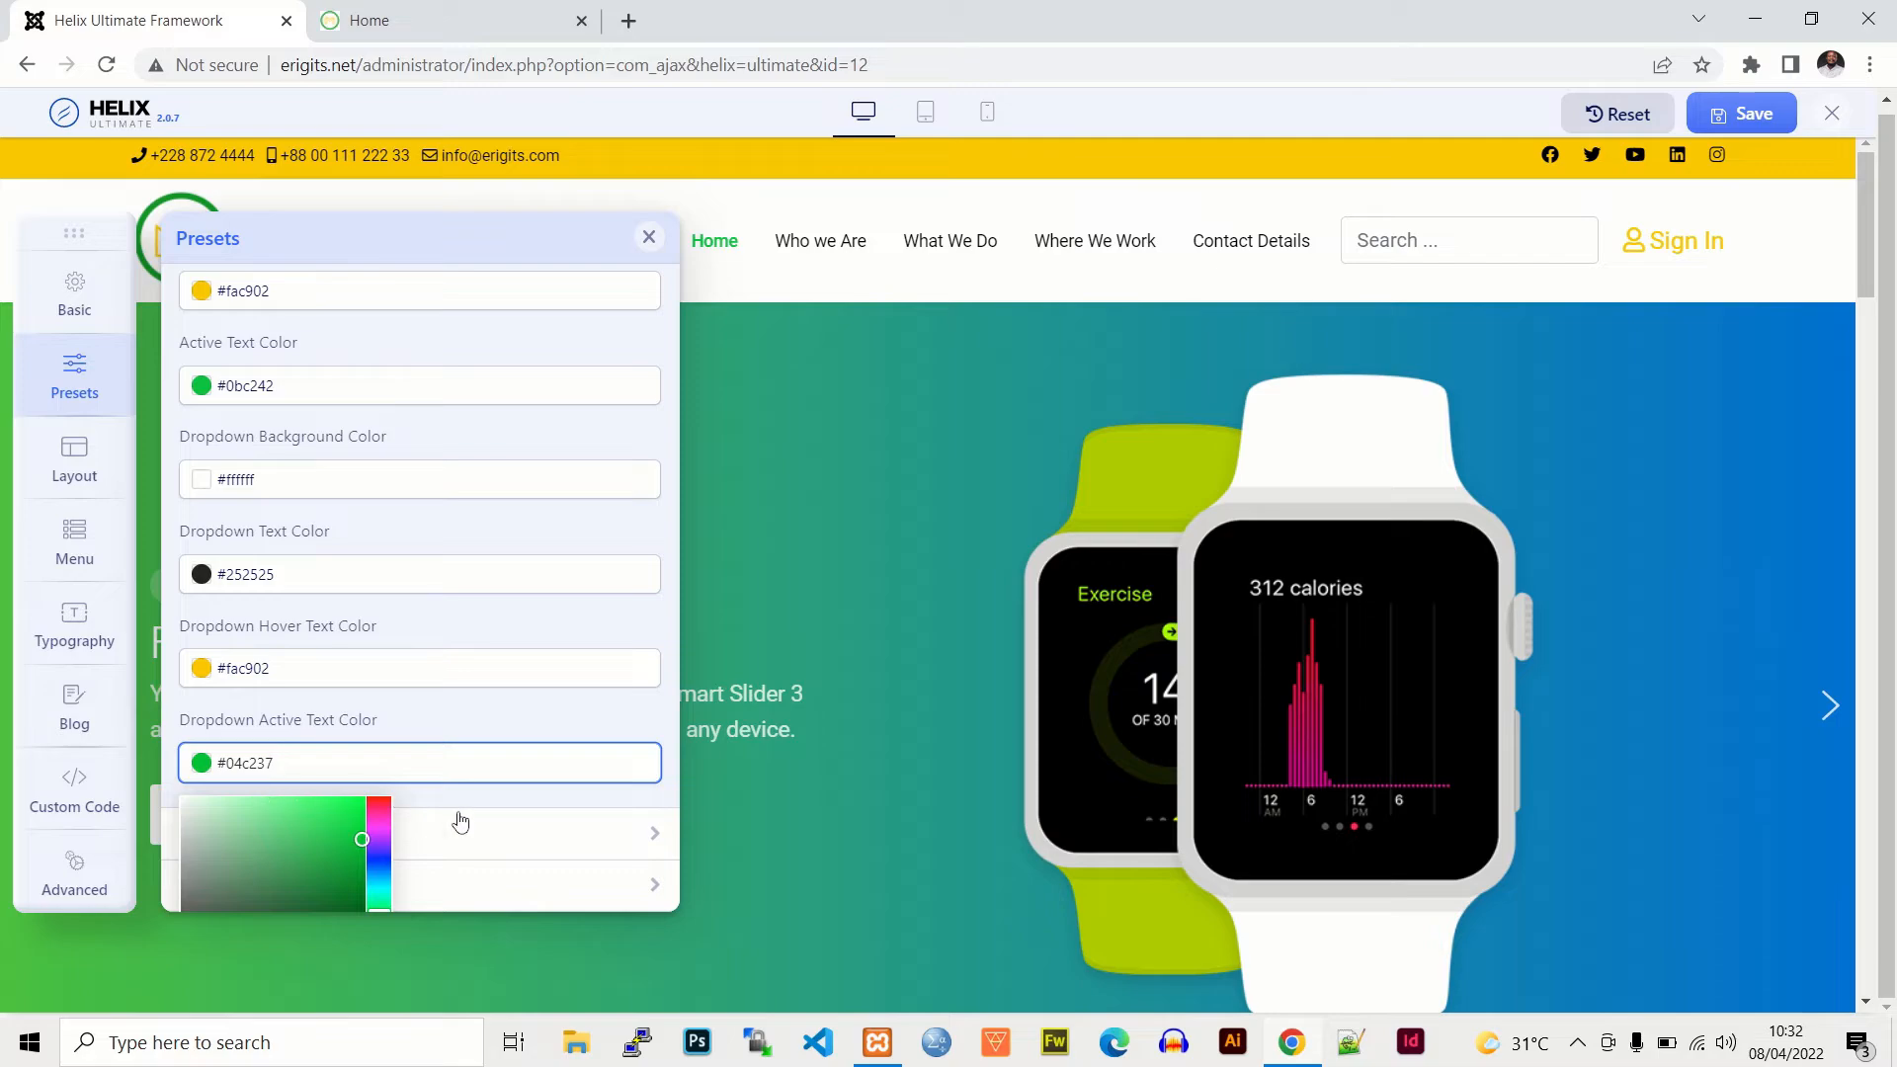
left_click(489, 737)
Step: Review the body colors against the page content in the preview, and open the footer color settings
left_click(255, 843)
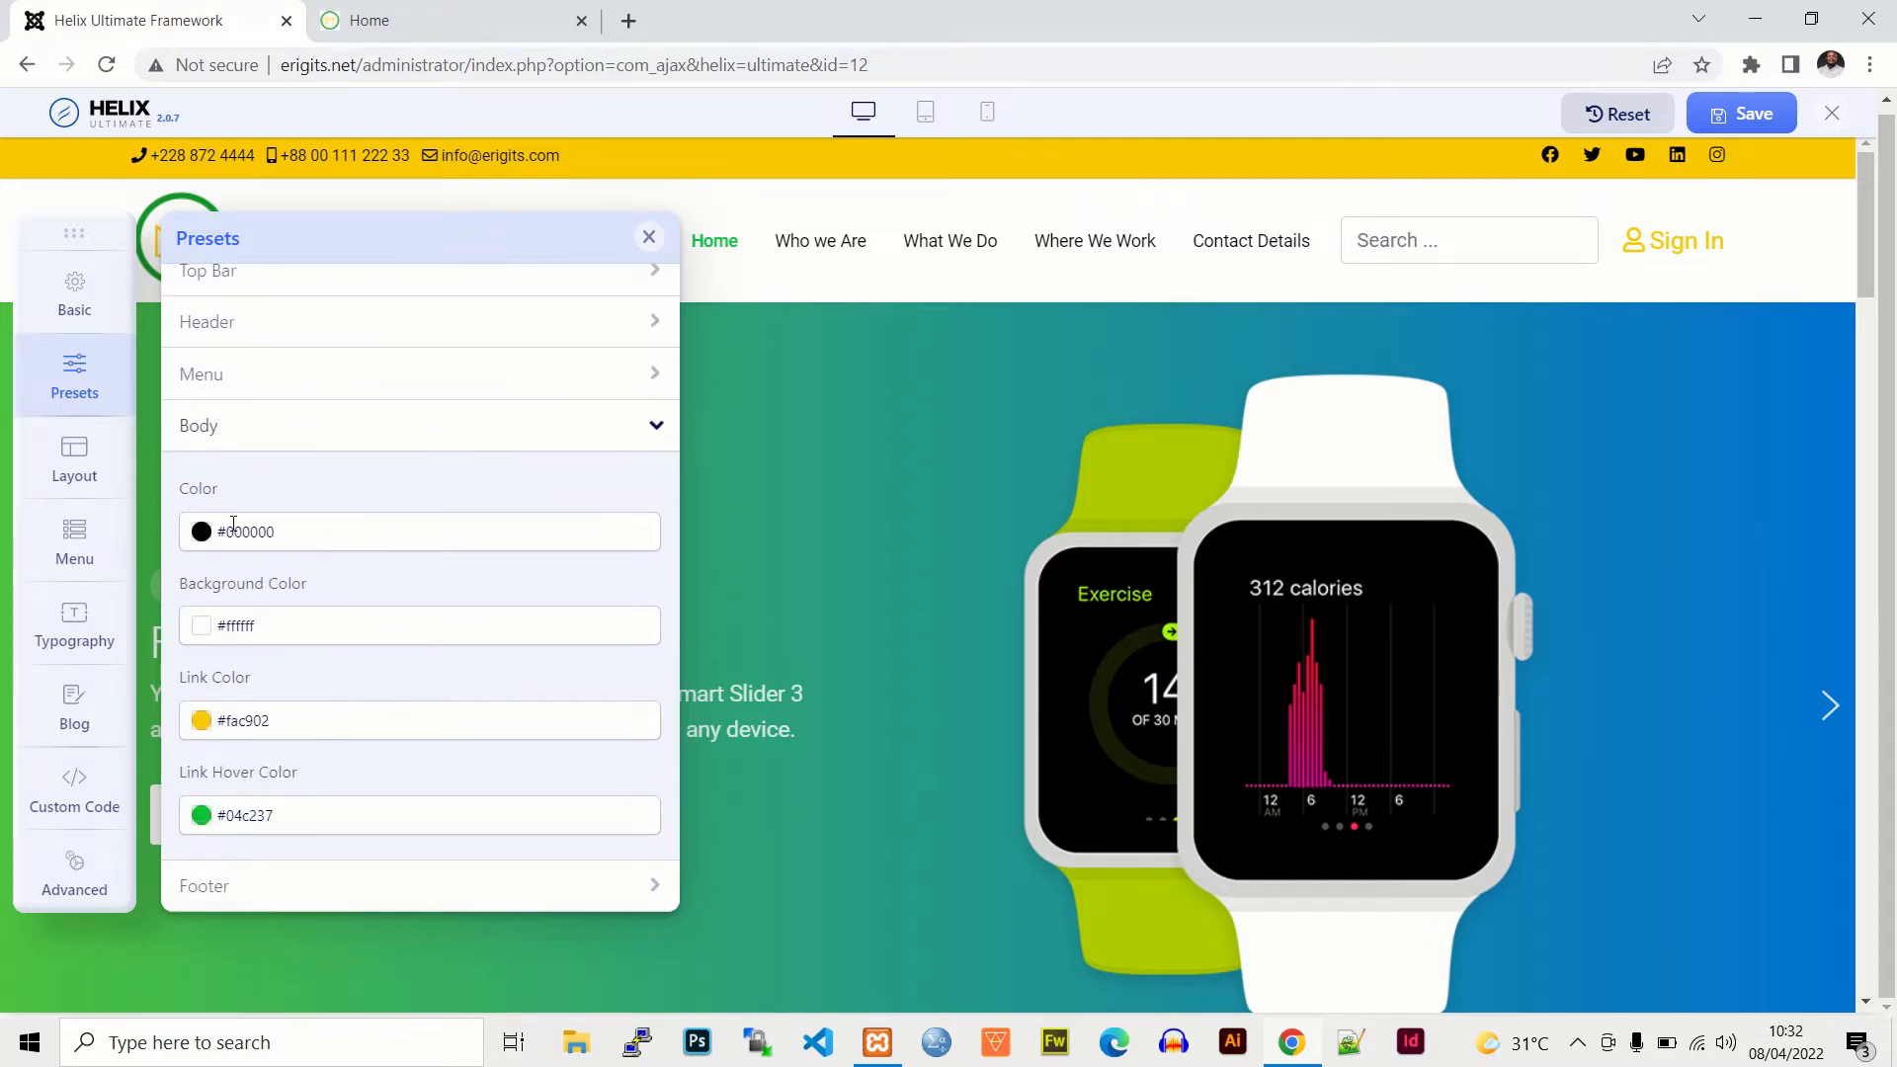
left_click_drag(1866, 282, 1875, 484)
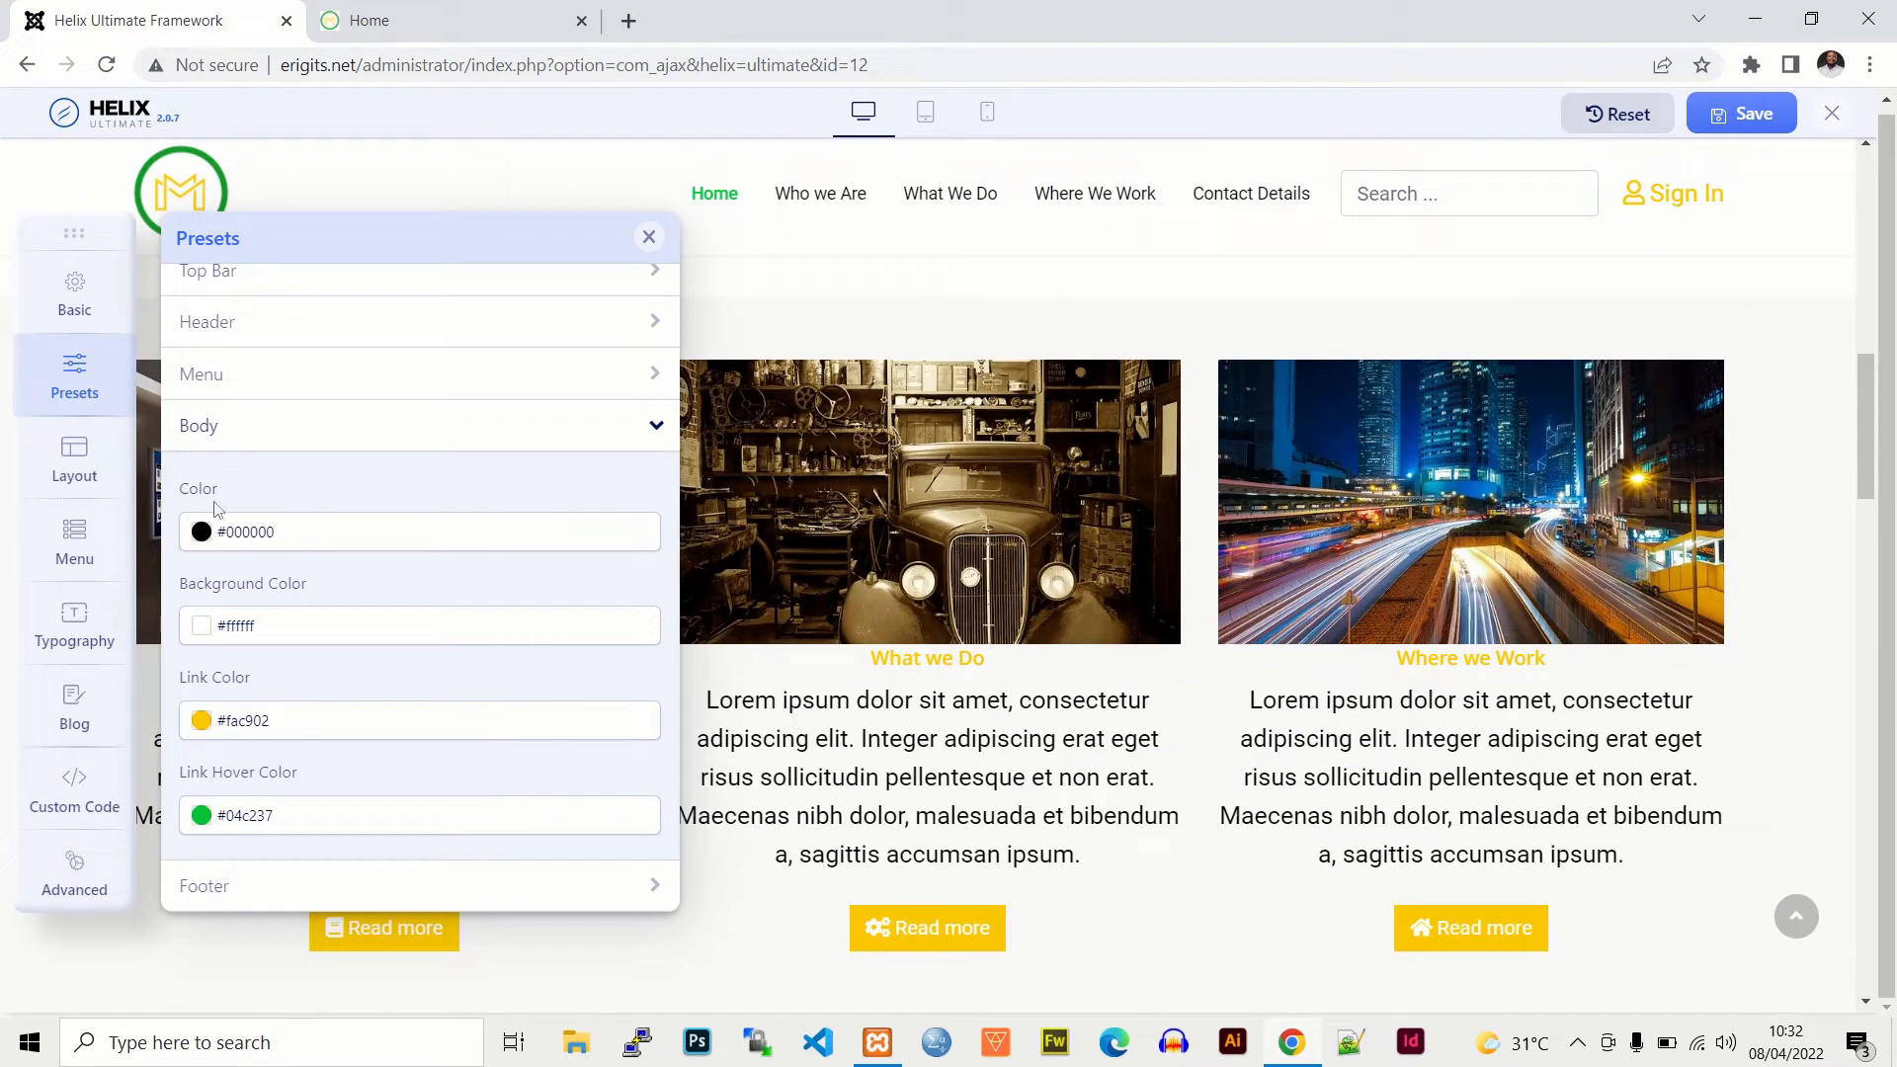
left_click(330, 535)
left_click(414, 491)
left_click(241, 886)
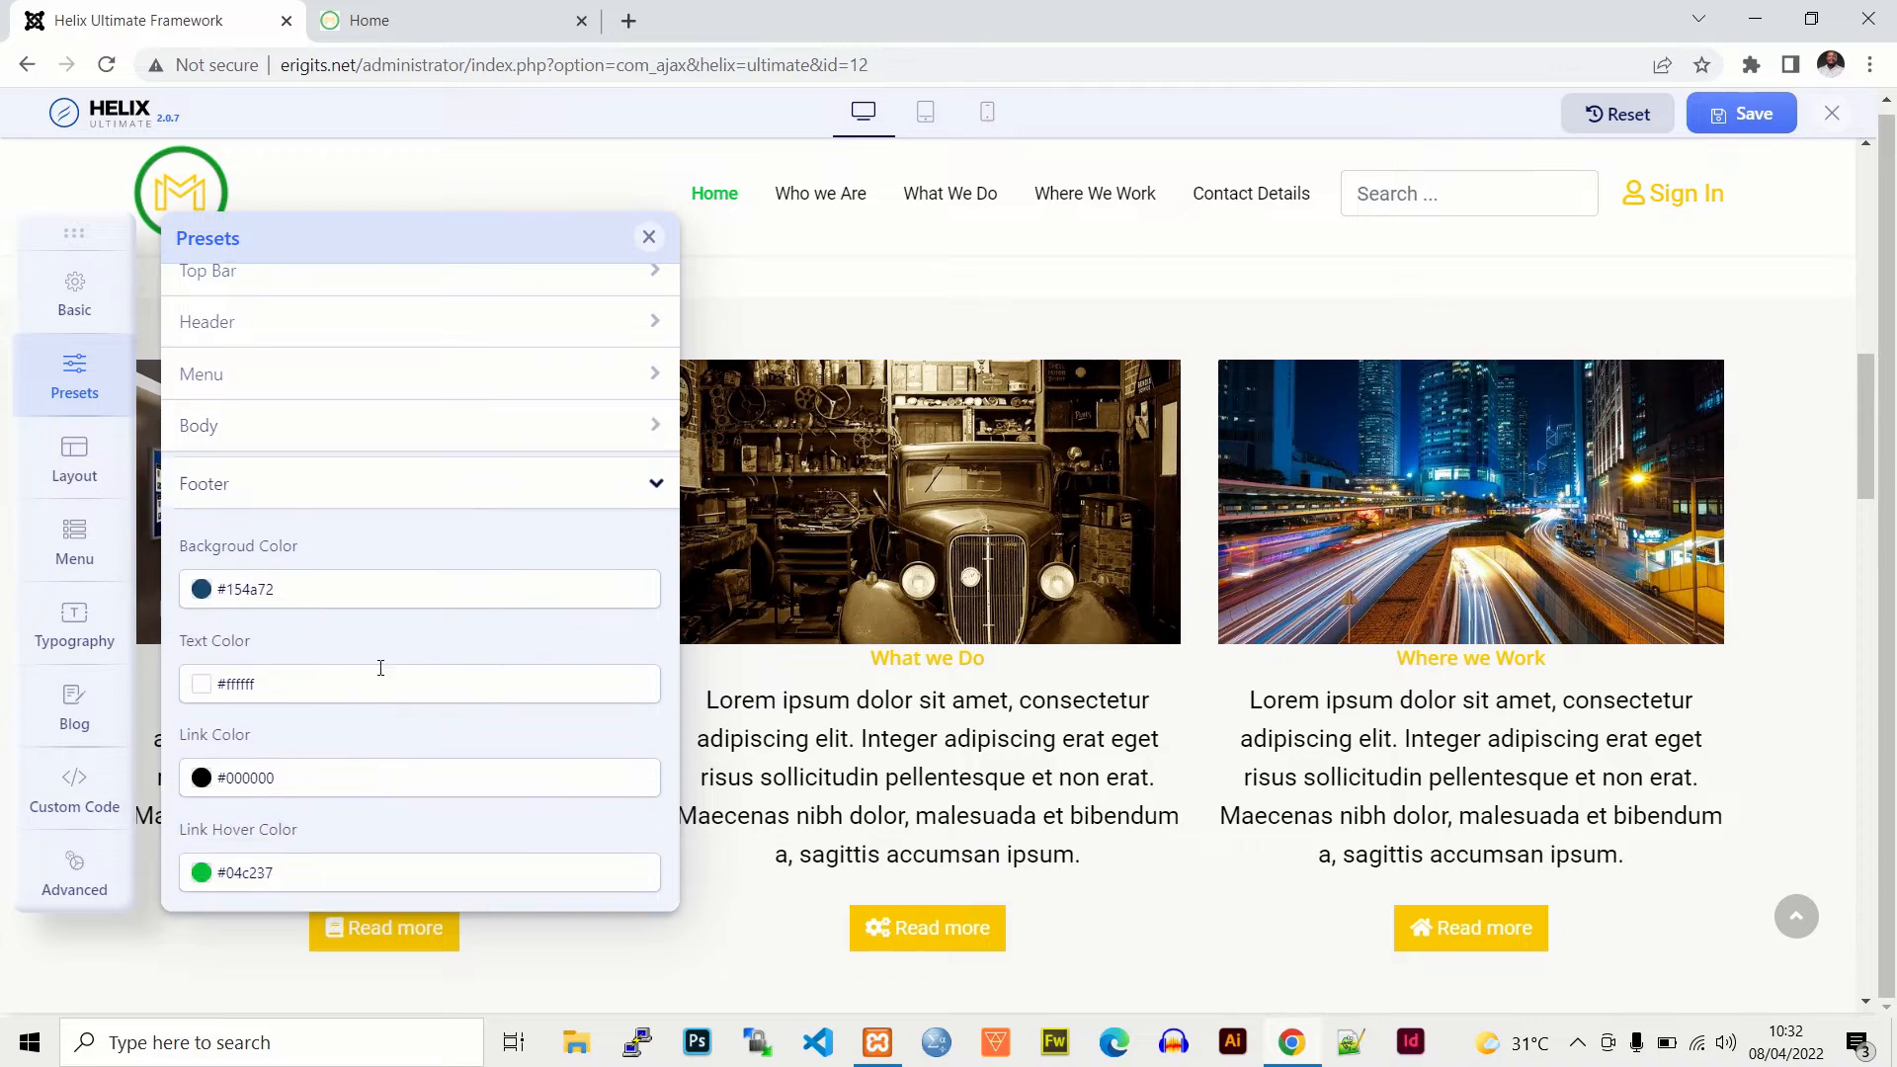
Step: Check the Footer row's text, link and background colors in the layout, and save the row options and template settings
left_click_drag(1866, 440, 1837, 951)
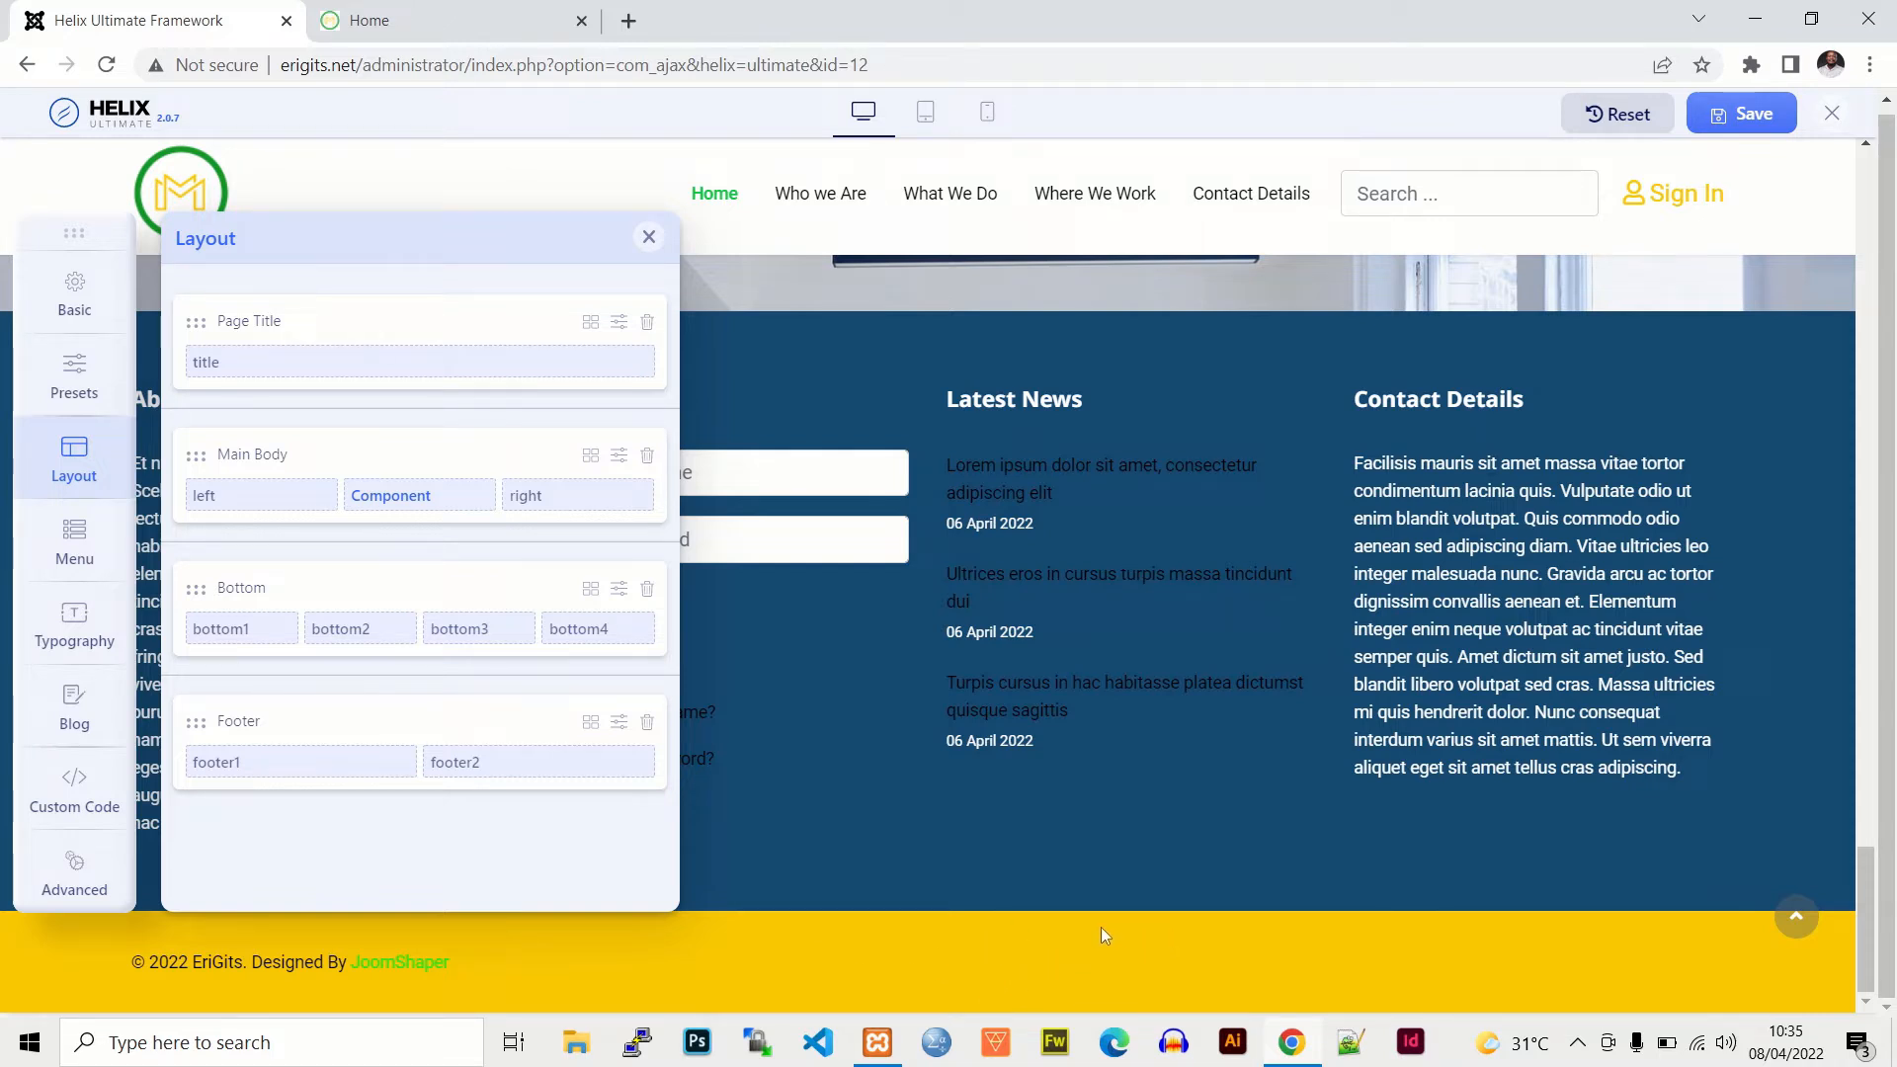
left_click(621, 722)
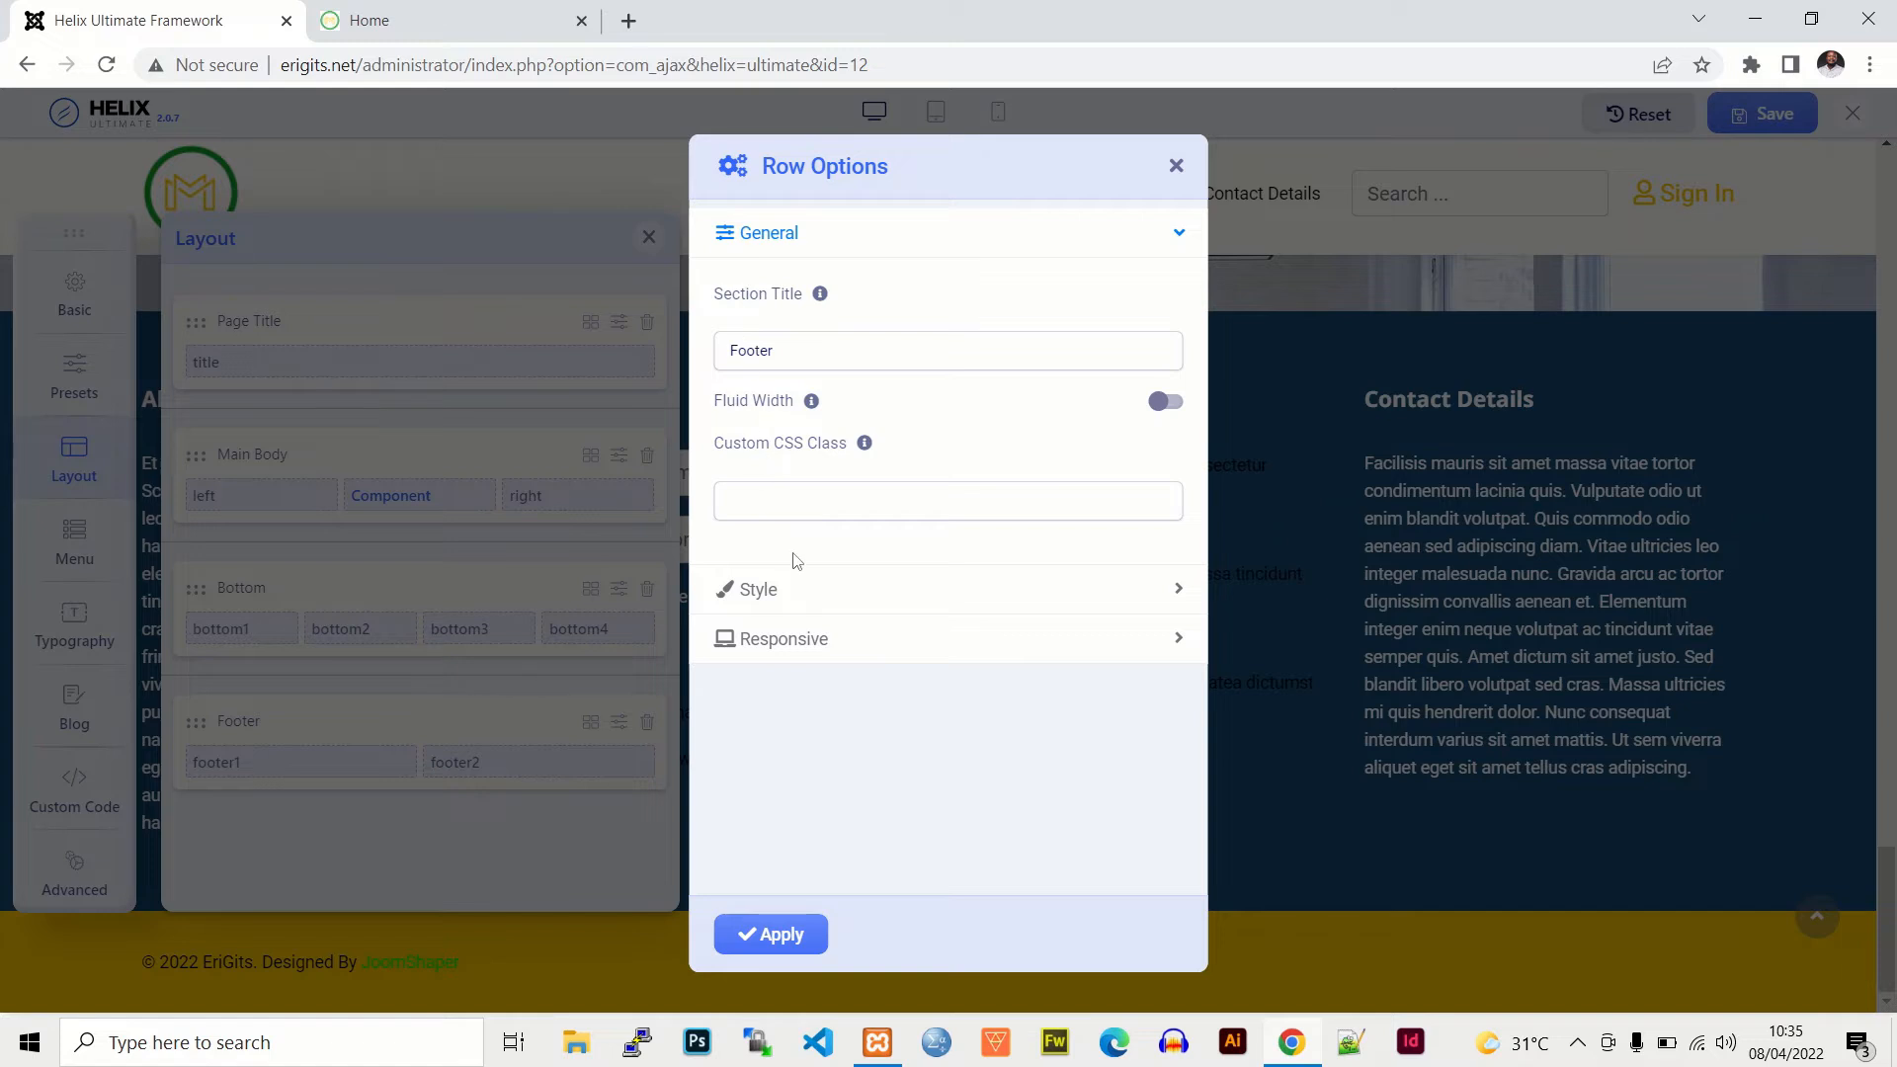
left_click(776, 592)
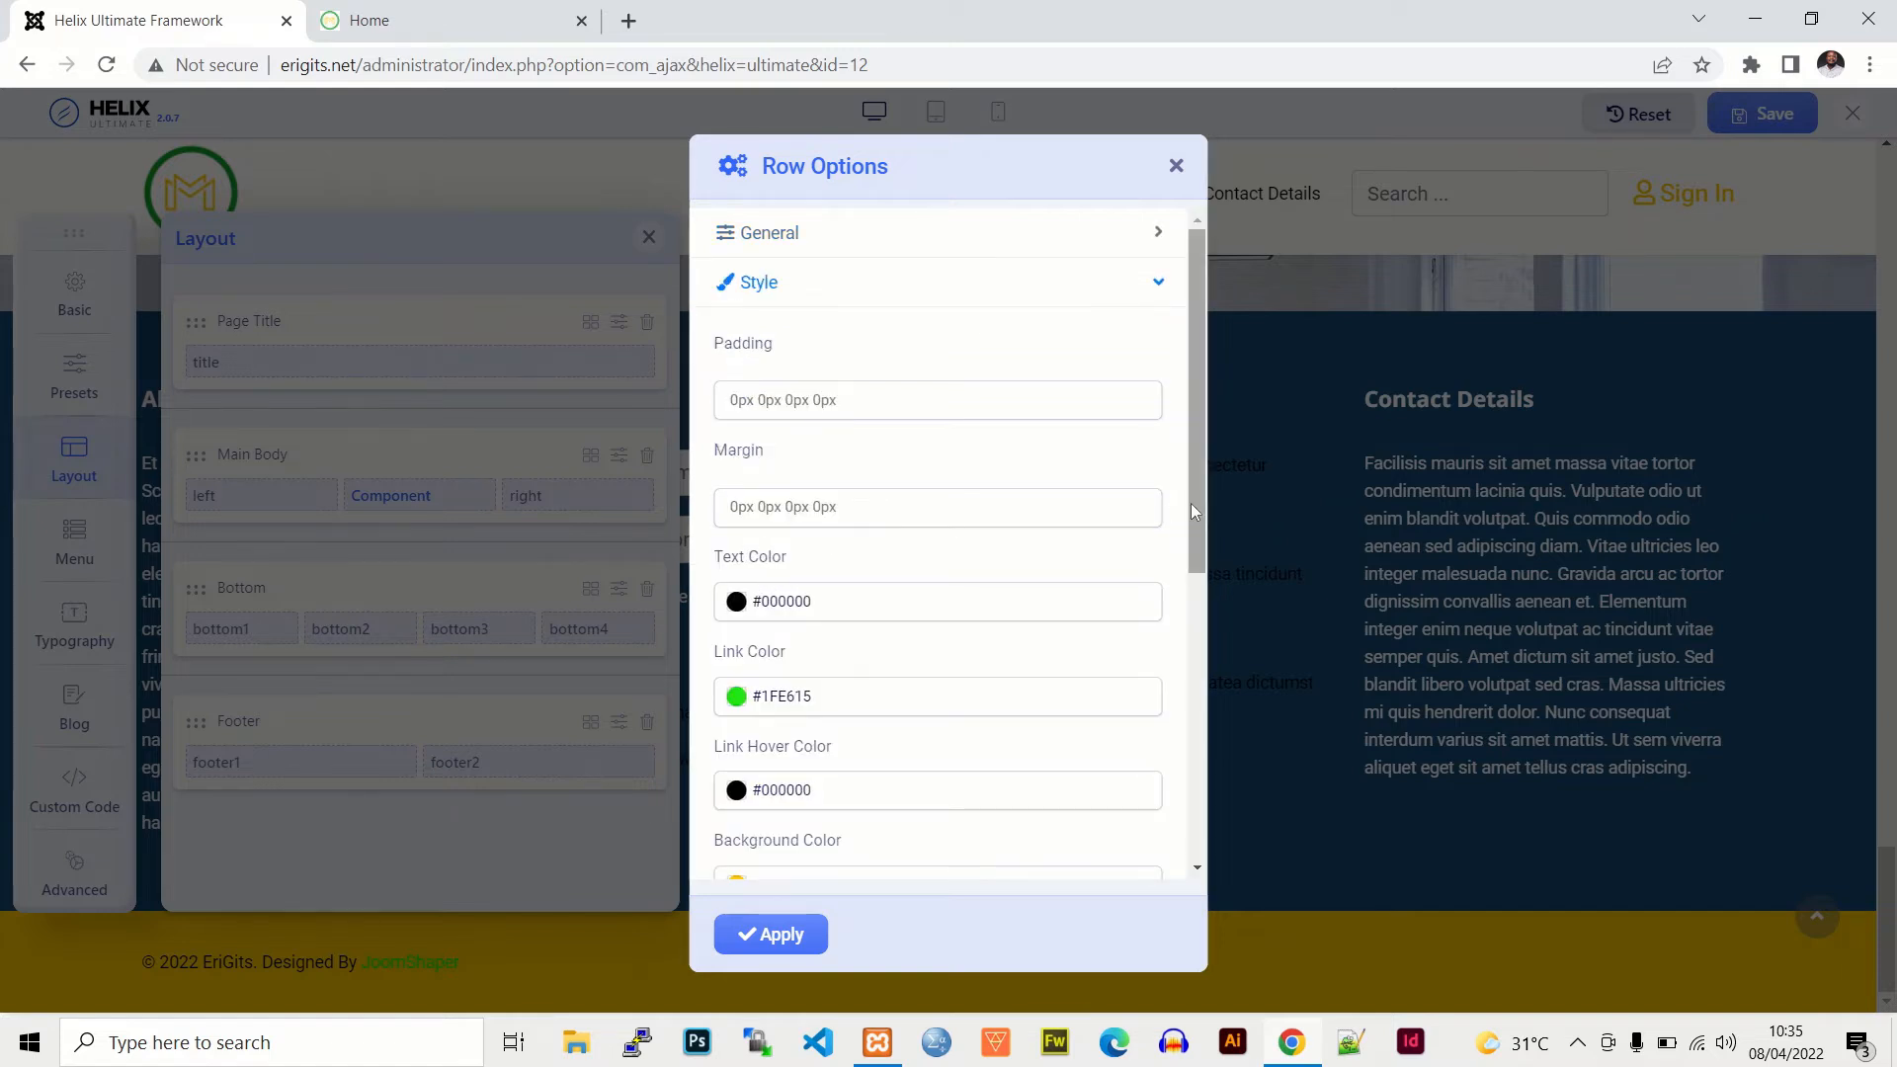
scroll(1193, 543, "down", 1)
scroll(792, 514, "down", 1)
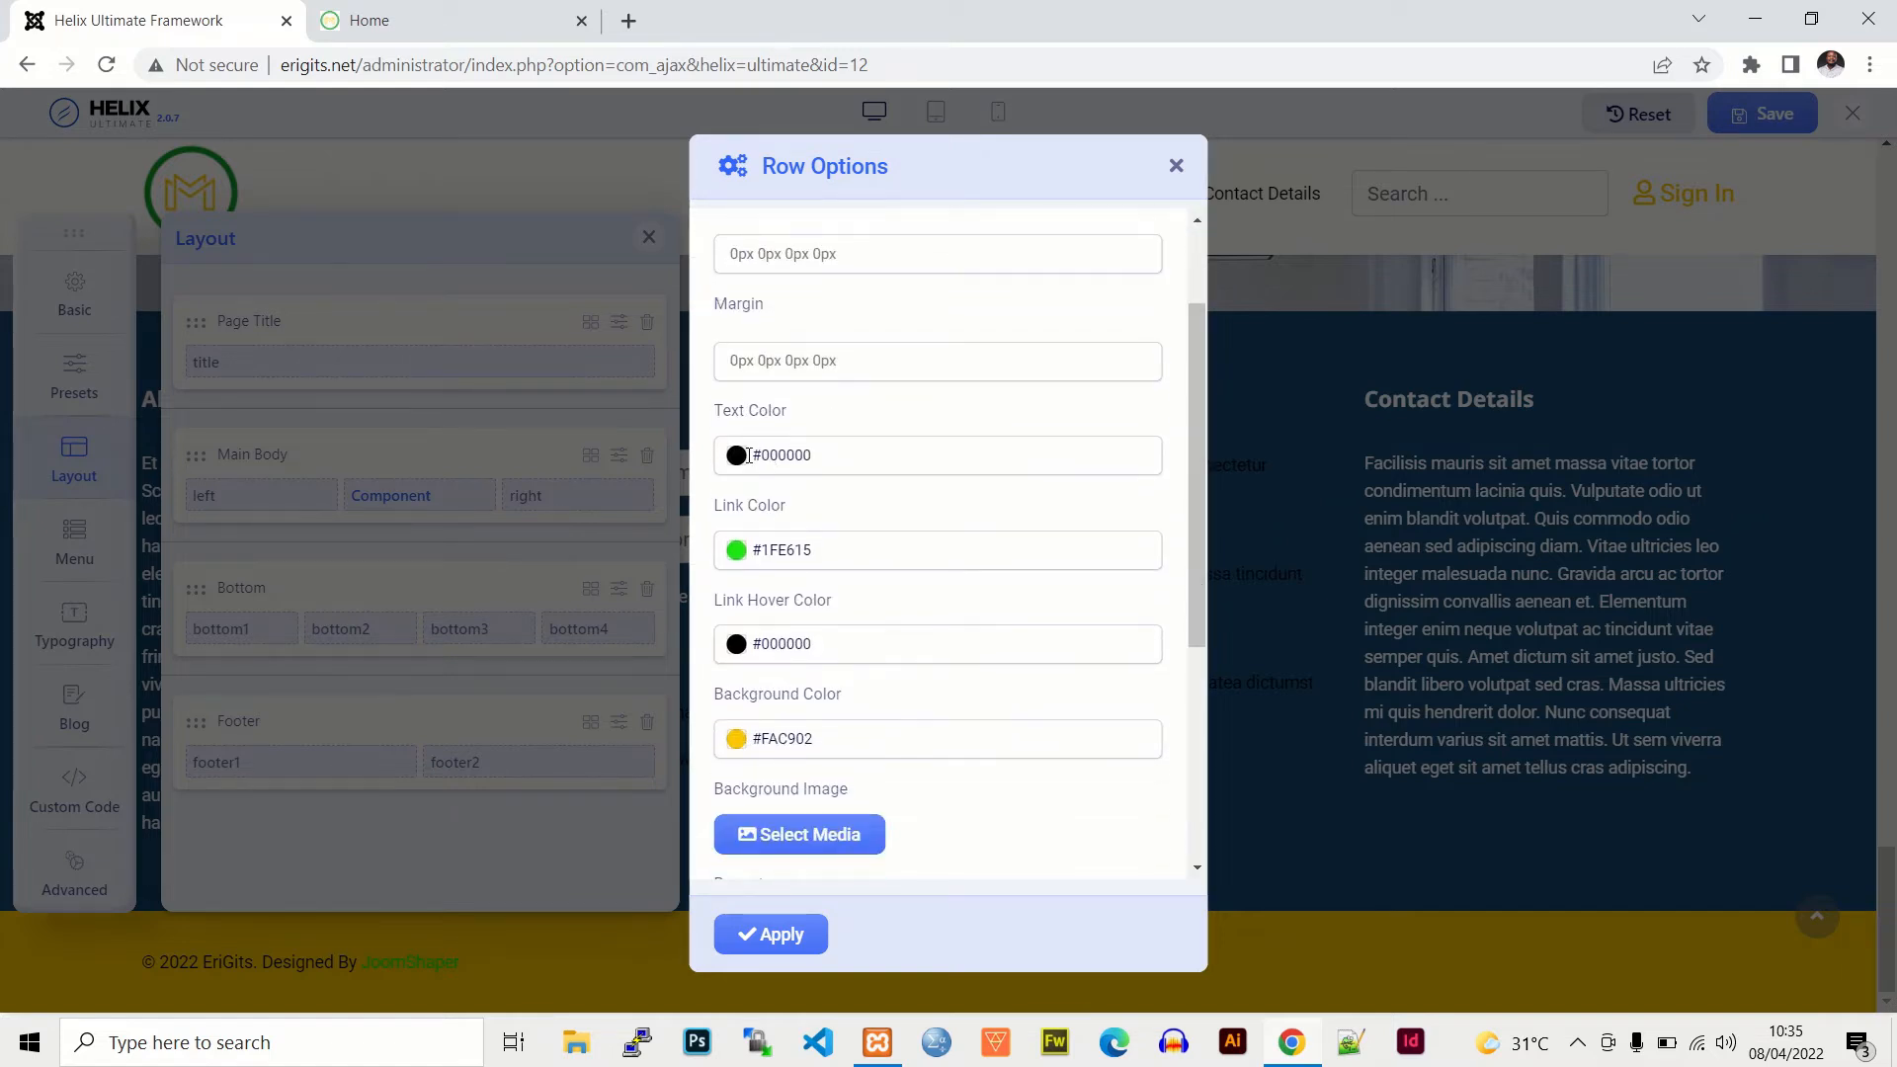
left_click(821, 546)
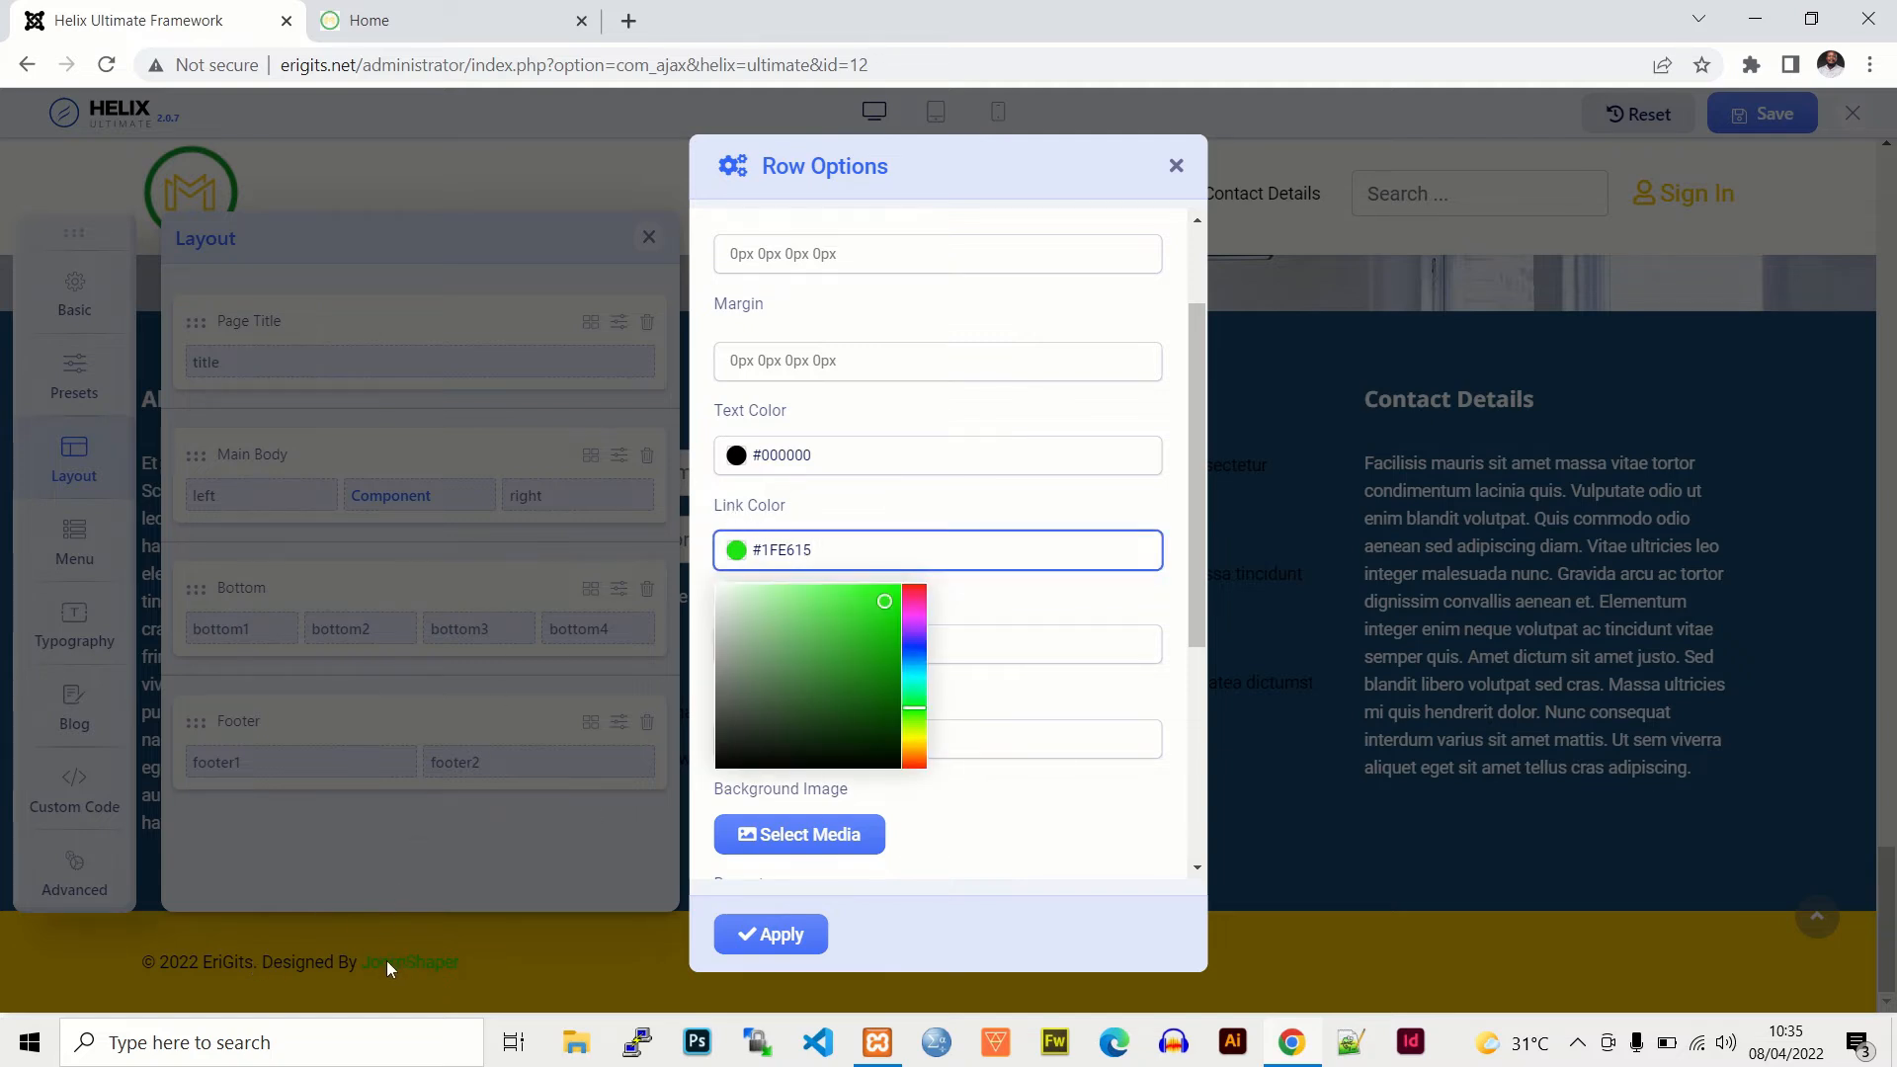
left_click(1009, 501)
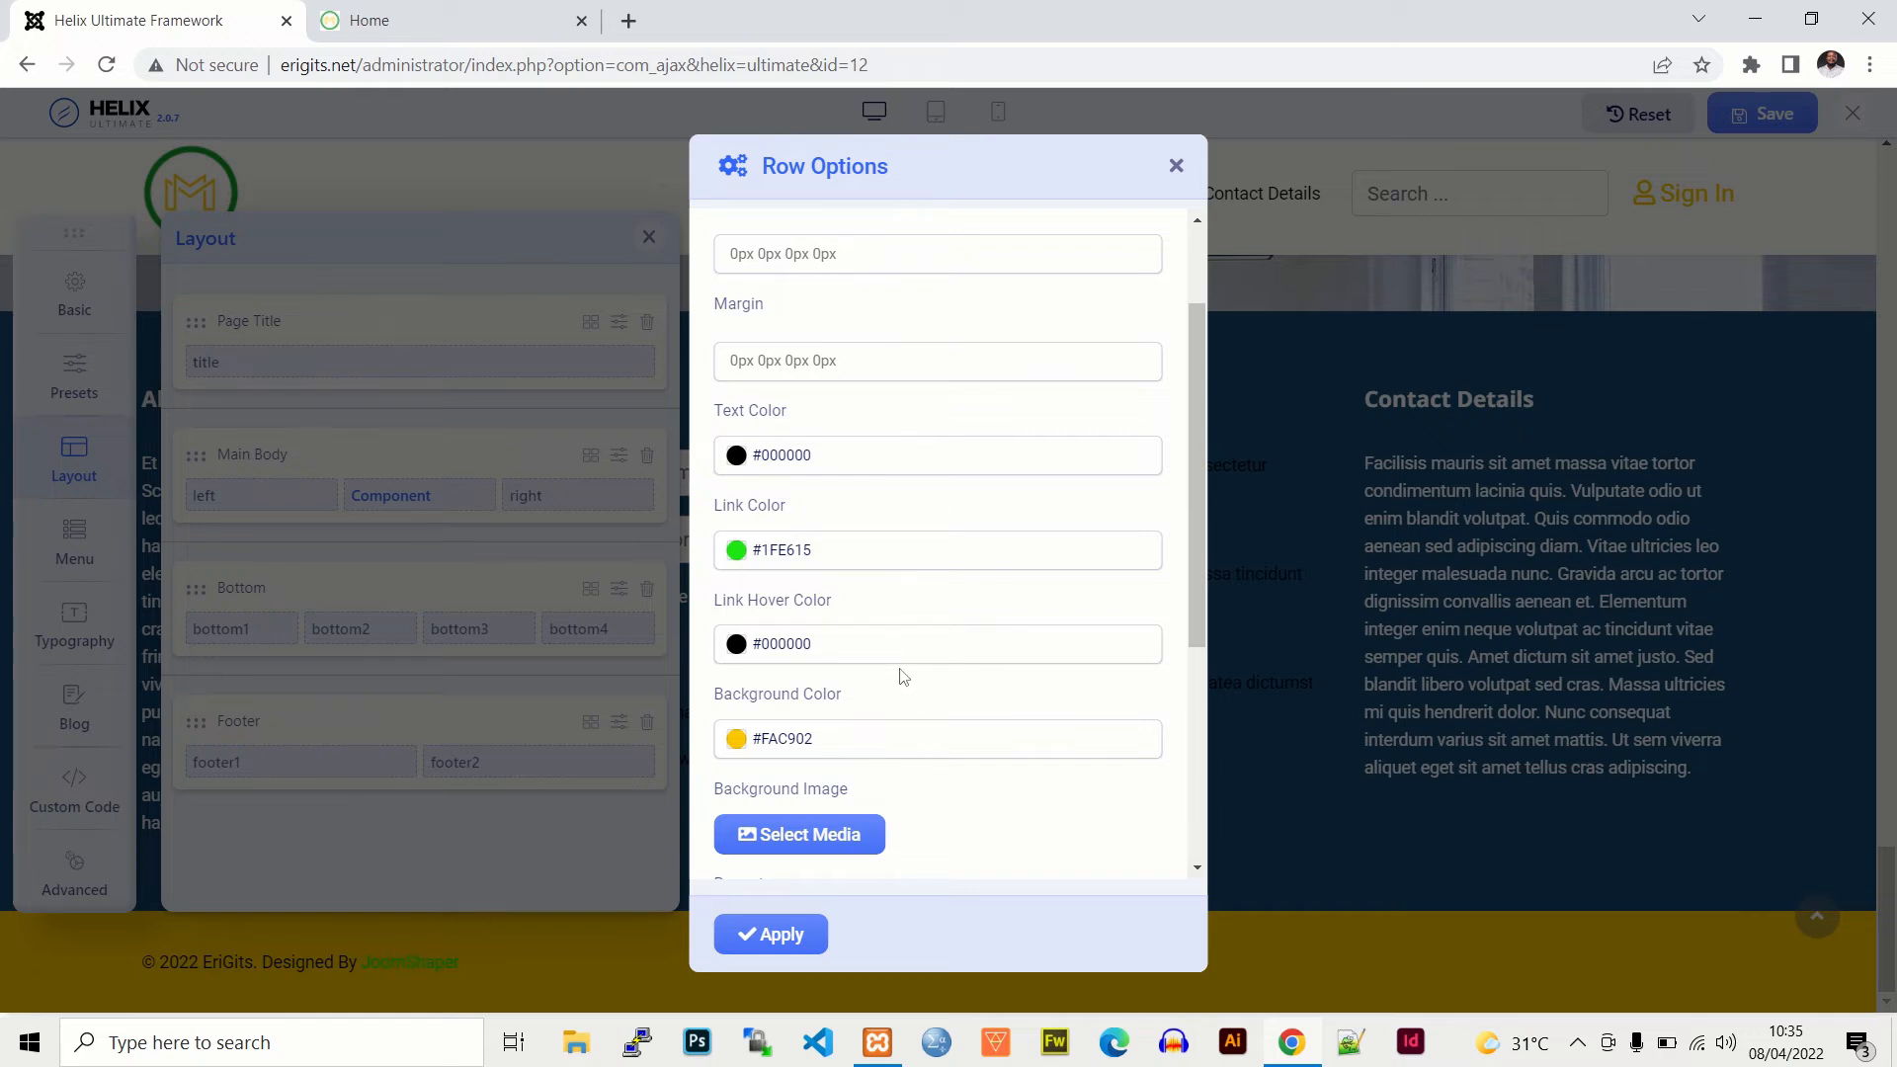
left_click(821, 732)
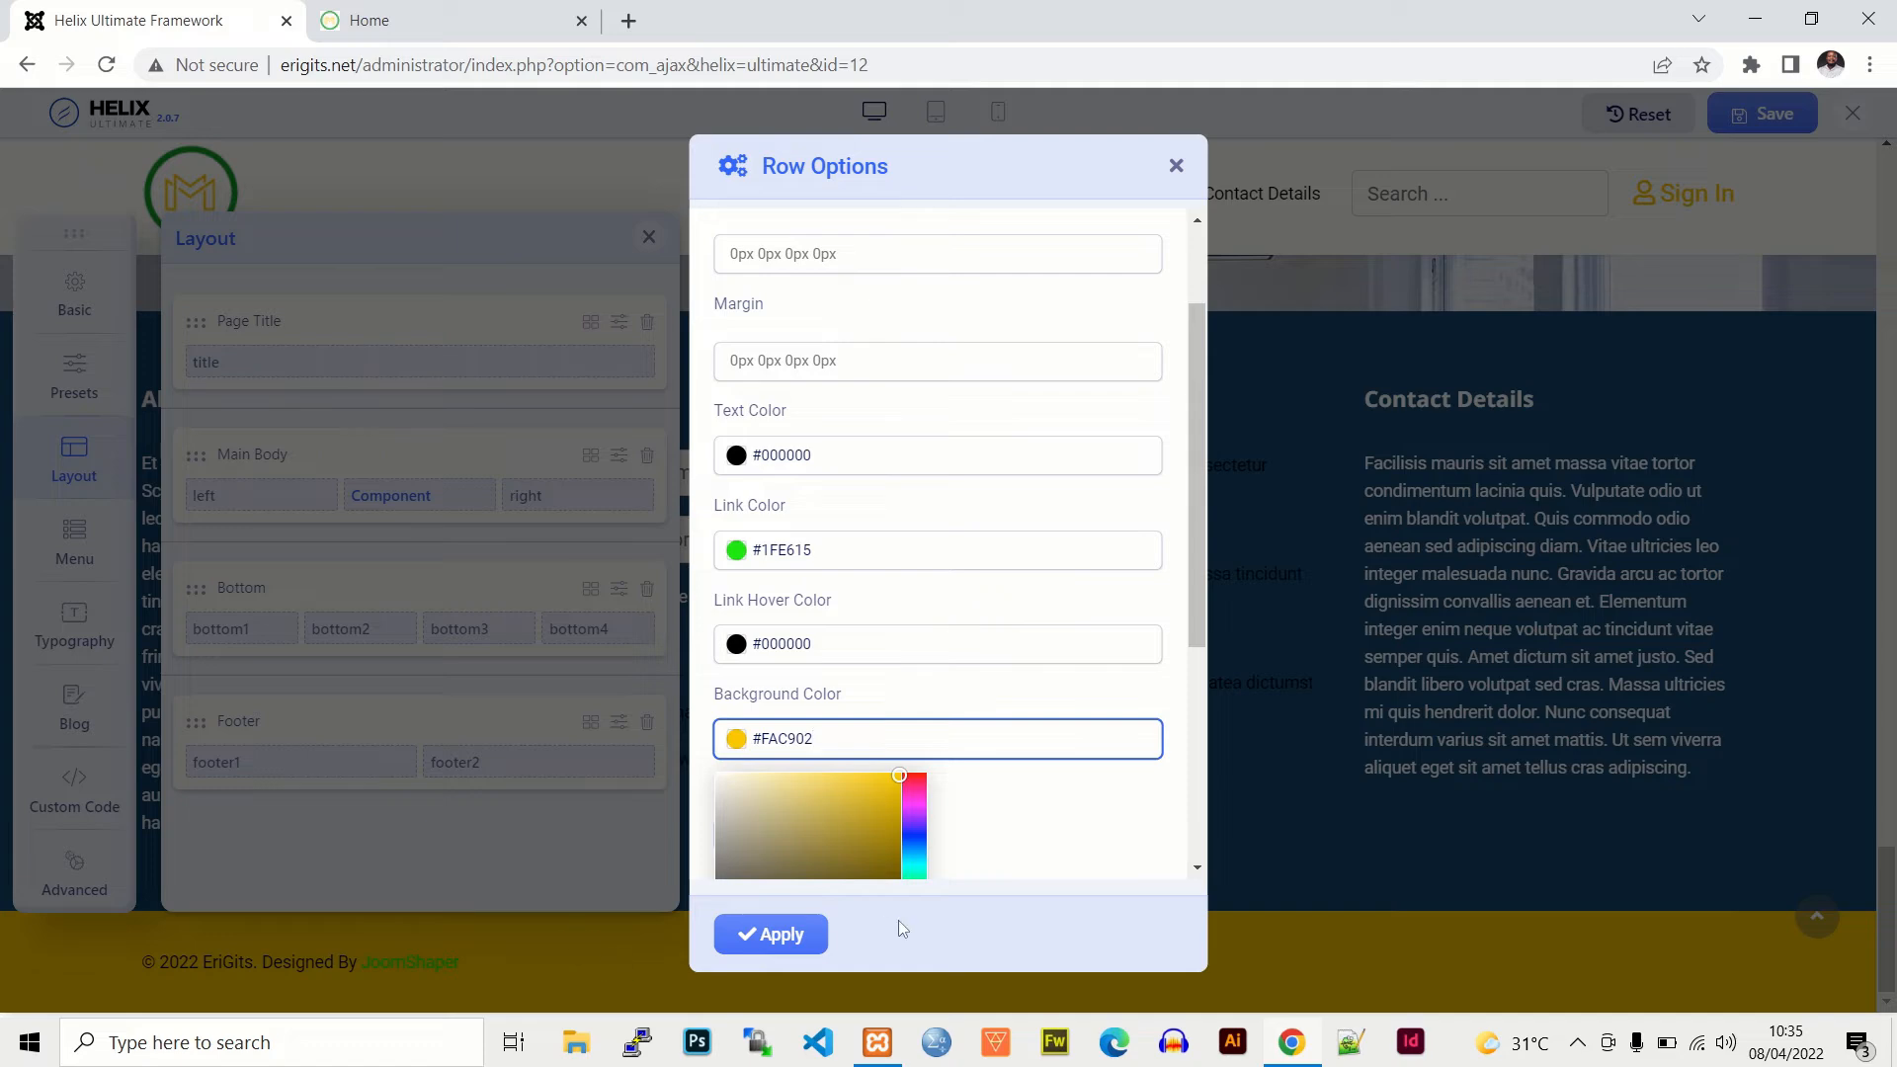
left_click(759, 934)
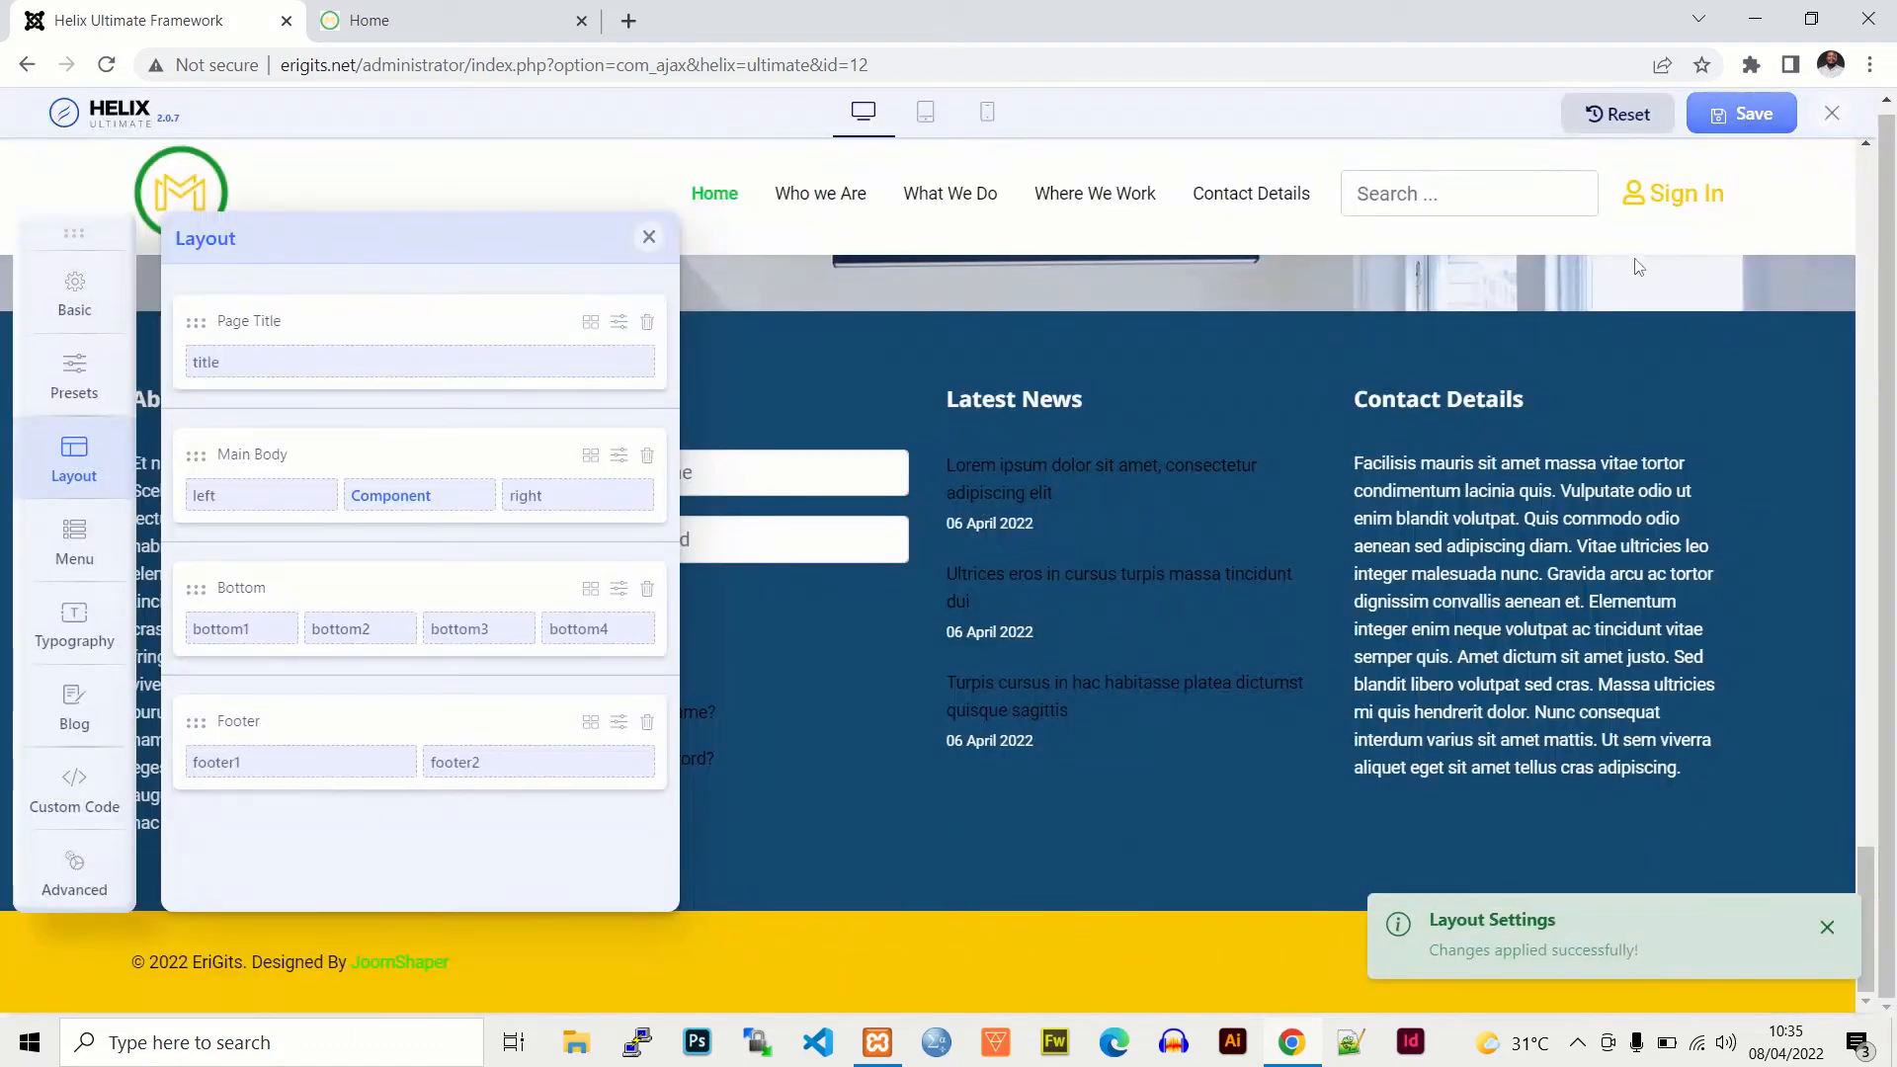
left_click(1741, 114)
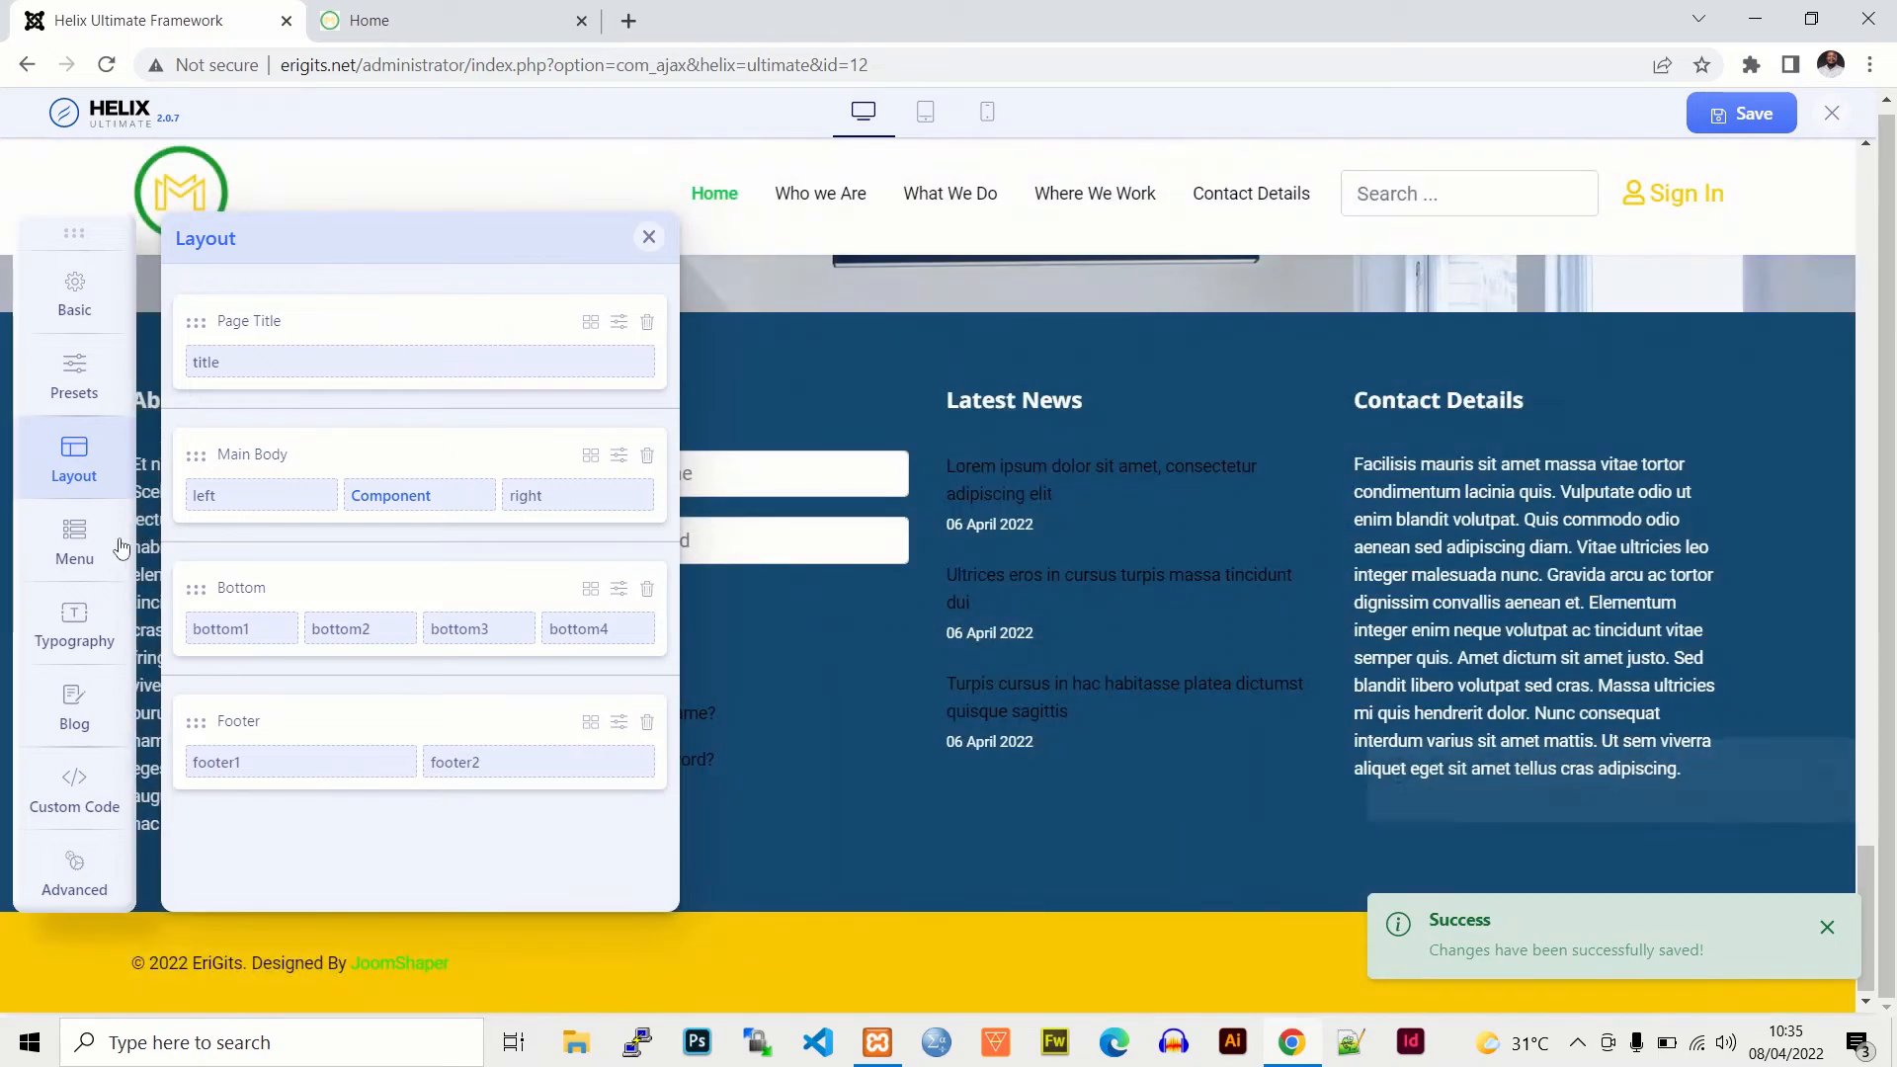
Step: Examine the template's Menu Builder, Mega Menu and Off-canvas menu settings
left_click(86, 539)
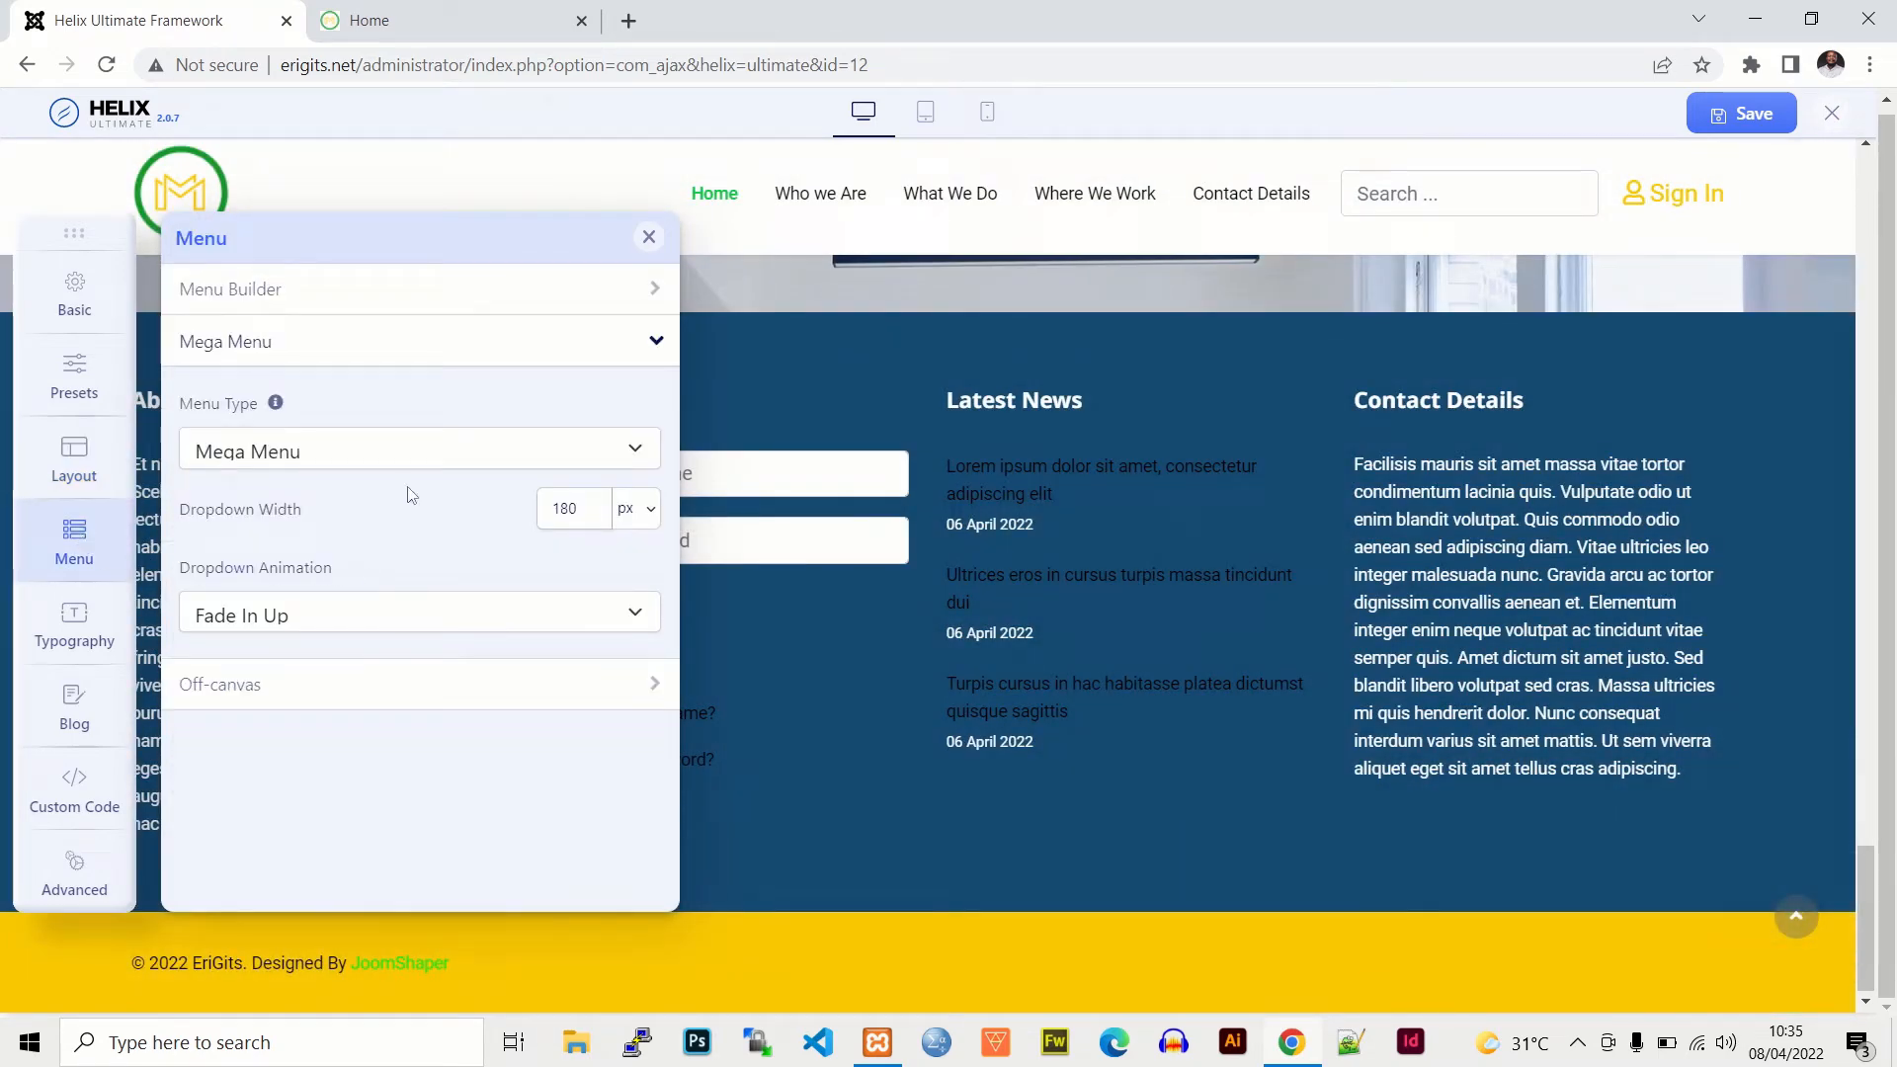
left_click(637, 300)
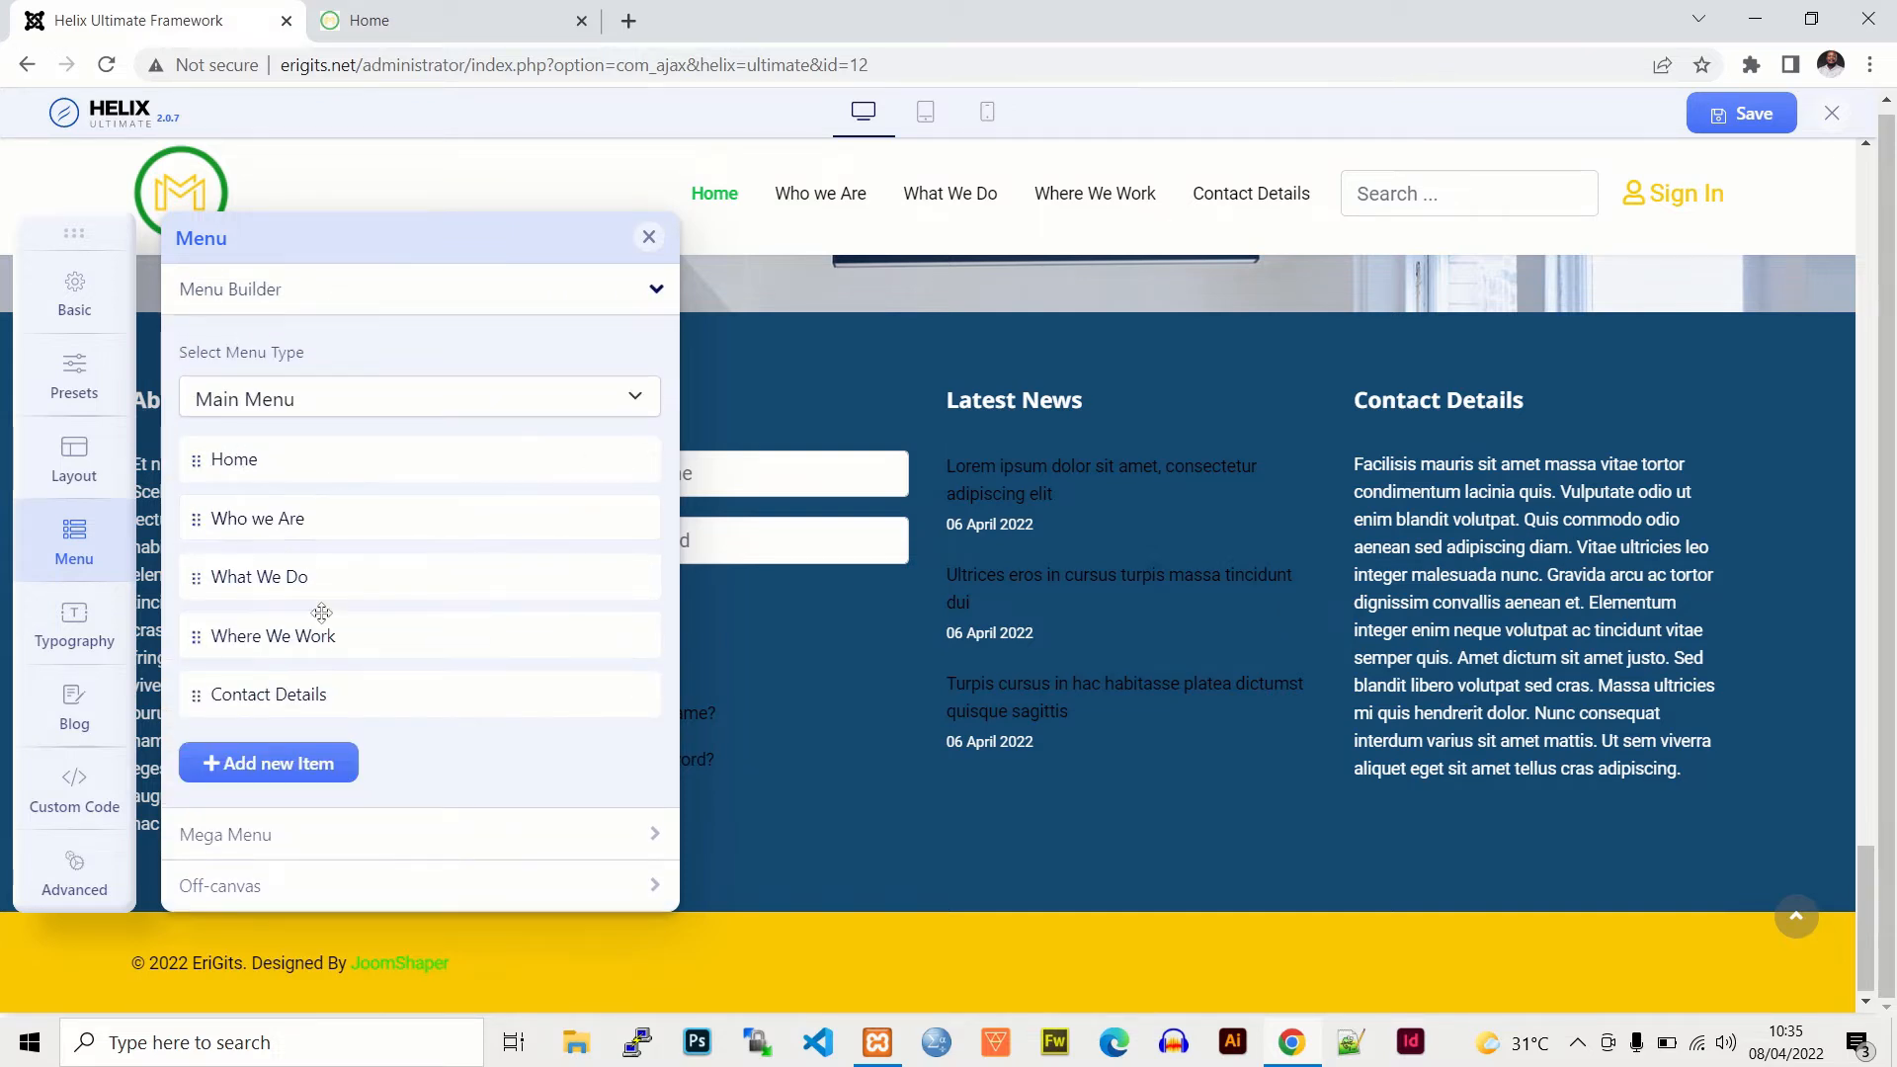
left_click(659, 305)
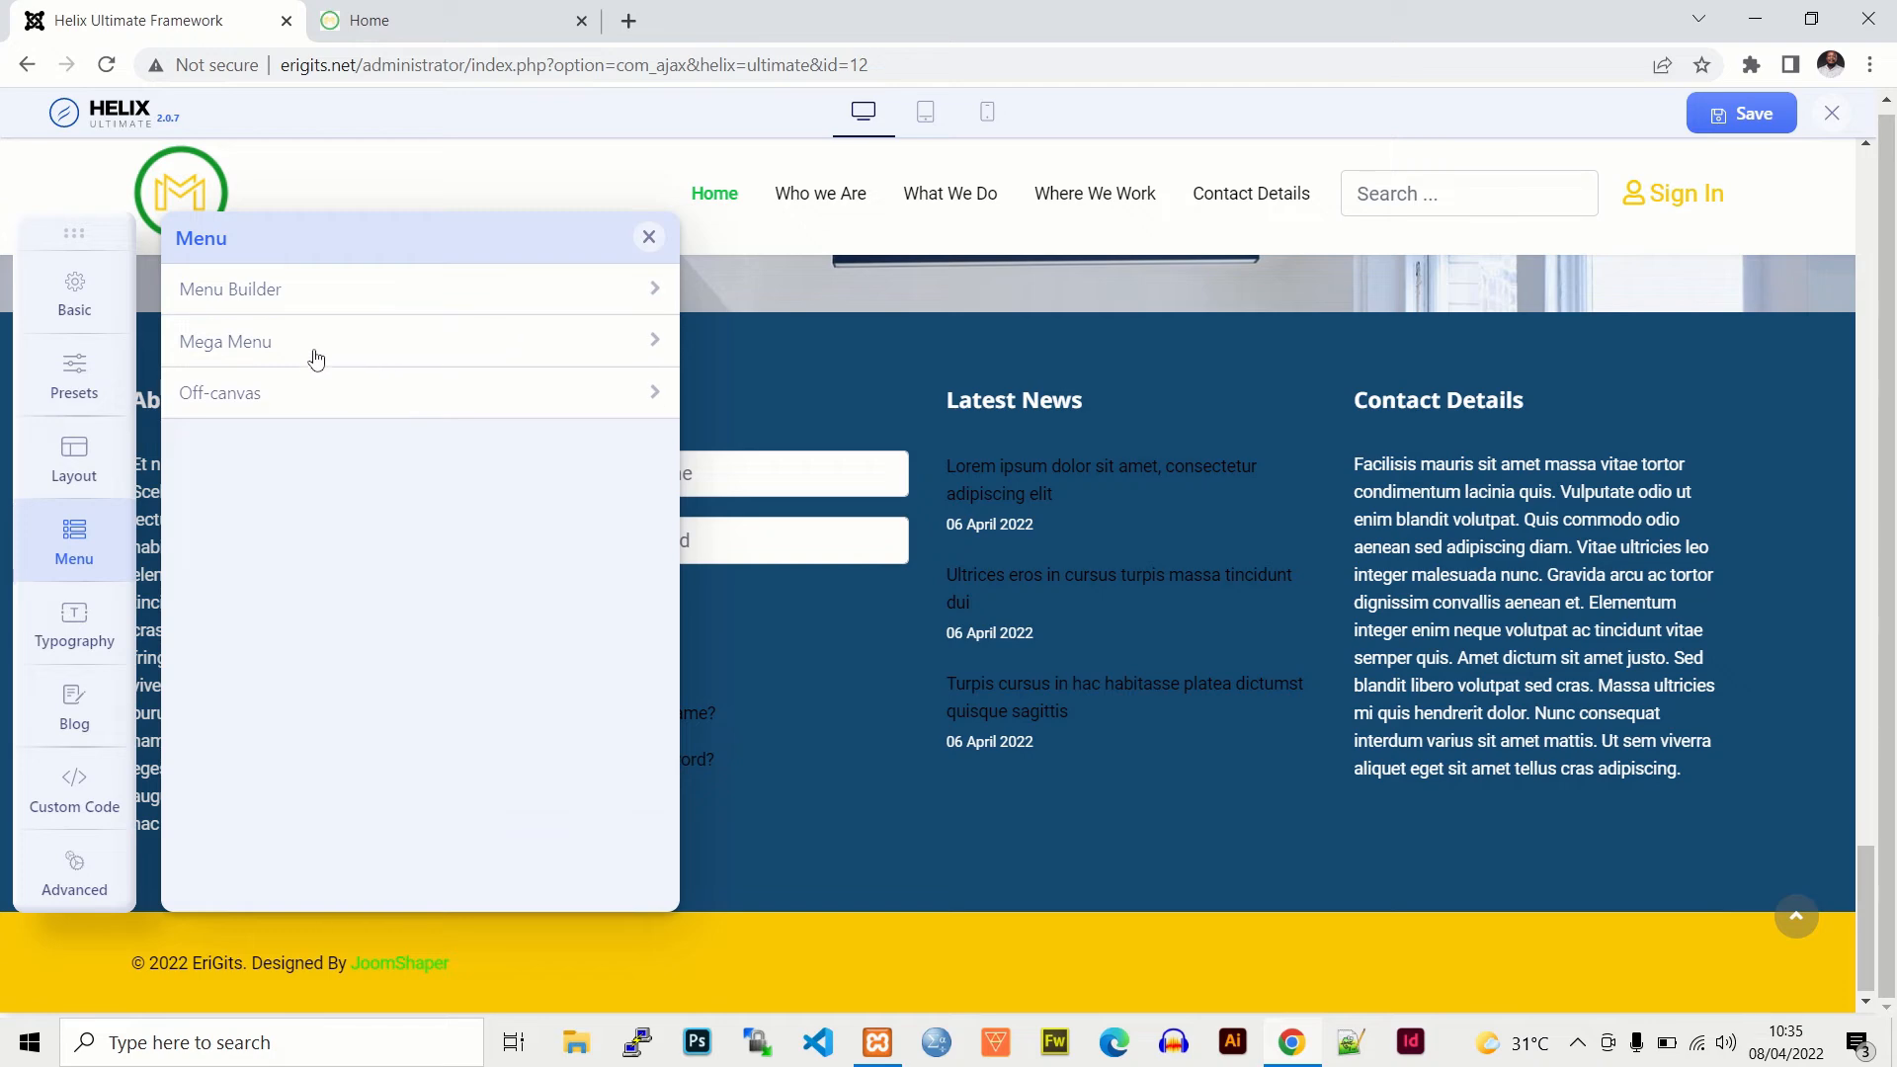
left_click(308, 346)
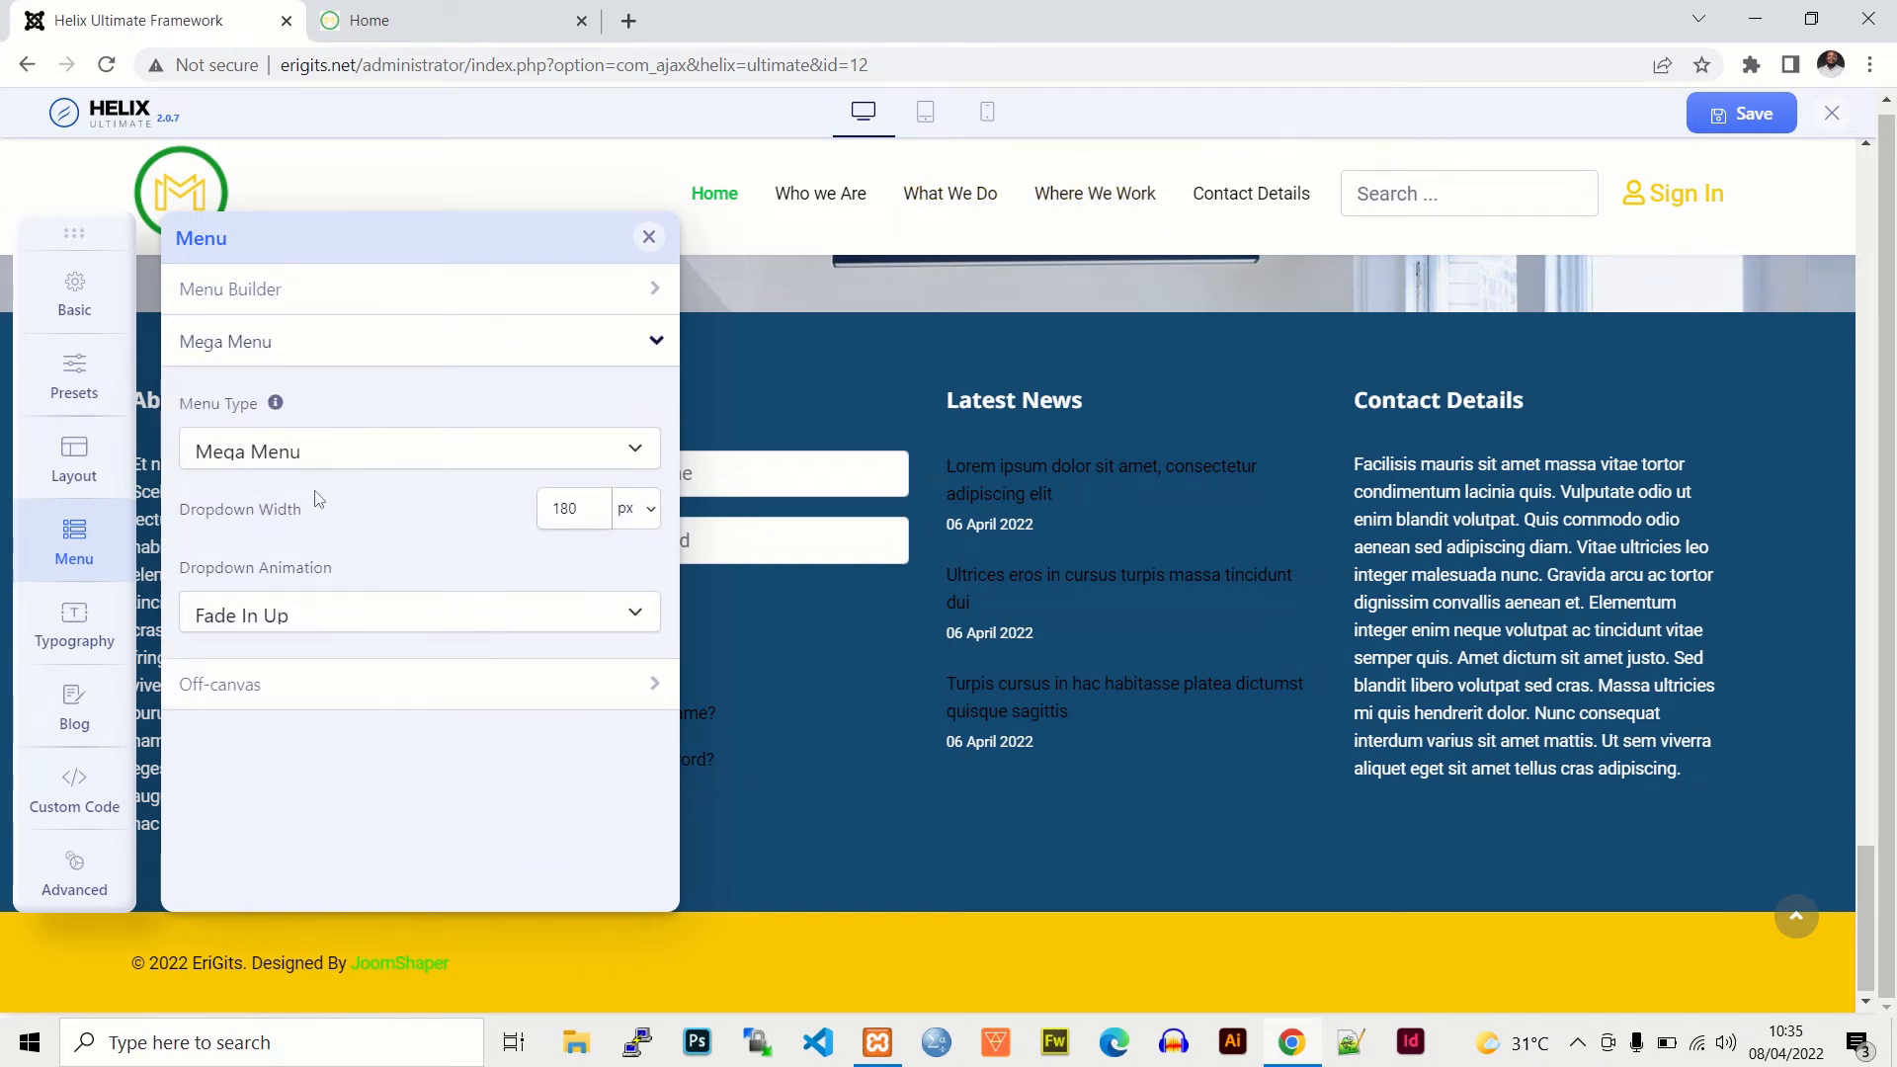
left_click(274, 347)
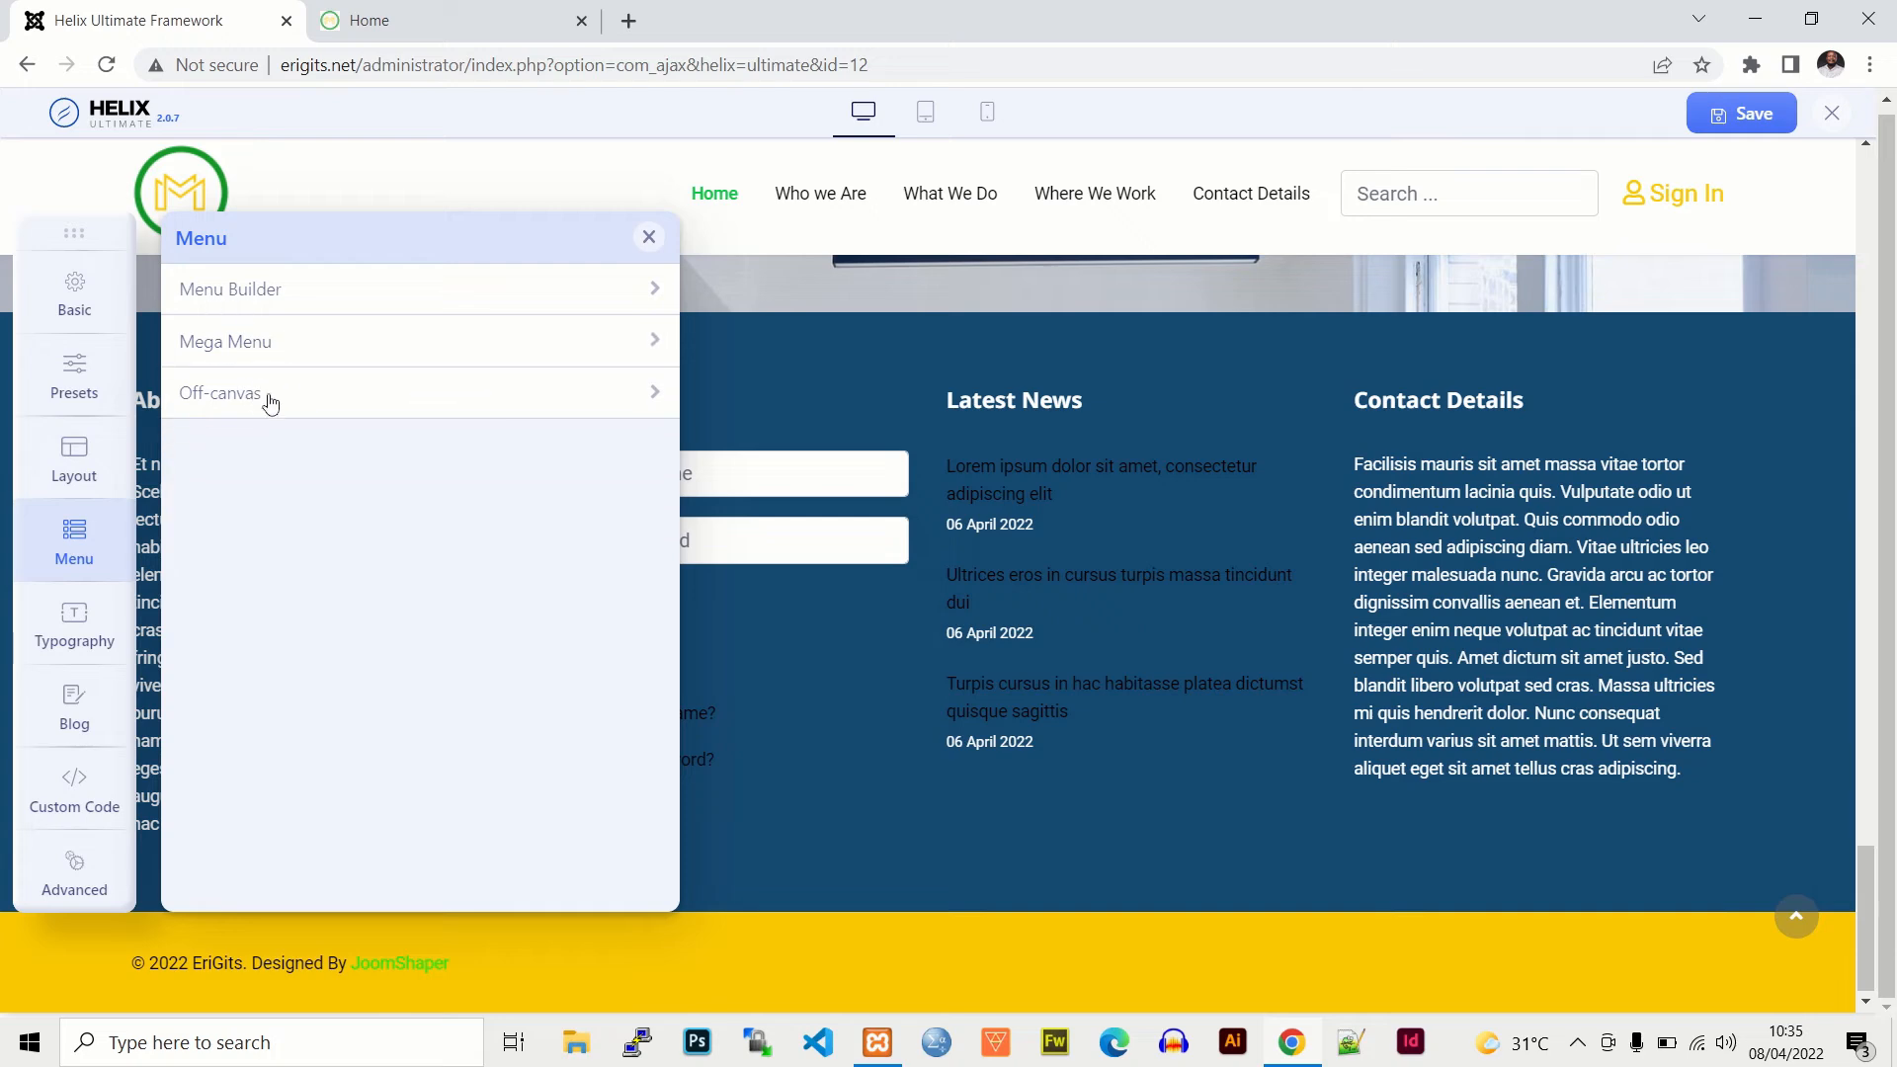
left_click(269, 397)
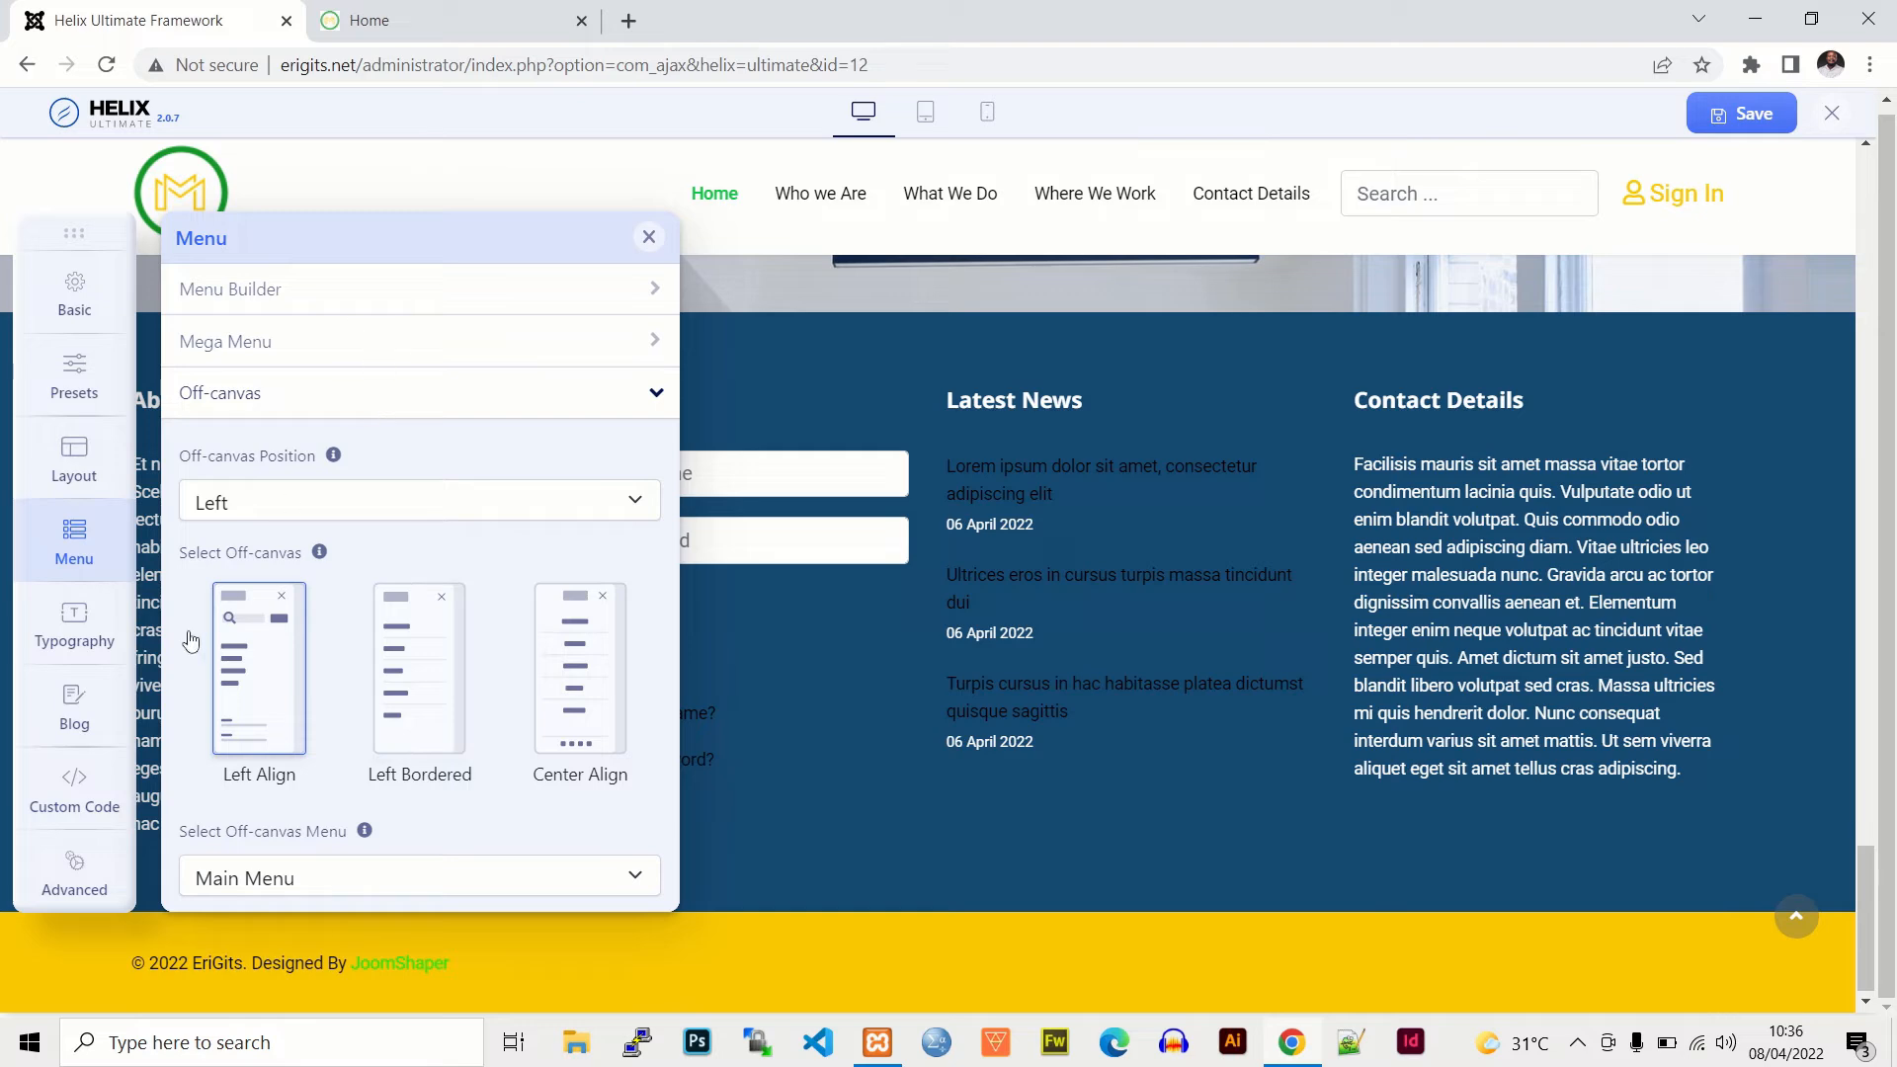
Step: Examine the Body typography's font, size and line height settings
left_click(82, 613)
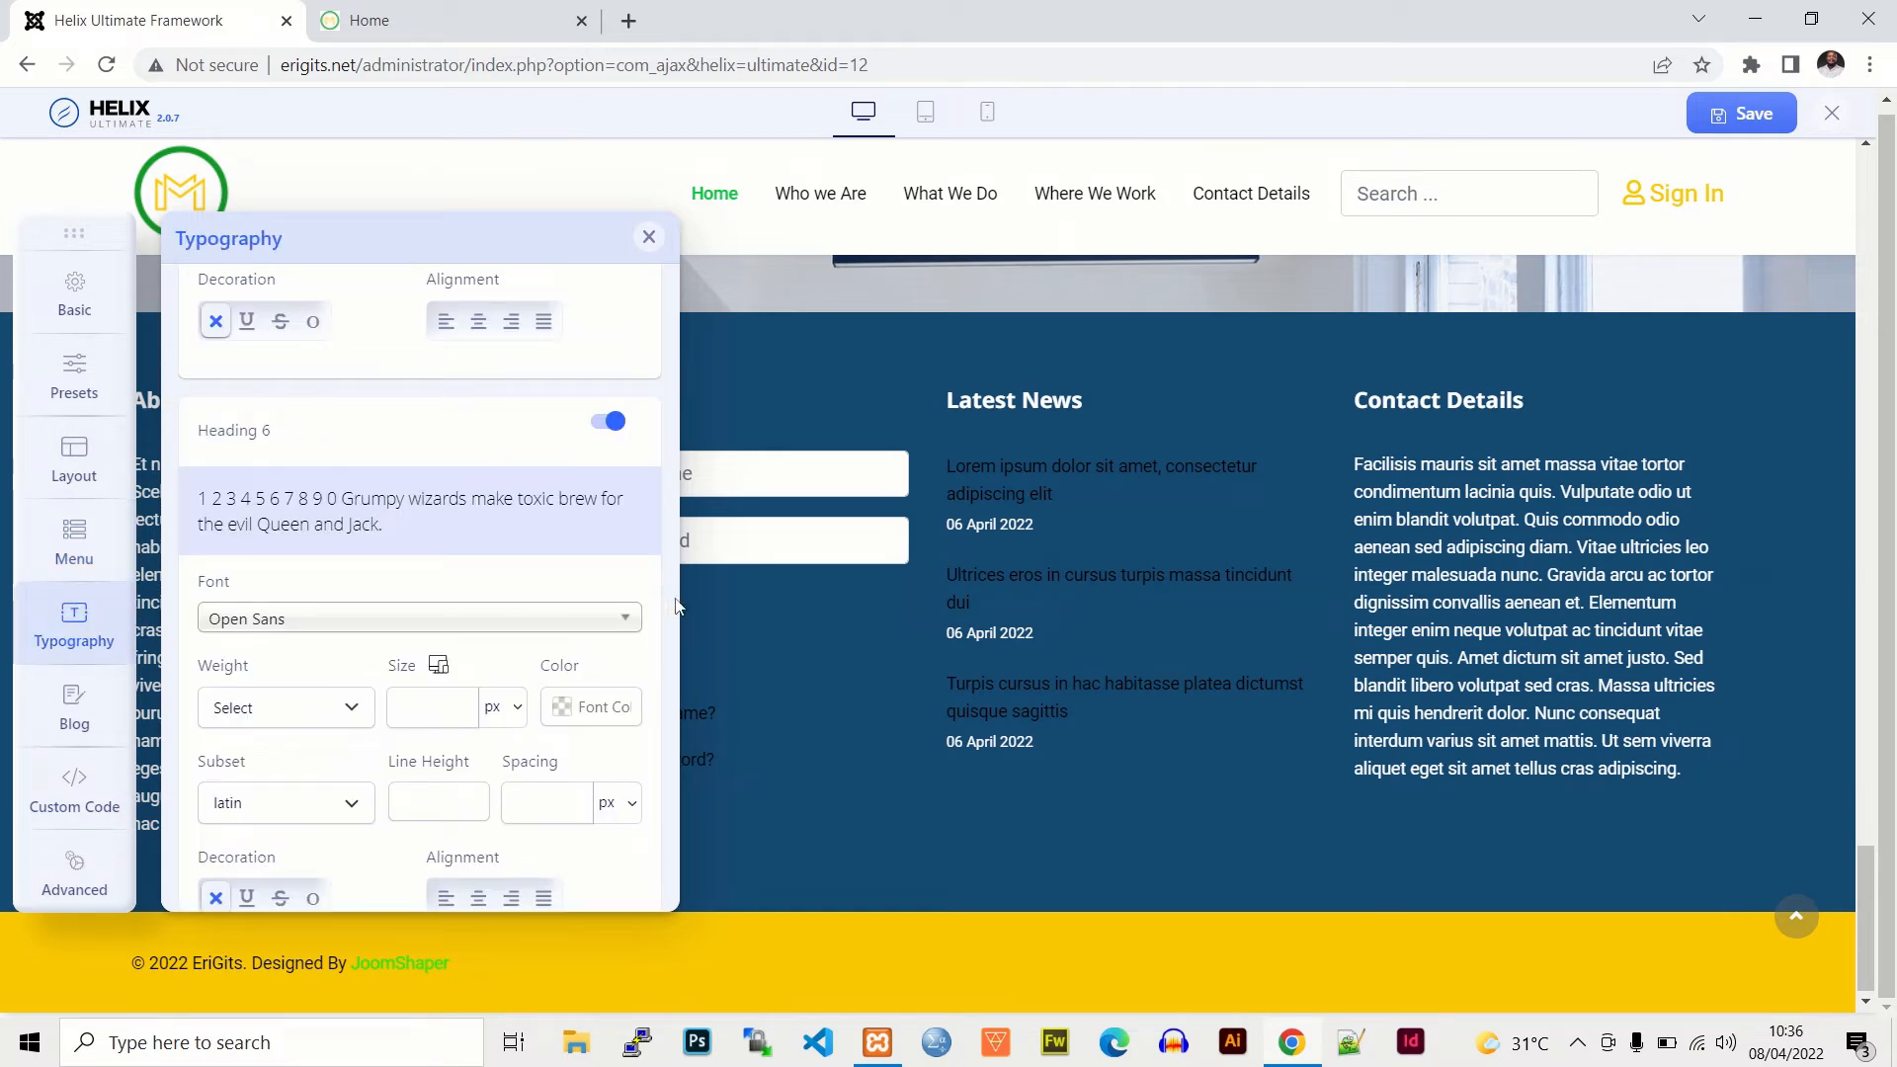
scroll(673, 606, "up", 3)
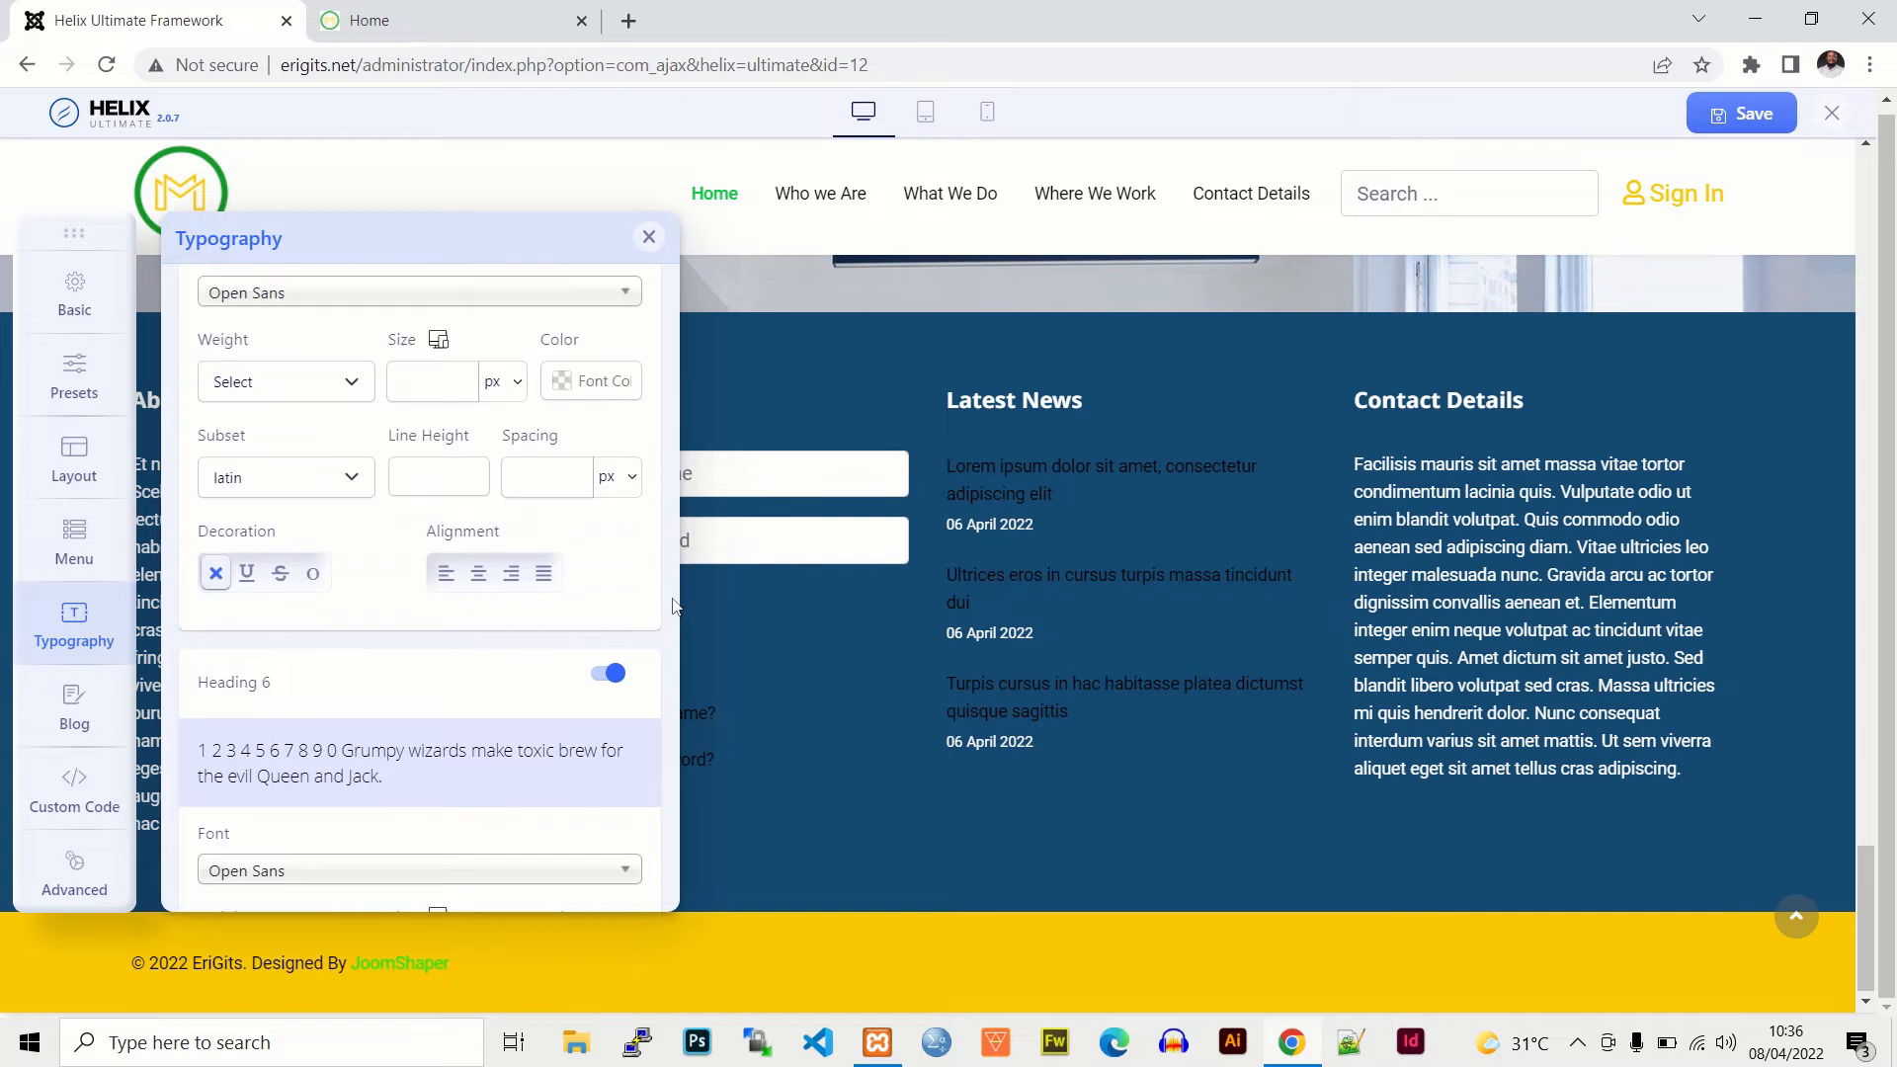
scroll(673, 606, "up", 15)
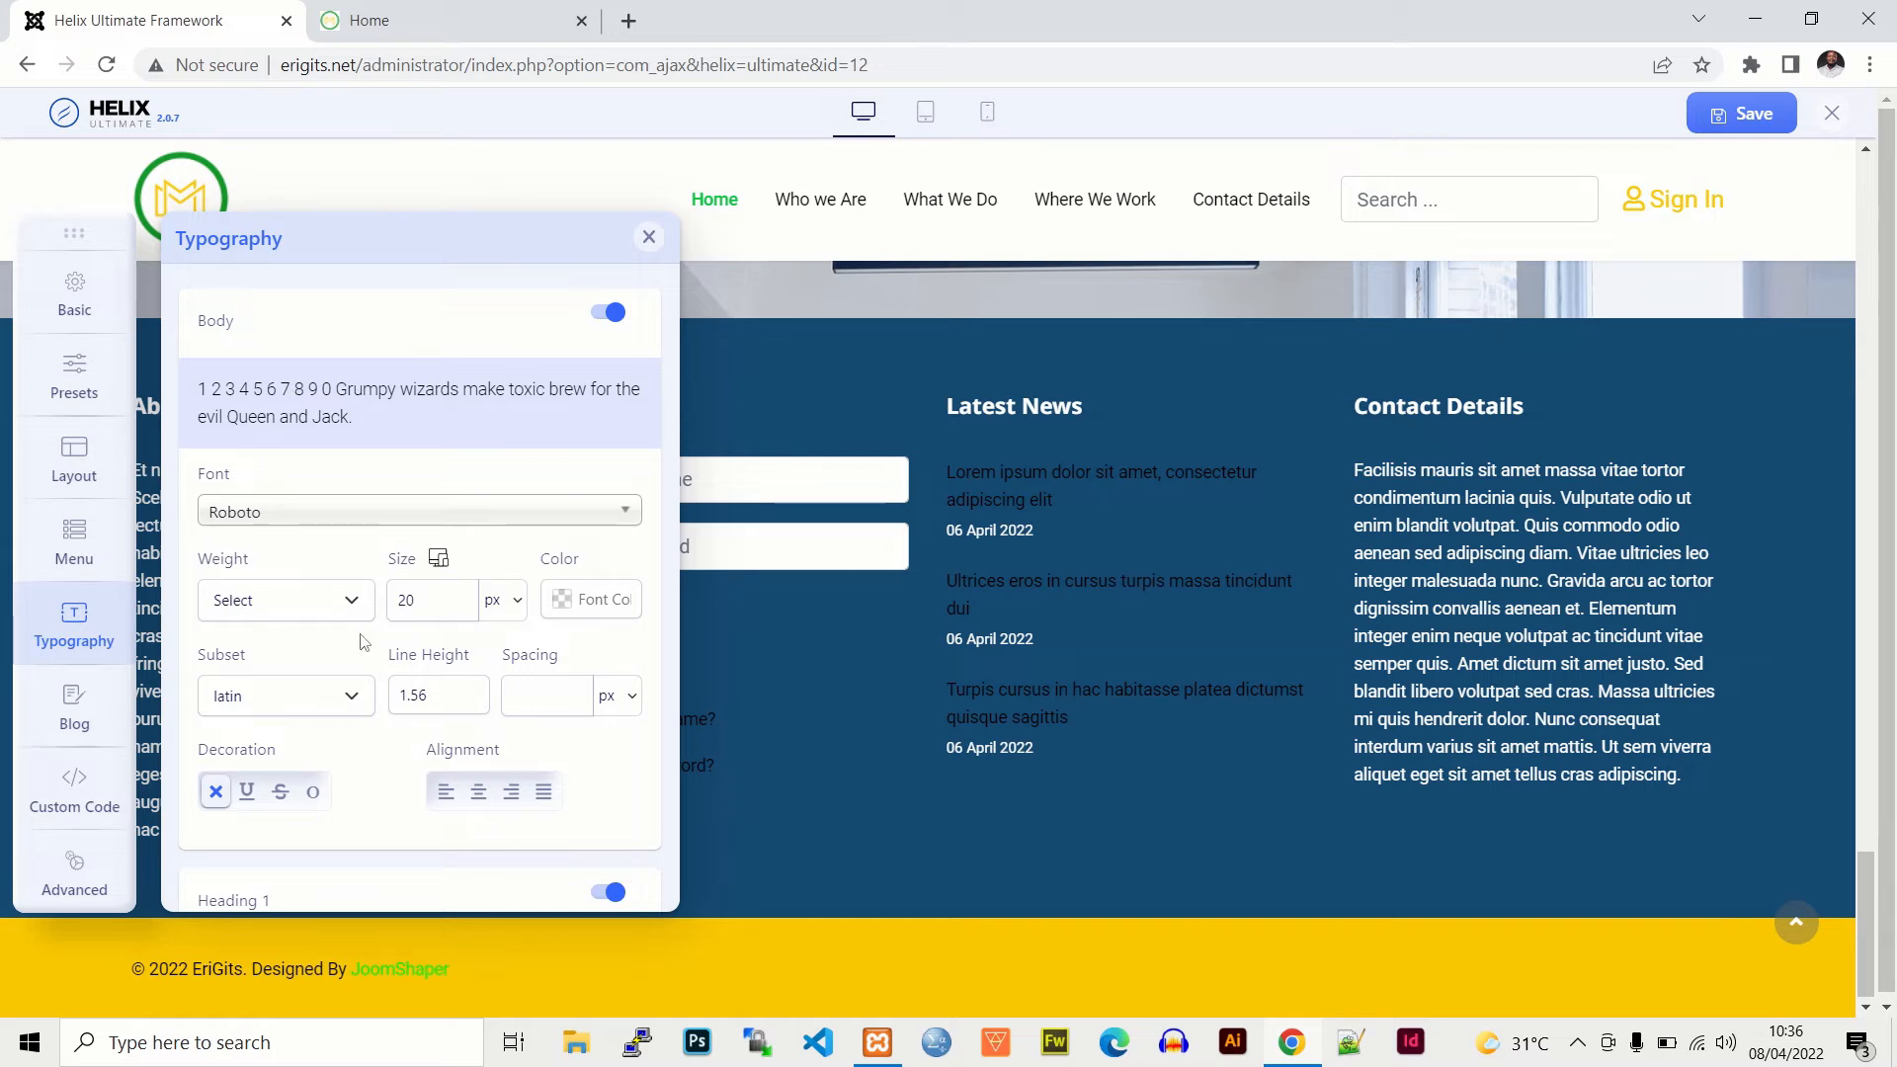
left_click(428, 599)
left_click(671, 497)
scroll(672, 496, "down", 1)
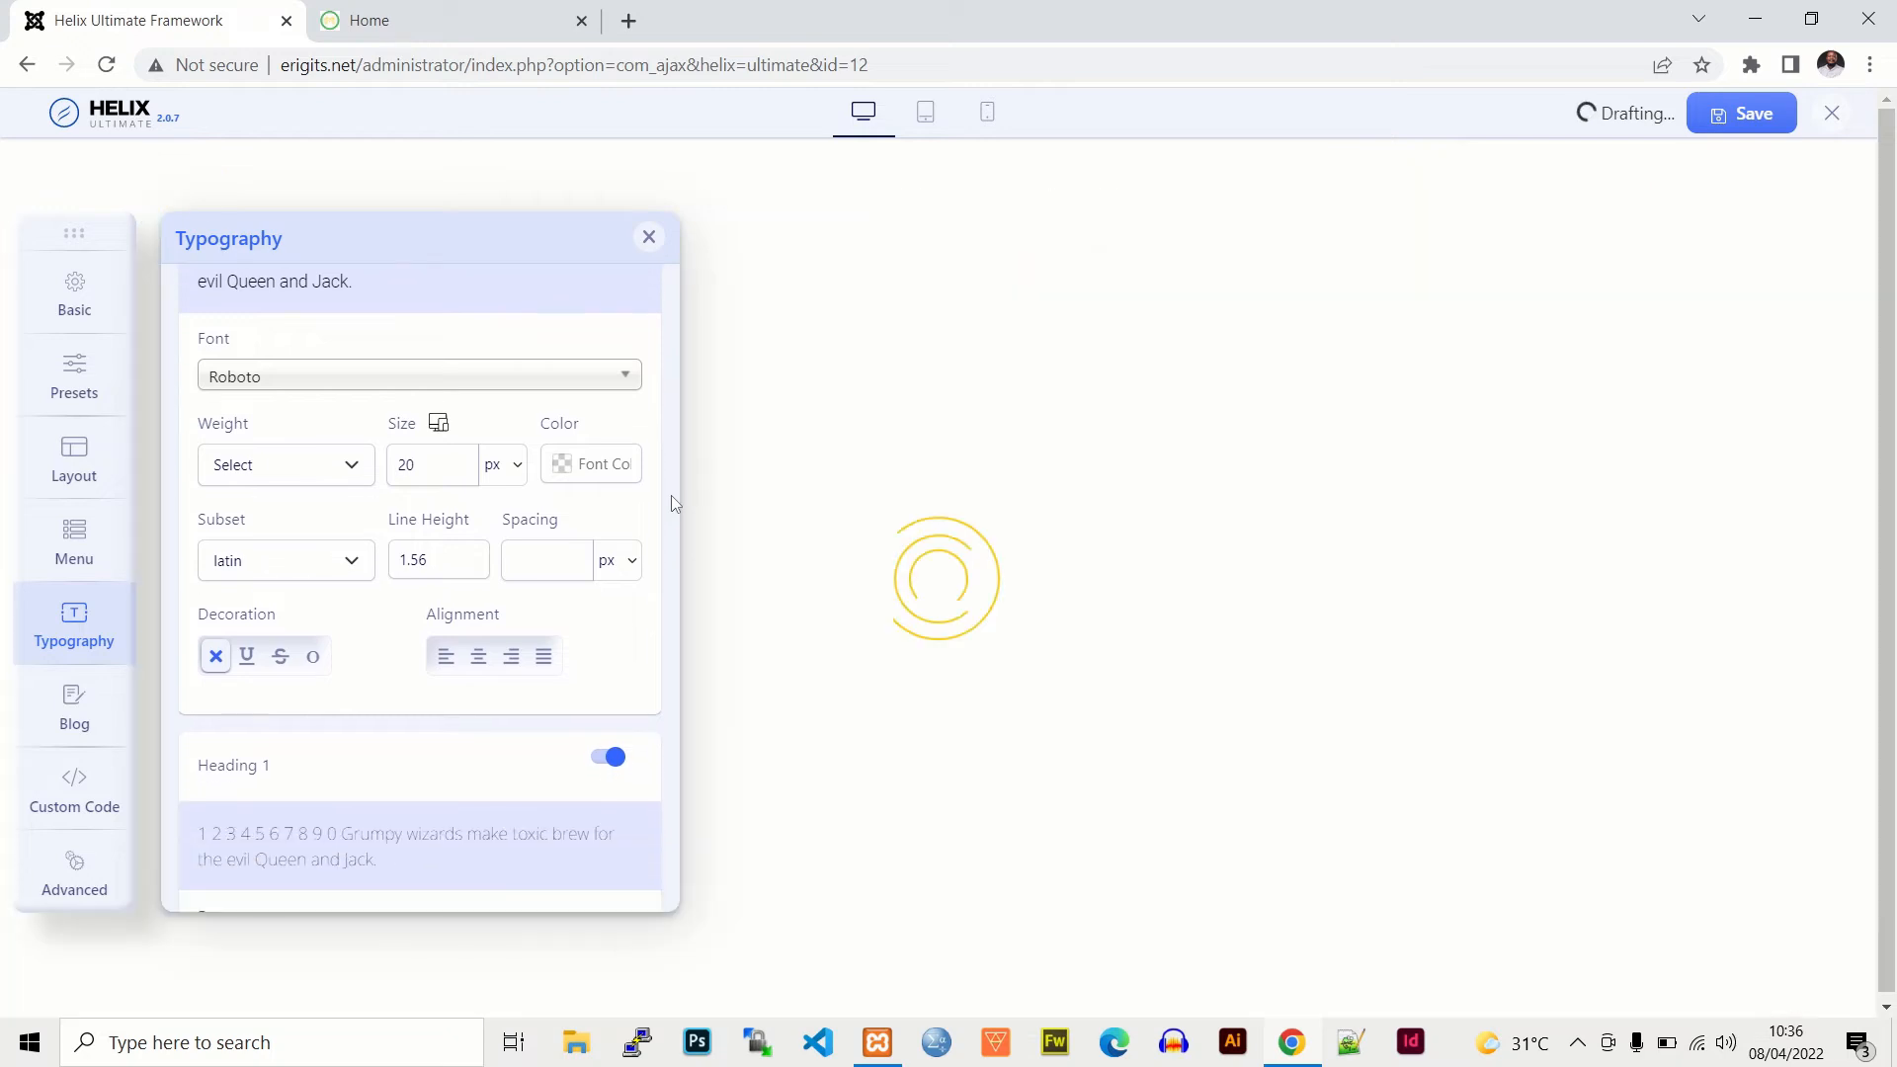
Step: Examine the Heading 1 to Heading 5 typography settings, switching the Heading 5 typography off and back on
scroll(672, 504, "down", 5)
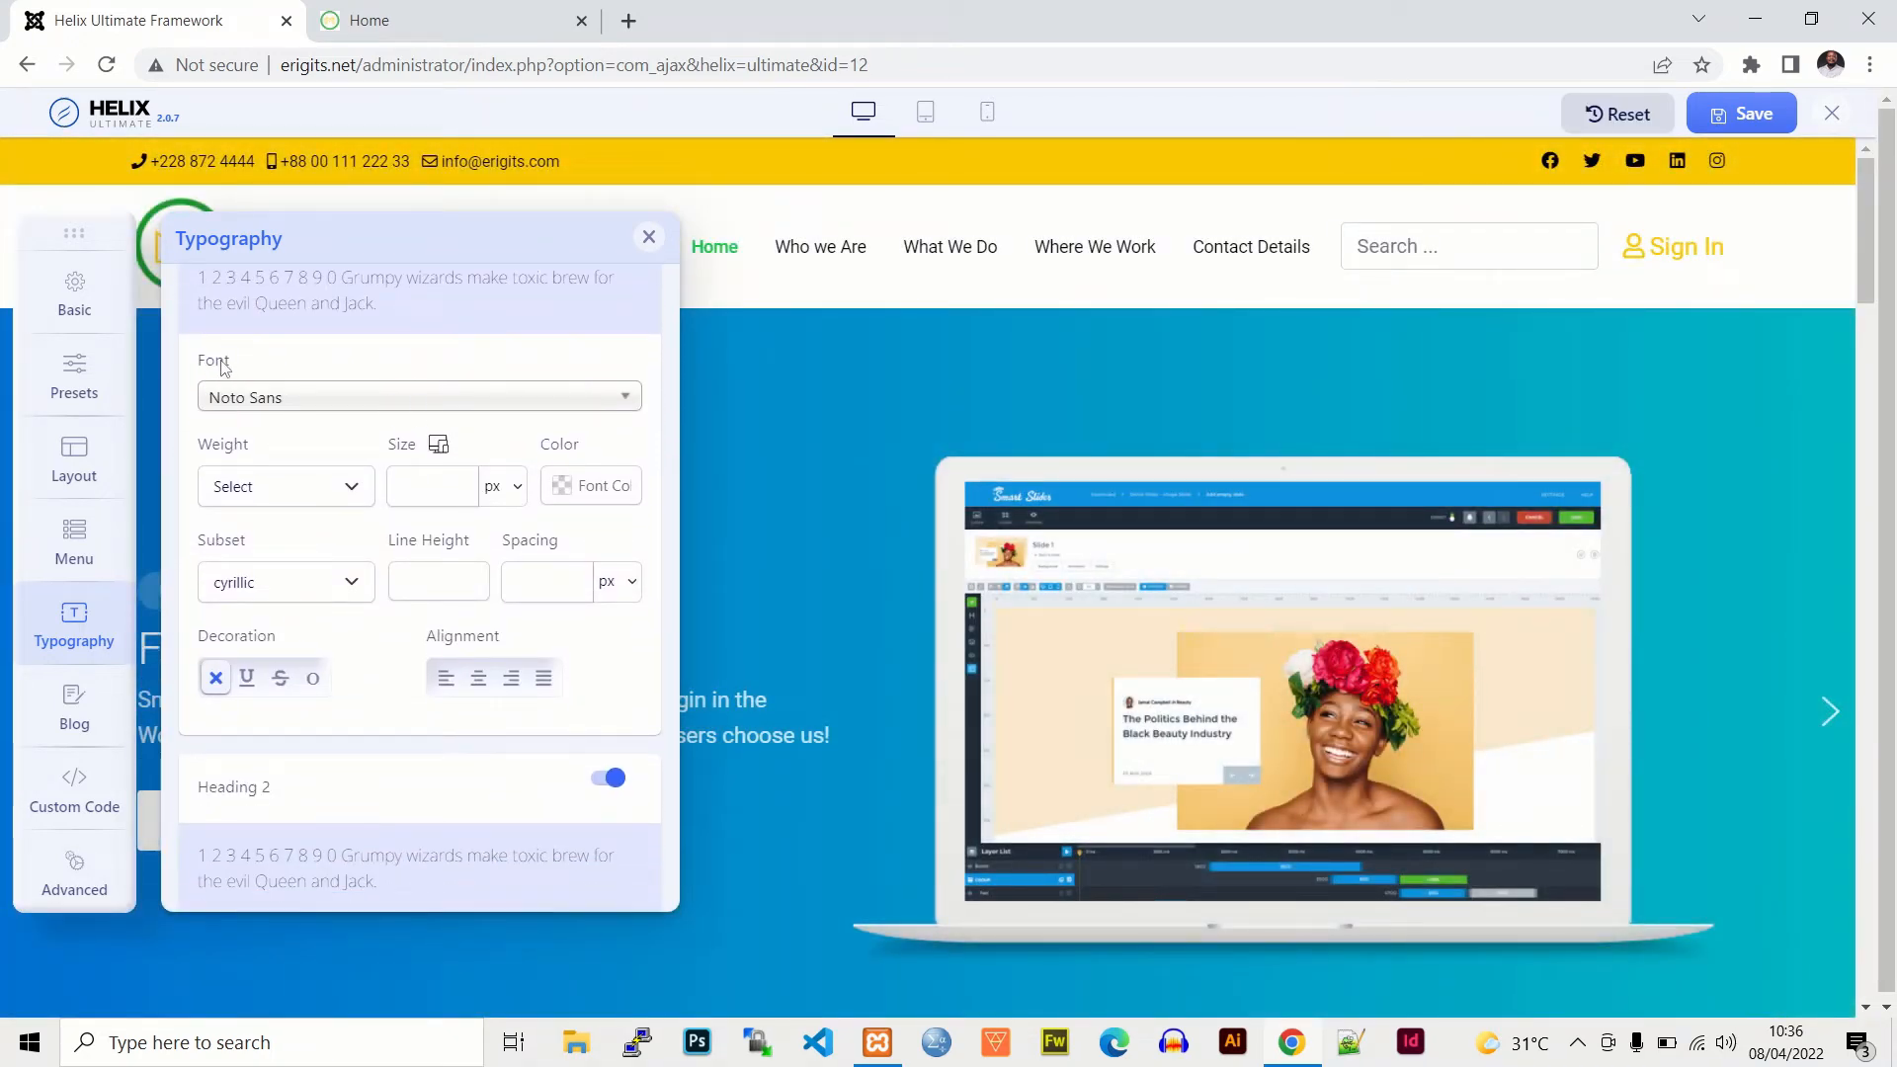
scroll(614, 351, "up", 2)
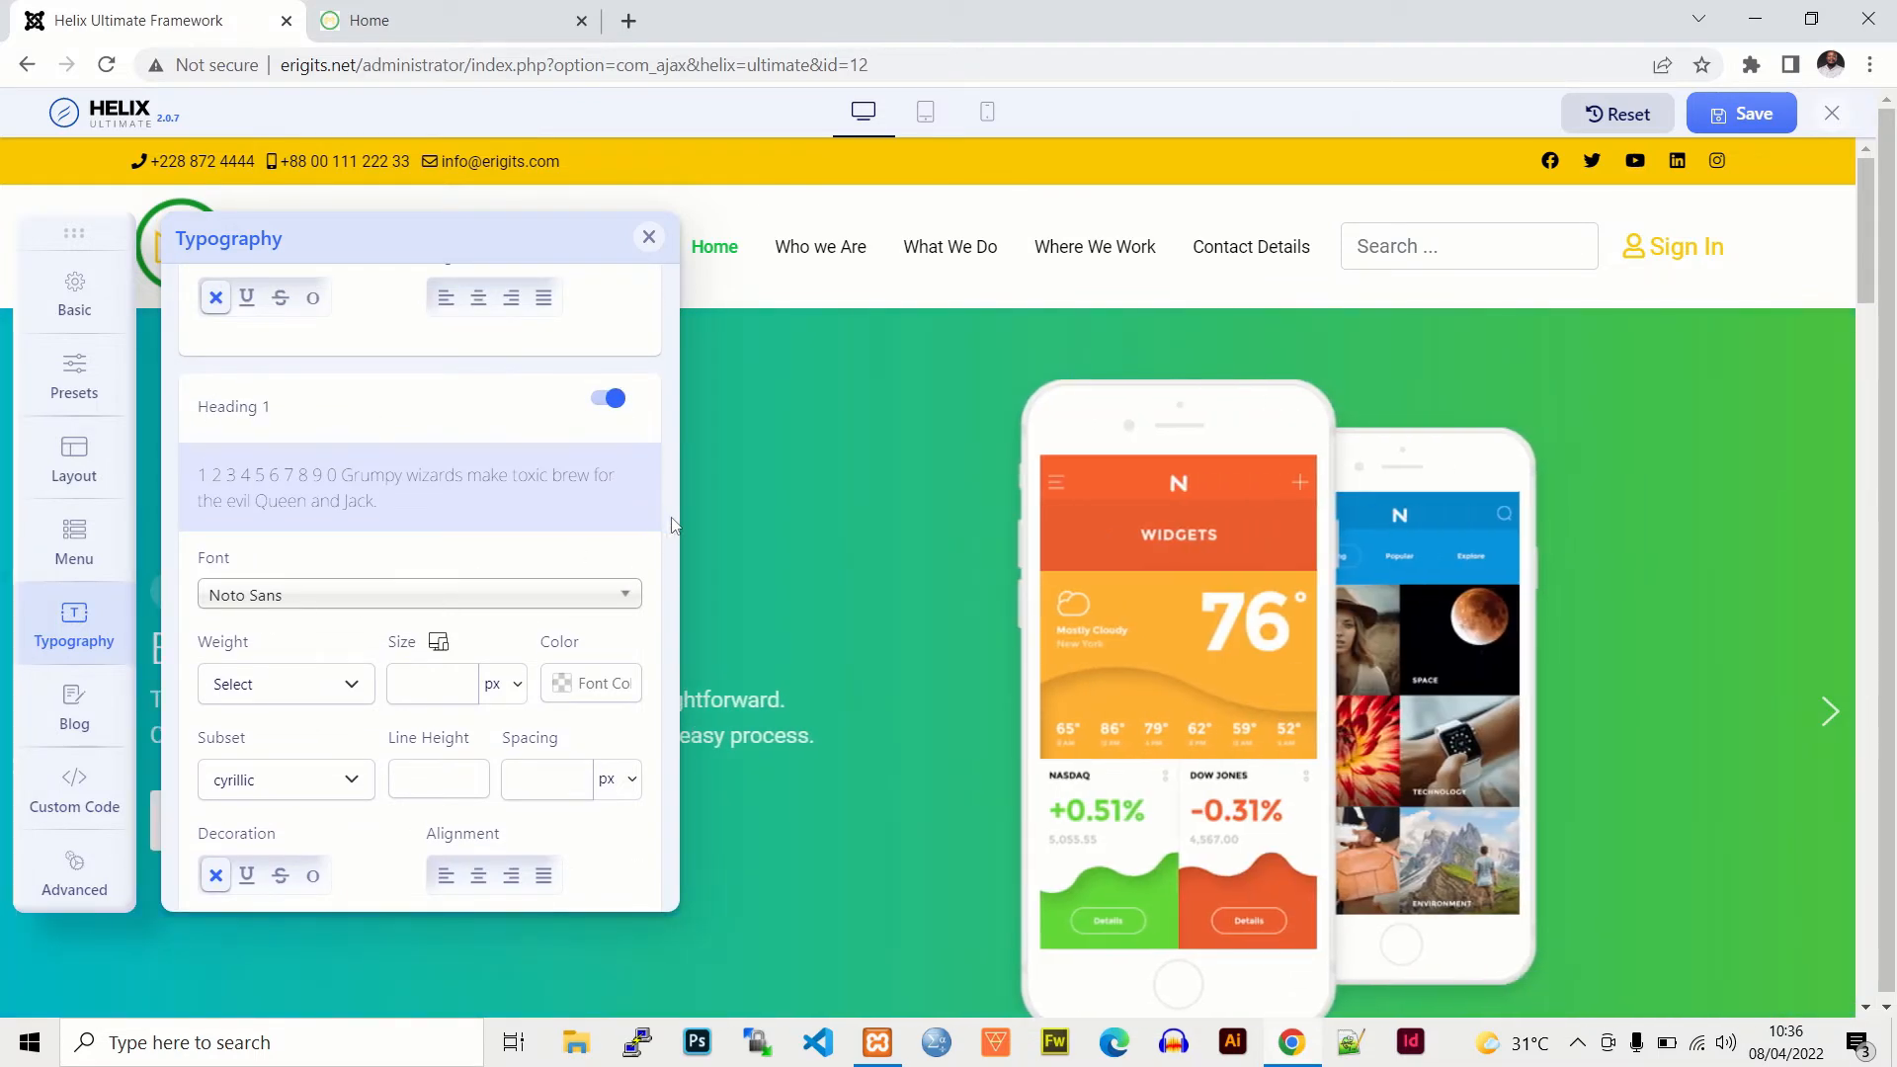
scroll(672, 524, "down", 6)
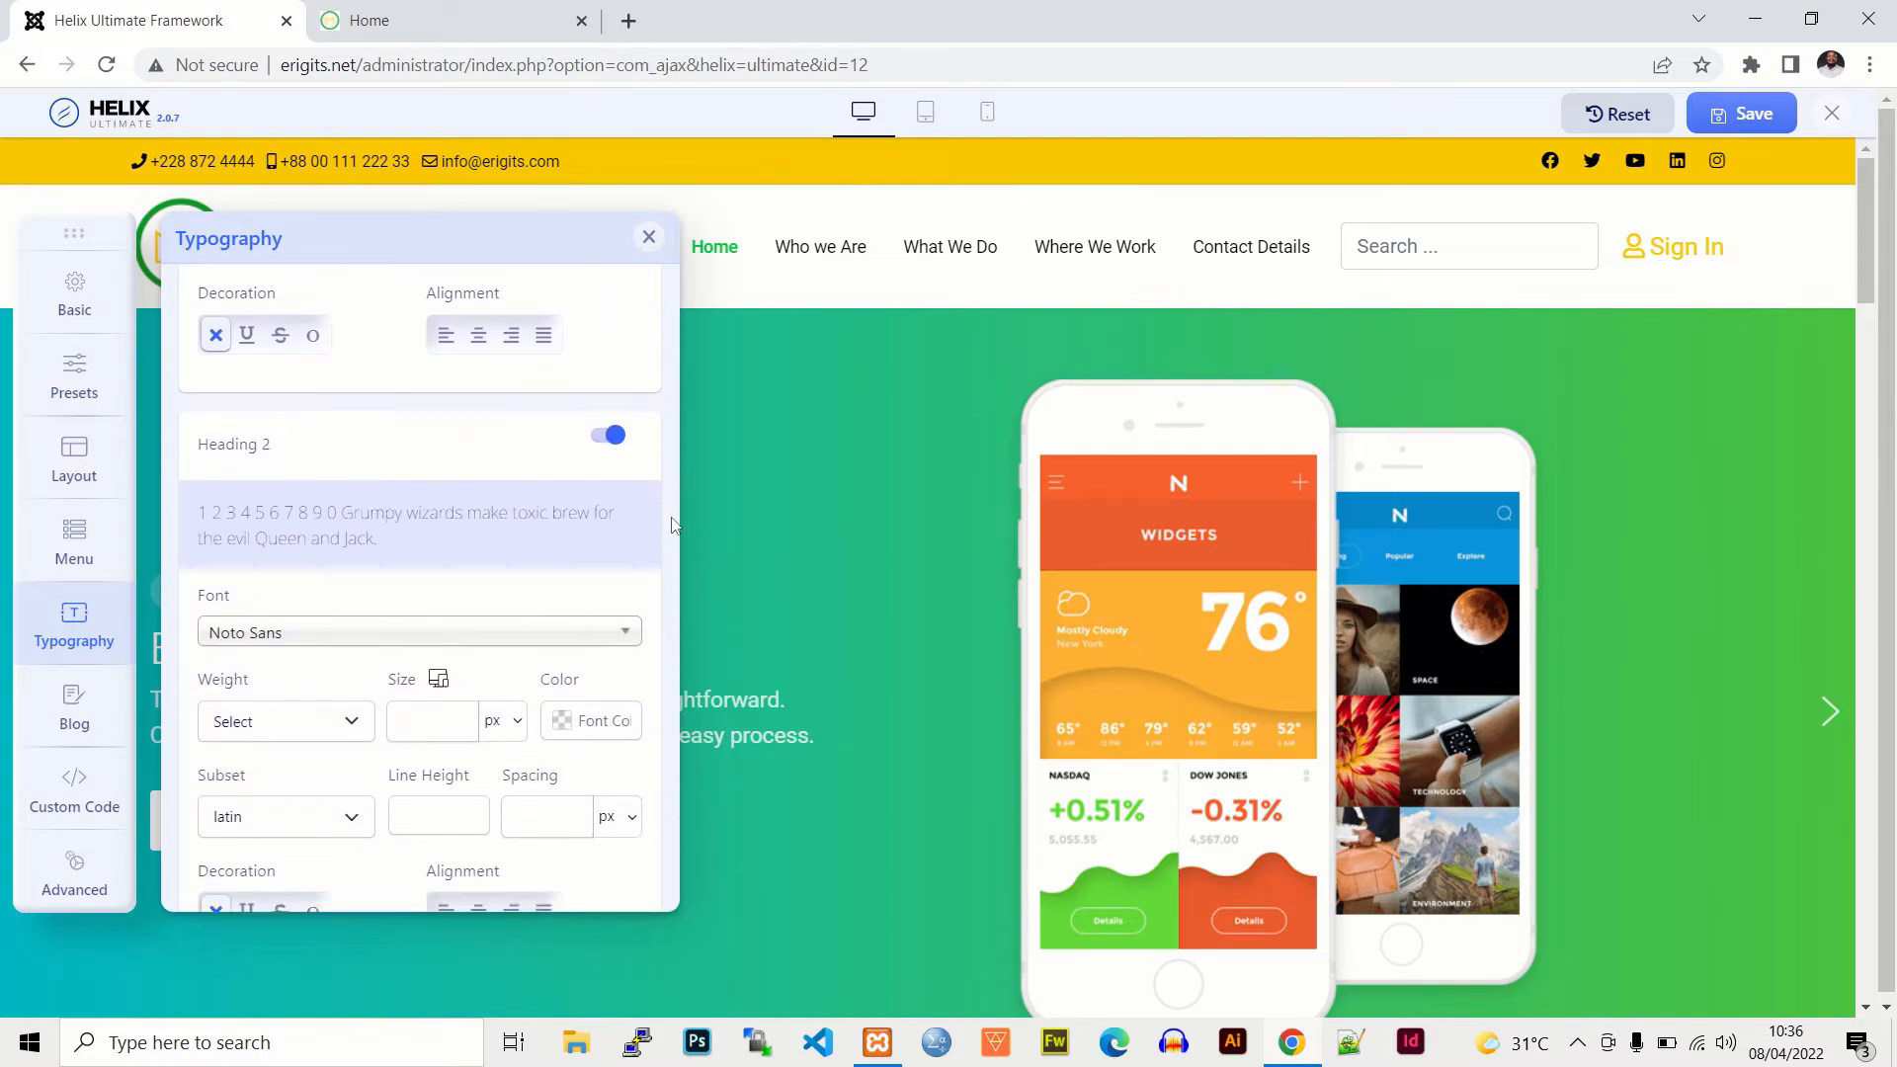
scroll(672, 524, "down", 2)
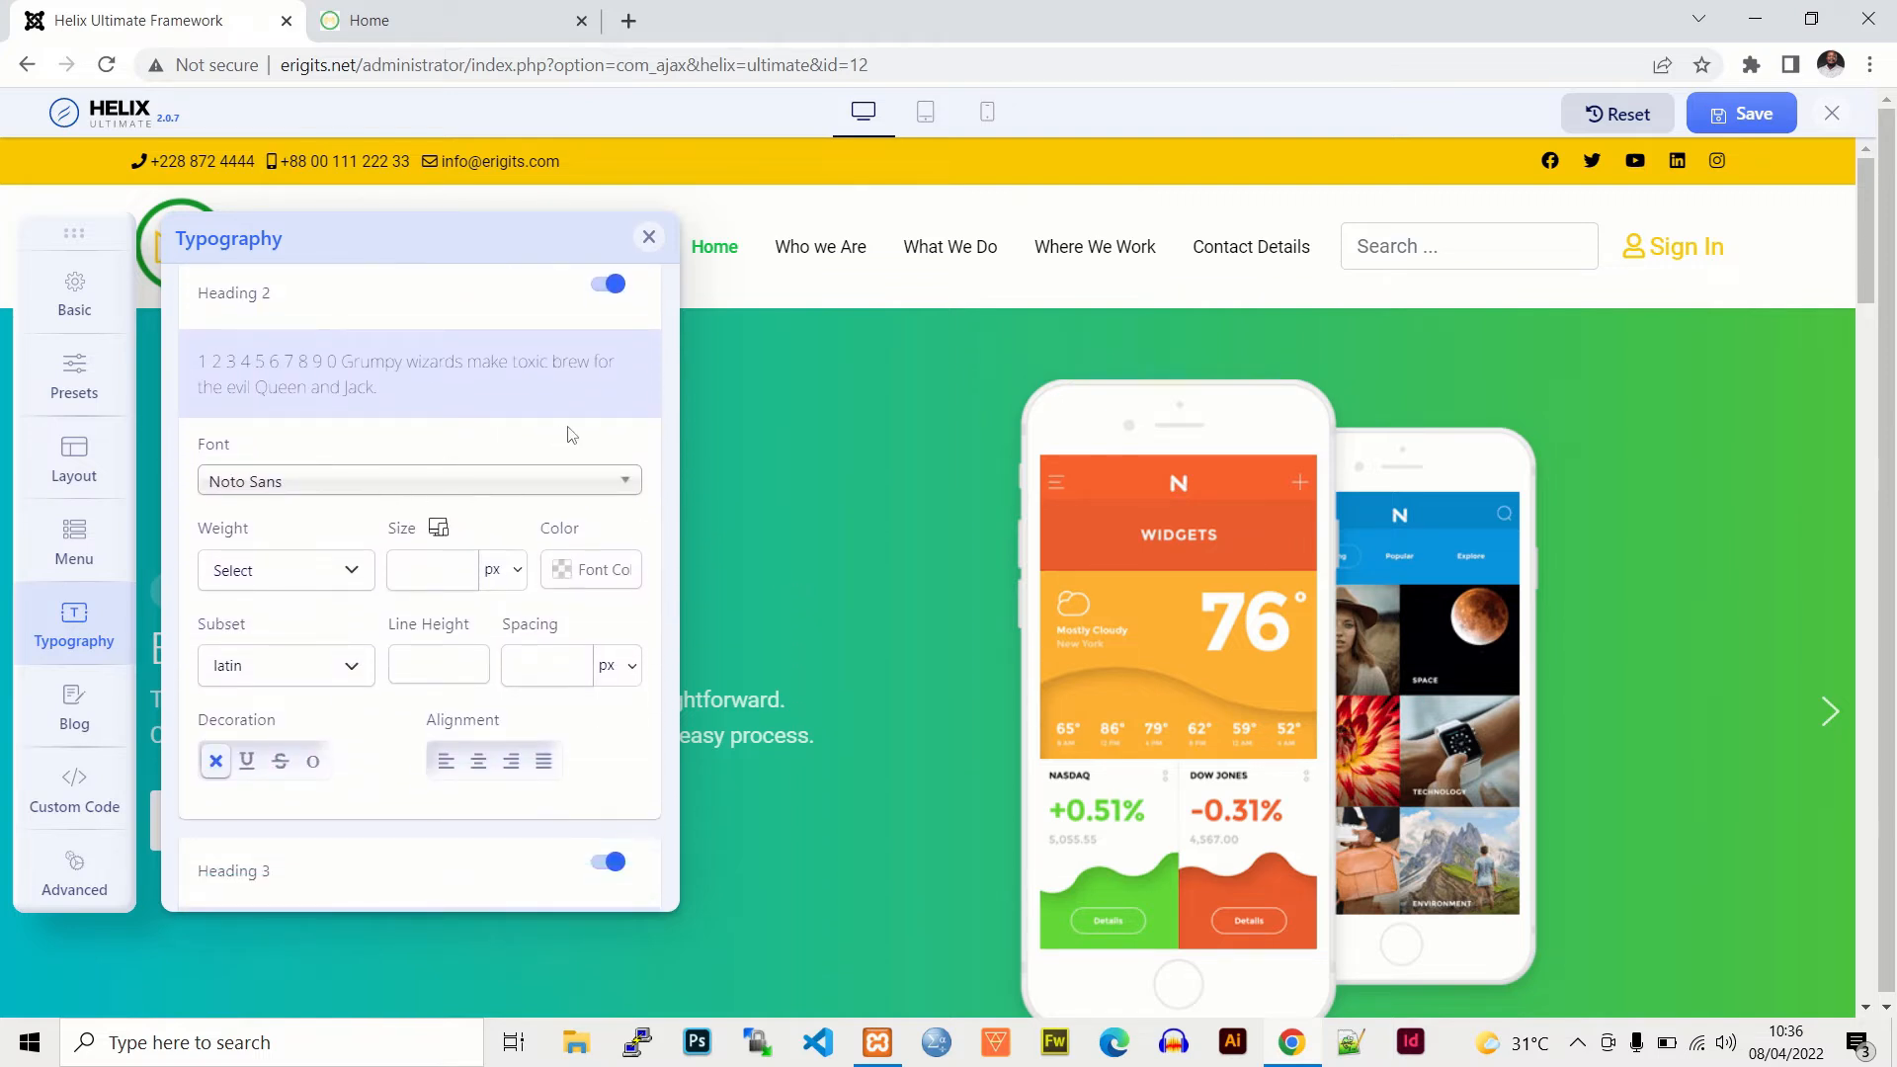
scroll(569, 428, "down", 5)
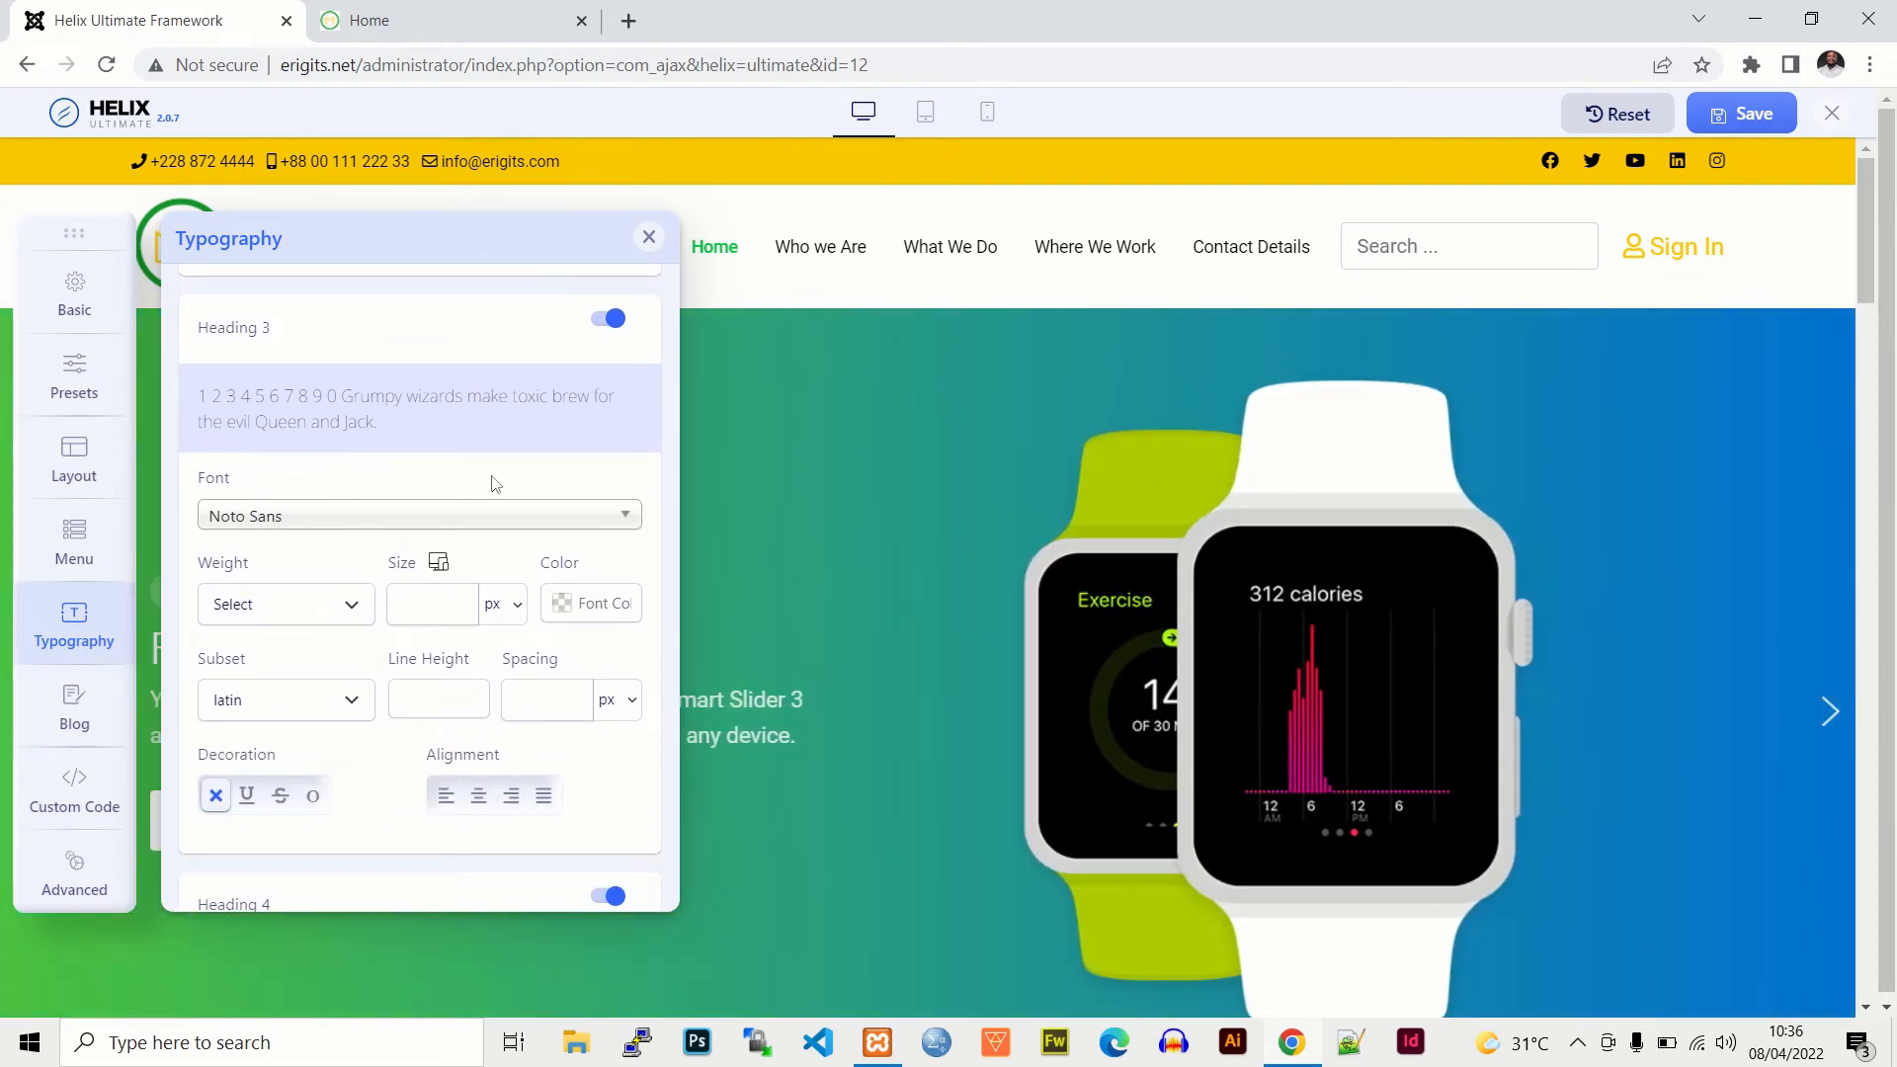
scroll(494, 483, "down", 5)
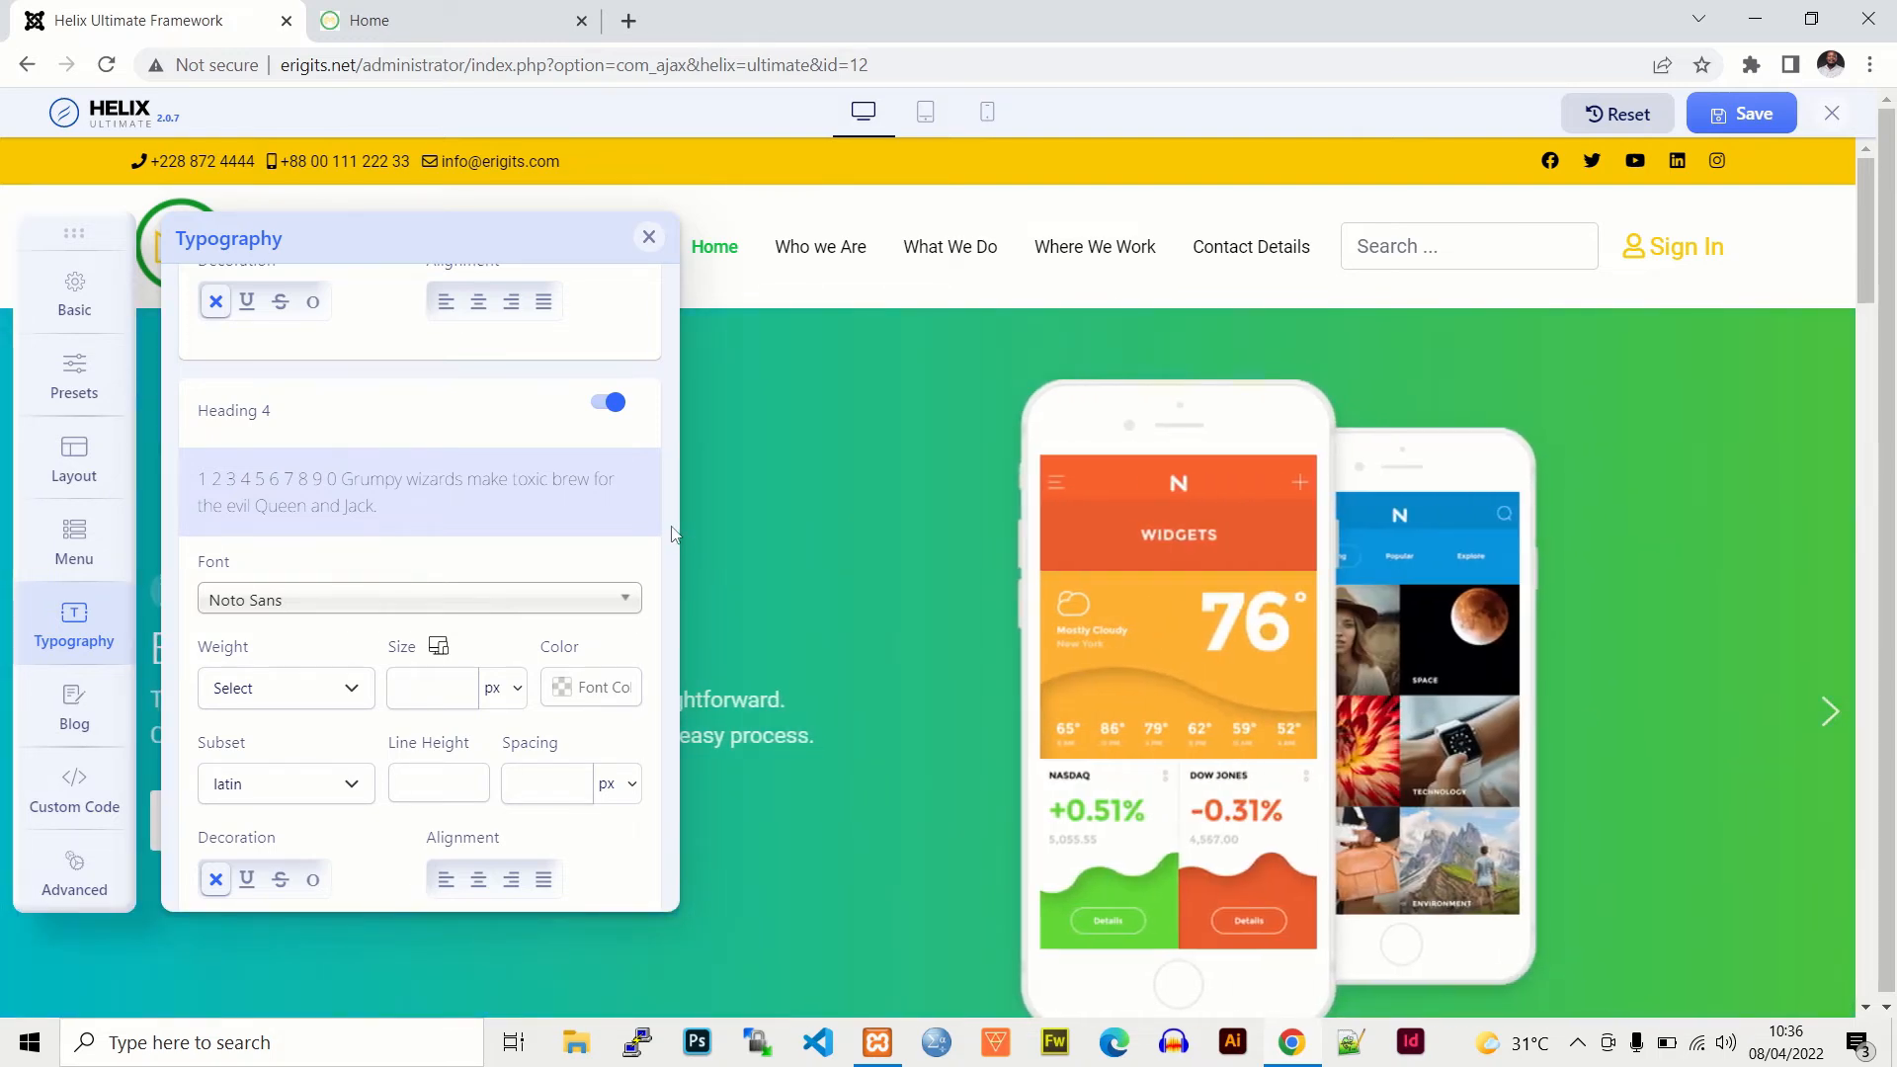
scroll(671, 533, "down", 6)
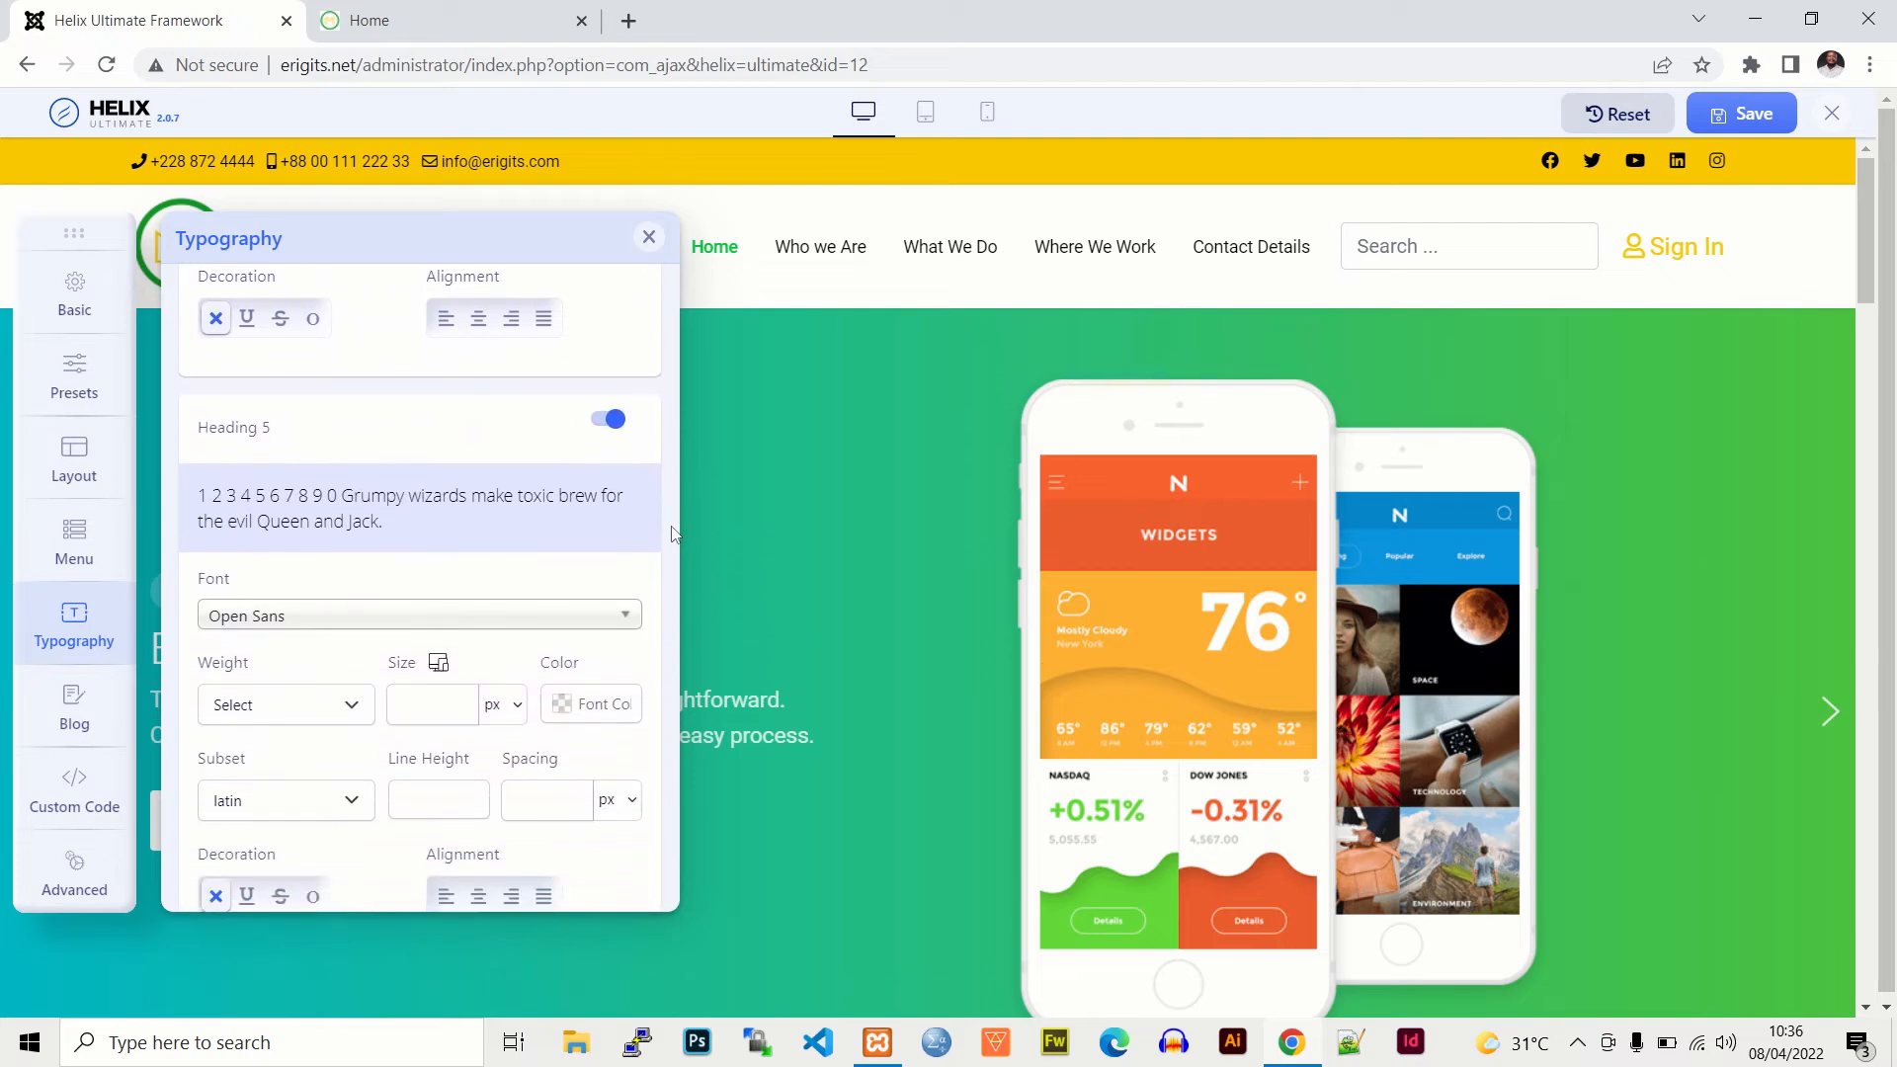
scroll(672, 533, "down", 2)
left_click(611, 290)
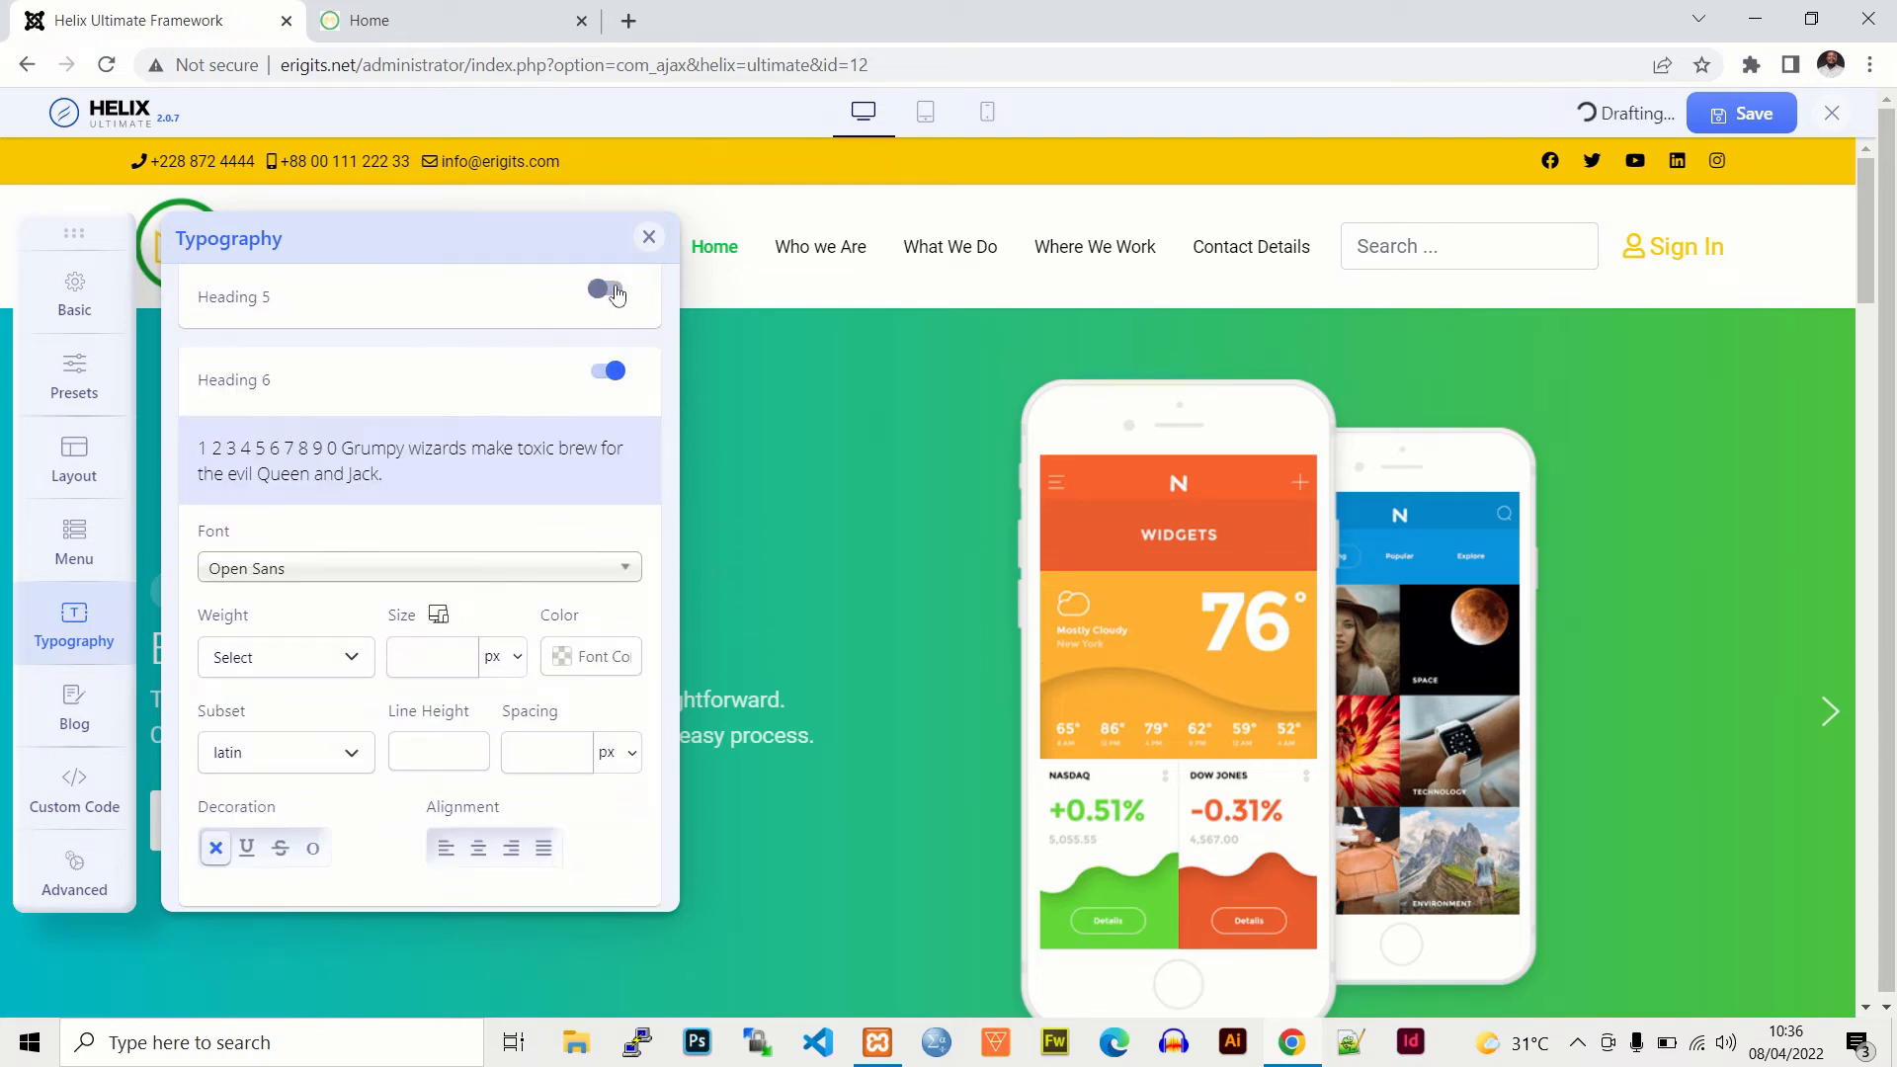
left_click(610, 291)
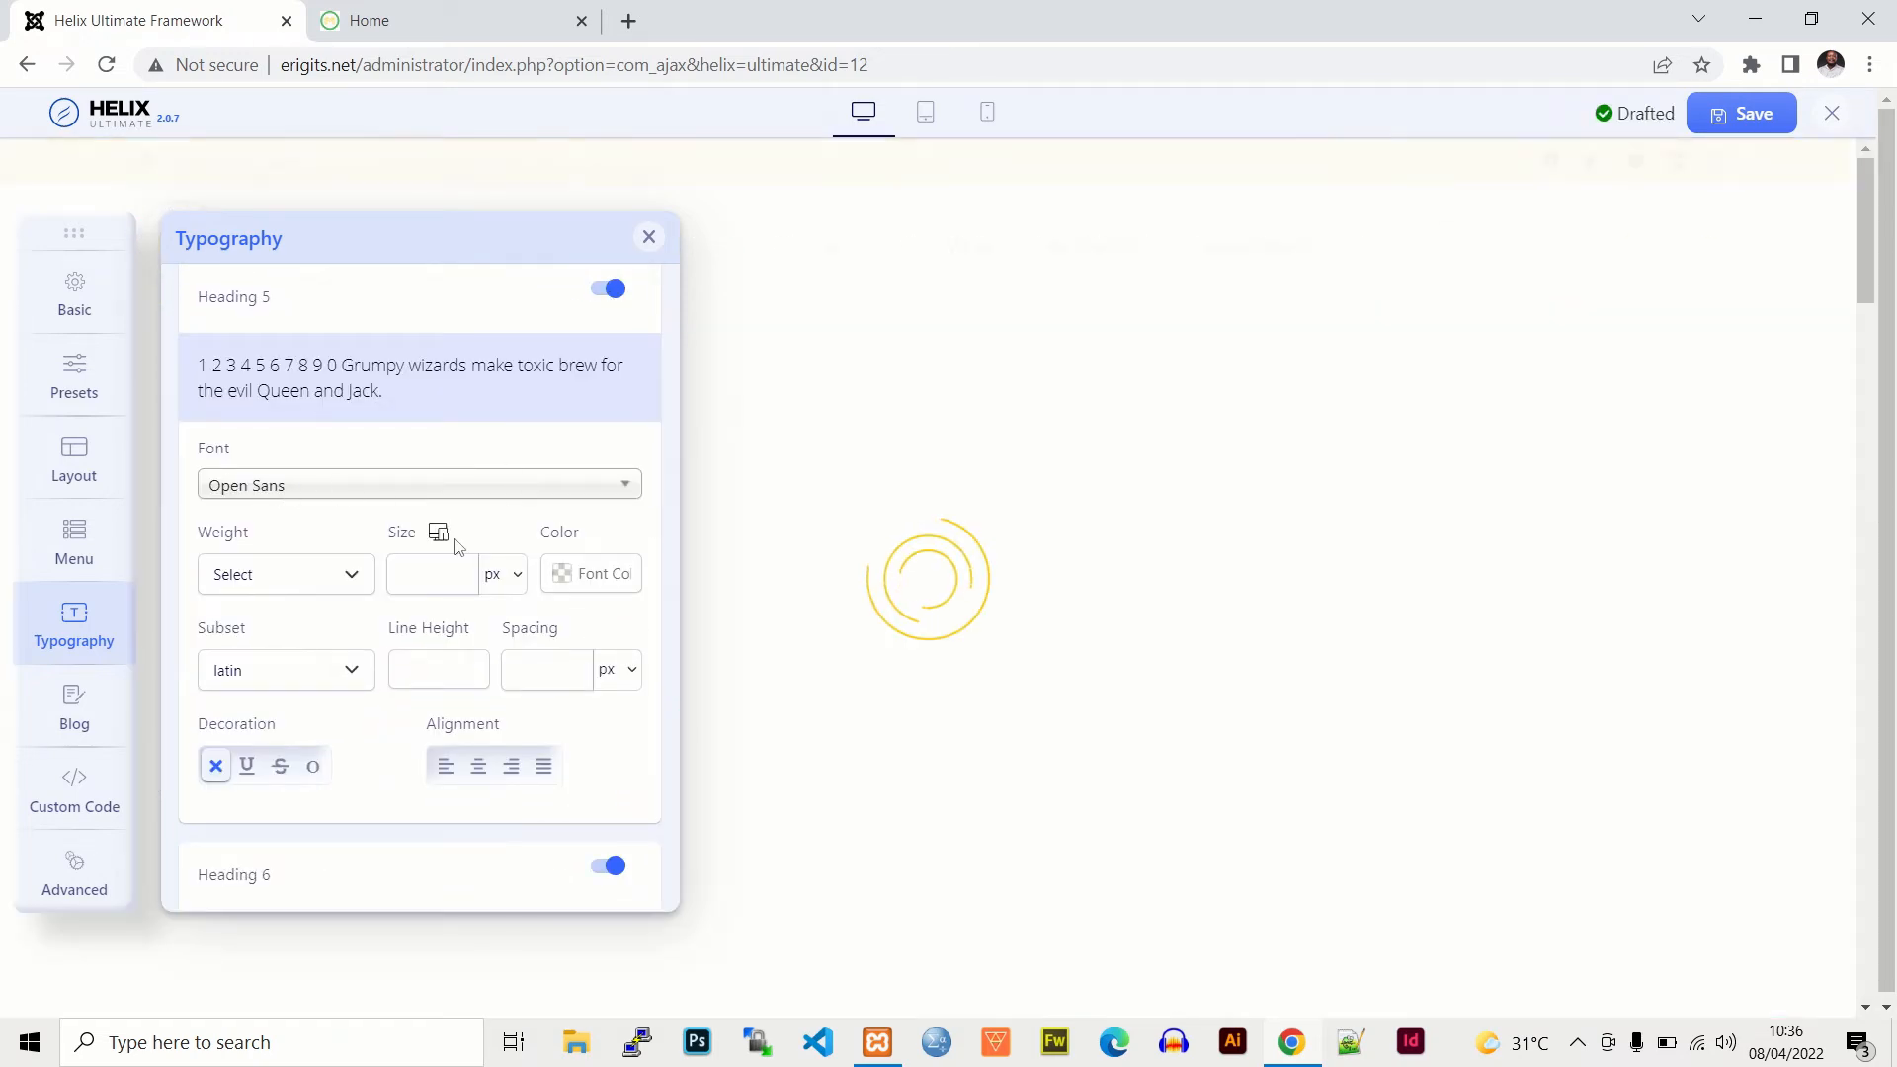
Step: Enable the Navigation typography and set its font to Karla
scroll(671, 484, "down", 6)
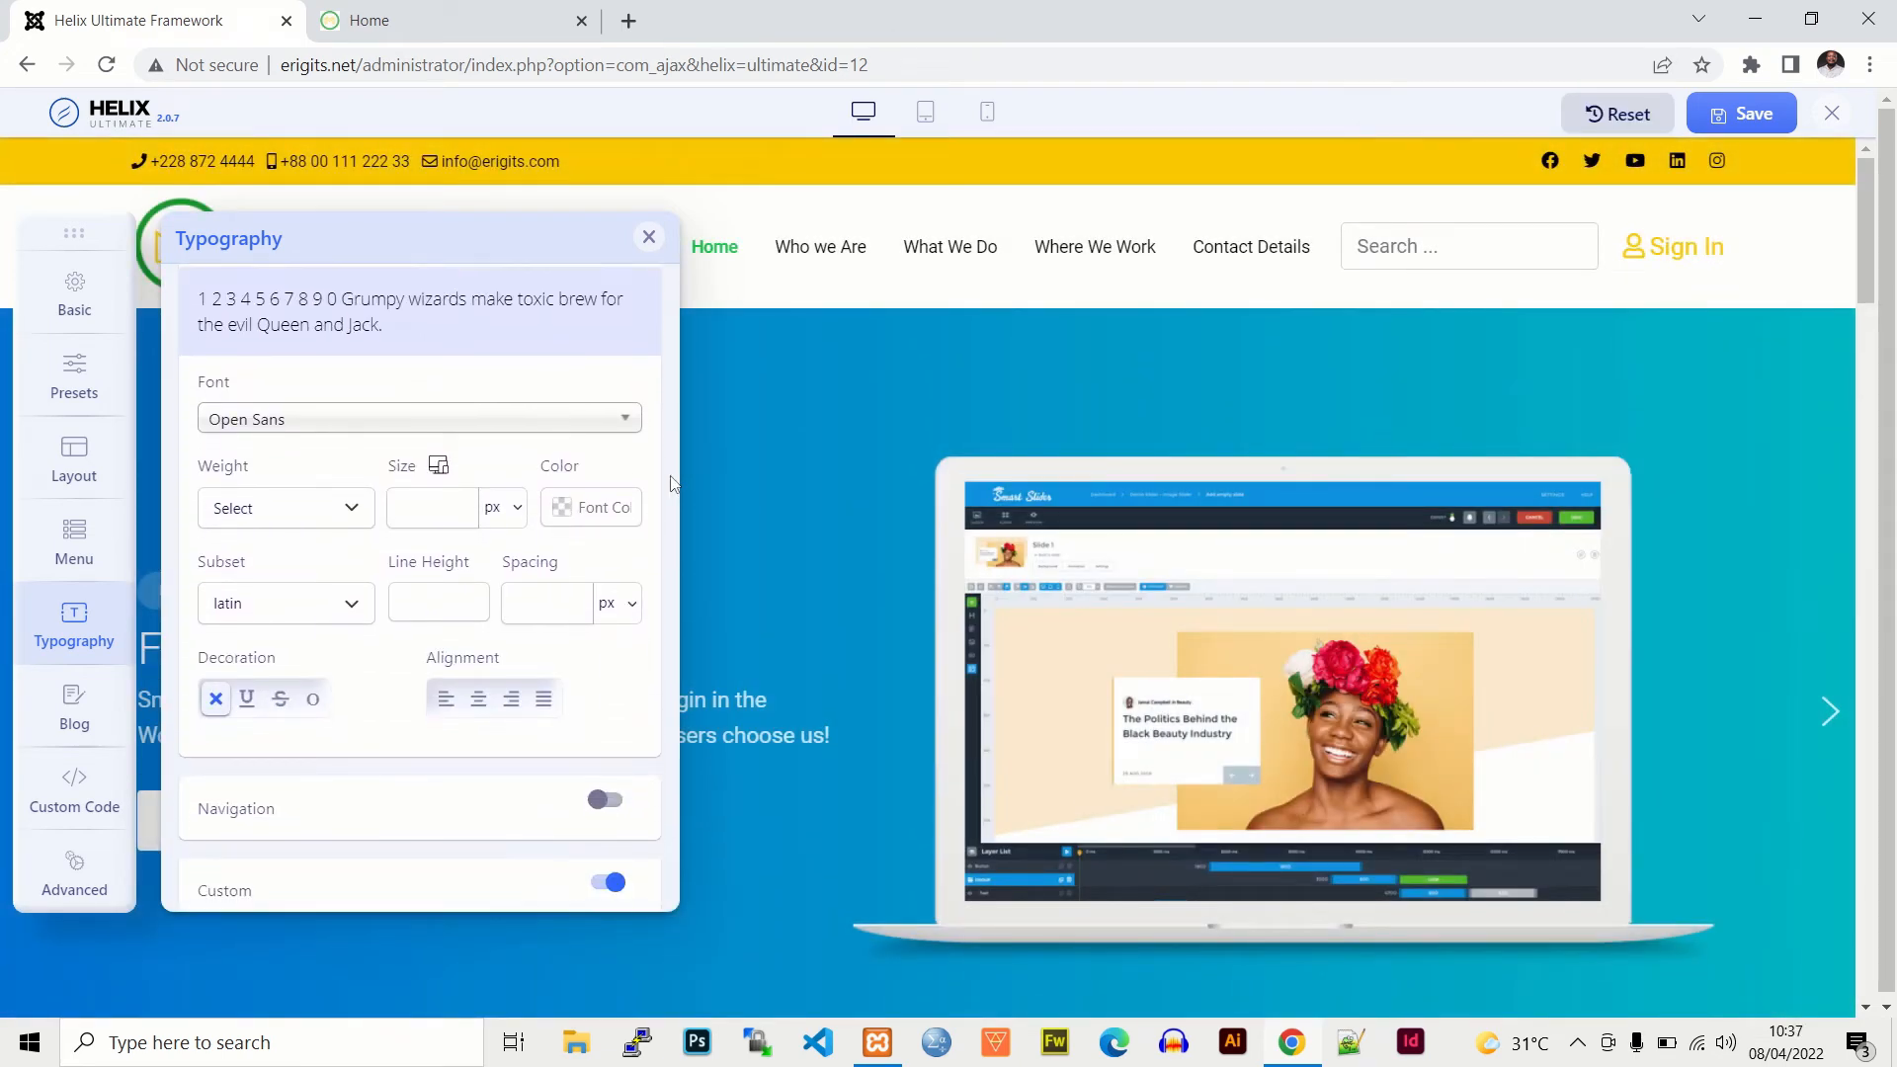
scroll(671, 484, "down", 5)
scroll(671, 484, "down", 1)
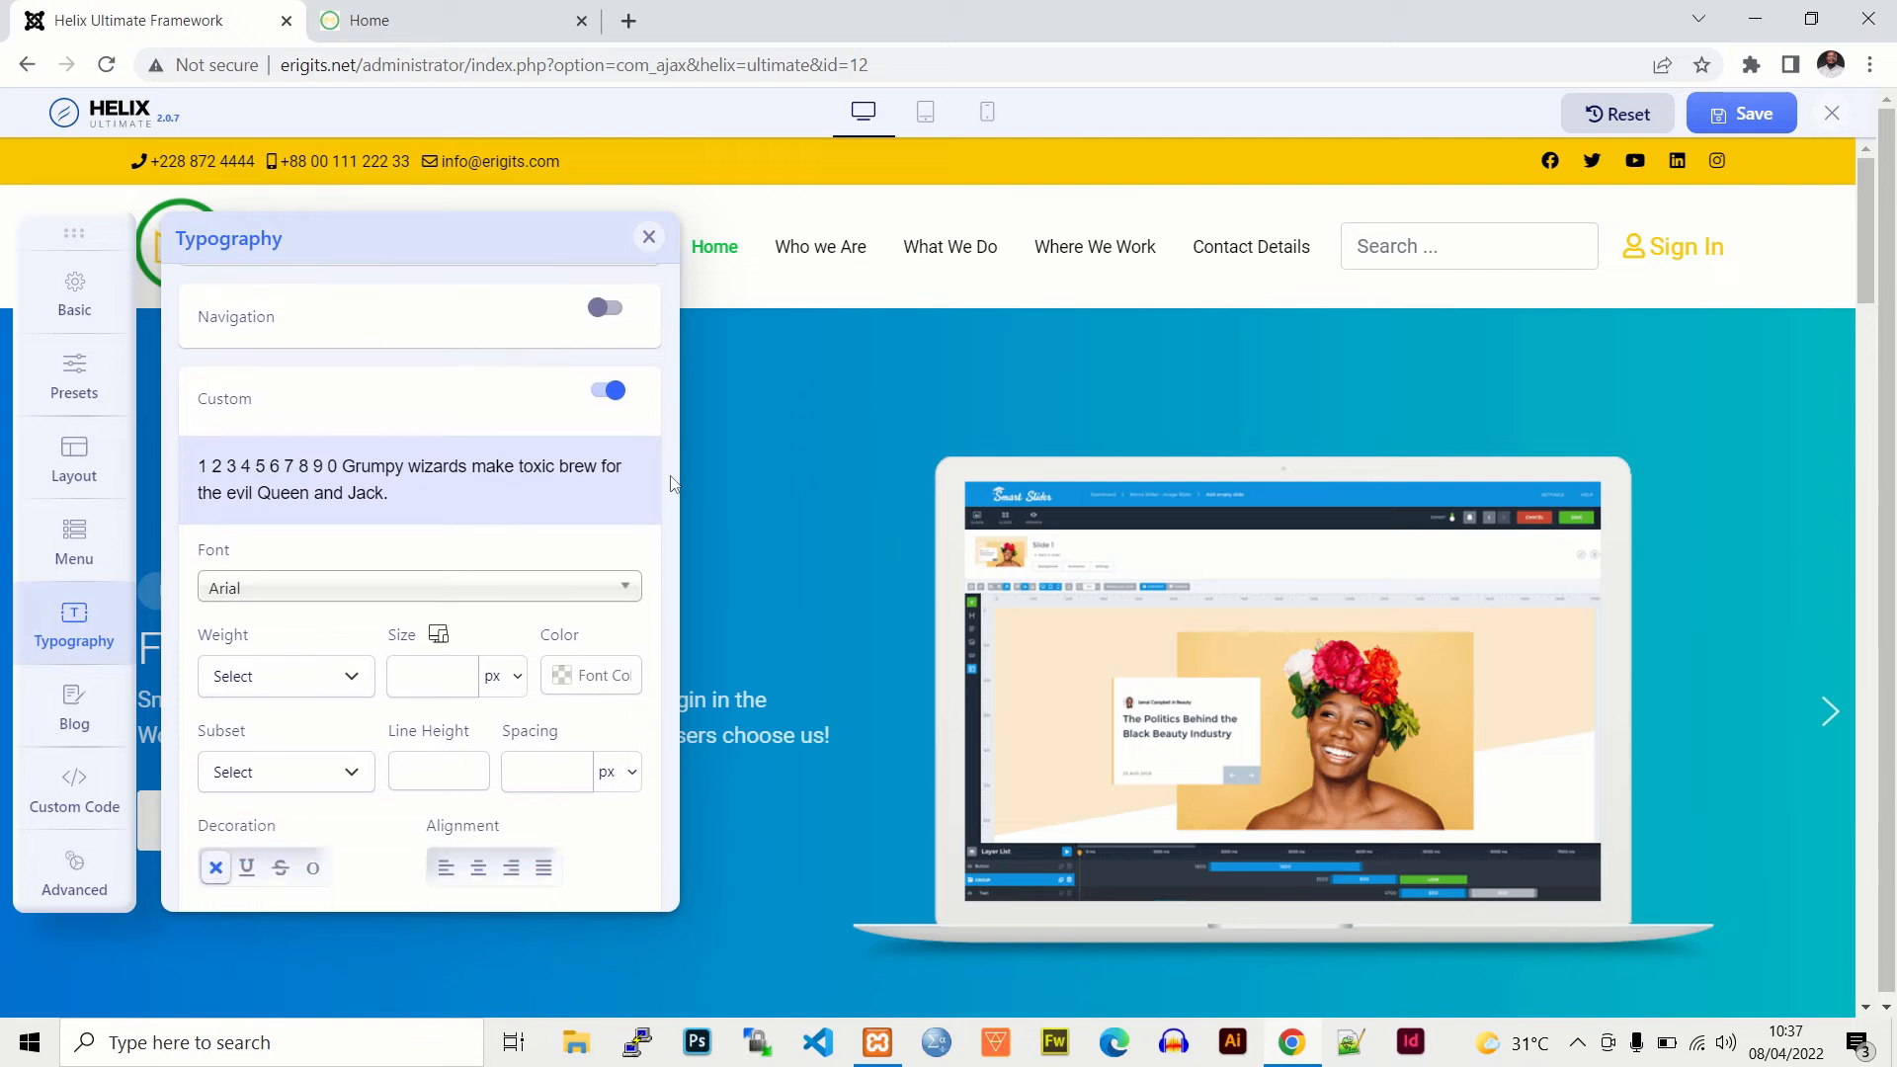
left_click(617, 309)
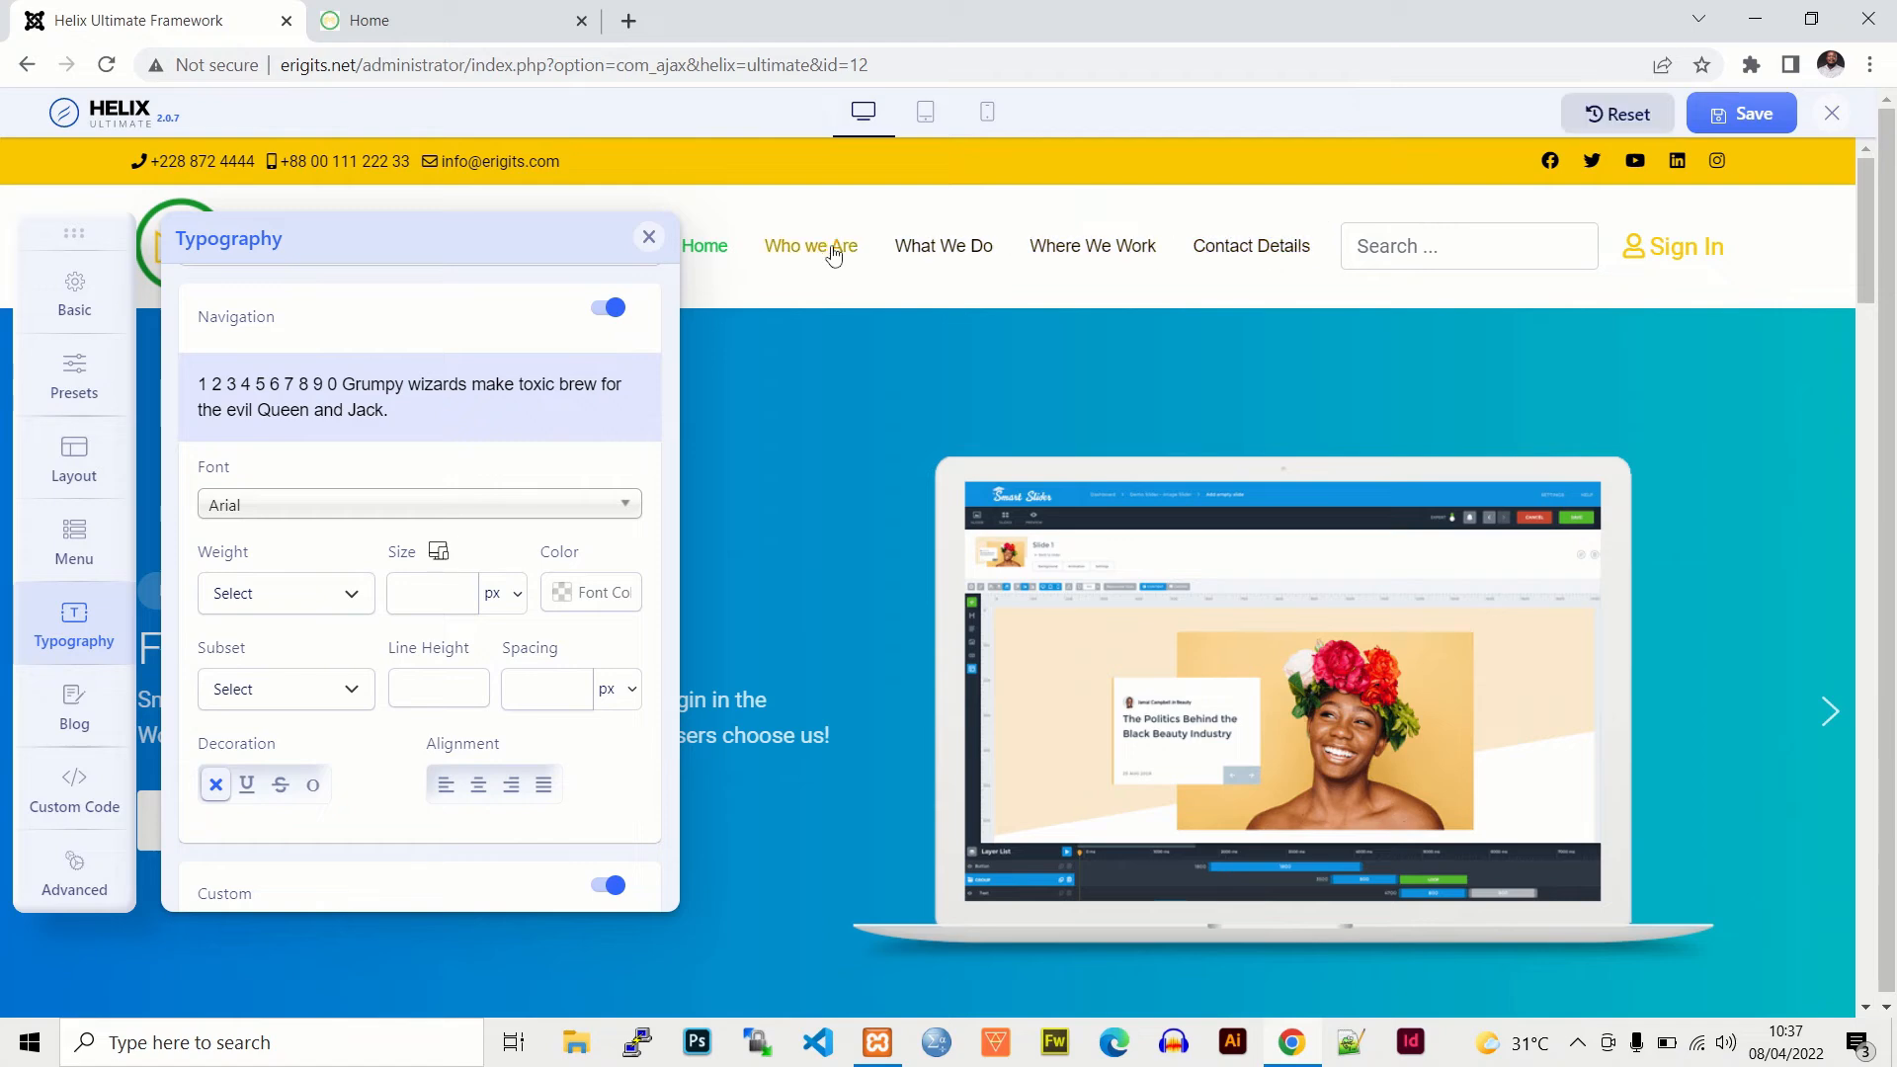
left_click(324, 508)
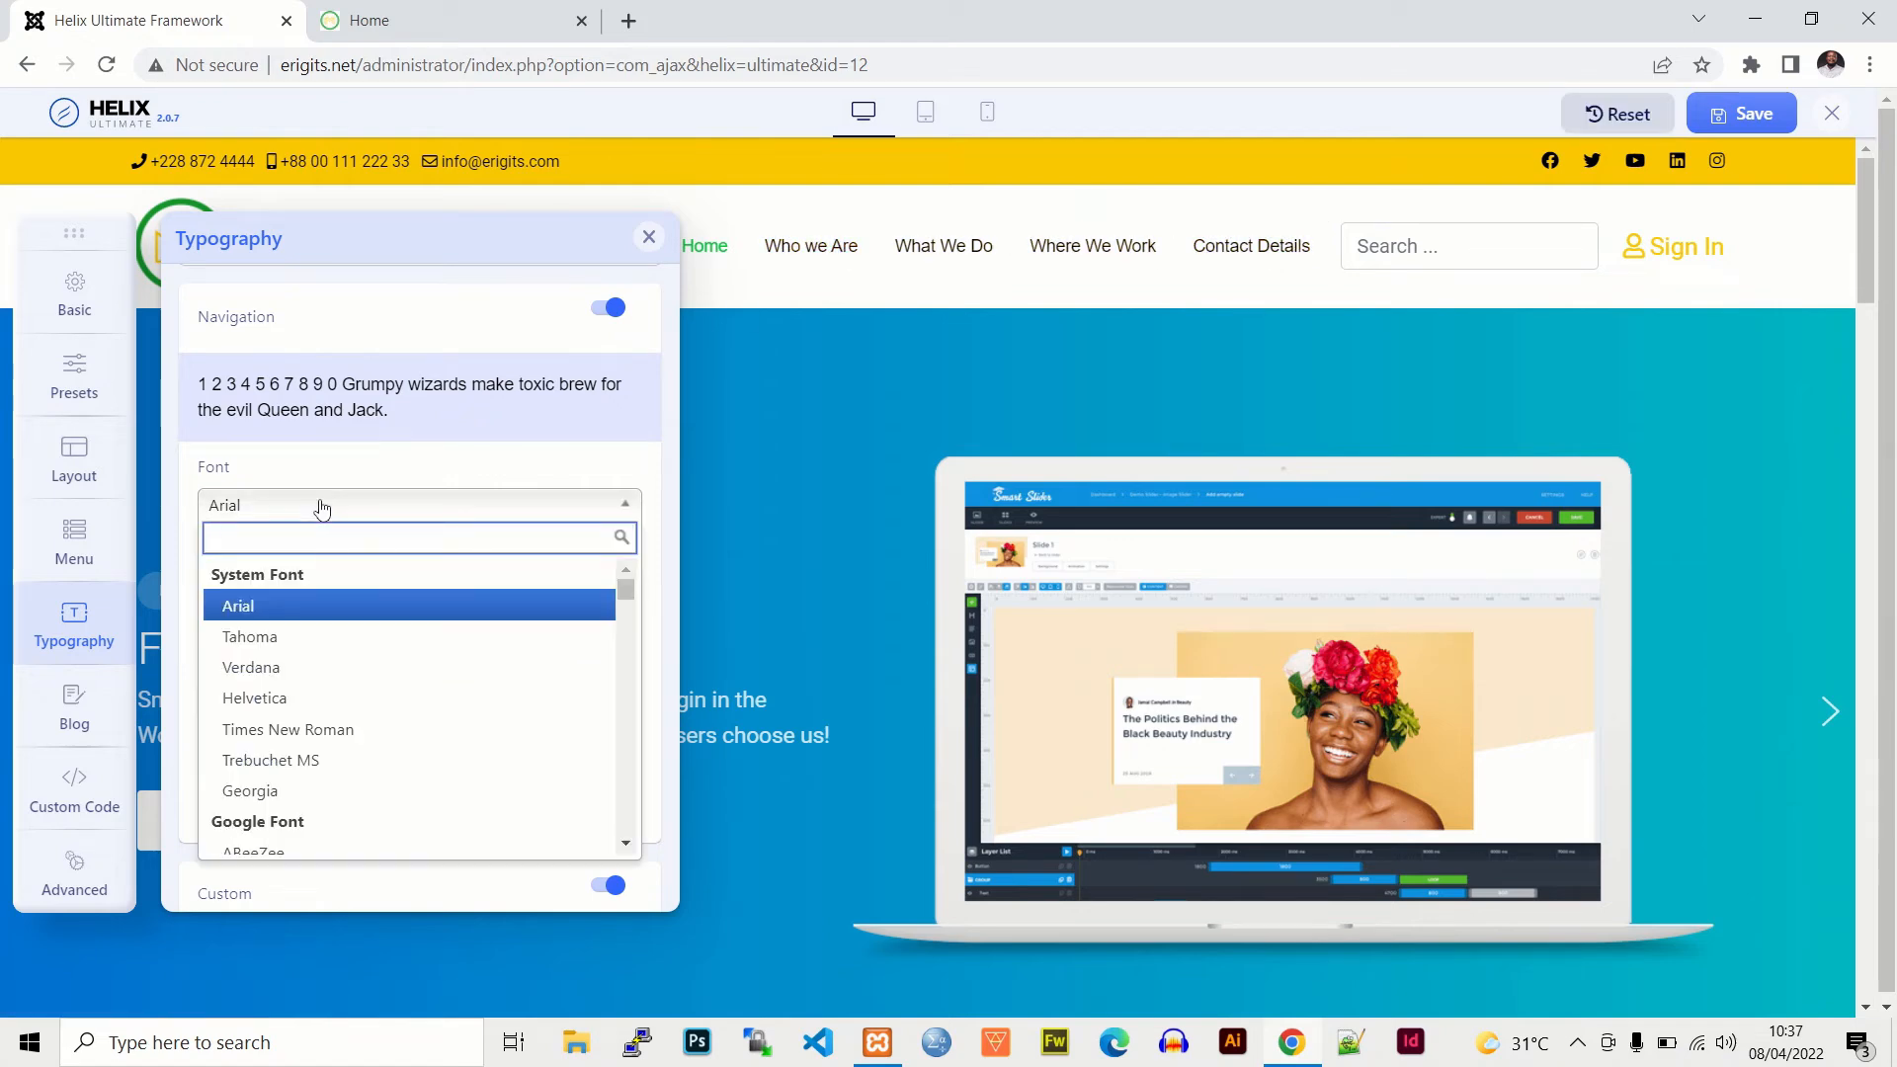
type("kar")
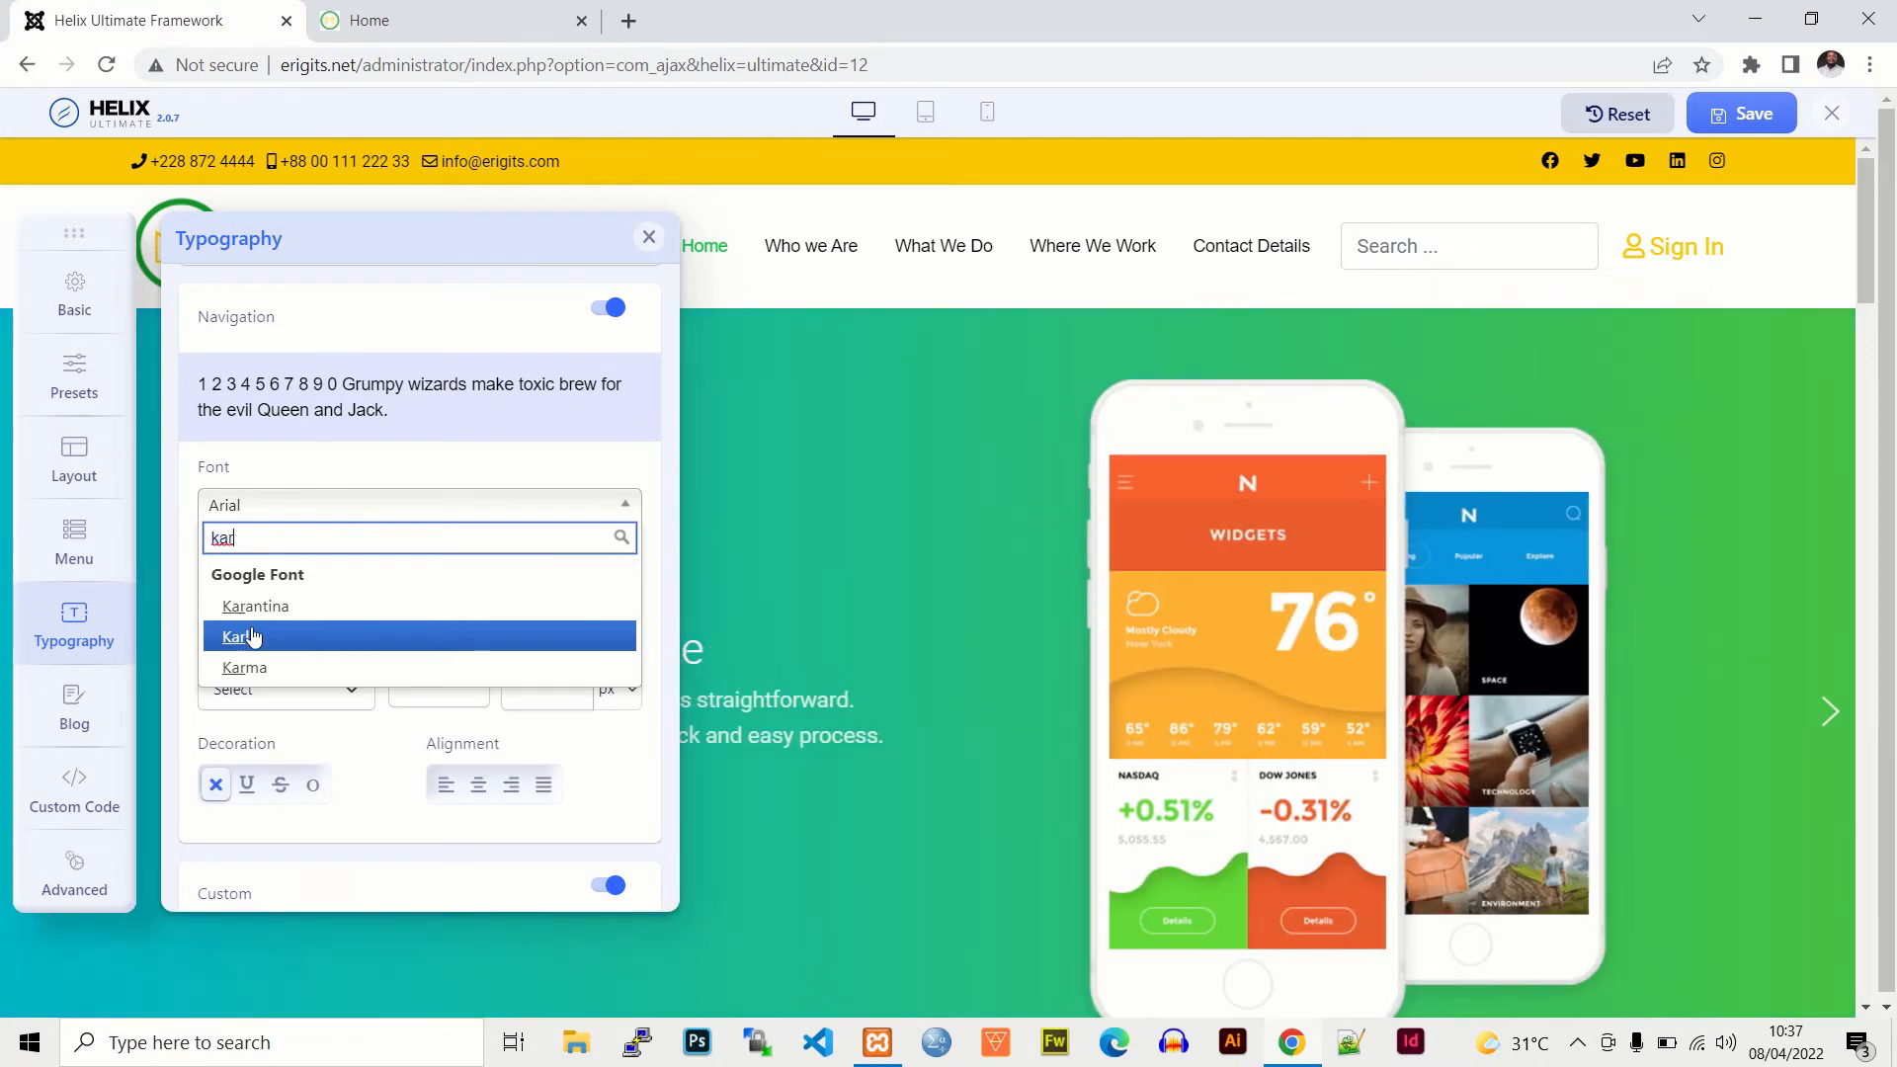
left_click(252, 637)
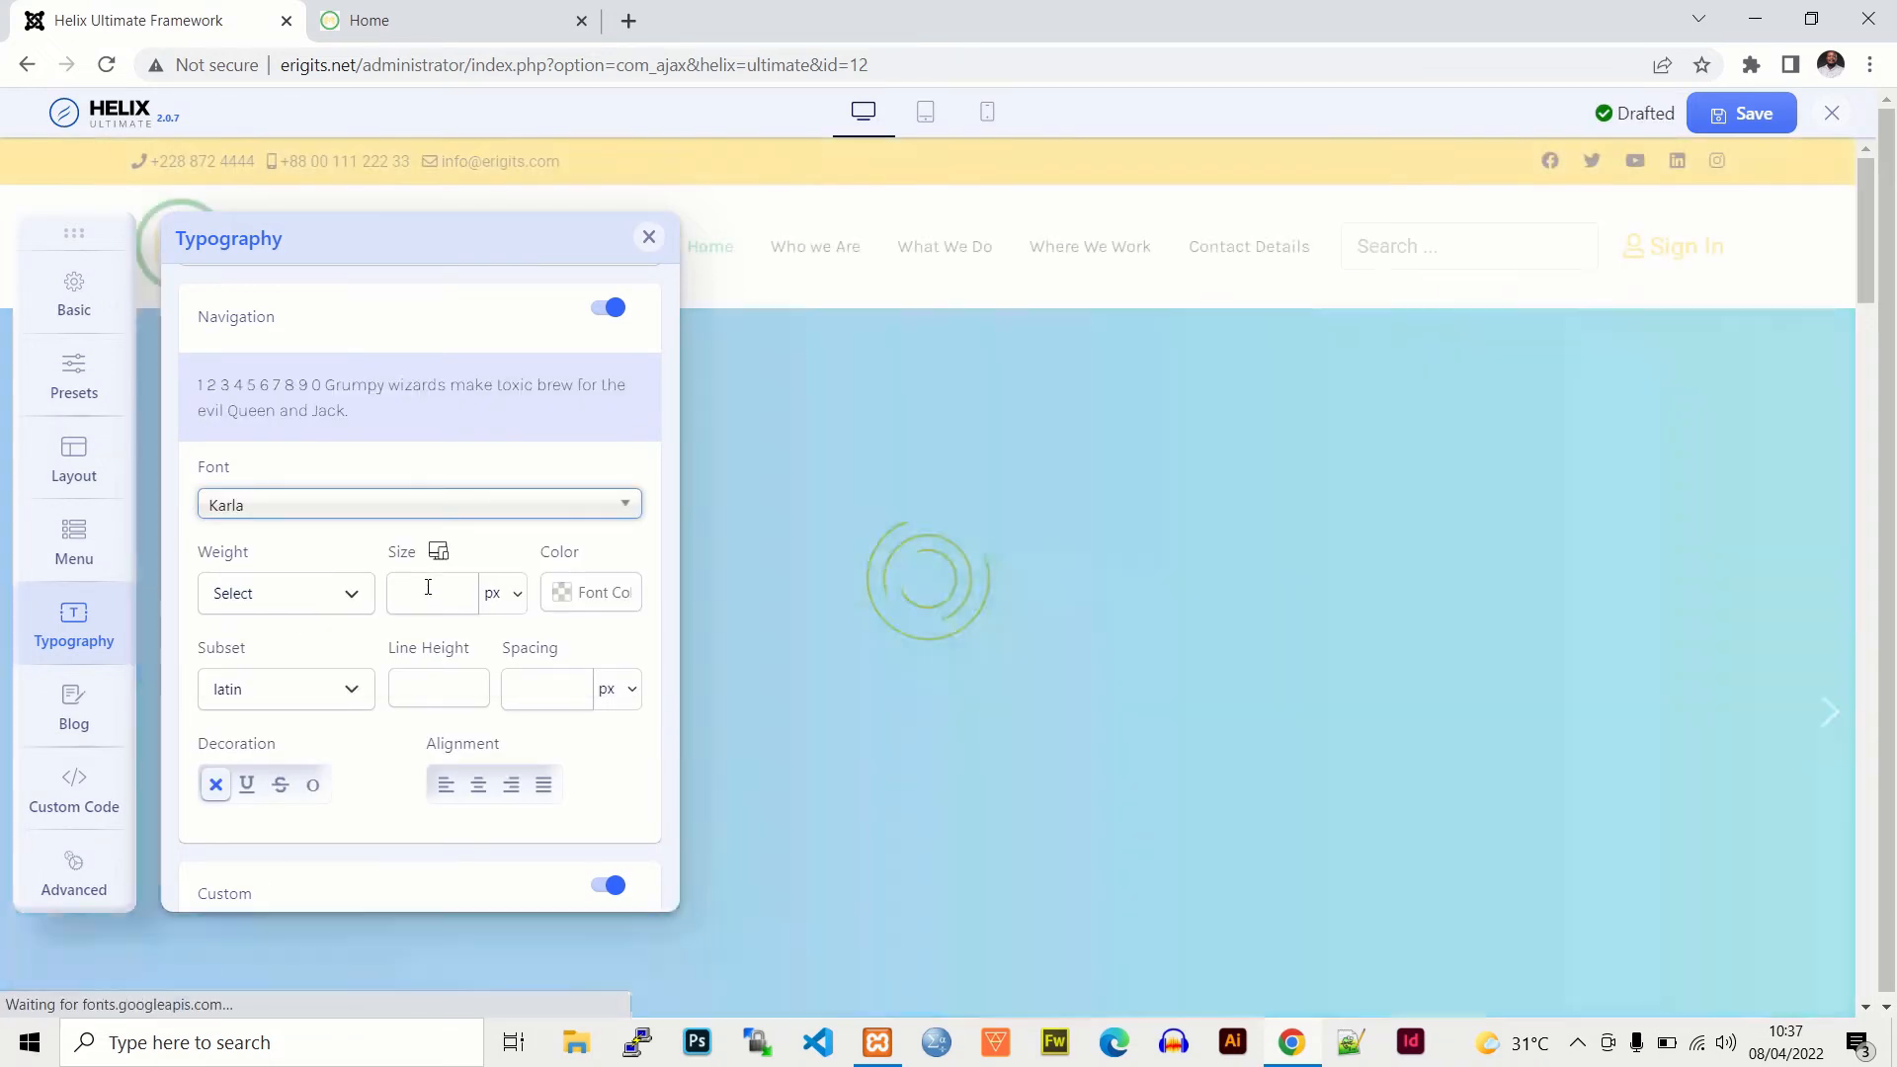
Step: Set the Navigation typography's size to 20 px and weight to Extra Bold, and save the template changes
left_click(428, 589)
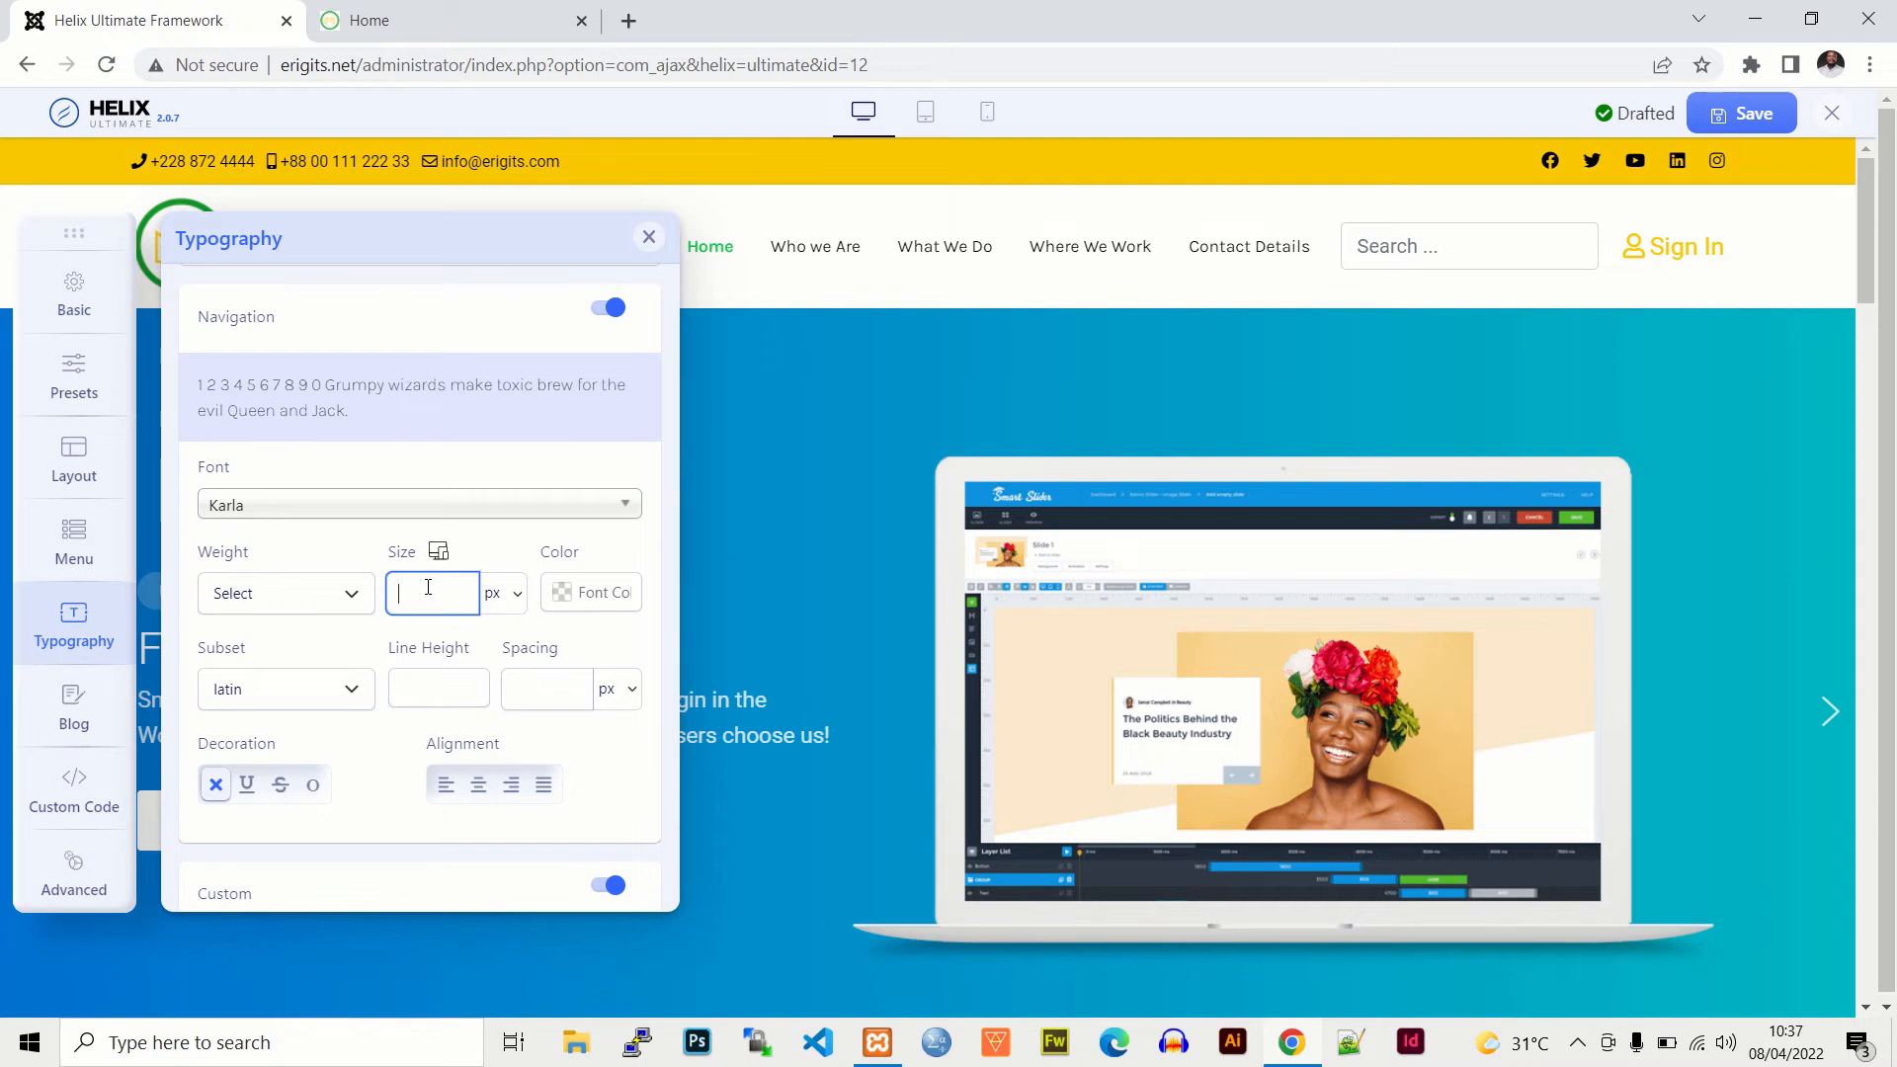
type("2")
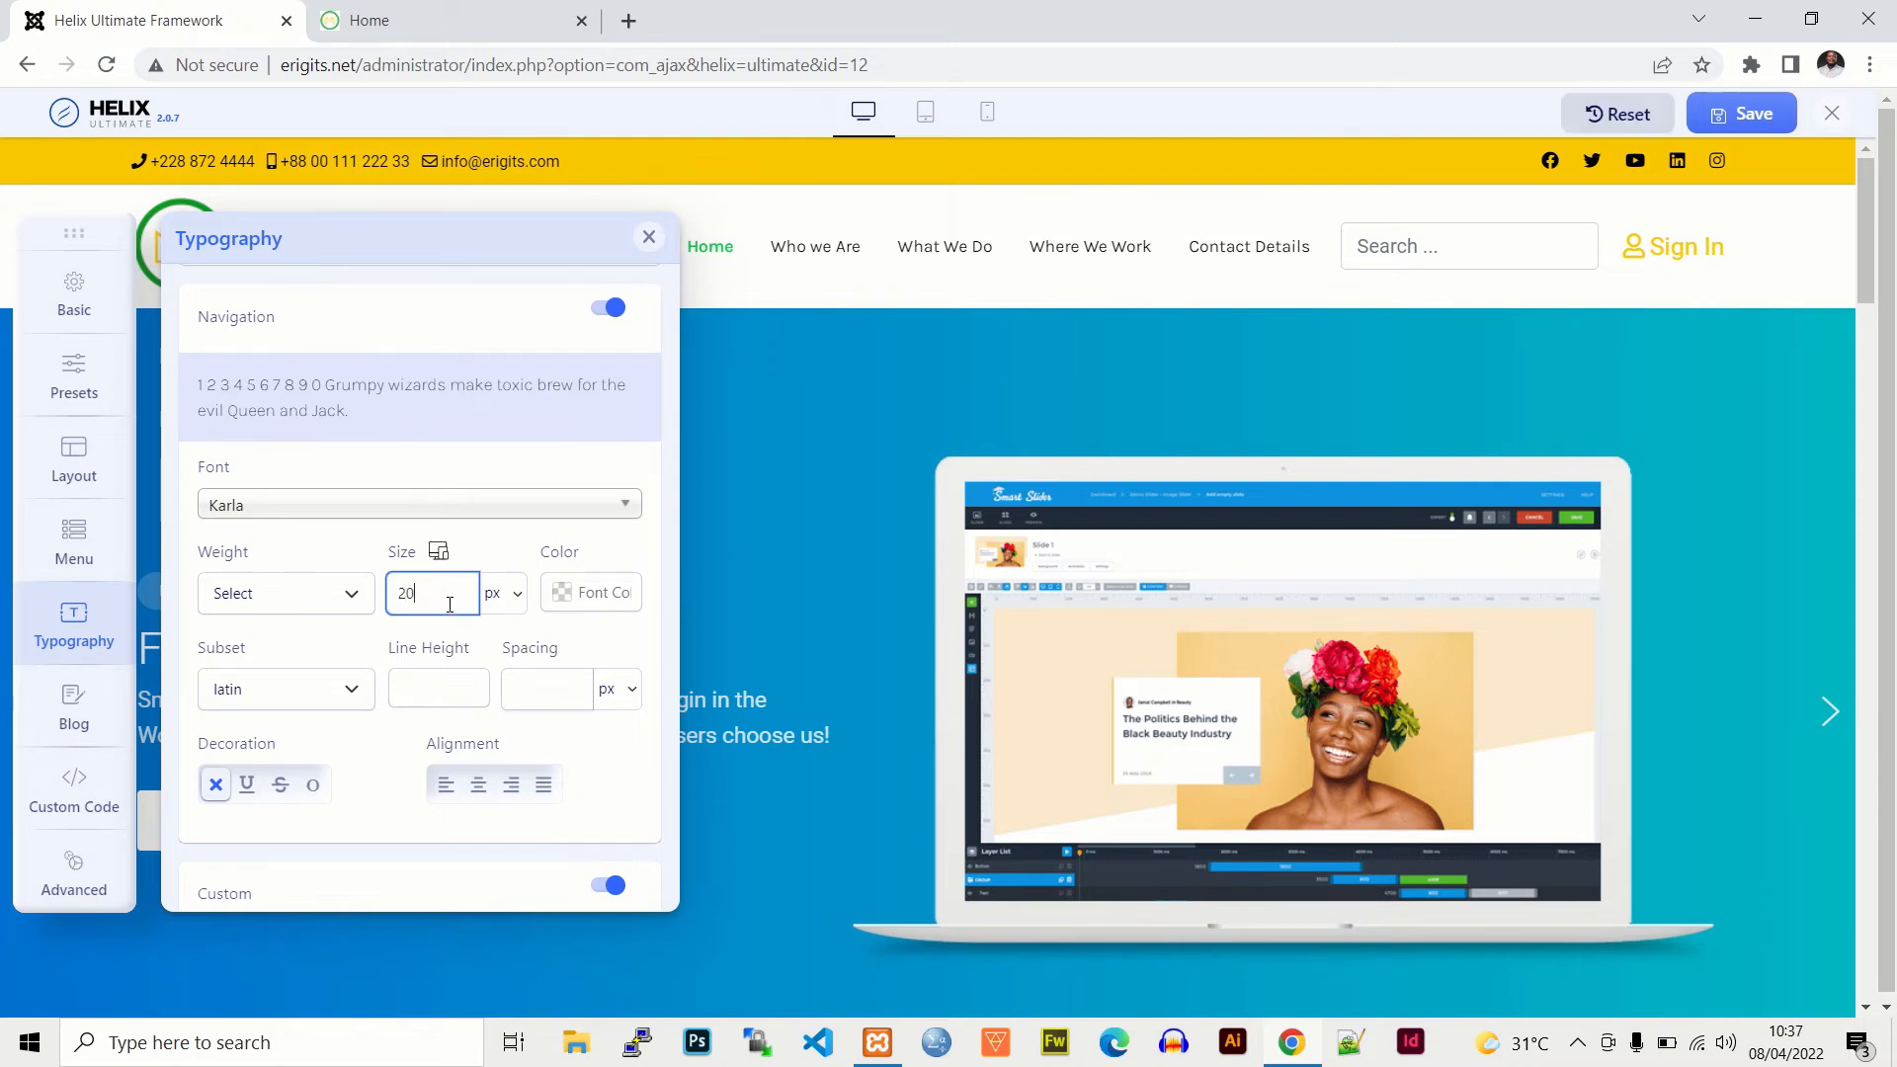
type("0")
left_click(358, 597)
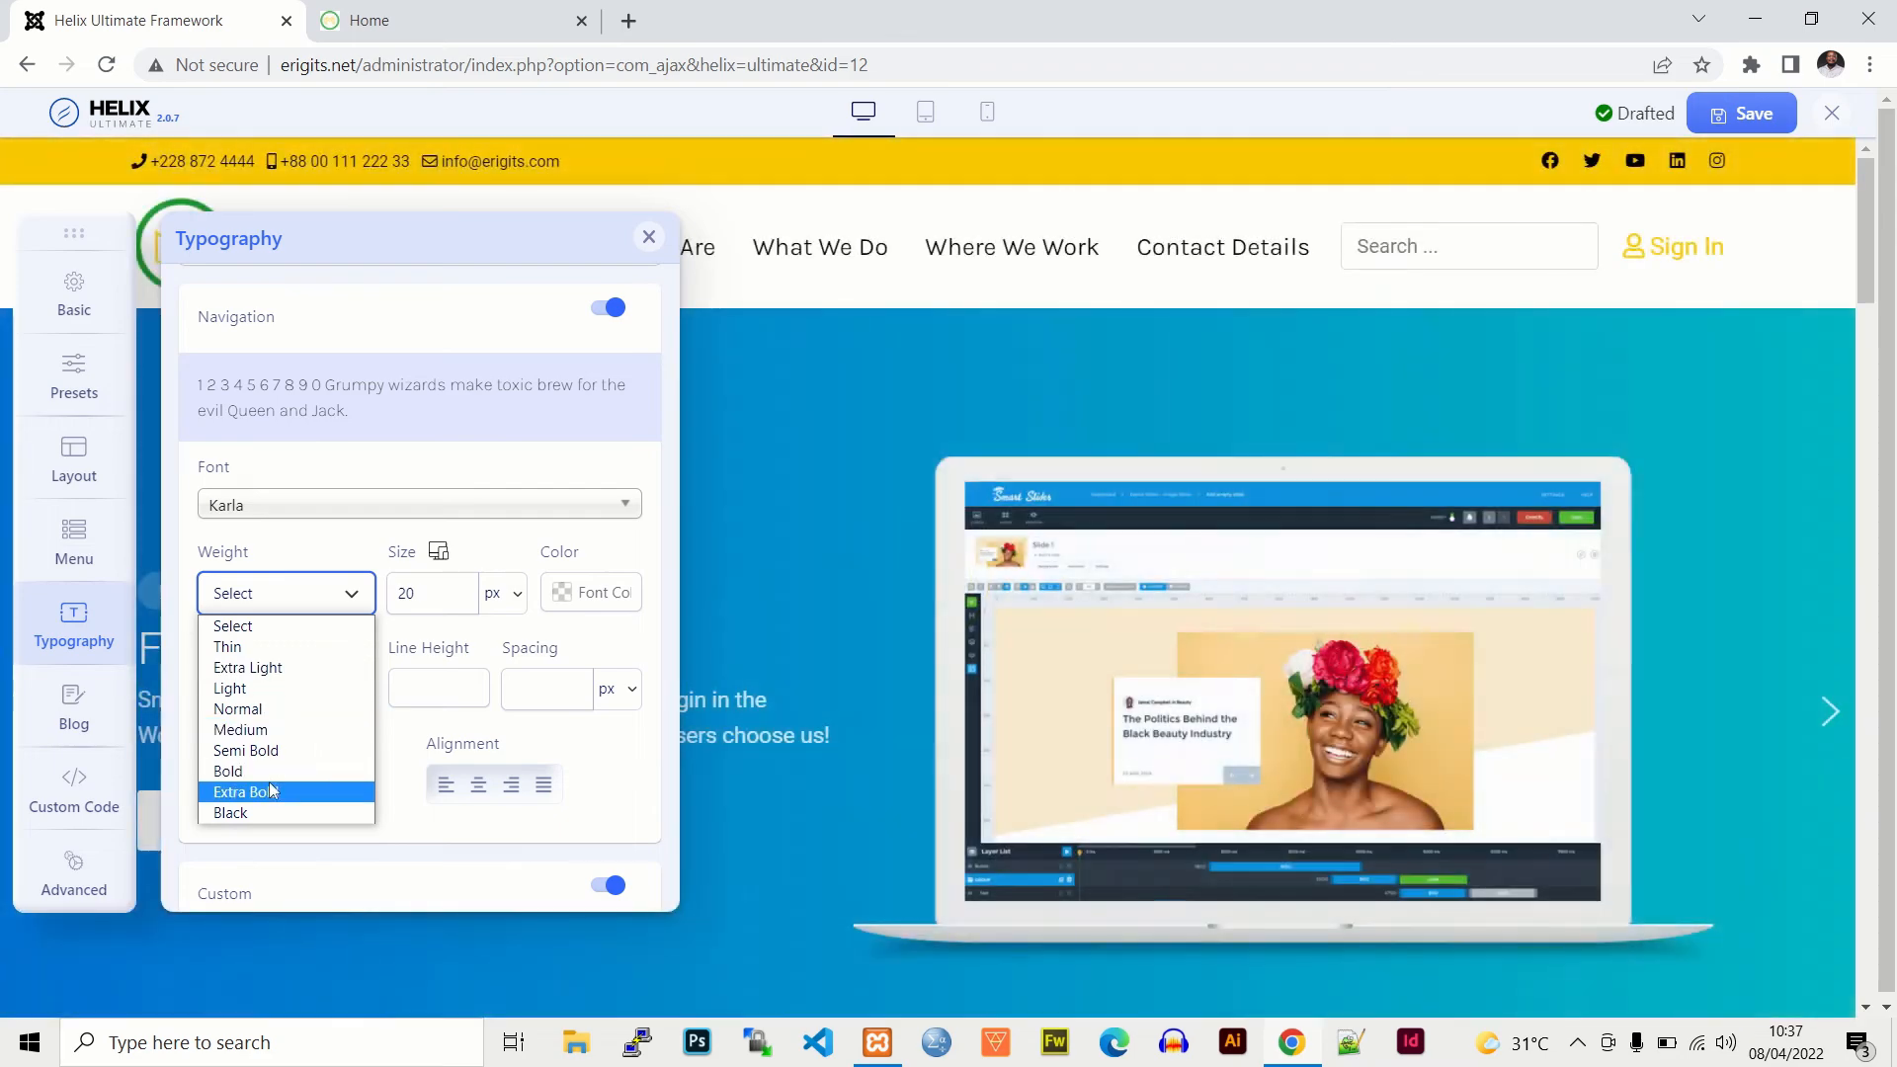
left_click(267, 790)
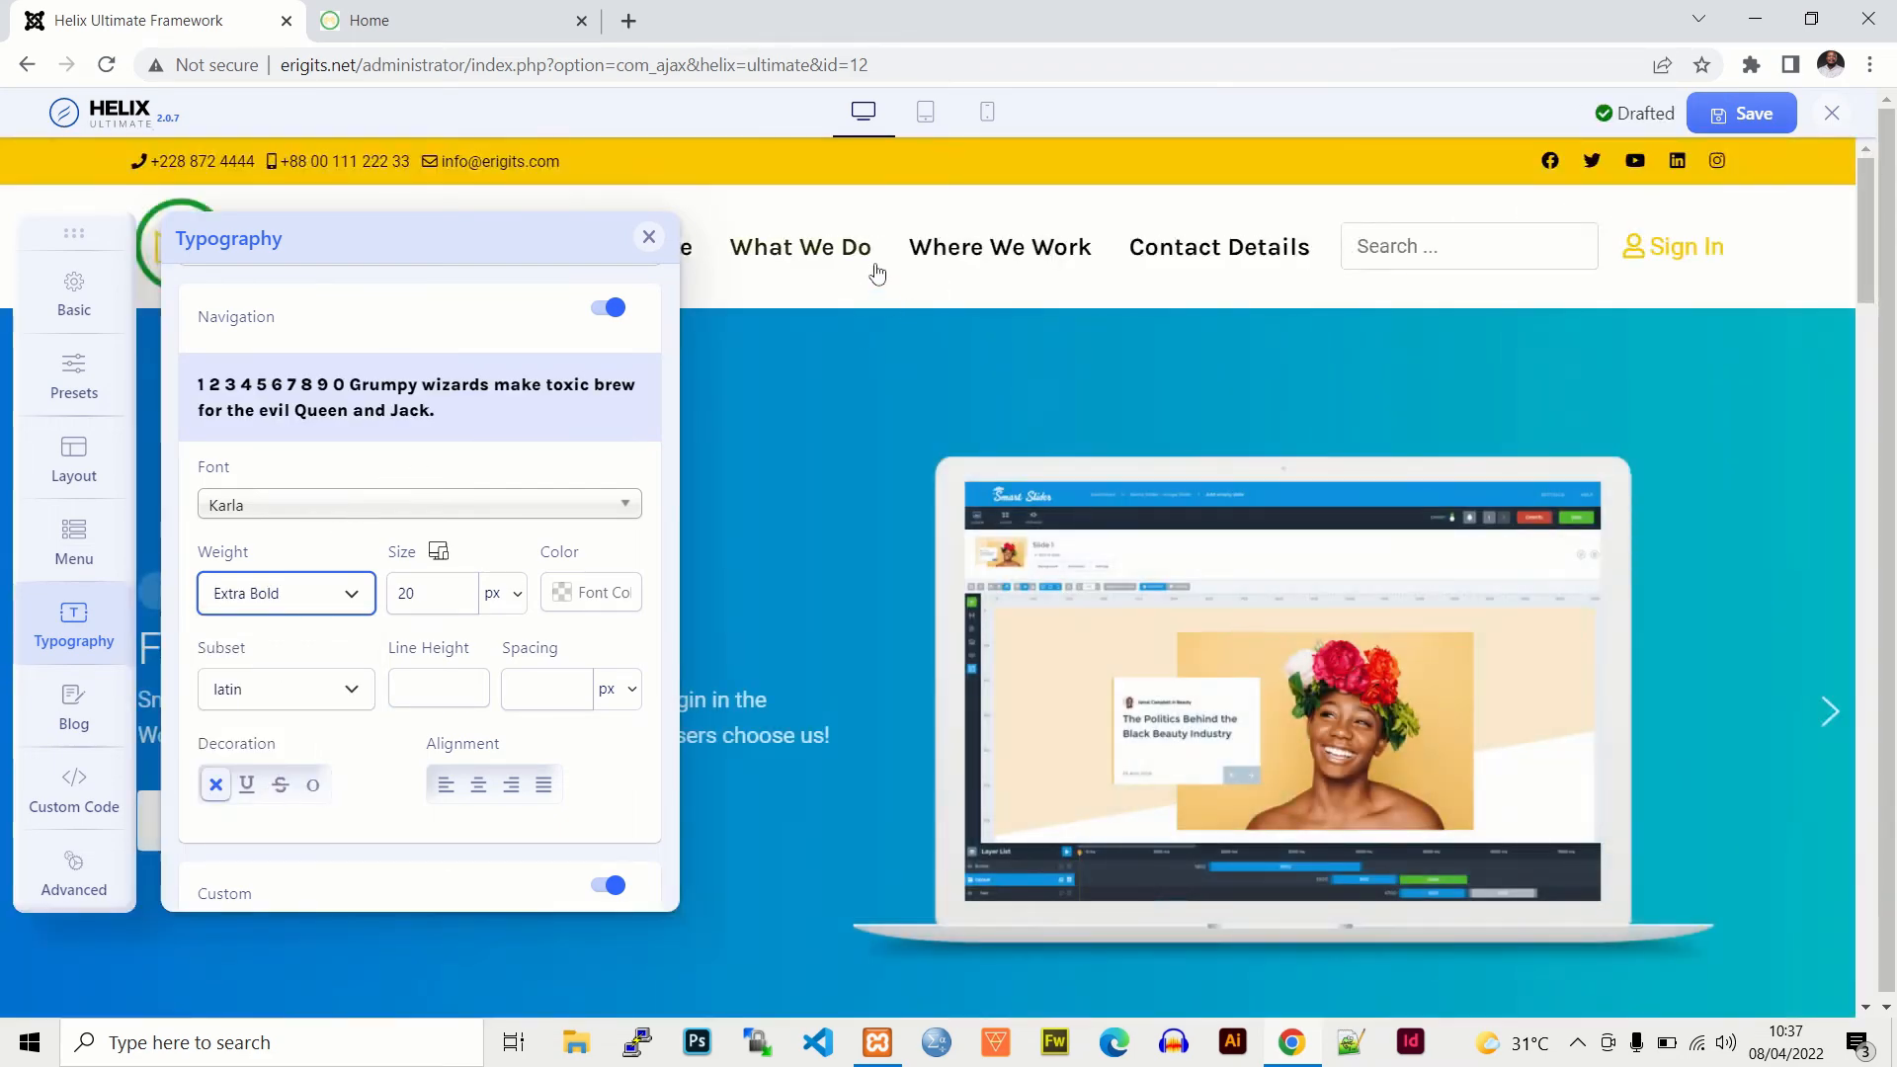
left_click(1744, 114)
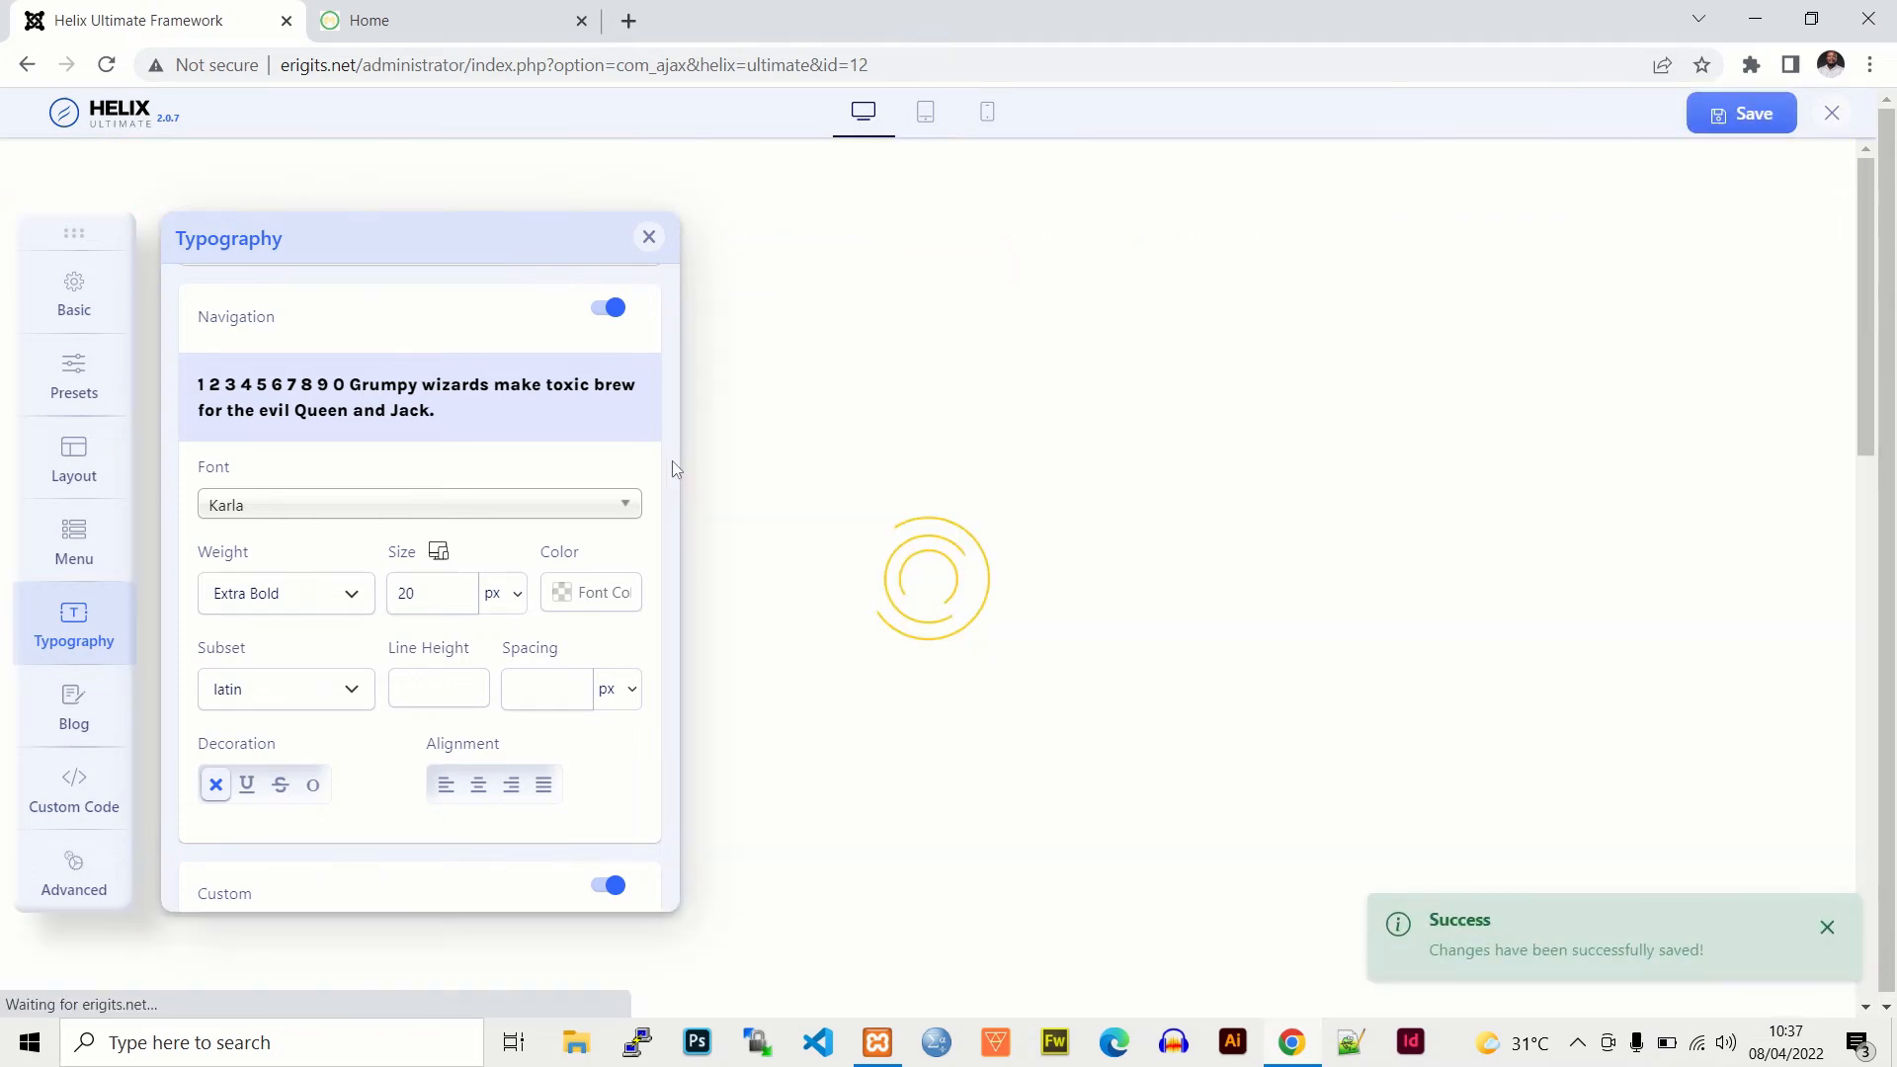
Step: Examine the Custom typography settings, including Custom Selectors, and review the previewed home page down to the footer
scroll(673, 467, "down", 5)
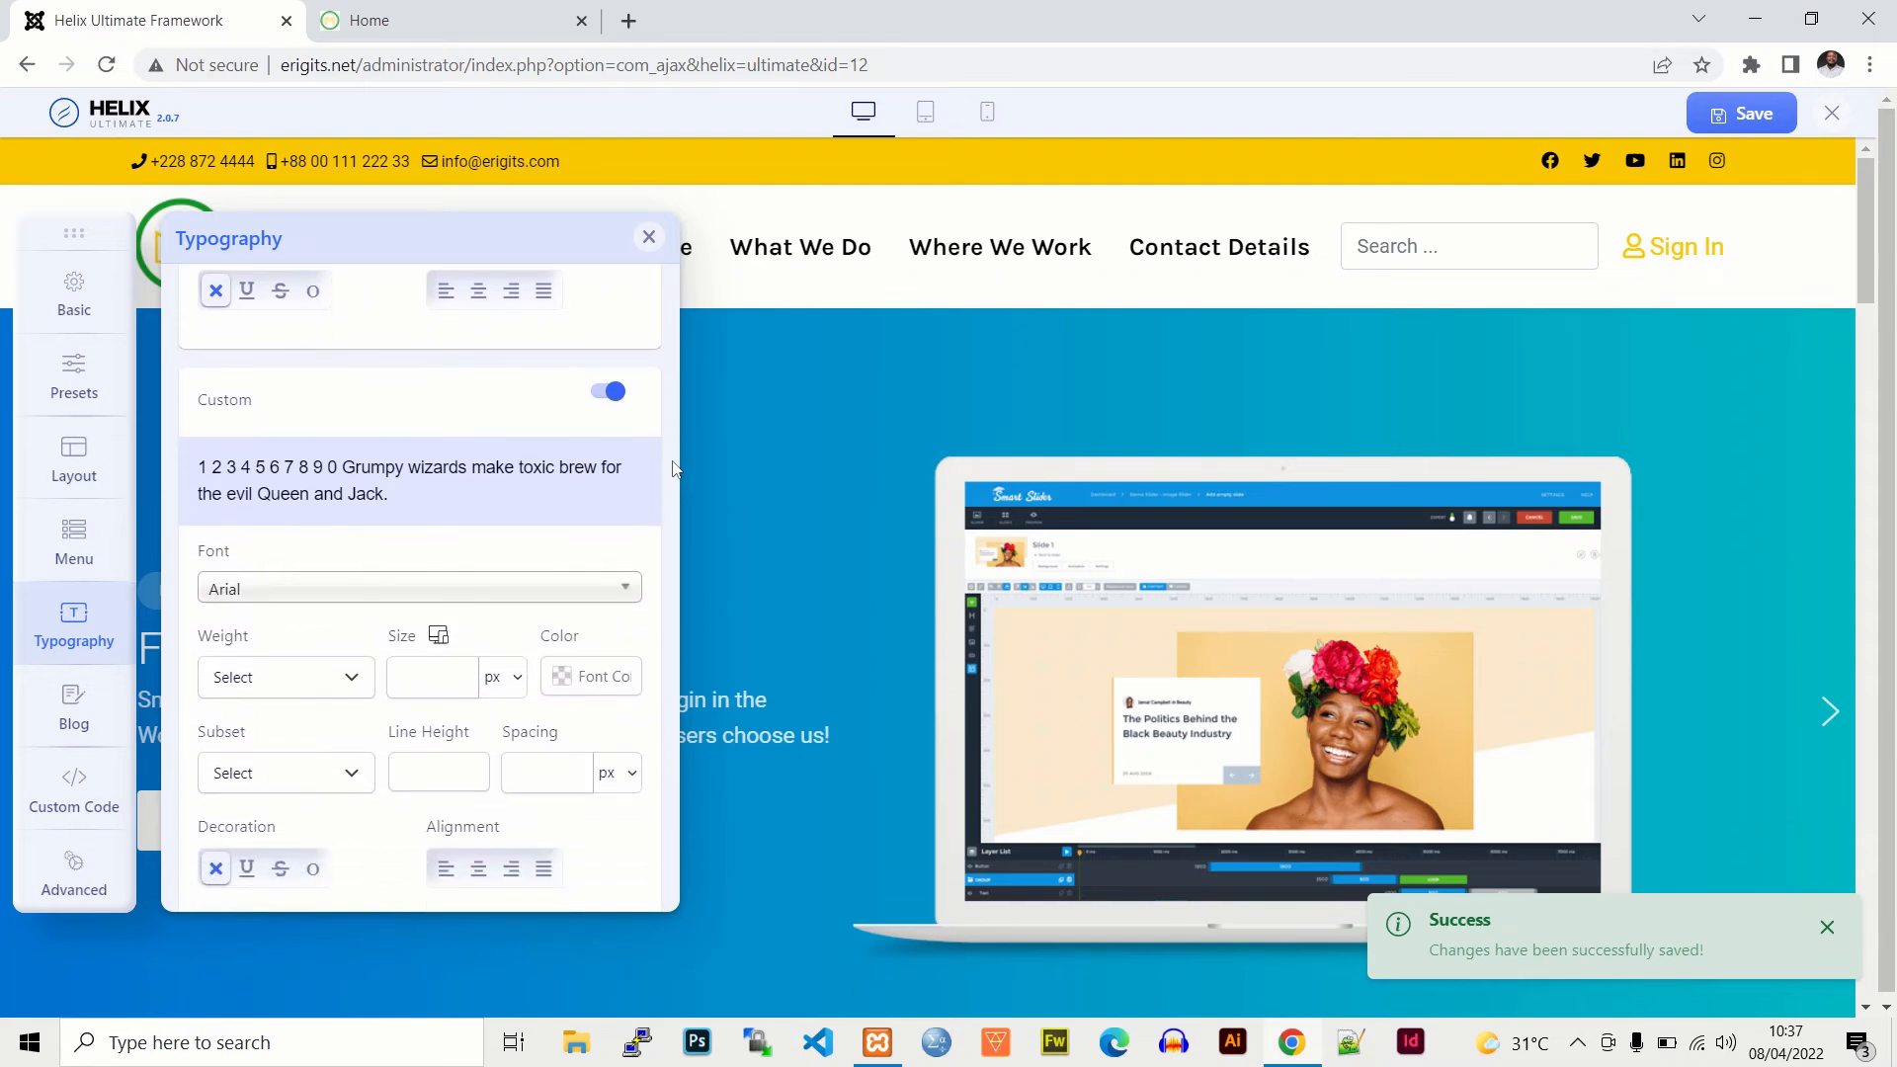
scroll(673, 467, "up", 1)
scroll(673, 467, "down", 2)
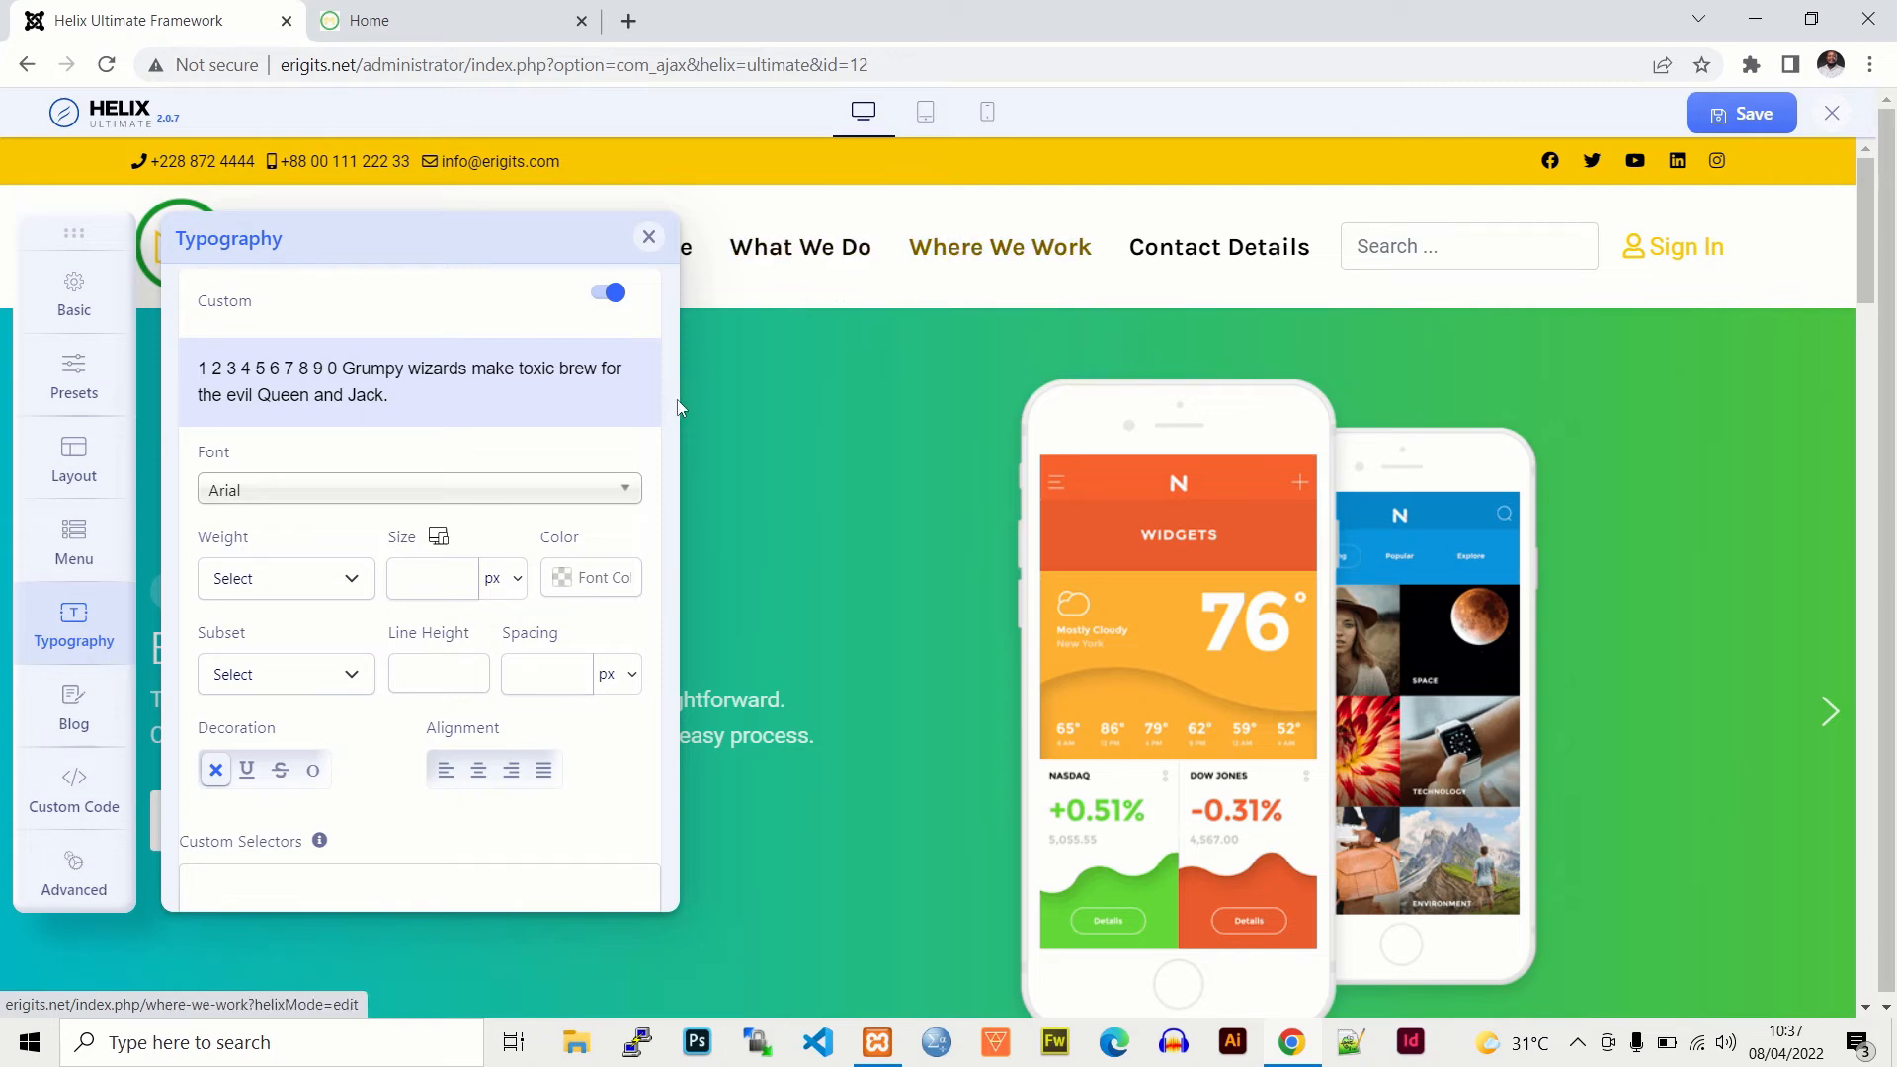
scroll(672, 458, "down", 1)
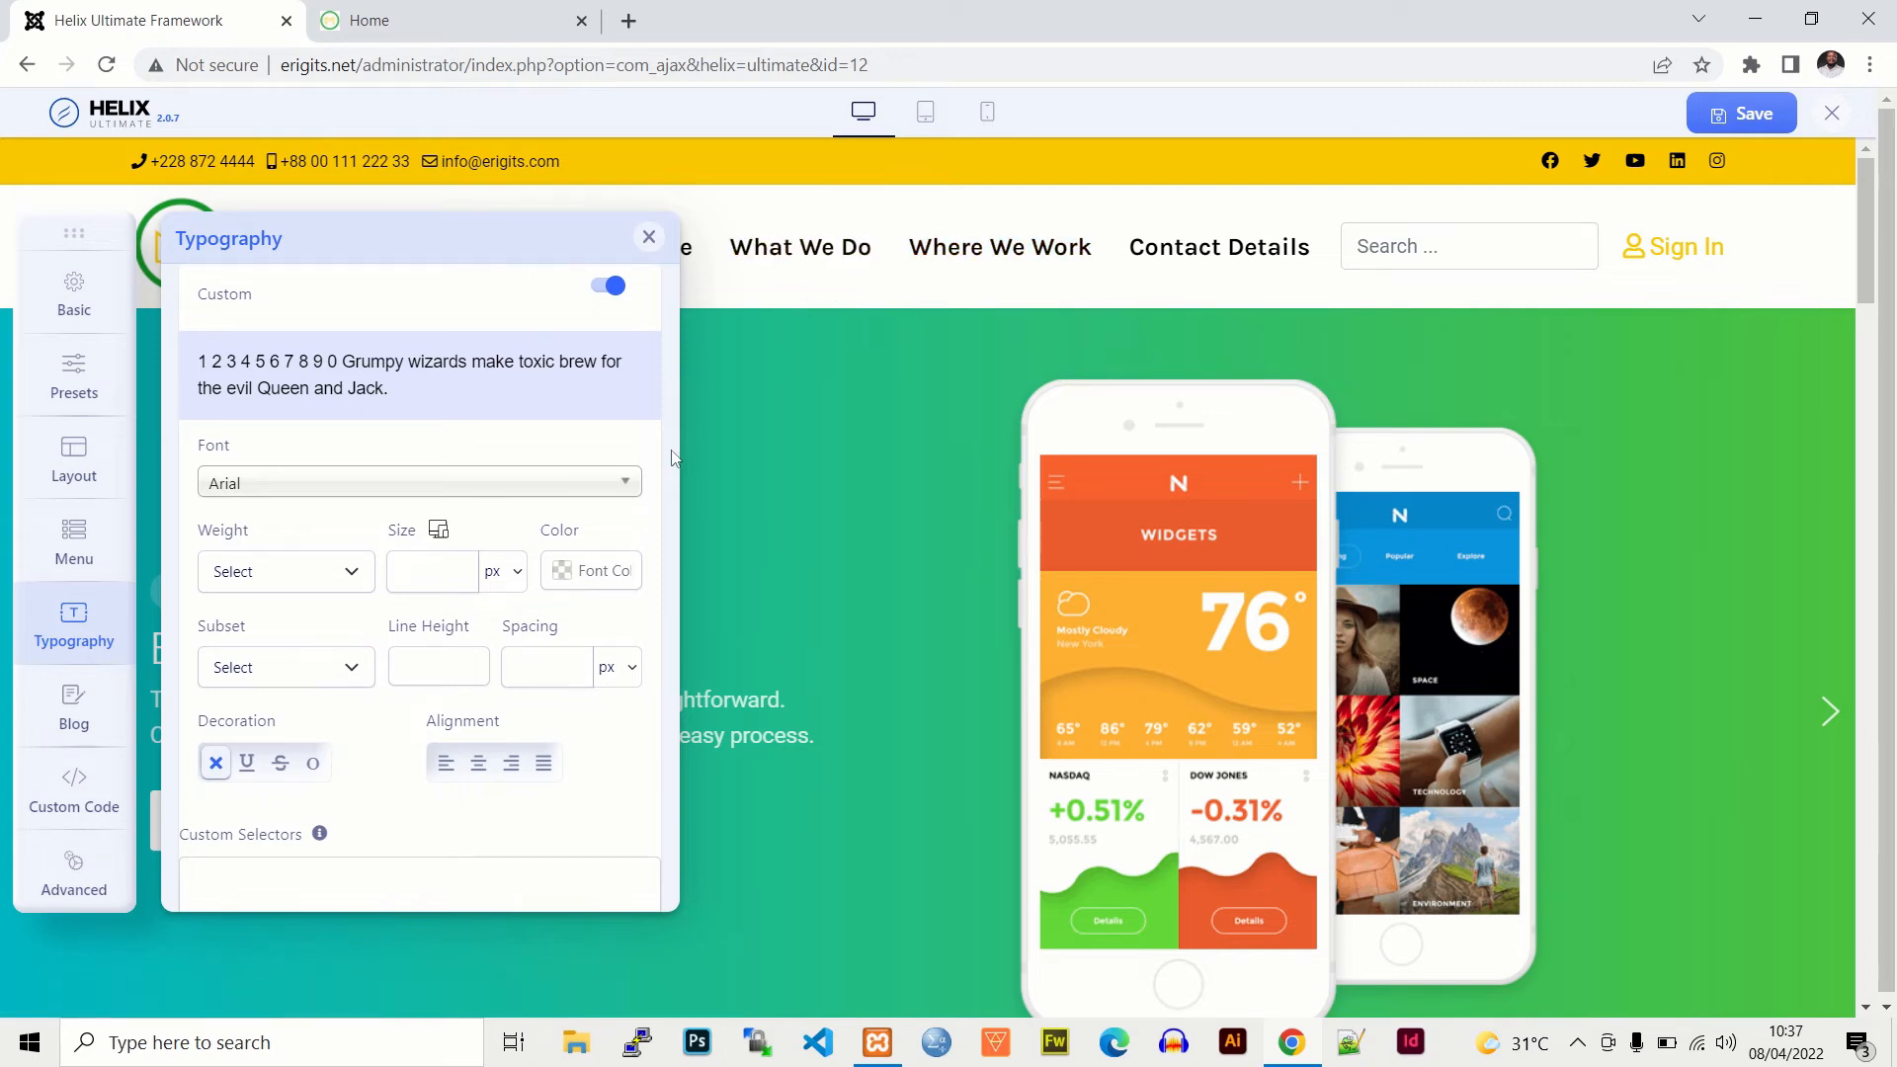
scroll(671, 458, "down", 1)
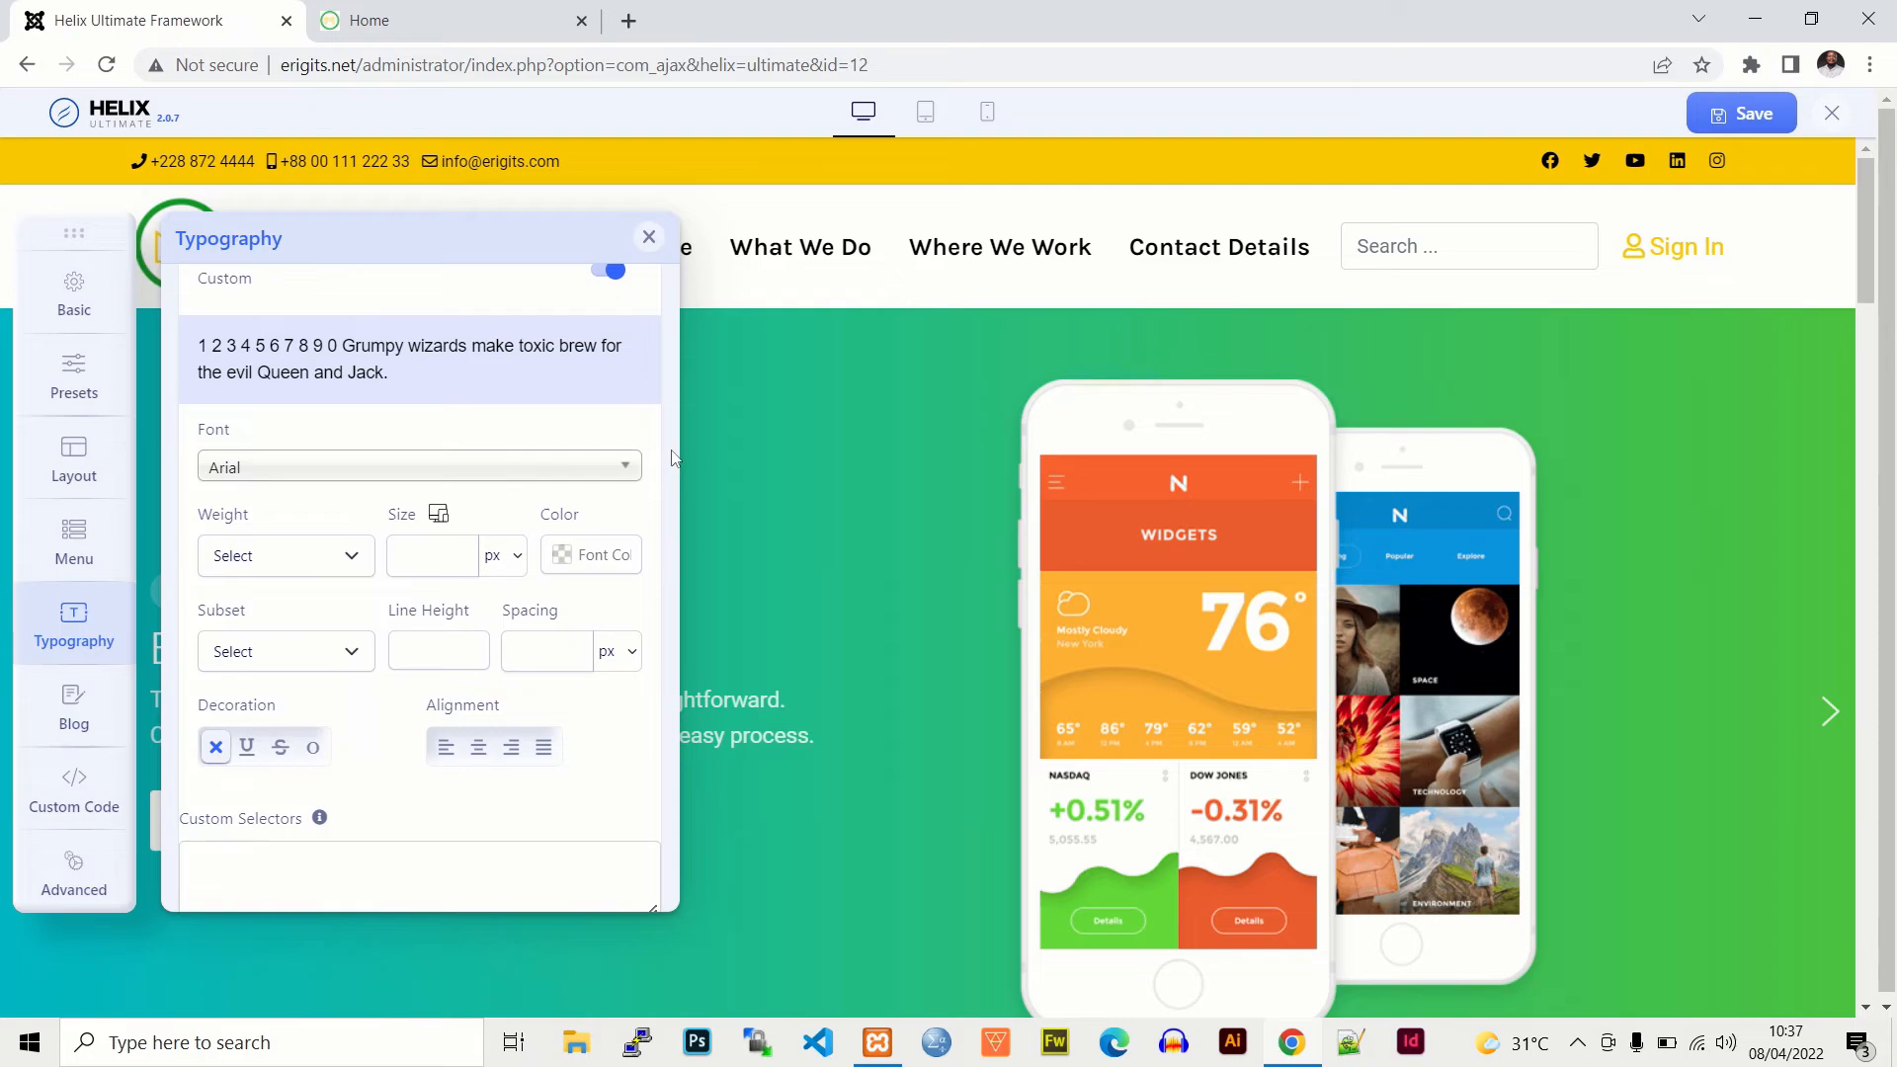
scroll(672, 457, "down", 2)
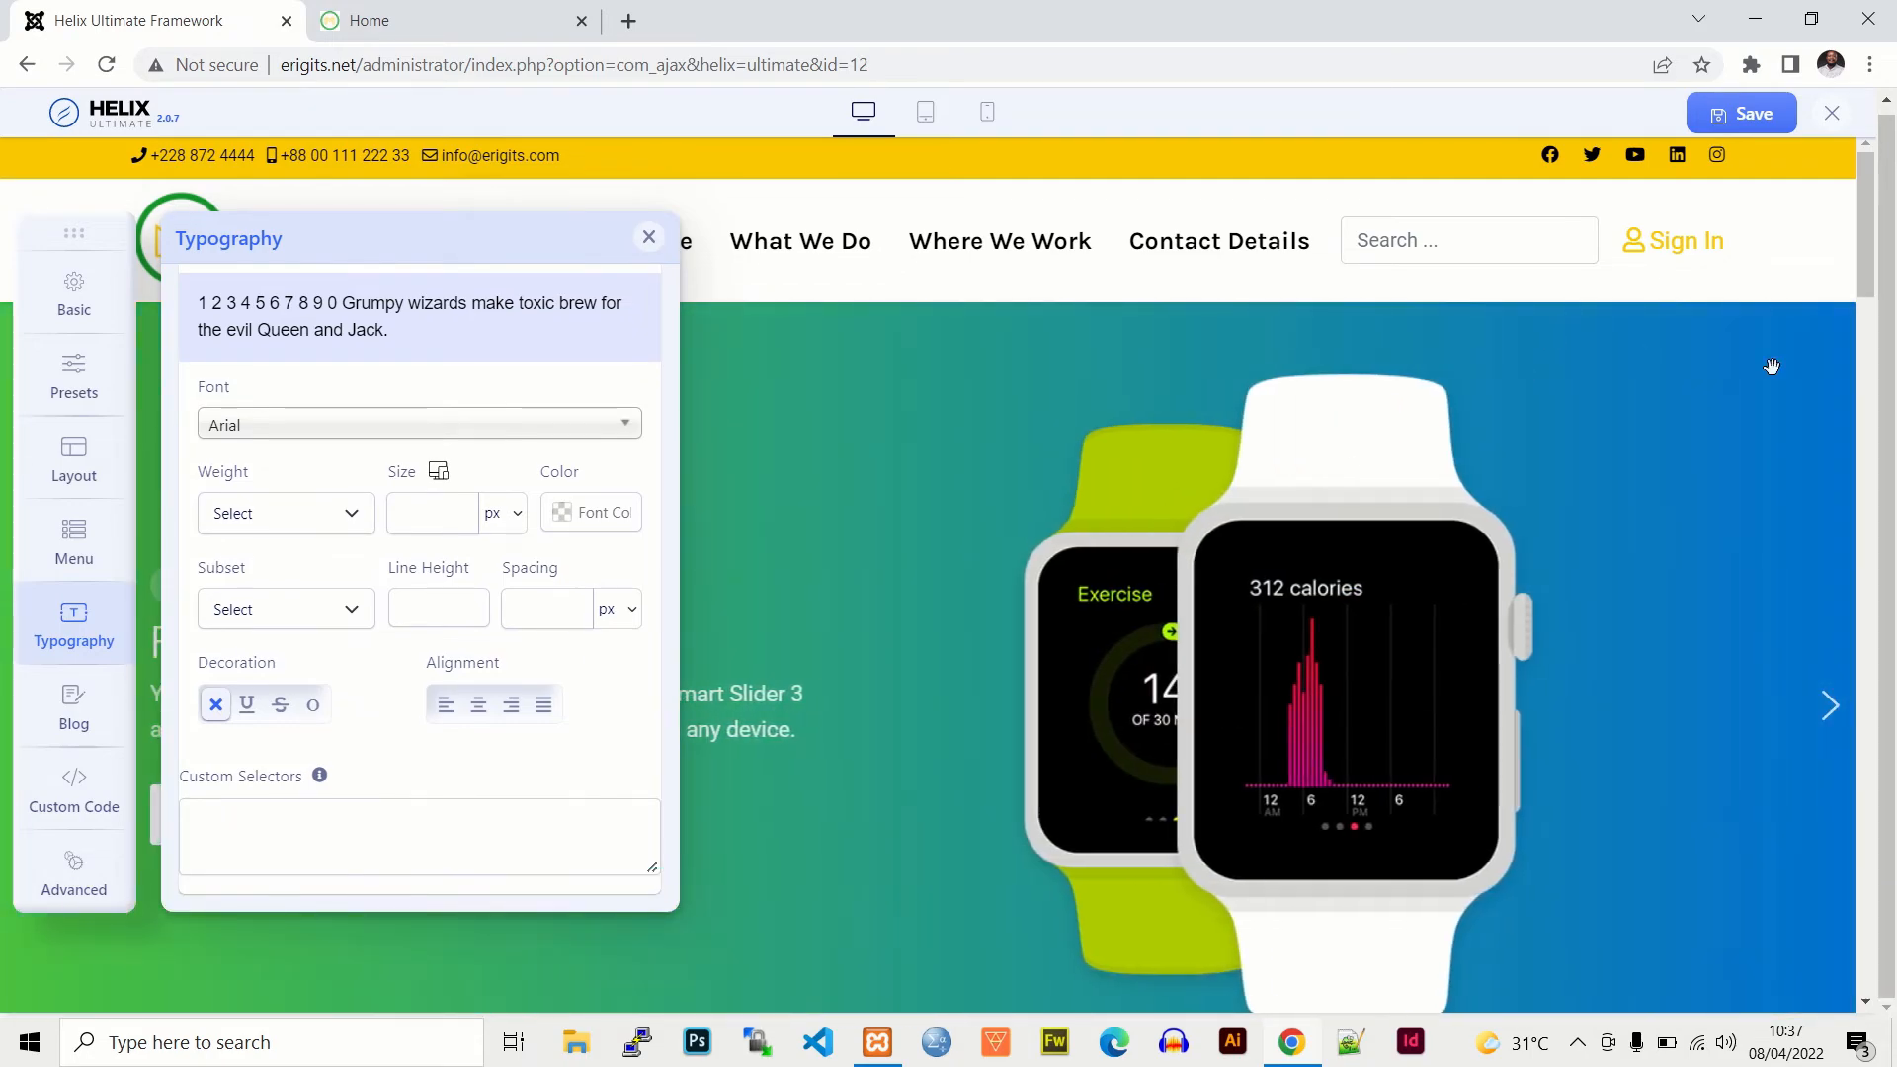
left_click_drag(1864, 265, 1781, 982)
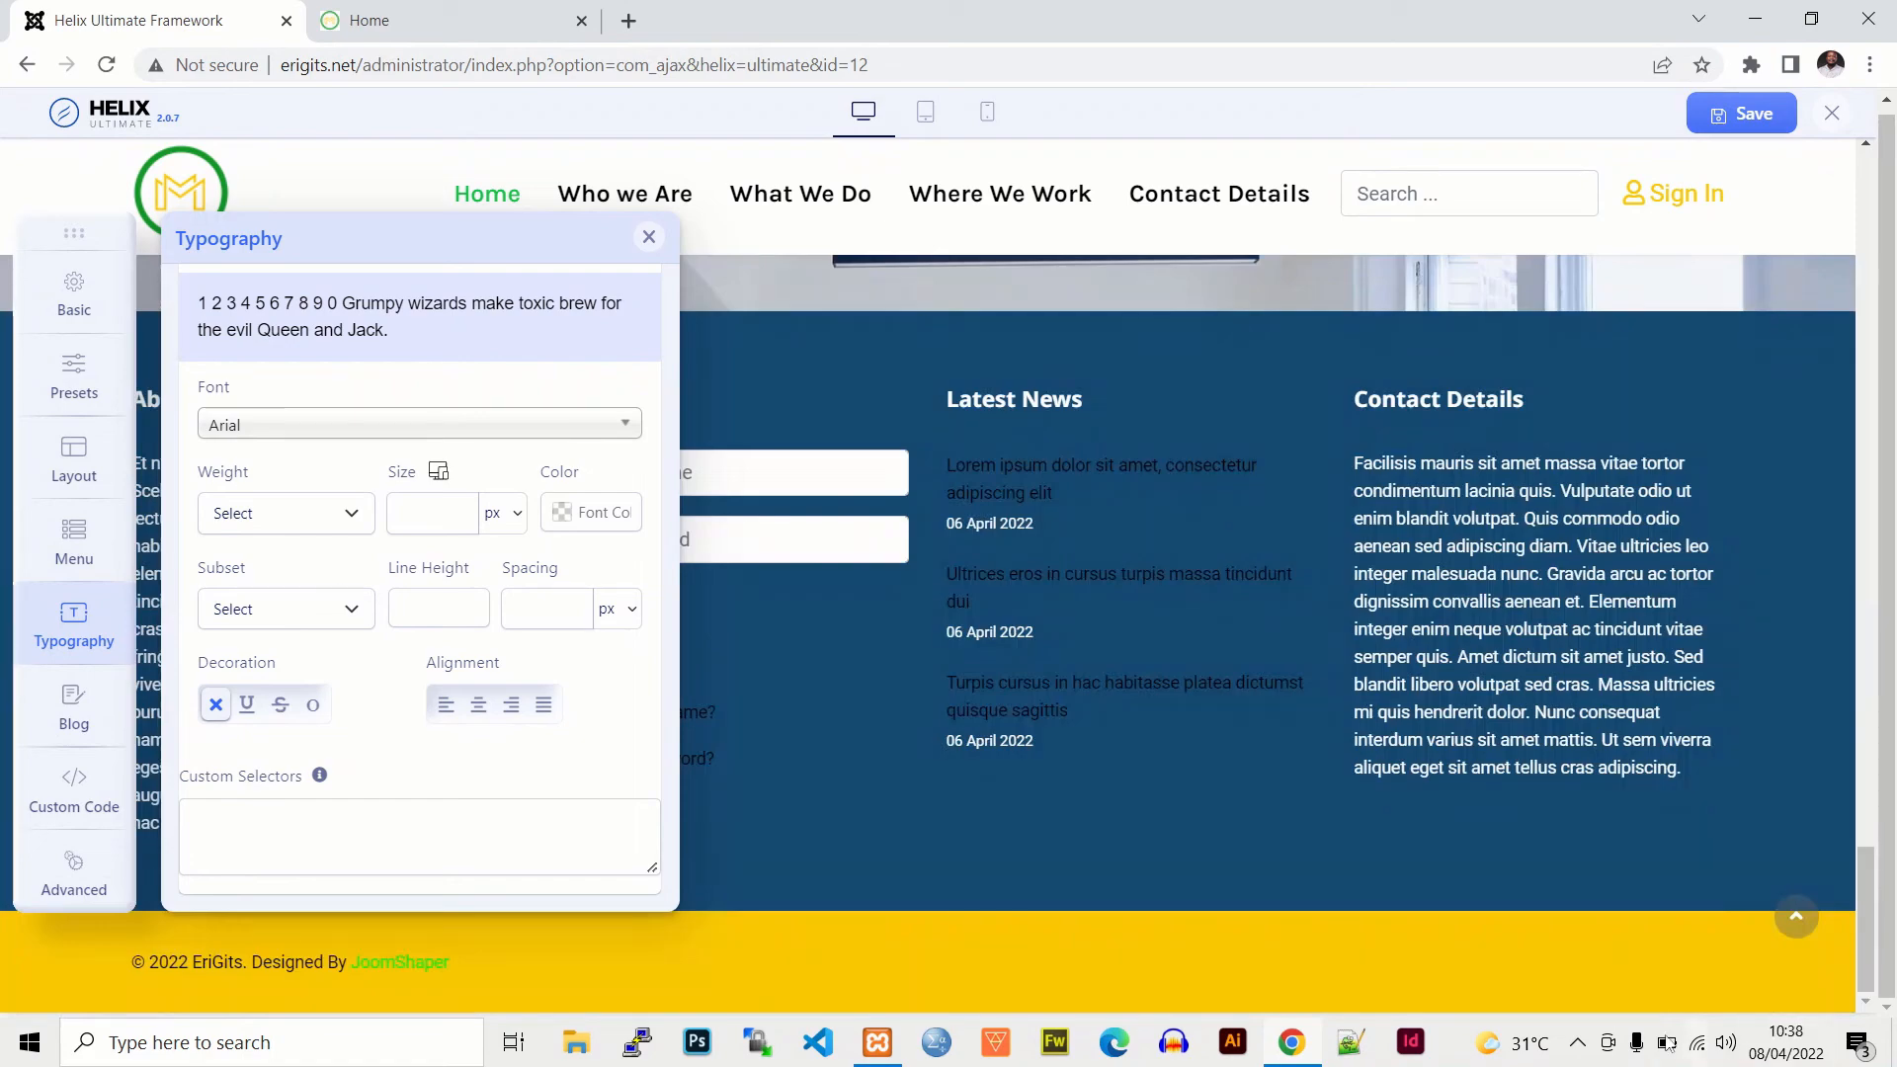
left_click(1778, 929)
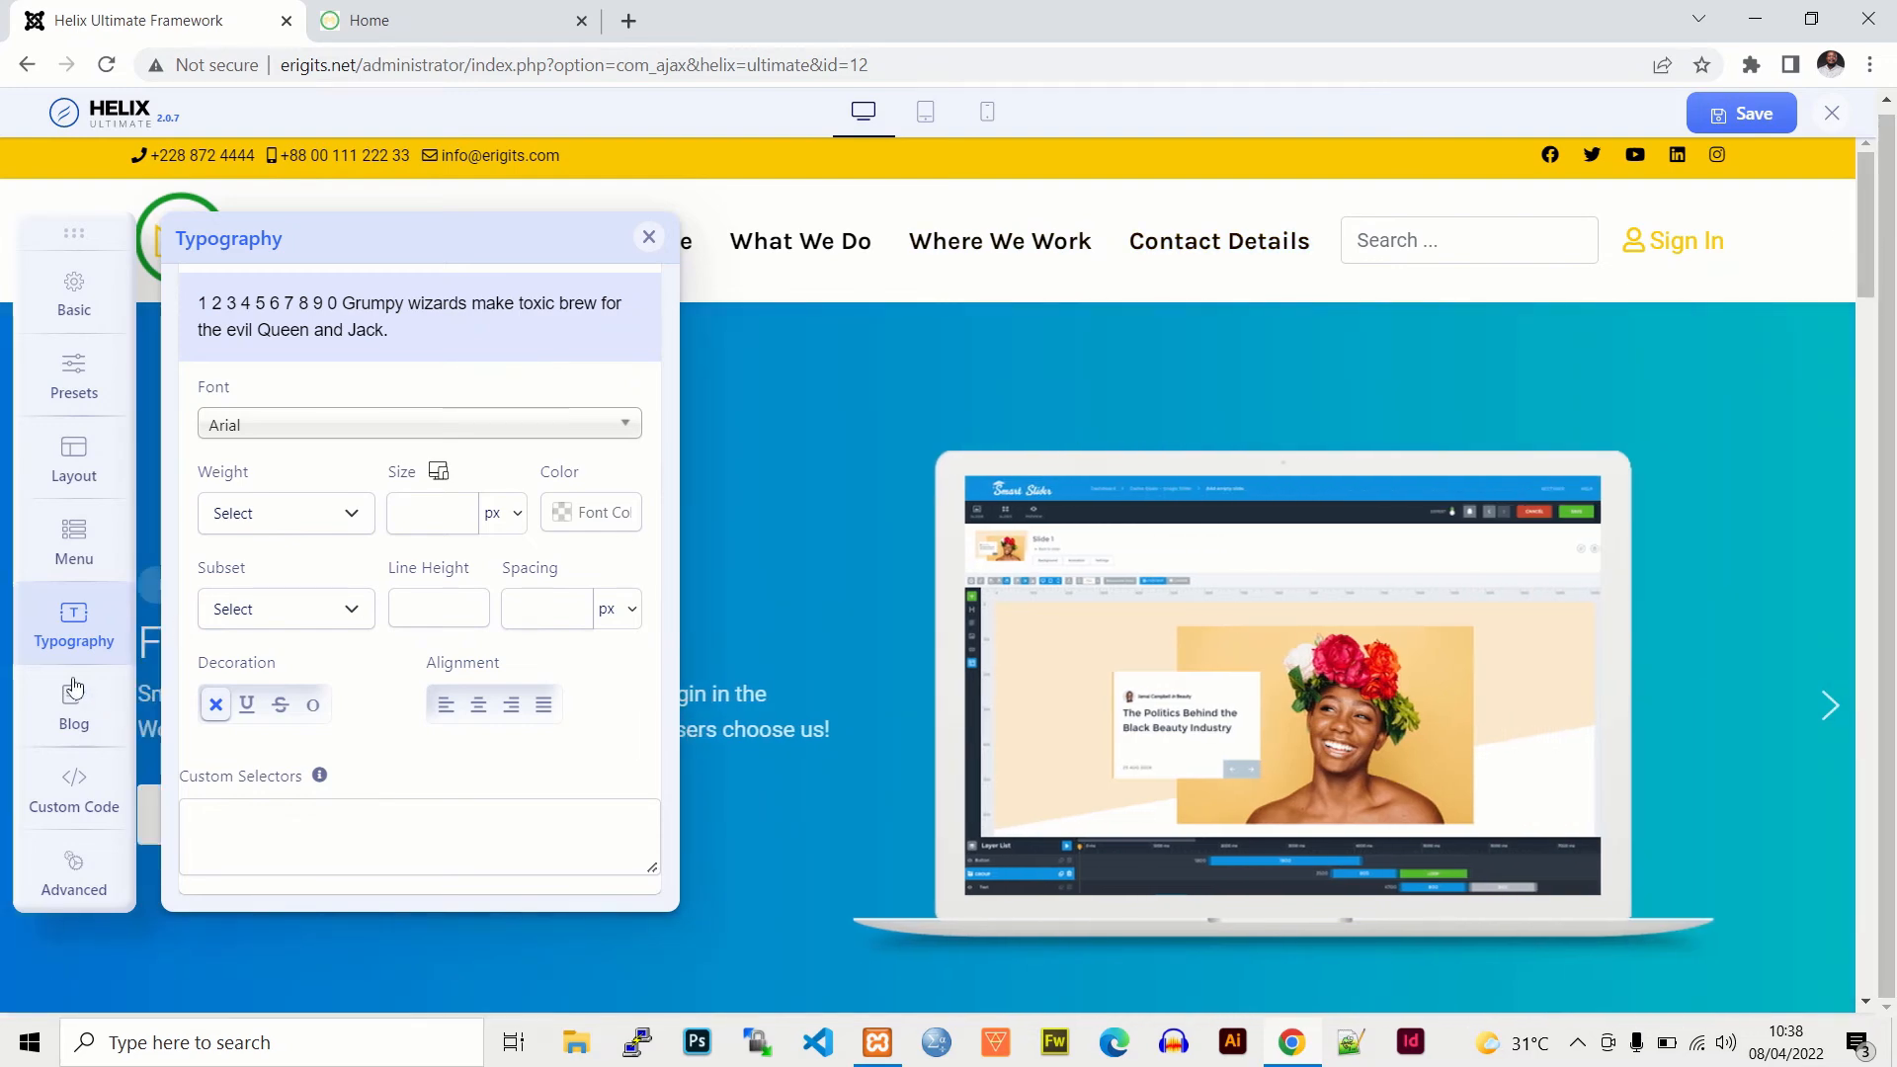
Step: Examine the template's Blog settings for Image Sizes, List, Details and Comments
left_click(74, 702)
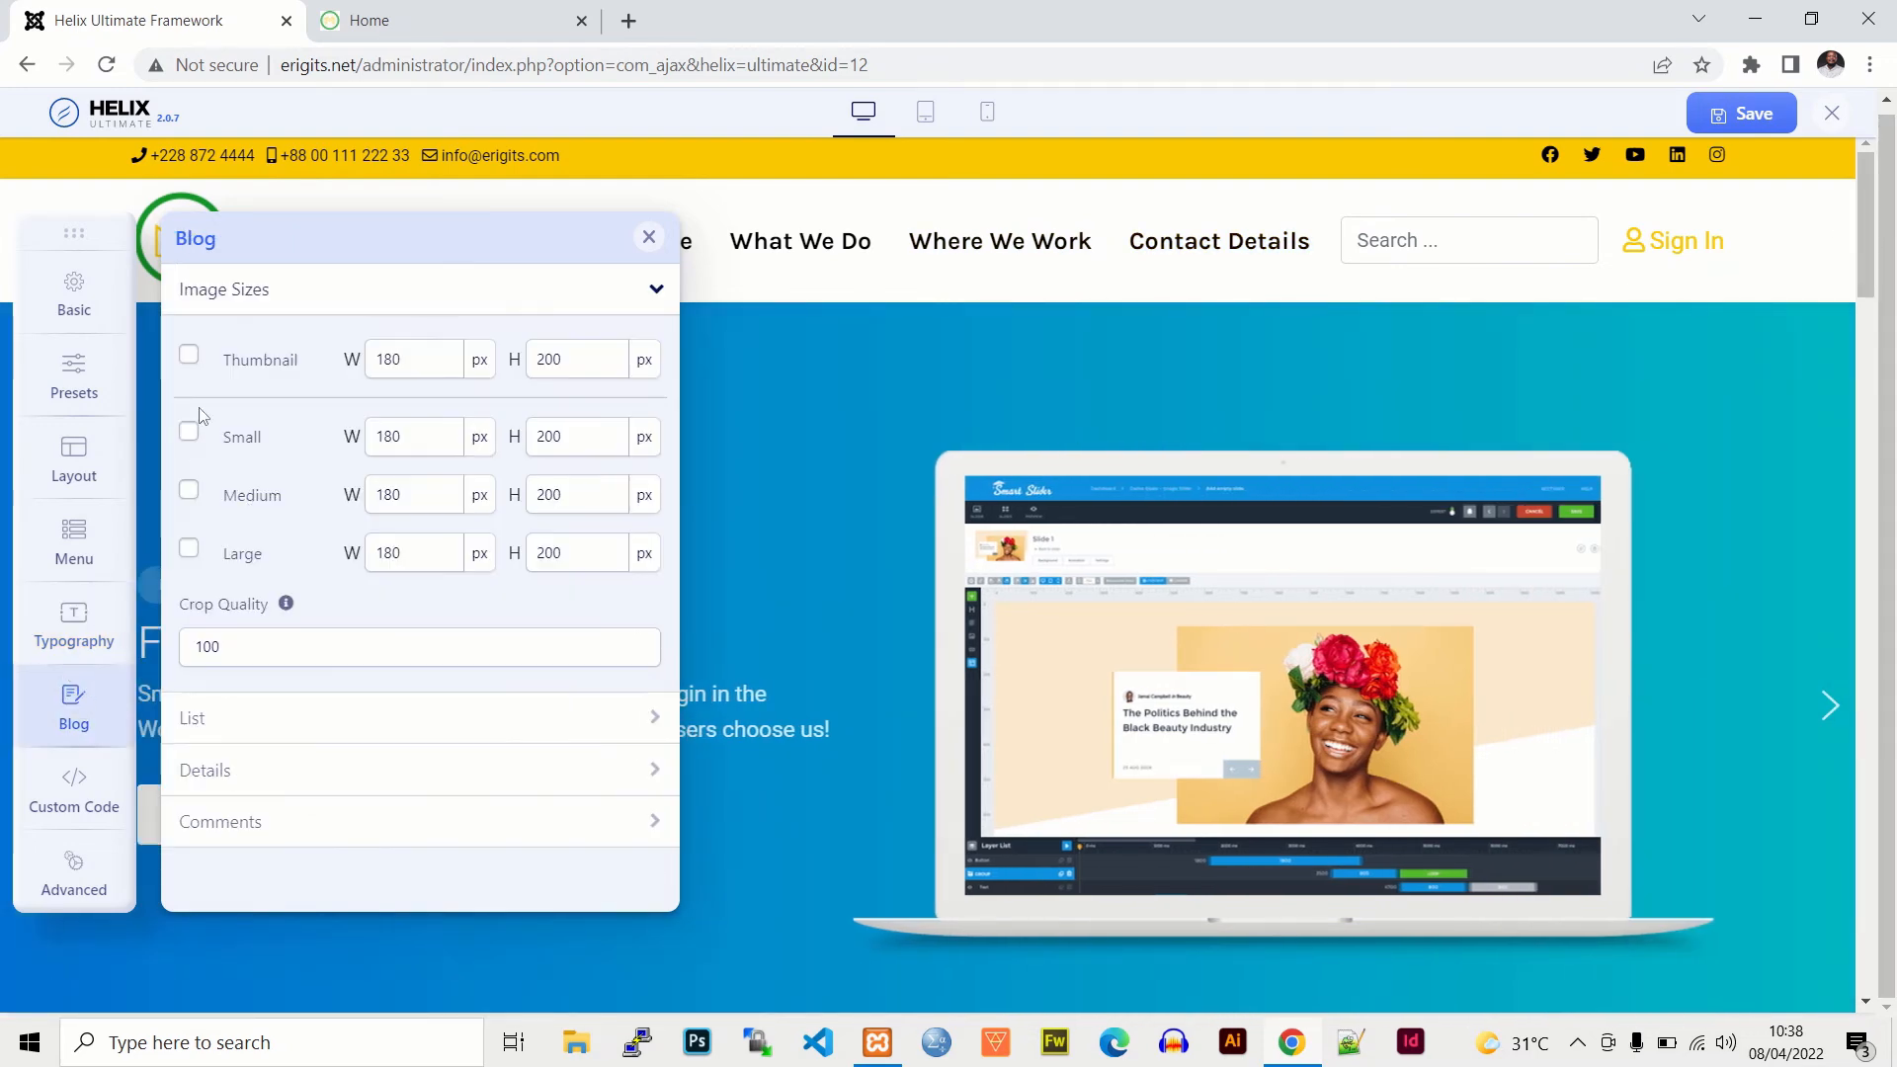
left_click(291, 293)
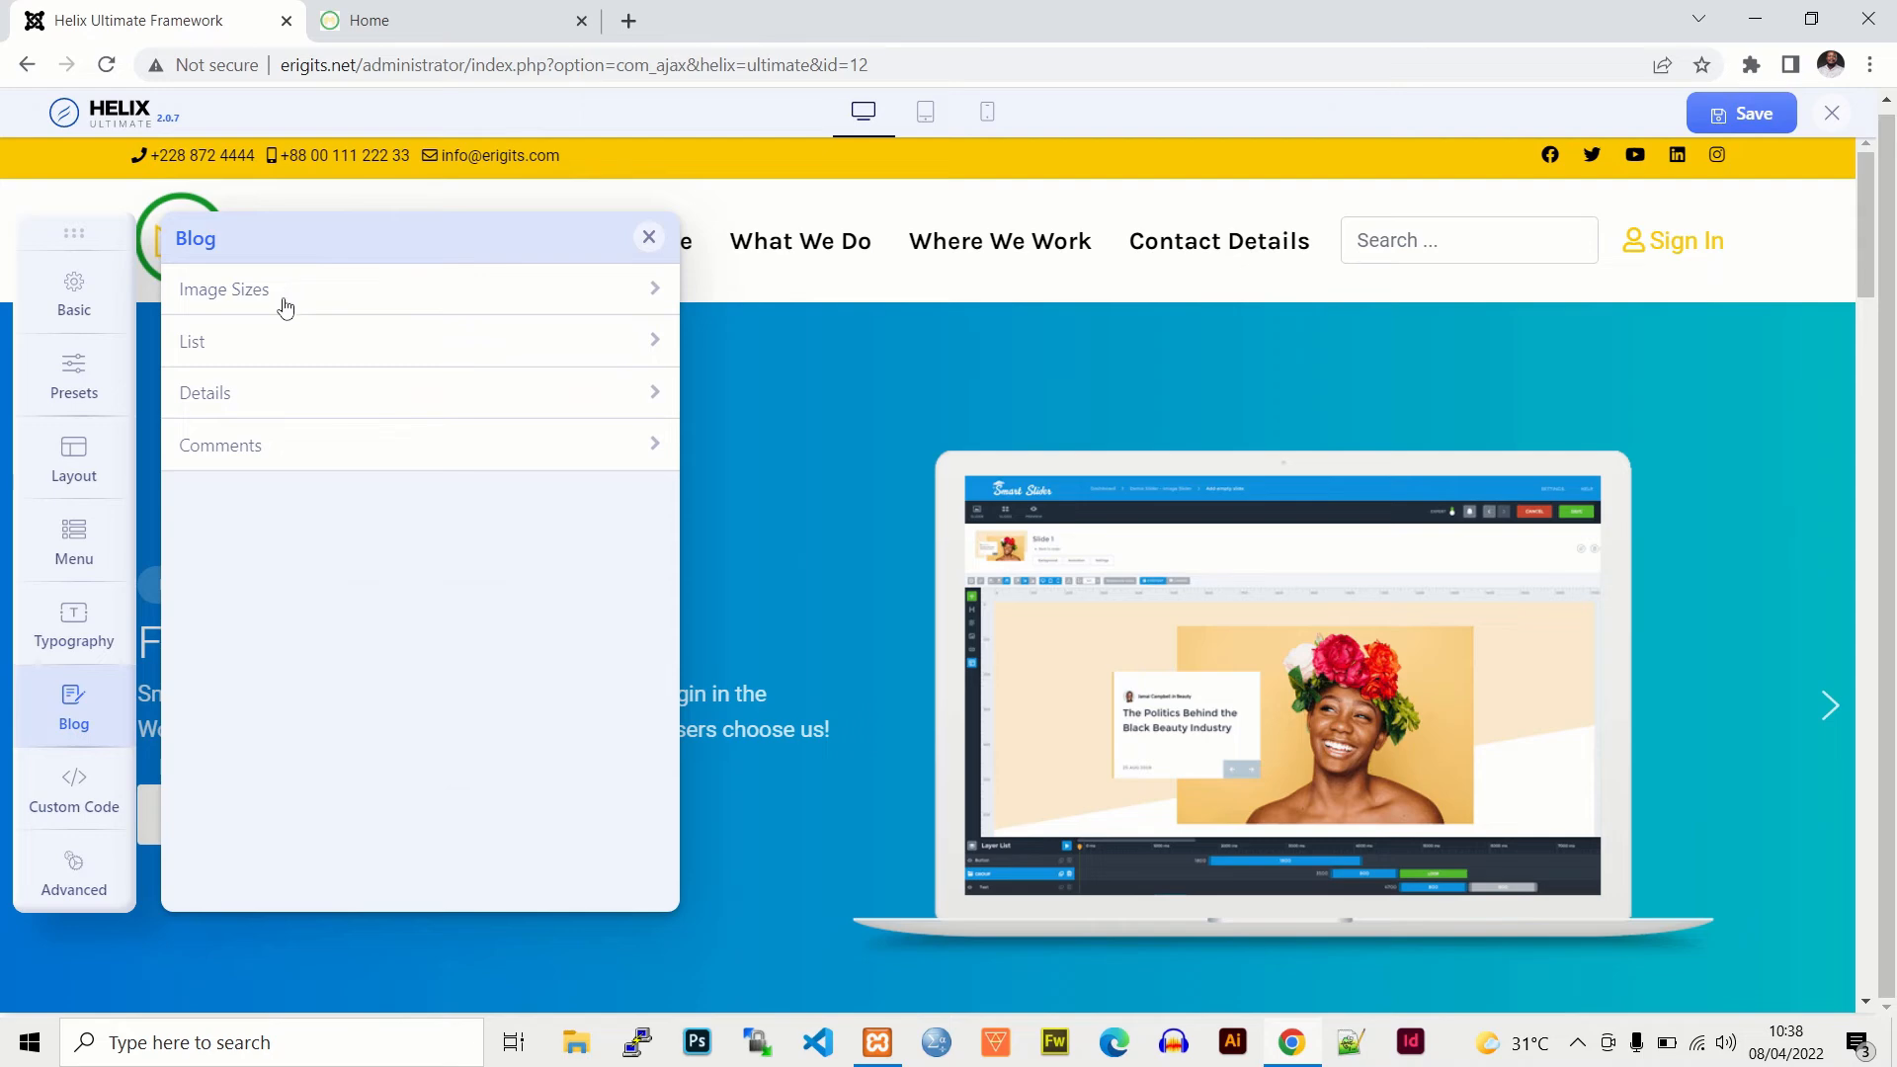
left_click(268, 354)
left_click(268, 356)
left_click(262, 389)
left_click(266, 393)
left_click(278, 452)
left_click(282, 456)
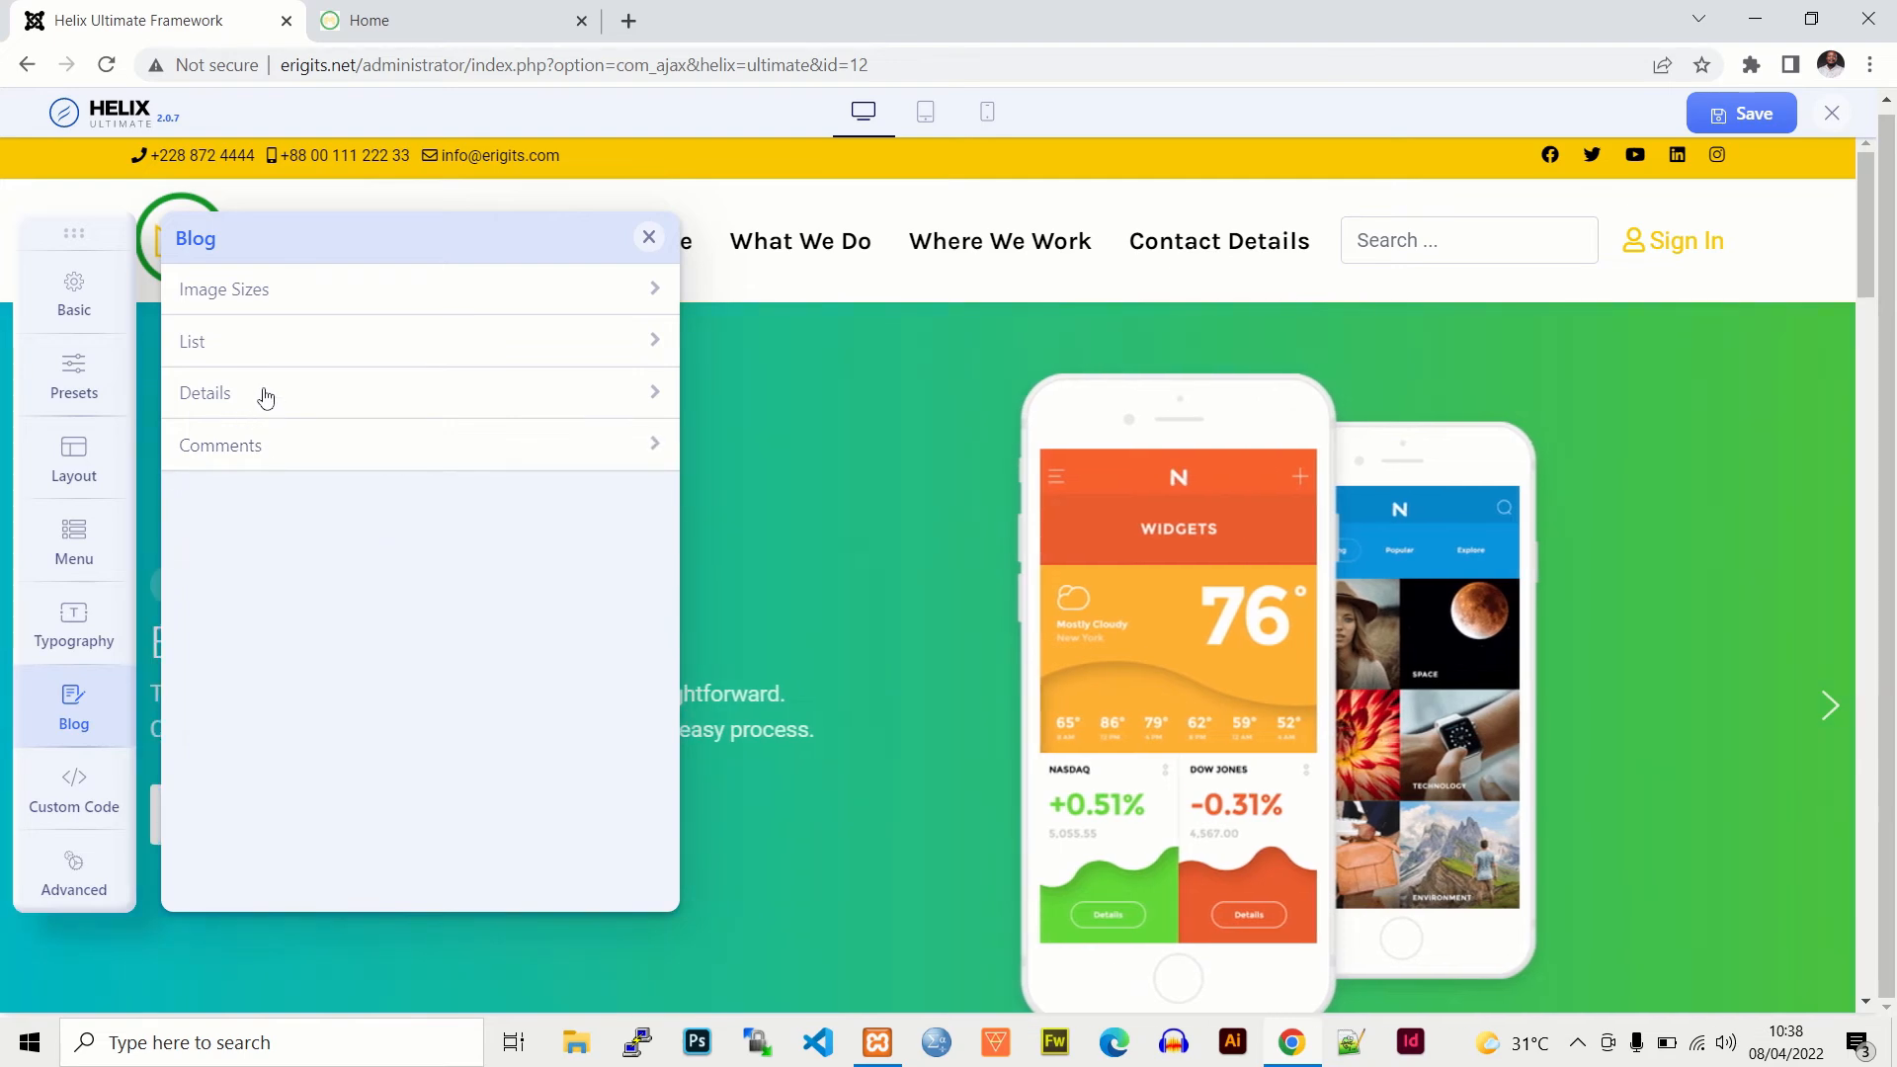
Step: Examine the template's Custom Code fields and the Compression options in the Advanced settings
left_click(63, 788)
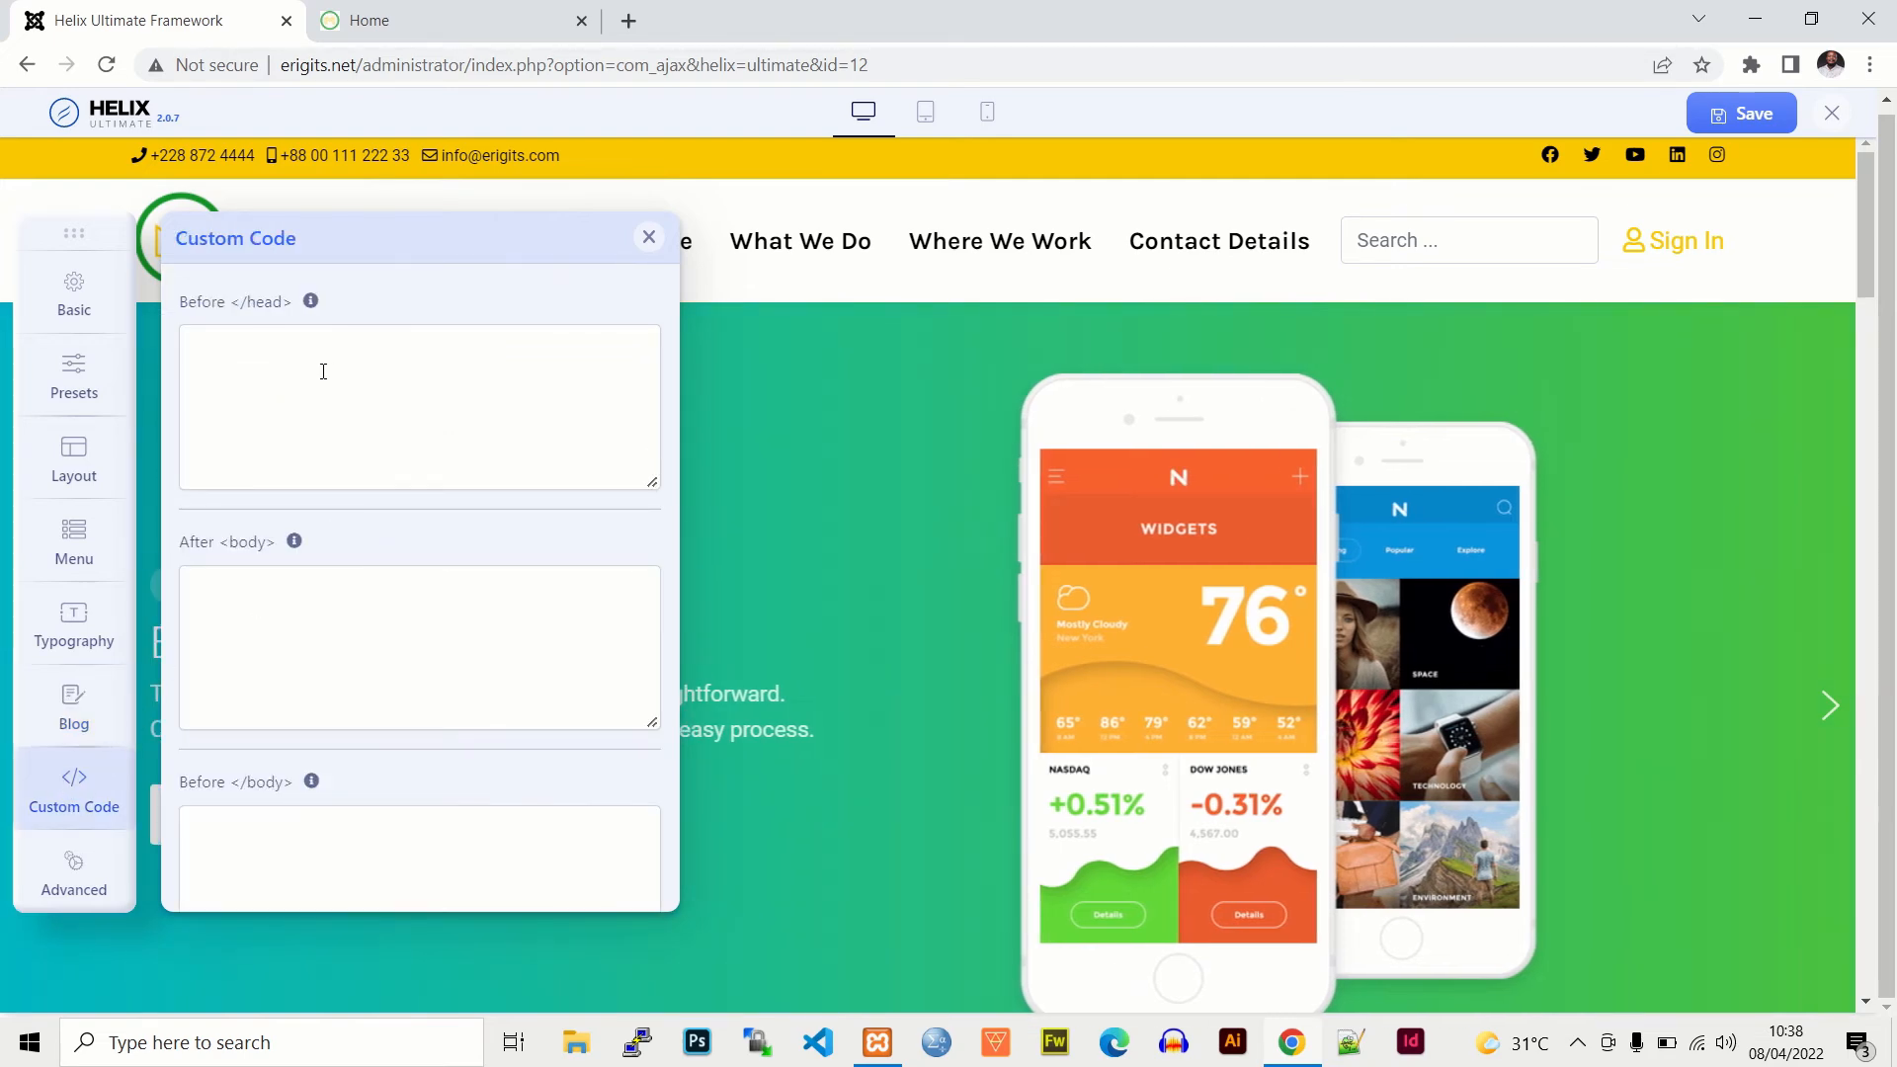
left_click(262, 427)
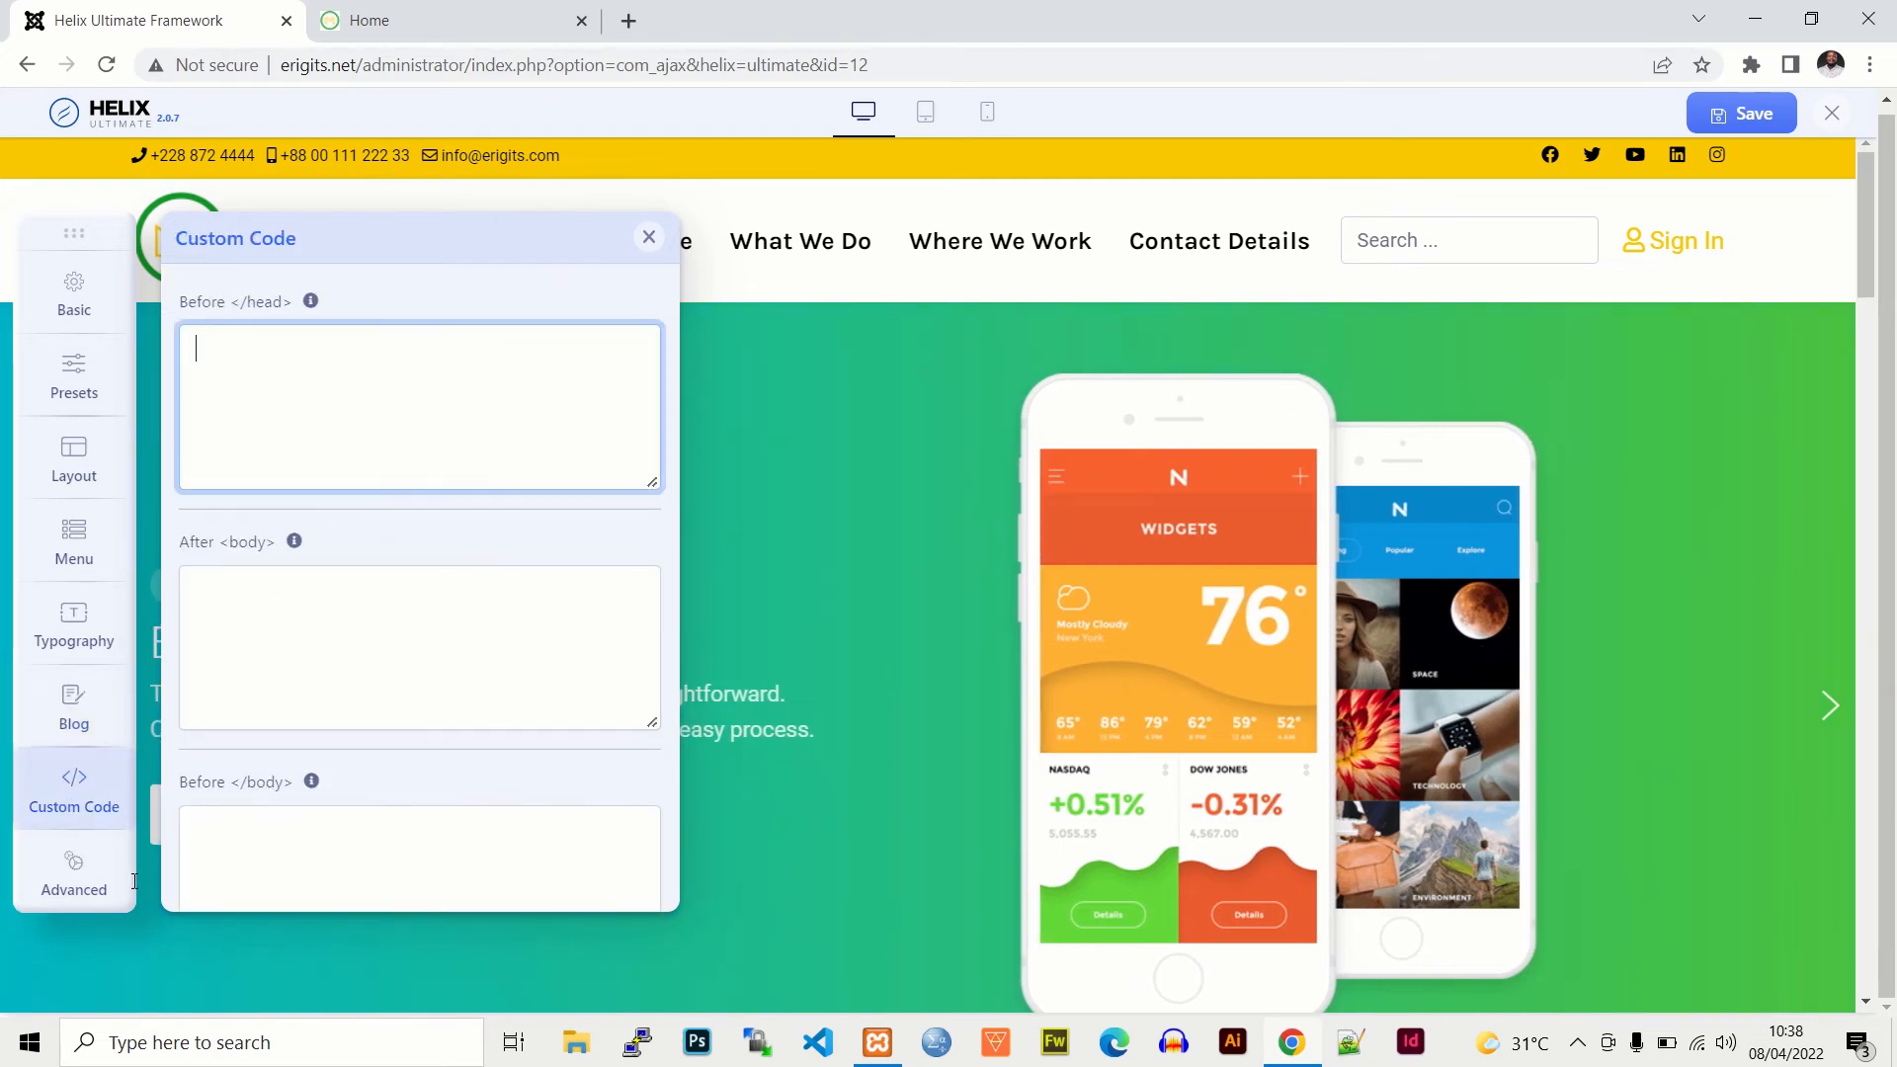
left_click(72, 863)
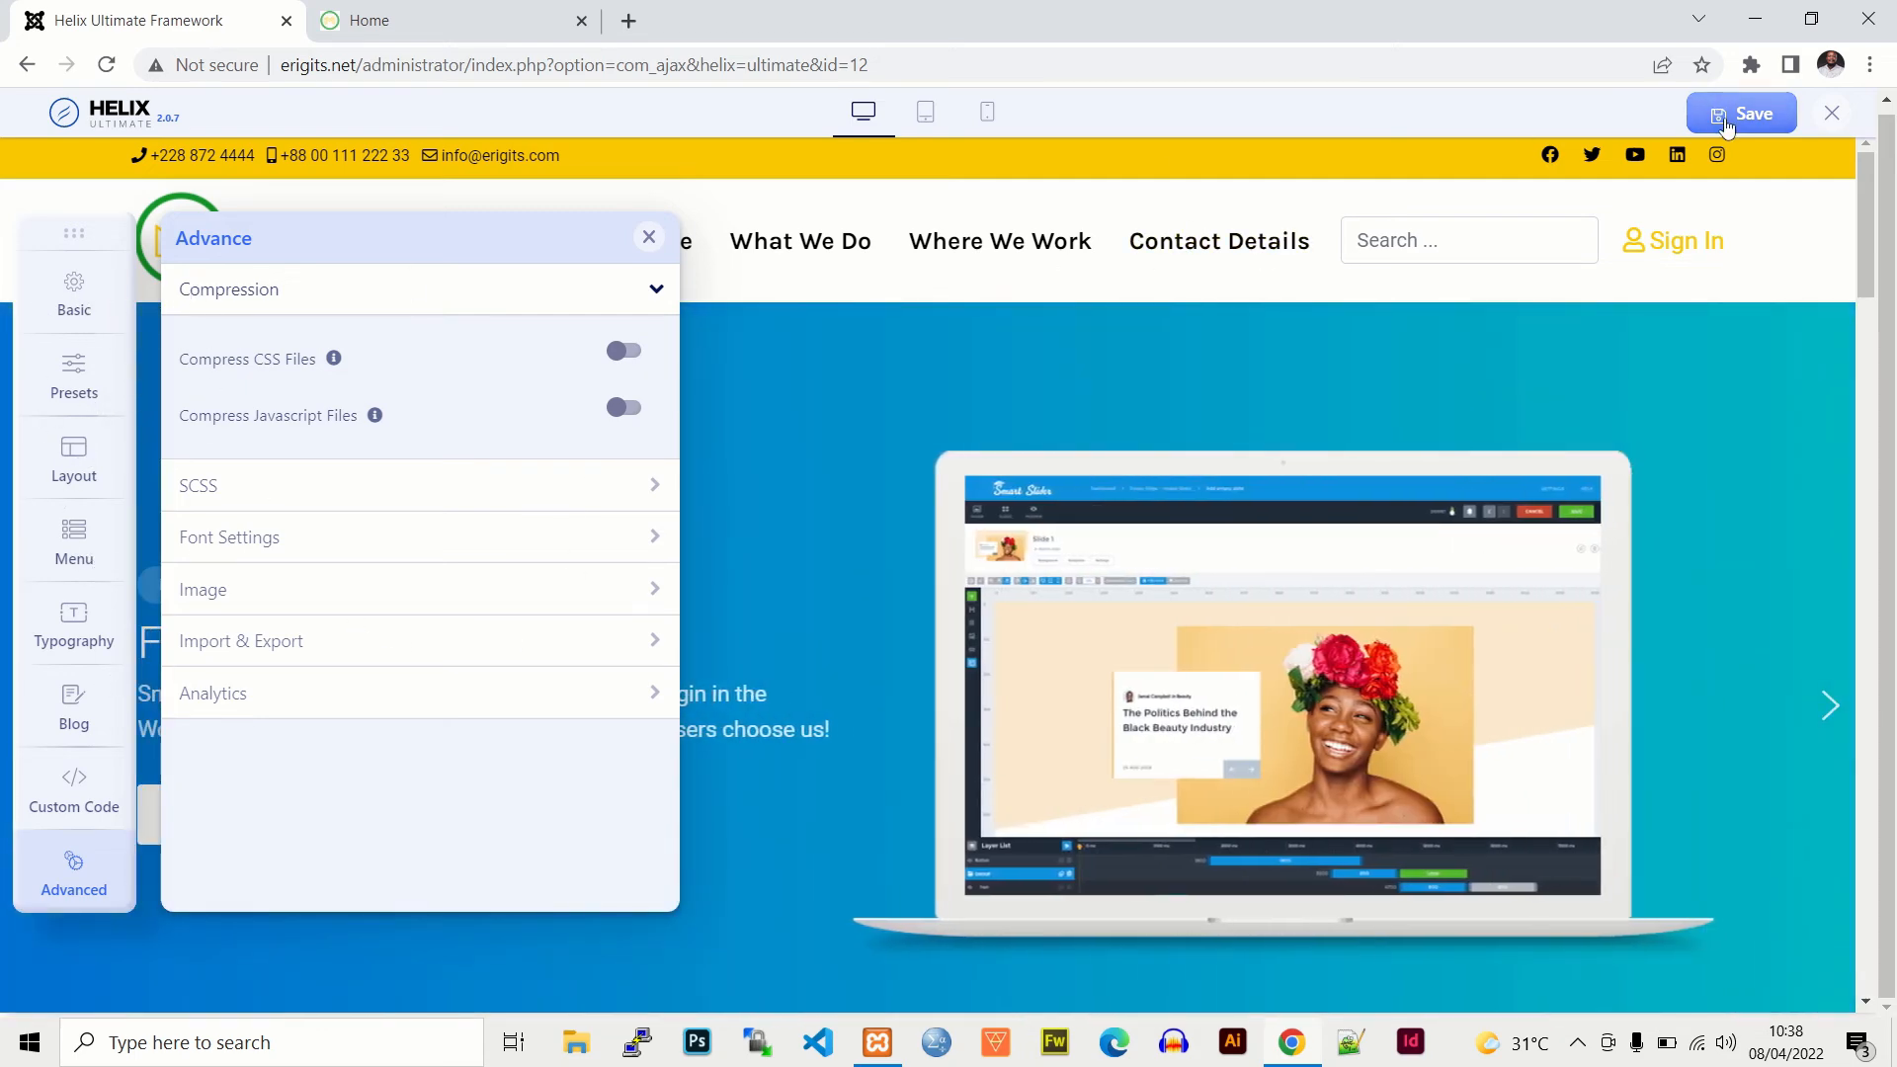
Step: Save the template options and exit the Helix Ultimate editor to the site template styles list
left_click(1769, 126)
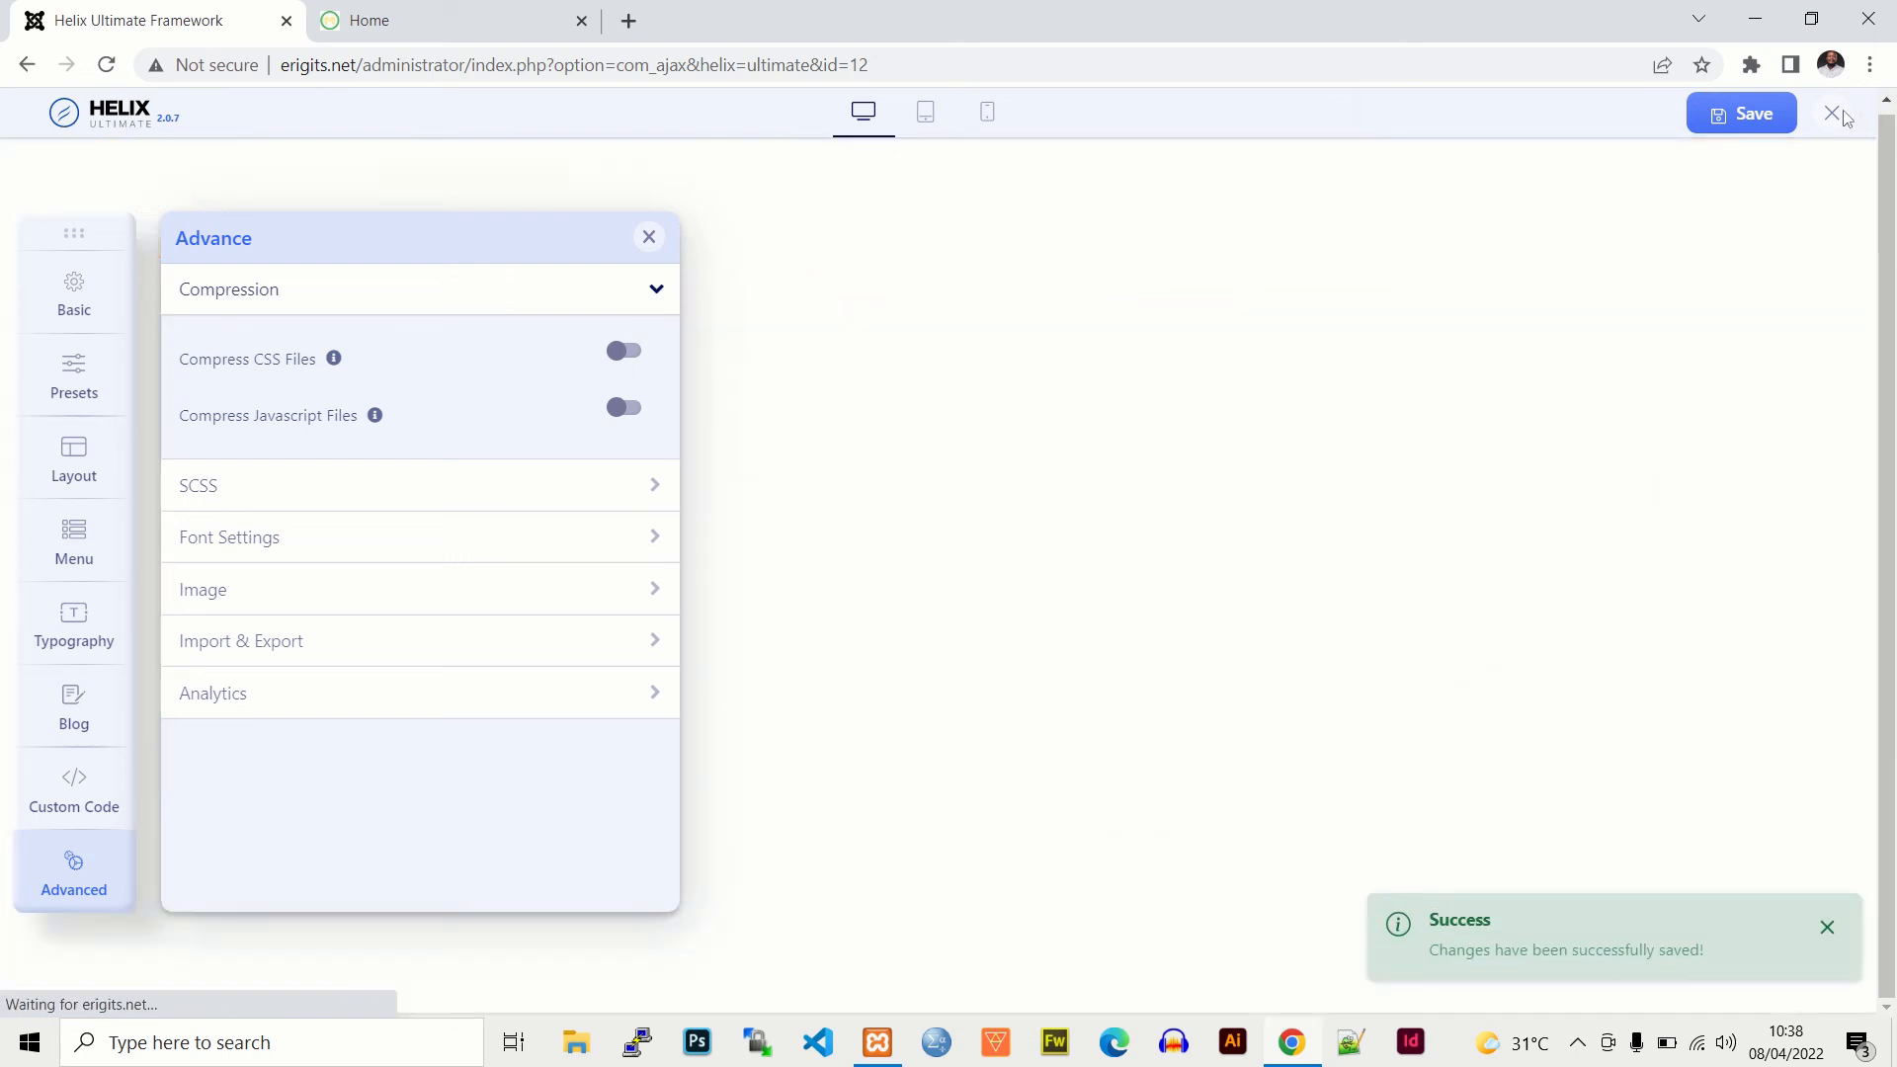
left_click(1836, 115)
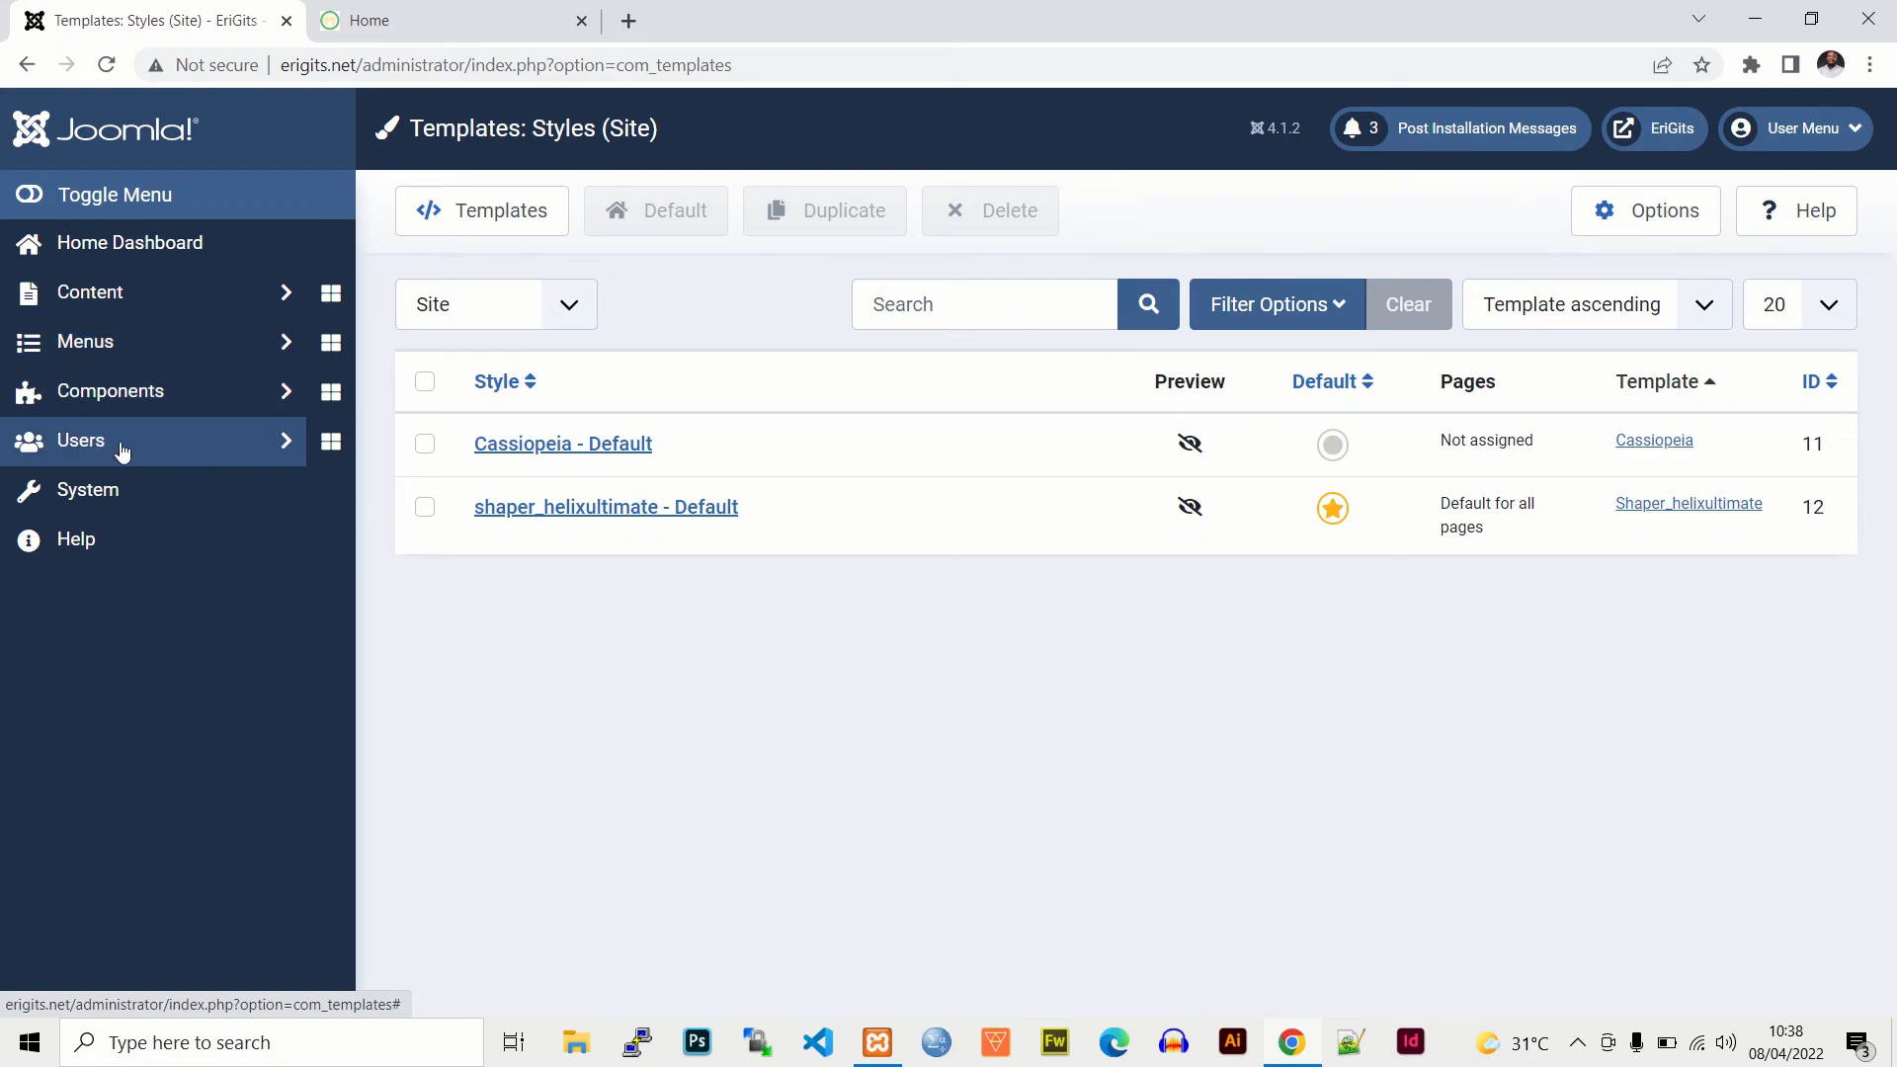
Step: Review the live EriGits home page from the slider to the Latest News/Blog section
left_click(389, 24)
scroll(1657, 494, "down", 8)
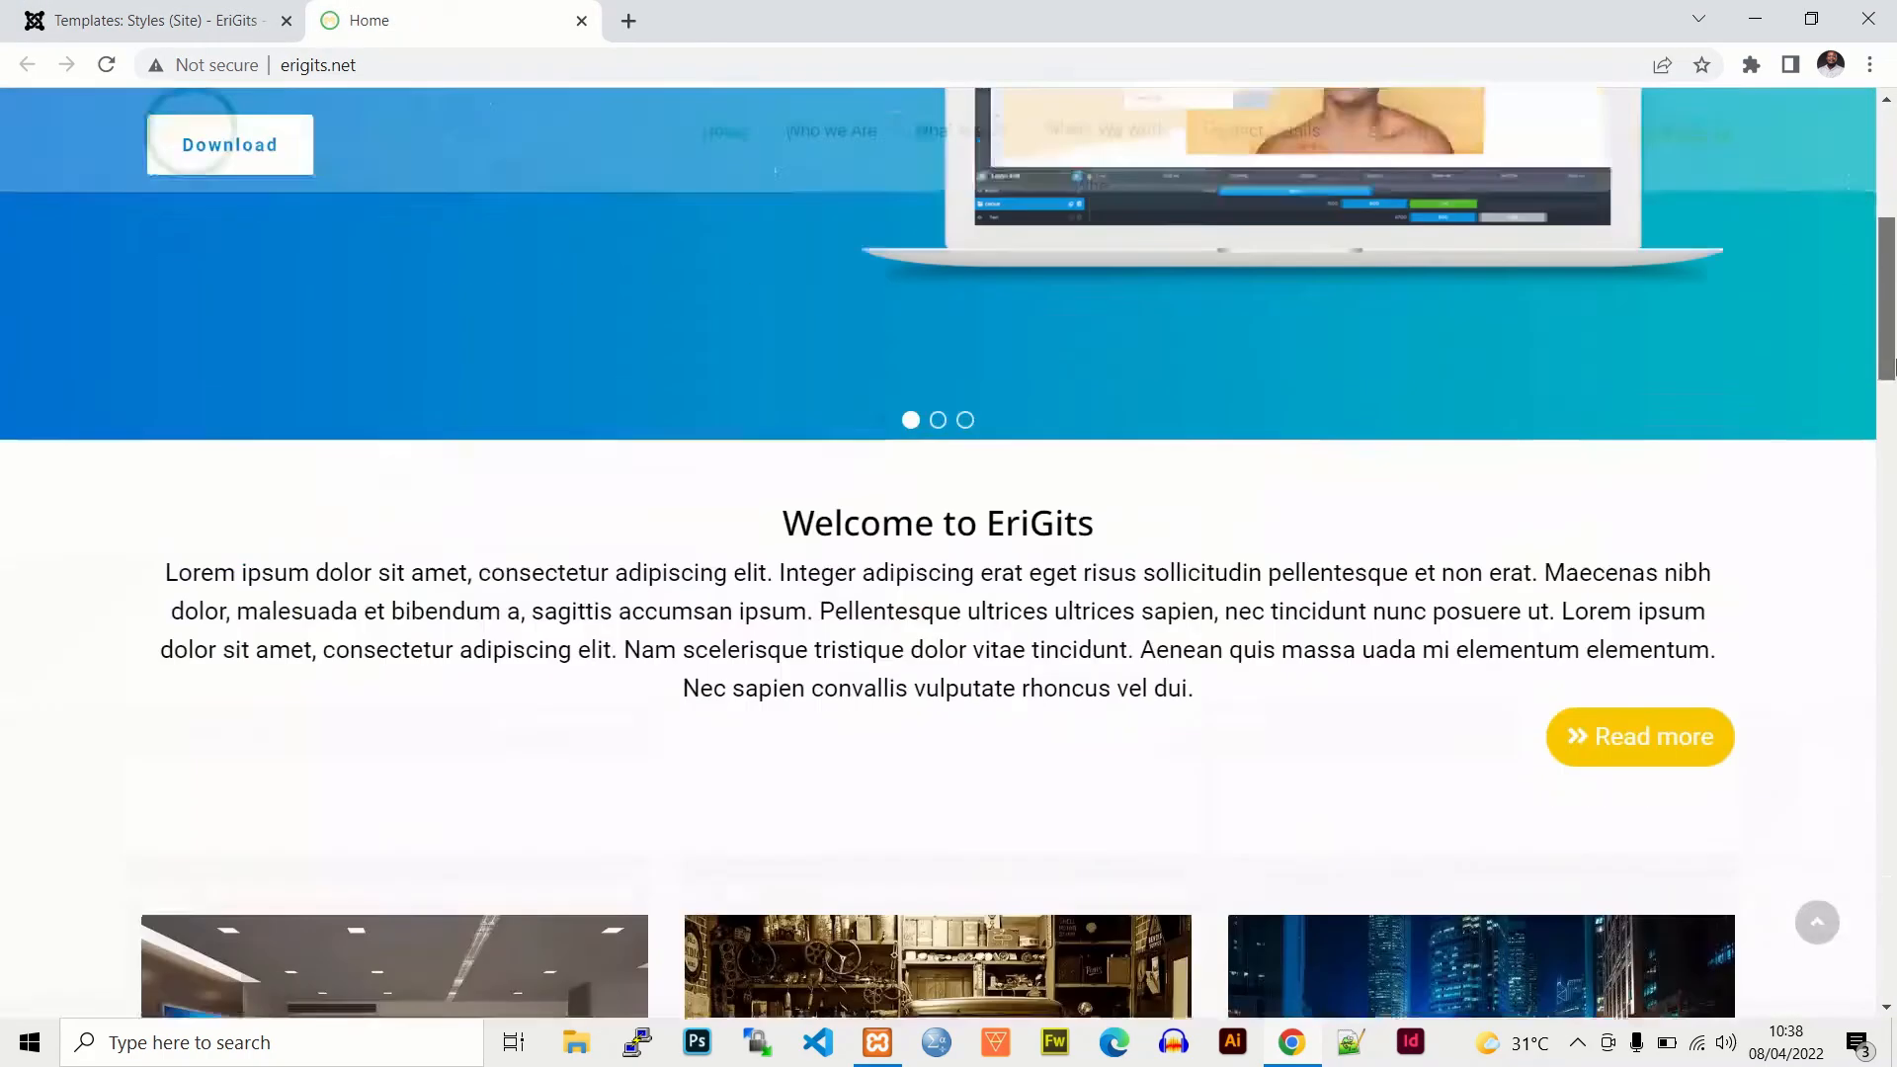
scroll(1657, 494, "down", 9)
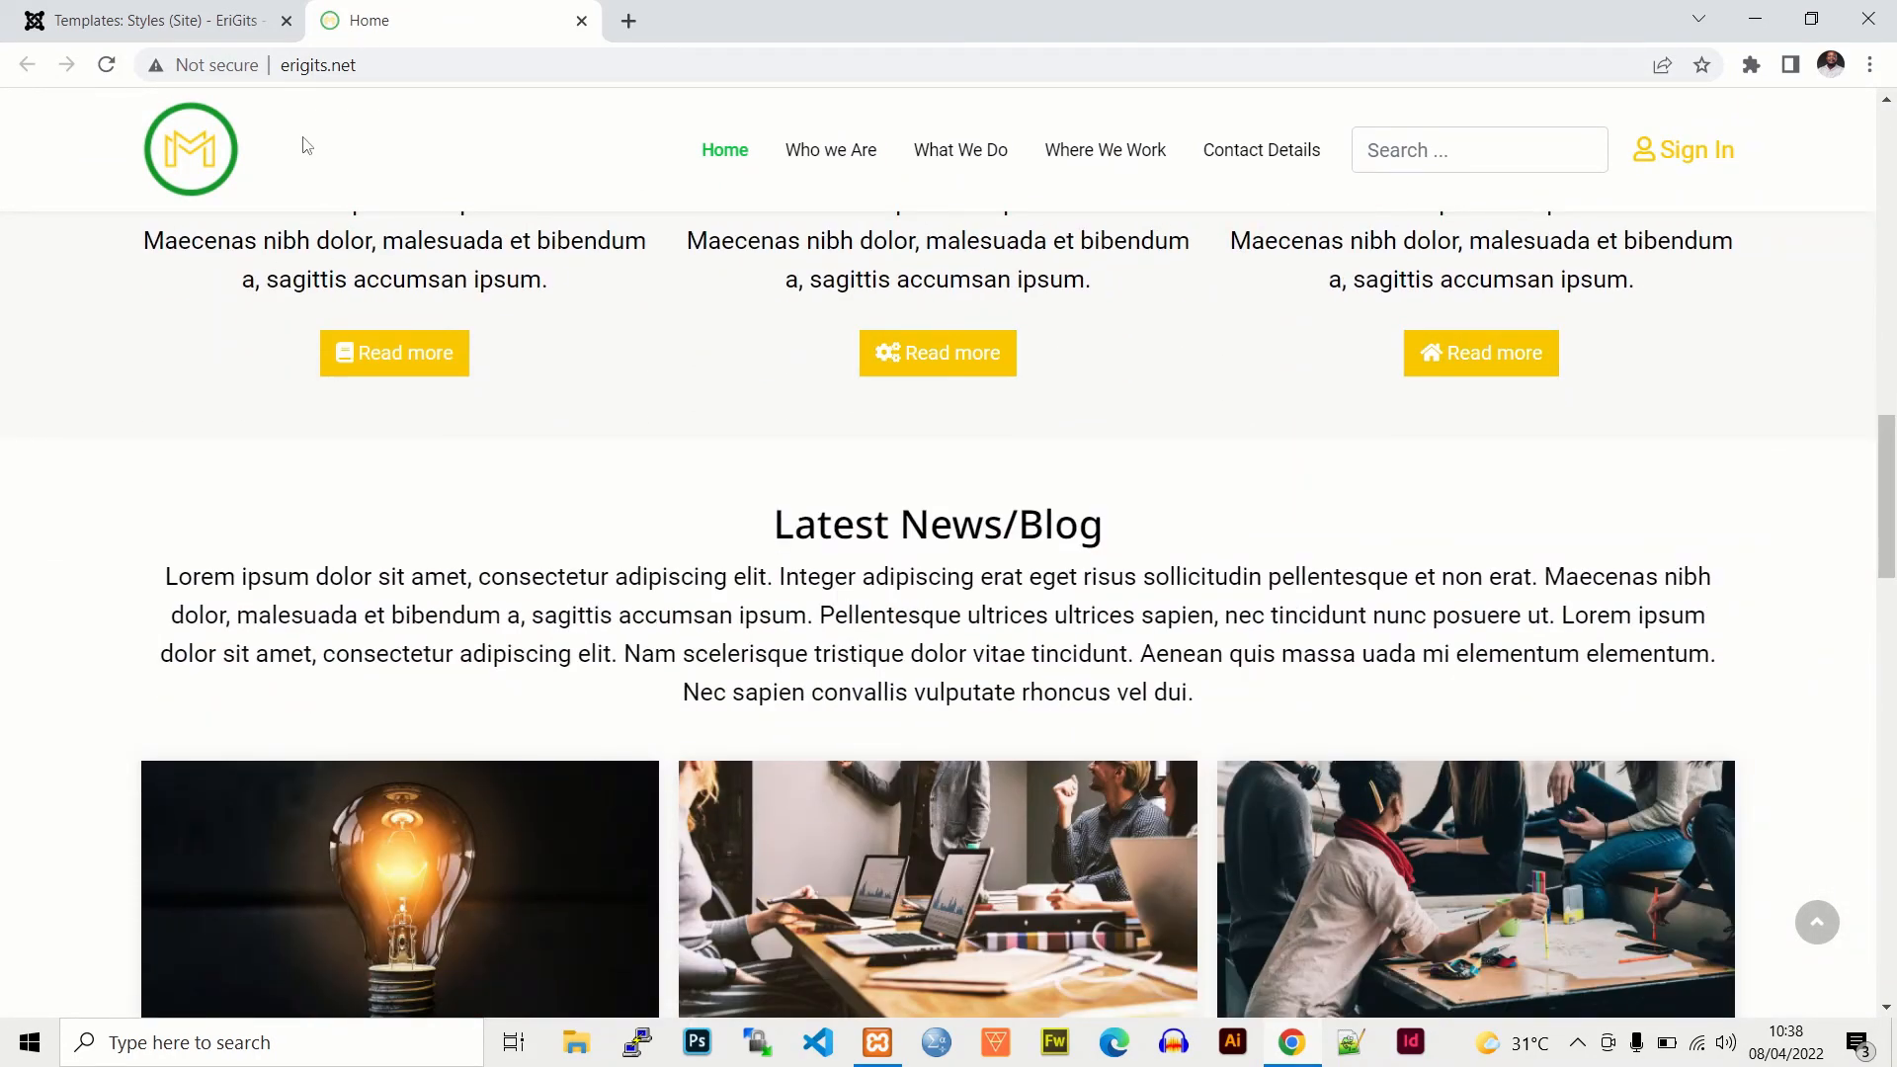
Step: Return to the Joomla administration and open the Who we Are page for editing in SP Page Builder
left_click(225, 28)
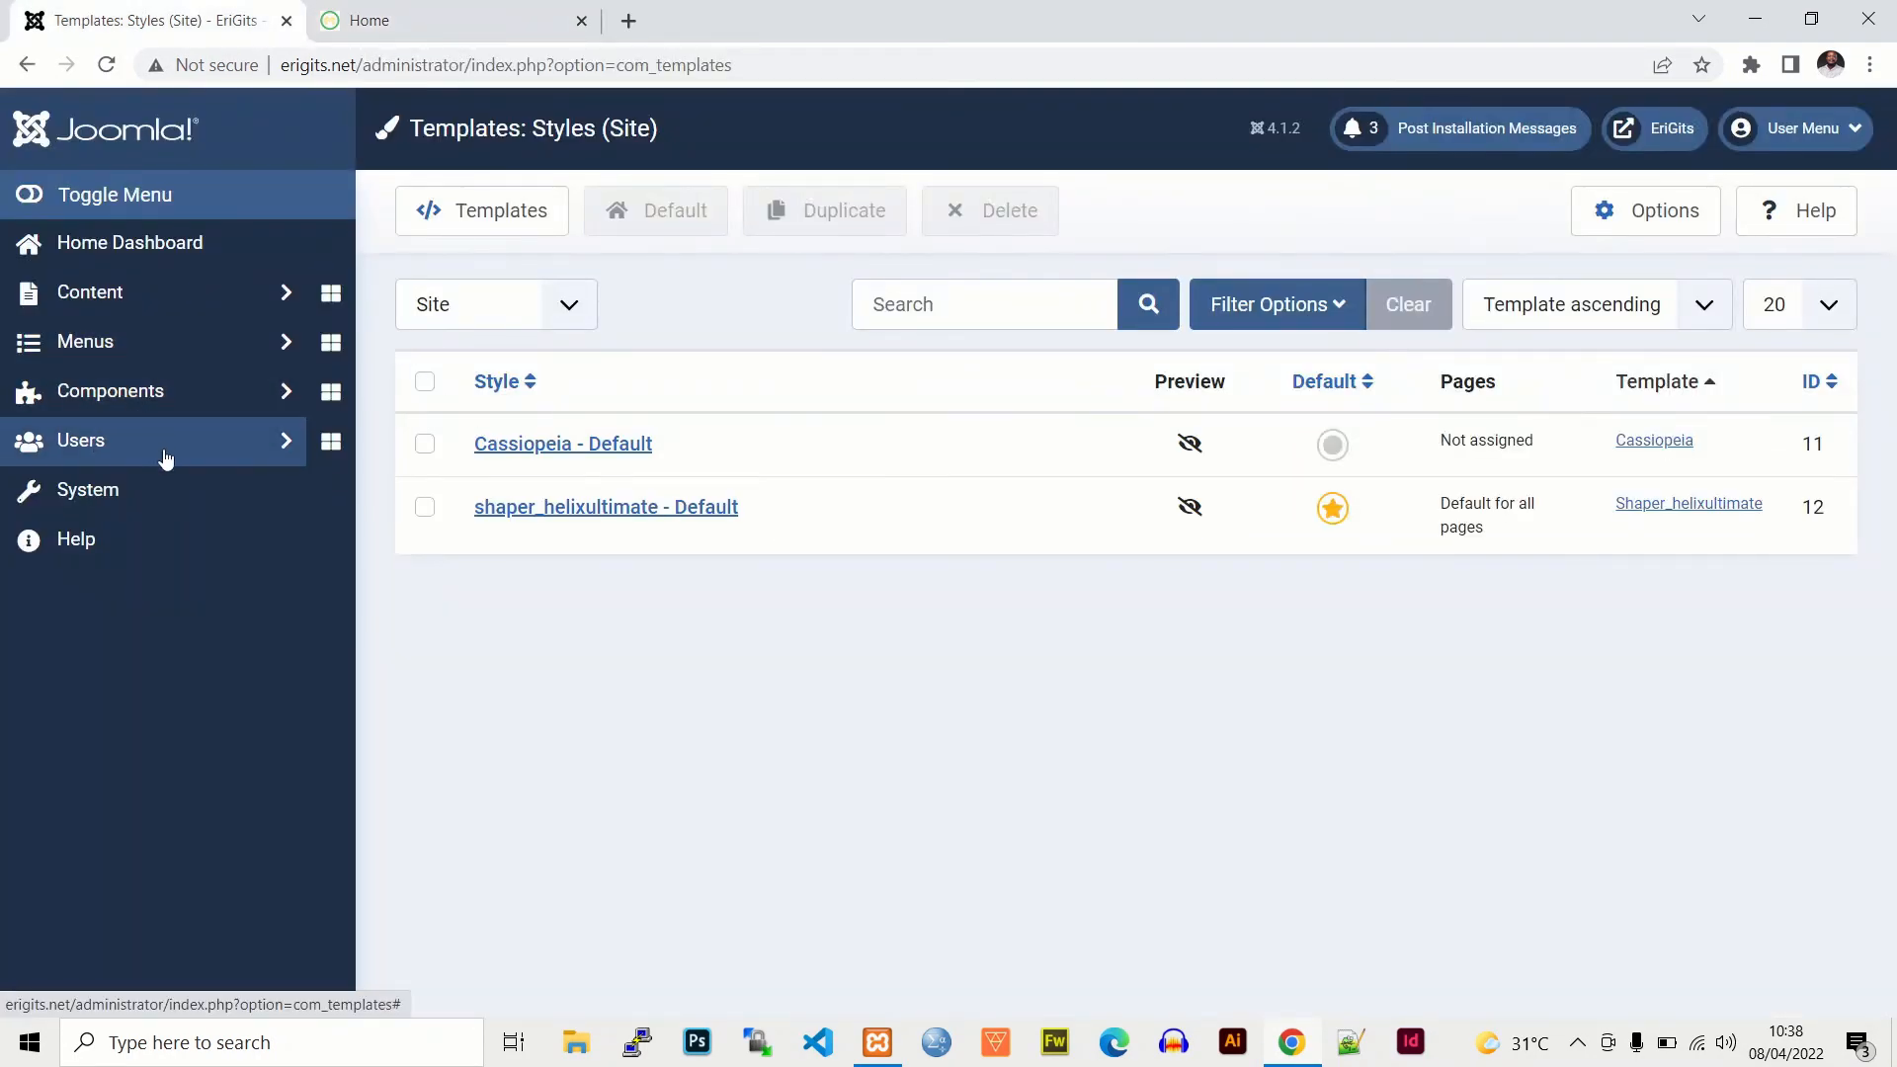
left_click(216, 405)
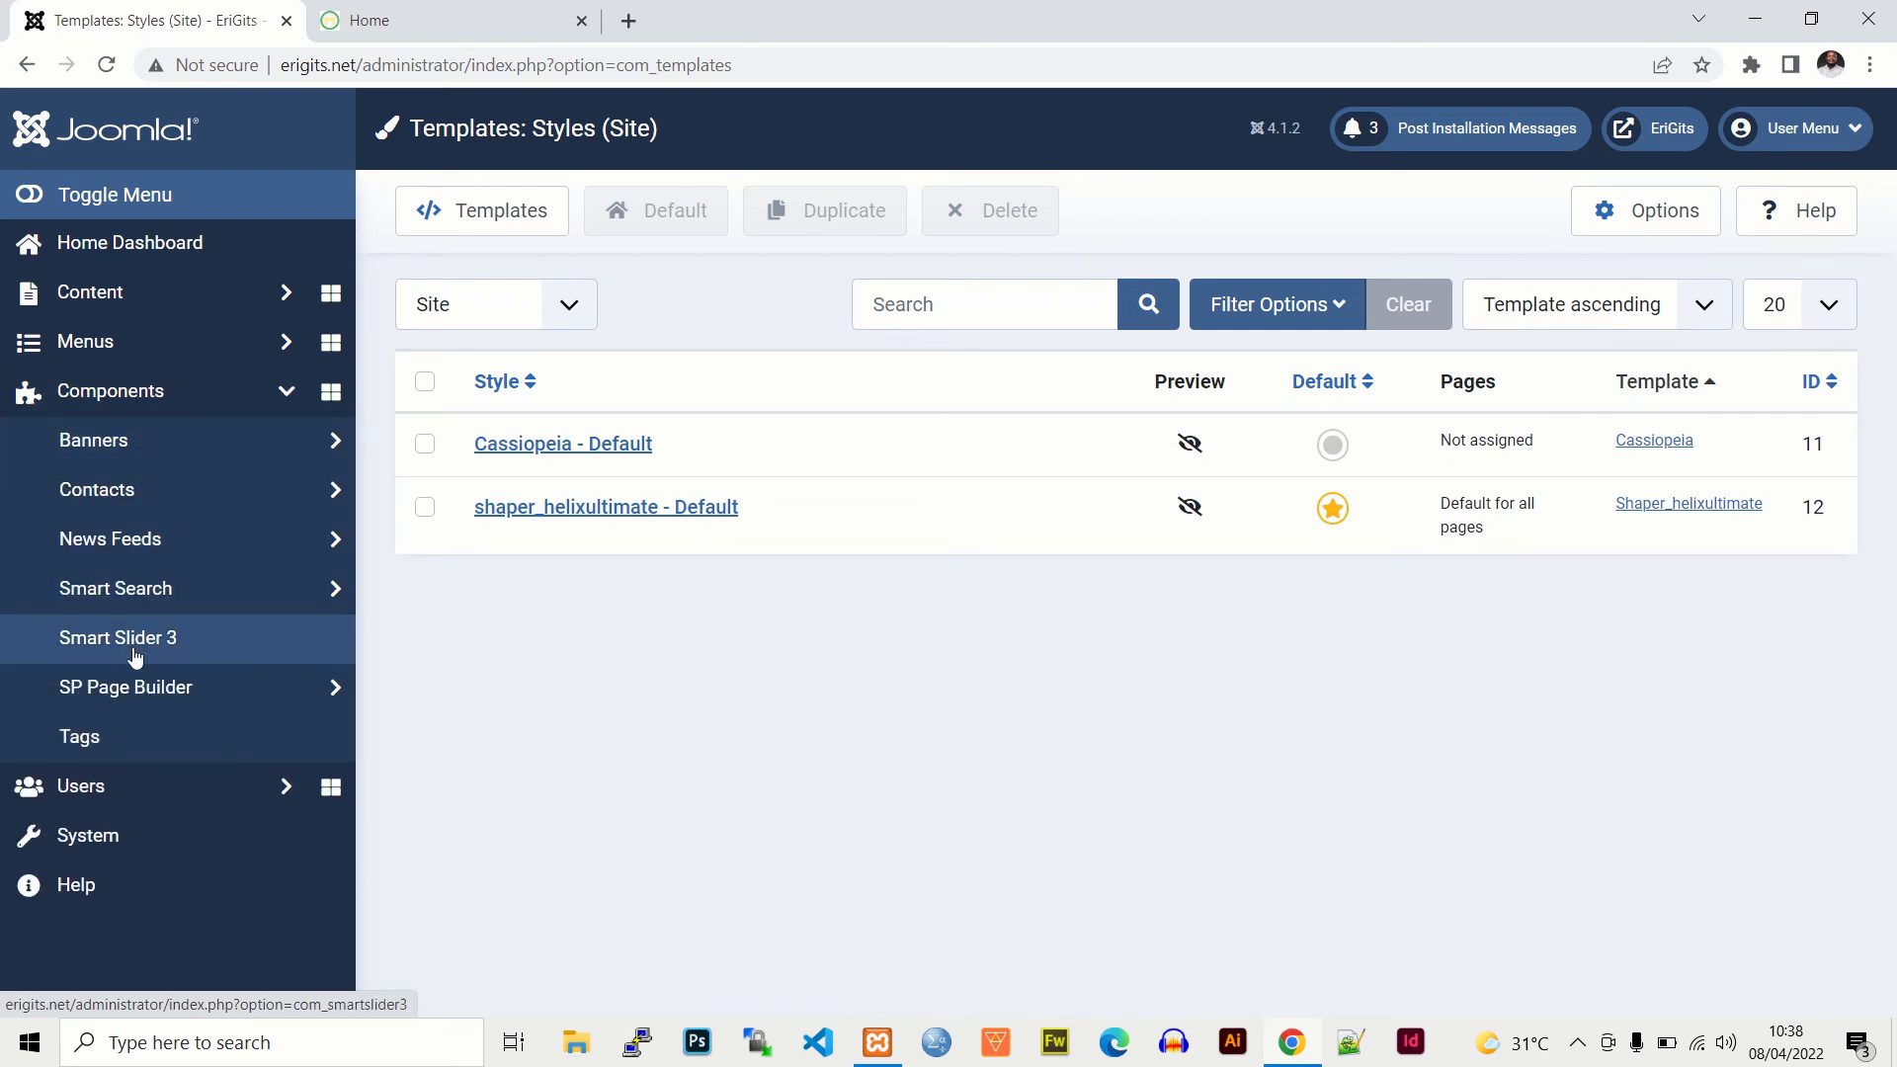
left_click(152, 689)
left_click(103, 736)
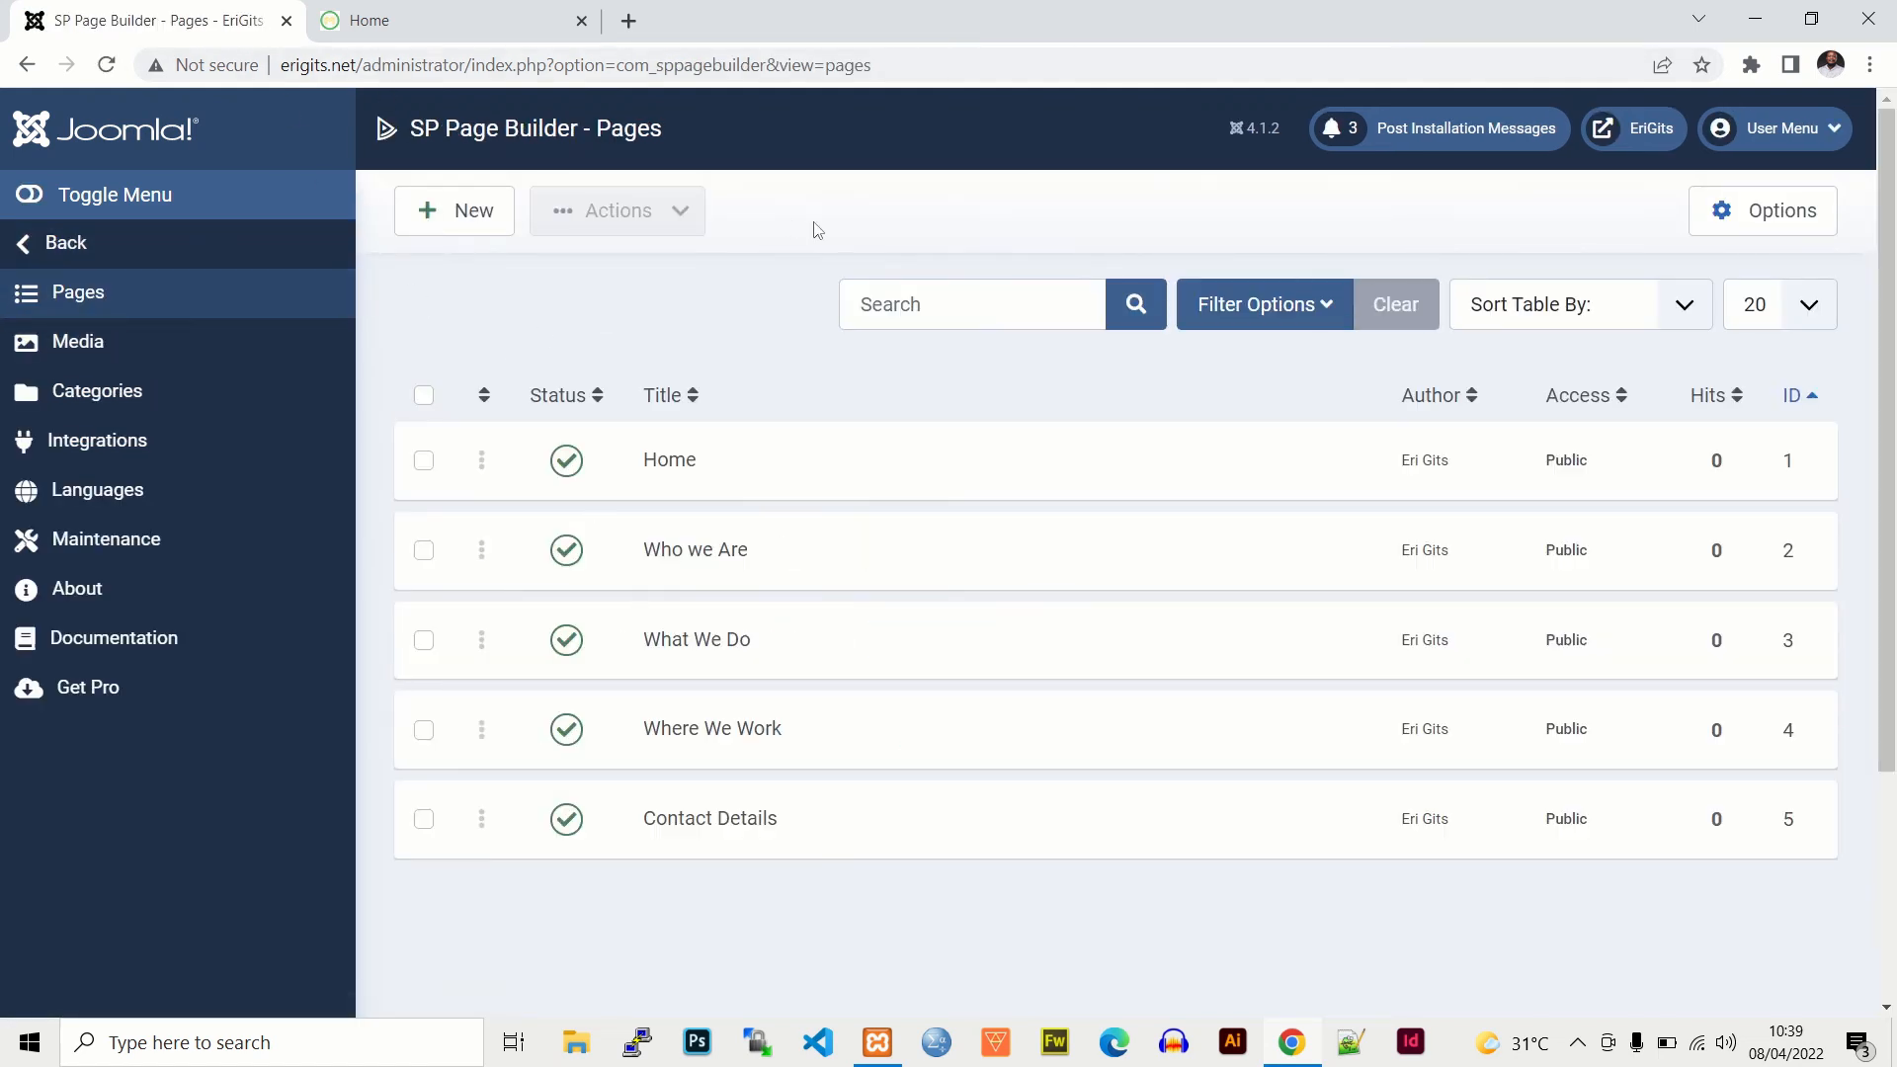
left_click(689, 550)
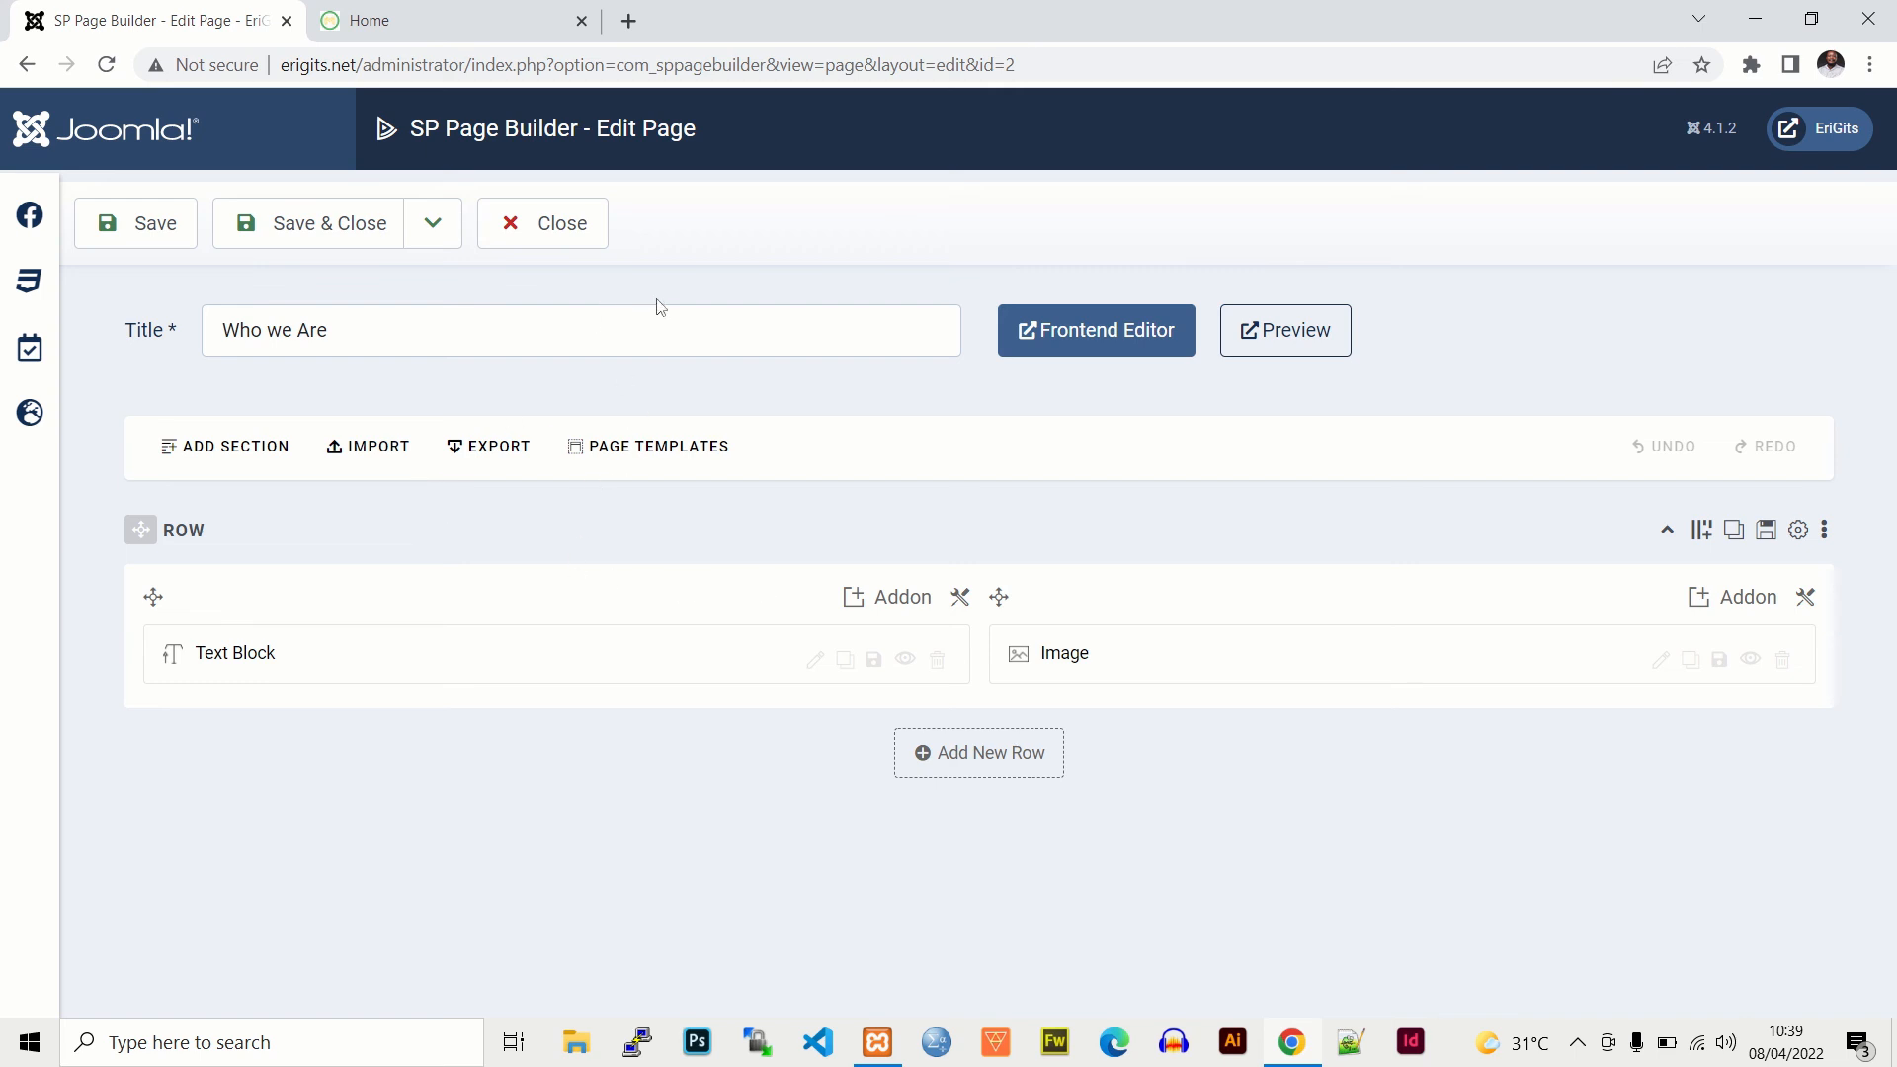
Step: Examine the General and Style options of the page's Text Block addon, and close its settings without applying changes
left_click(816, 660)
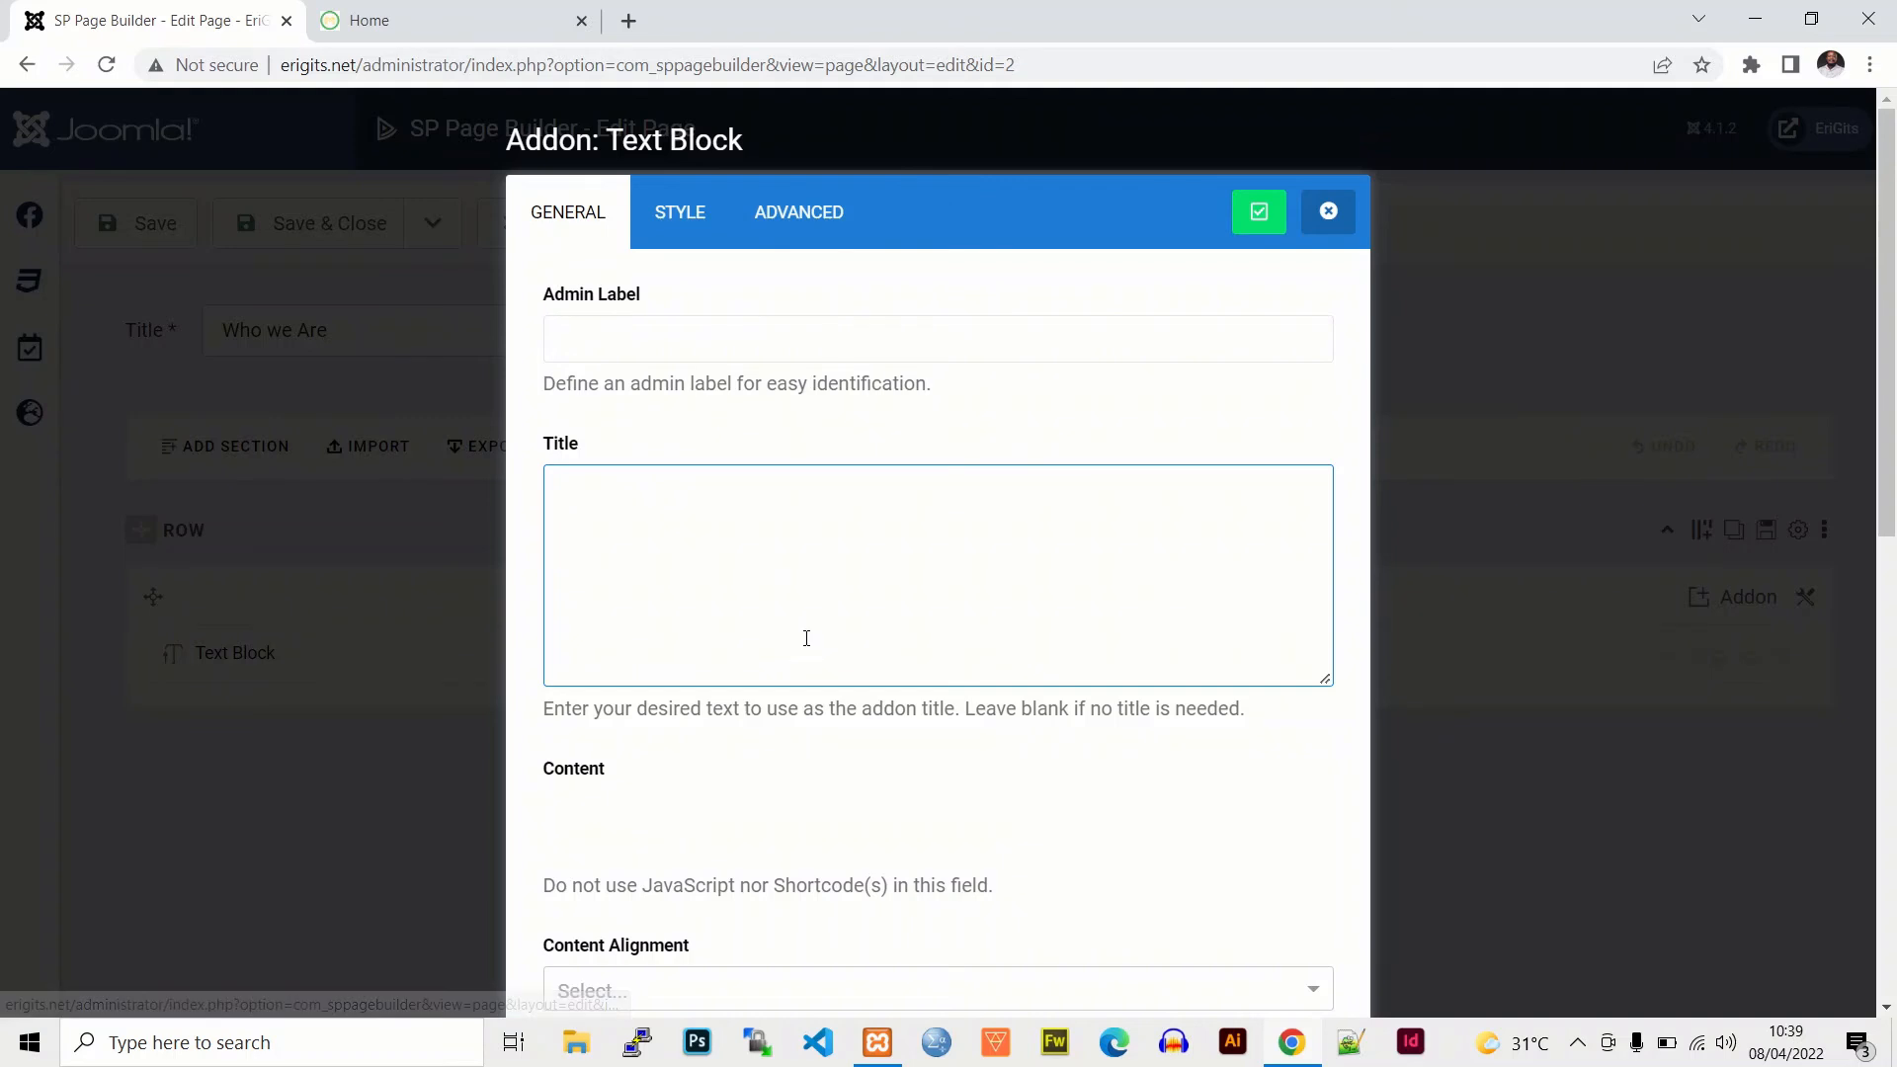
left_click(680, 211)
scroll(939, 593, "down", 3)
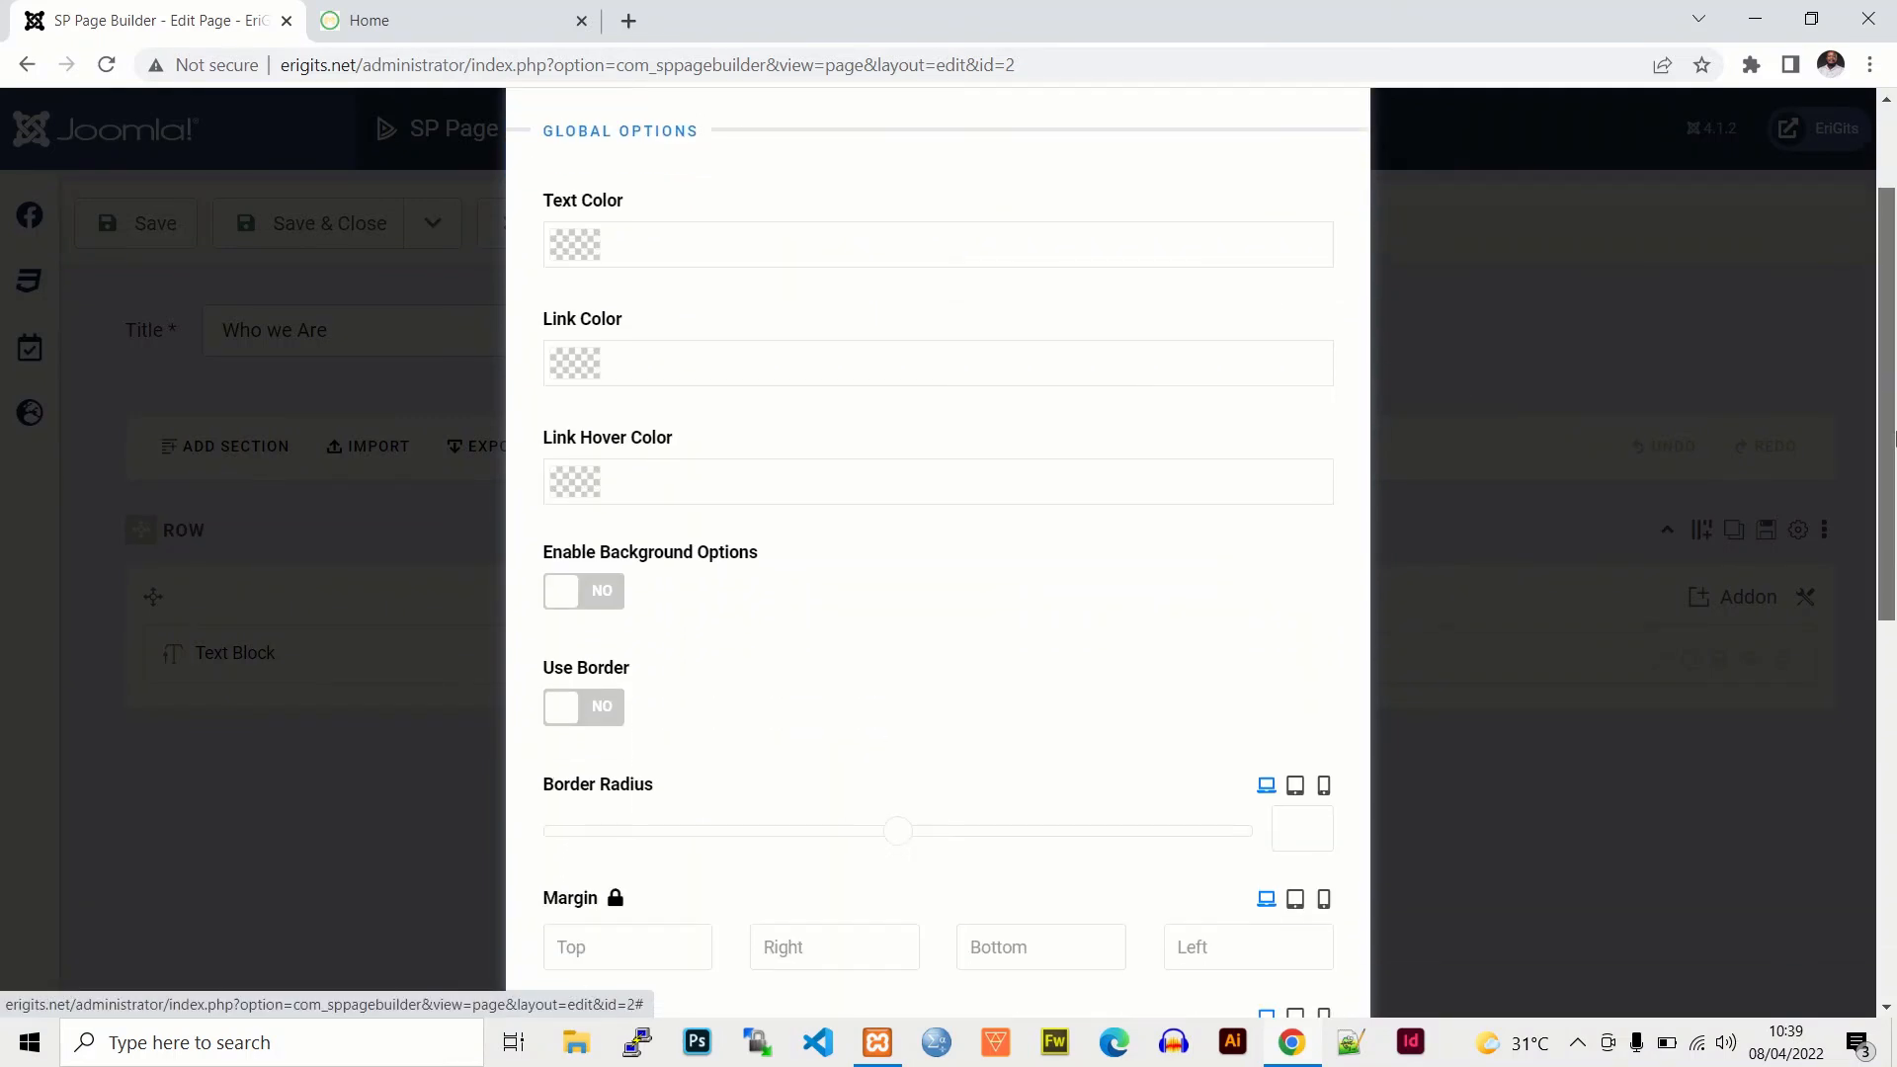
left_click_drag(1885, 552, 1890, 416)
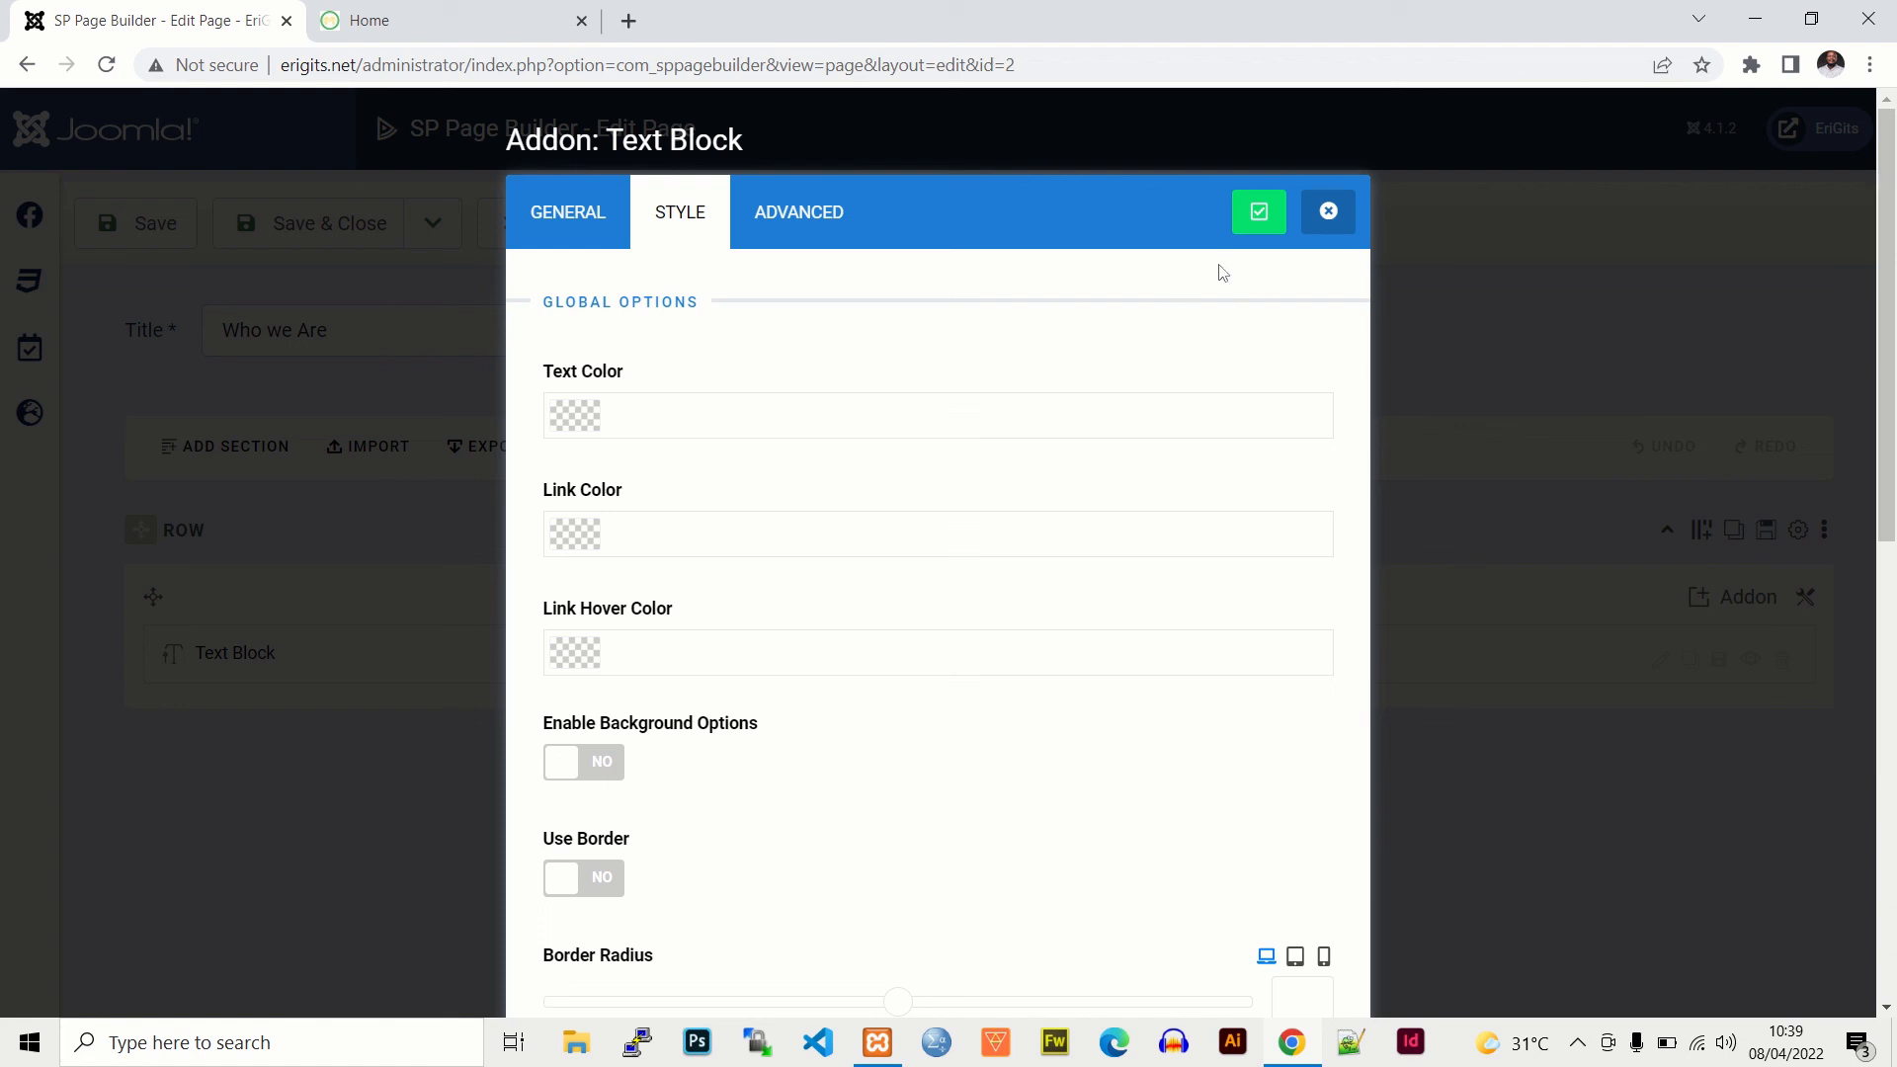
left_click(1329, 212)
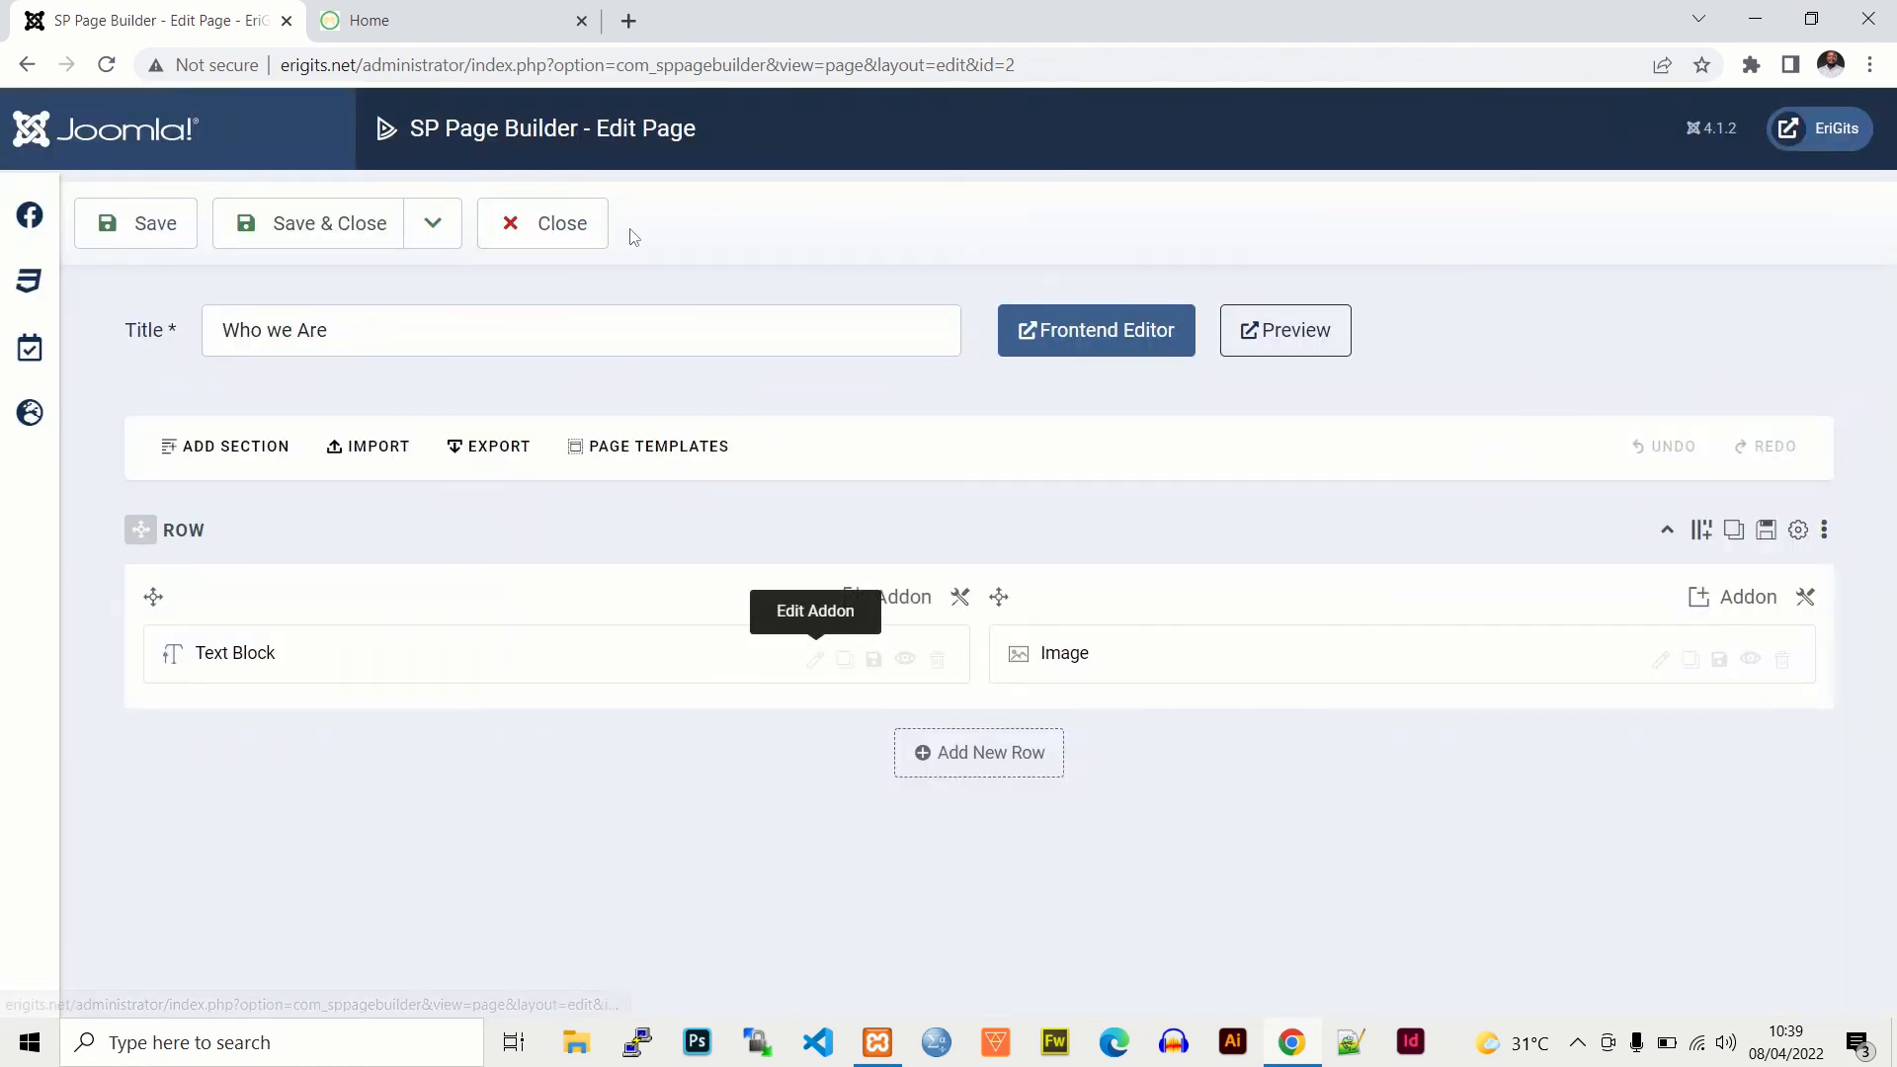